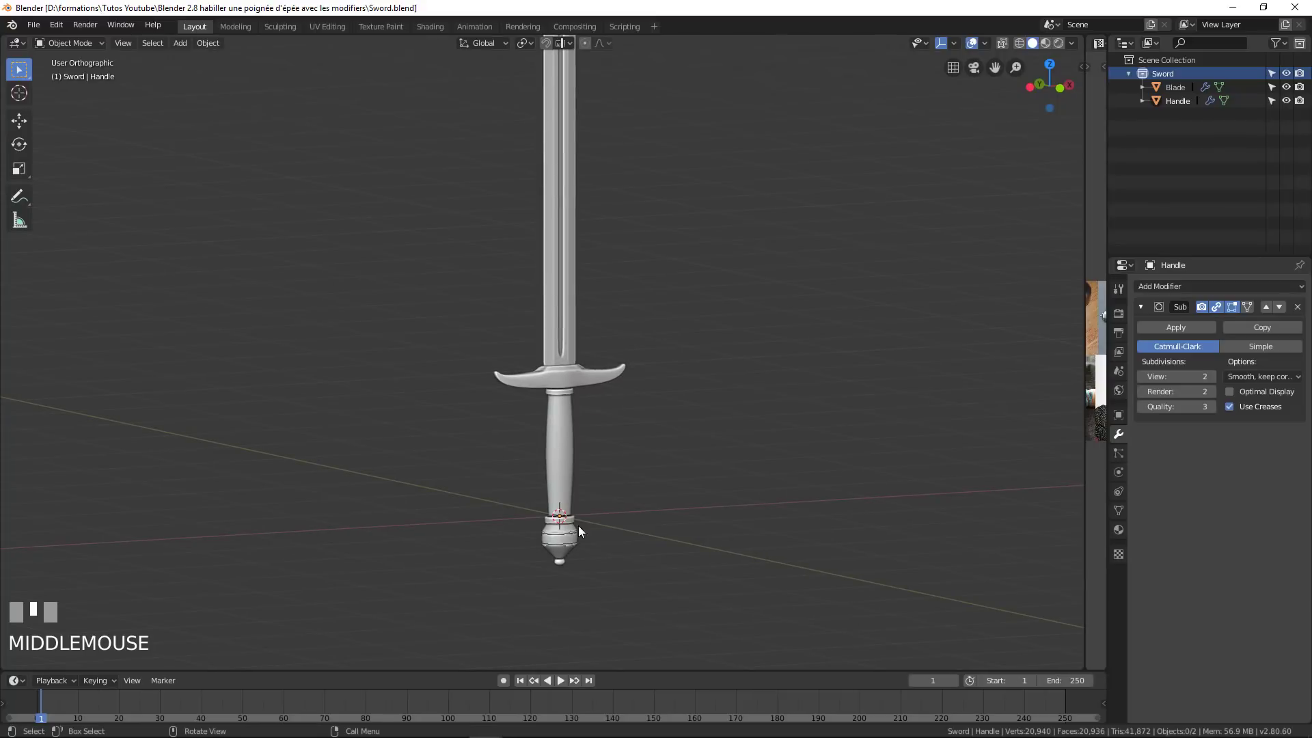
Enlarge the reference image area beside the 3D view and examine the four grip-wrapping photos in references.jpg.
shift+middle_drag(579, 526, 549, 410)
scroll(581, 457, down, 2)
scroll(581, 456, up, 2)
scroll(588, 454, down, 1)
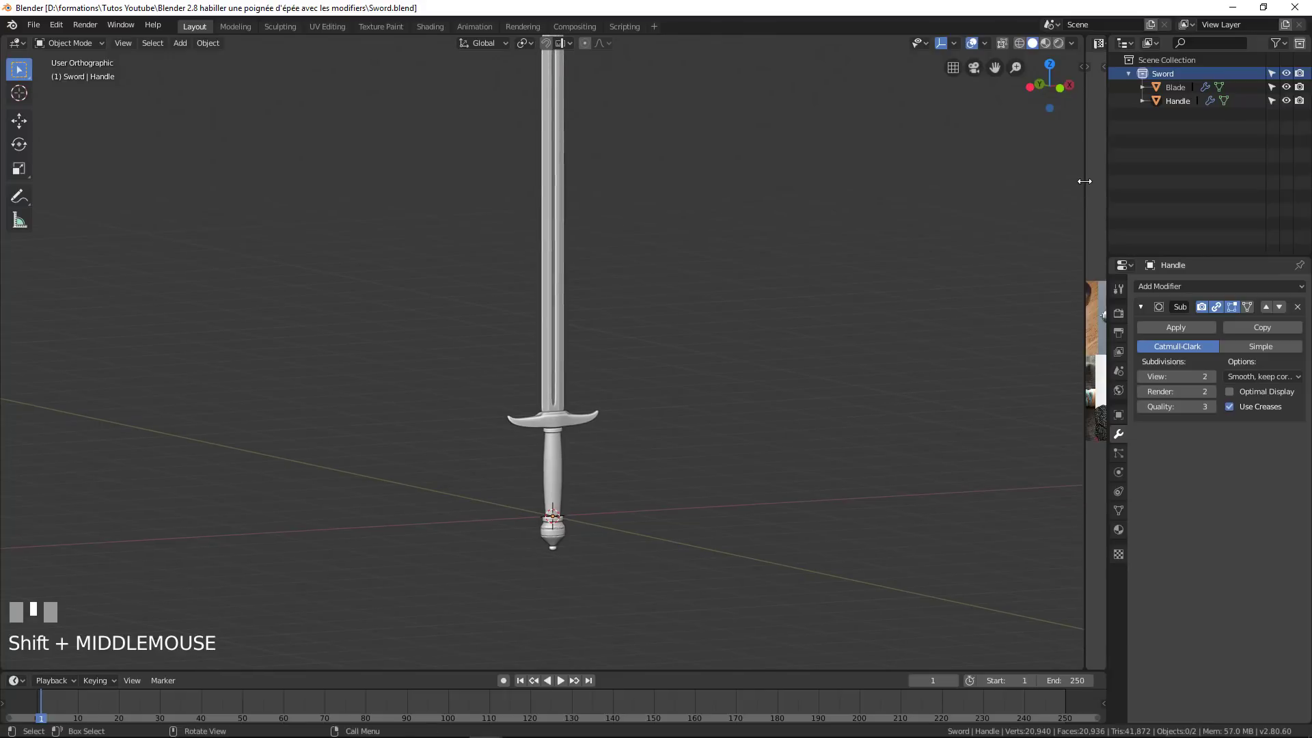
drag(1084, 185, 760, 196)
scroll(907, 339, up, 3)
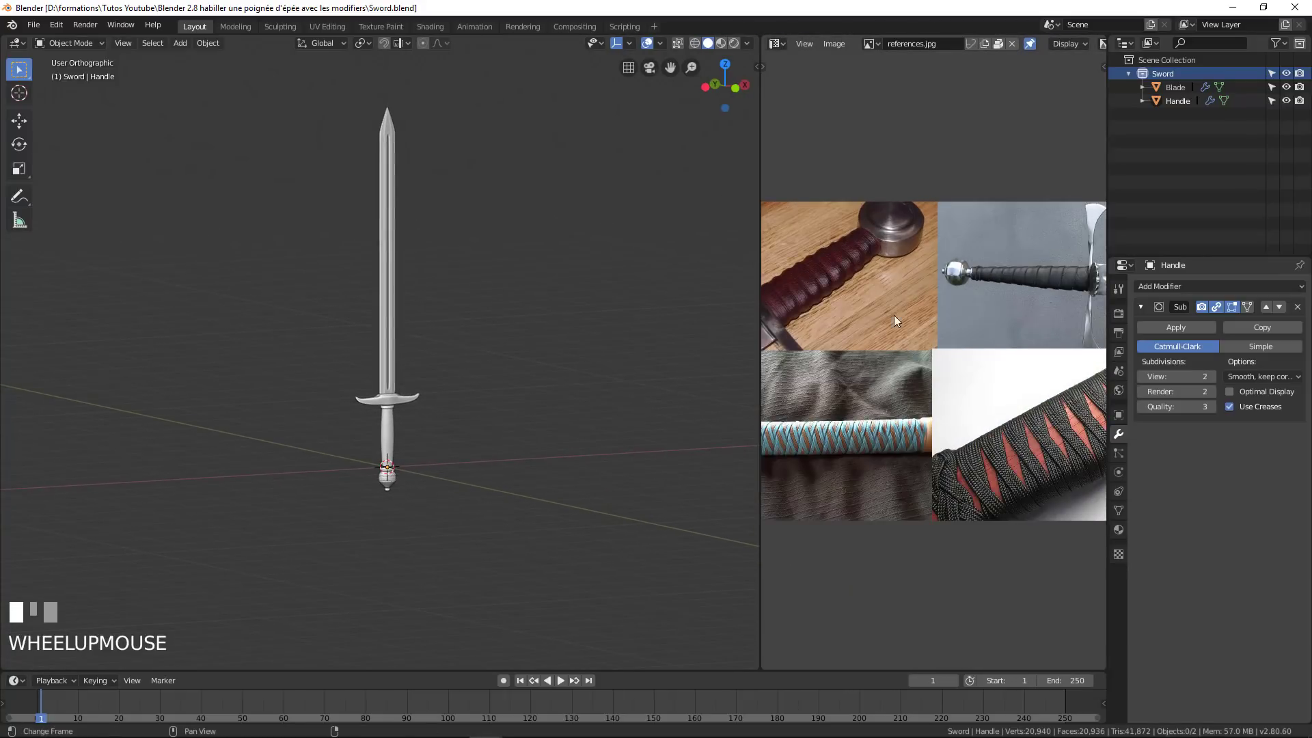
shift+middle_drag(894, 315, 842, 218)
drag(760, 155, 580, 155)
scroll(806, 240, up, 1)
shift+middle_drag(843, 279, 780, 260)
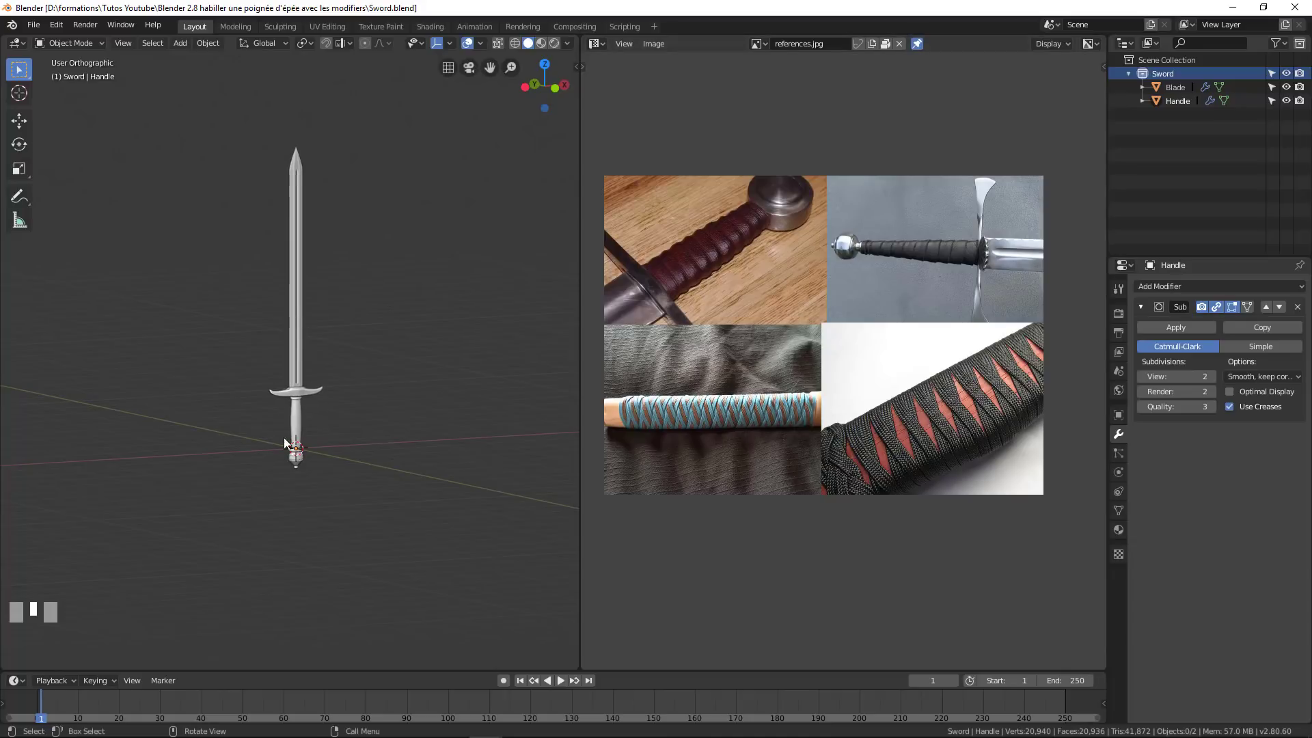
scroll(284, 439, up, 4)
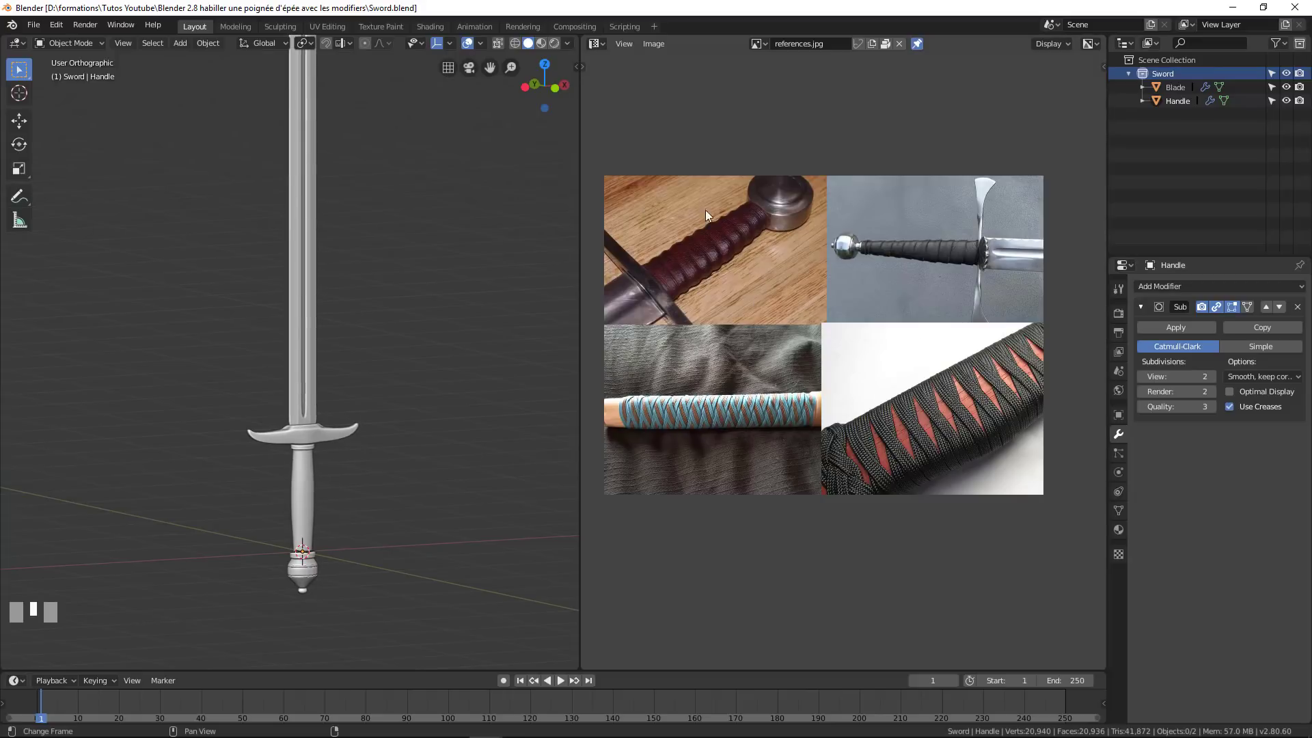
Collapse the reference image area and inspect the sword's grip, guard and pommel up close.
drag(579, 199, 1078, 207)
scroll(637, 408, down, 3)
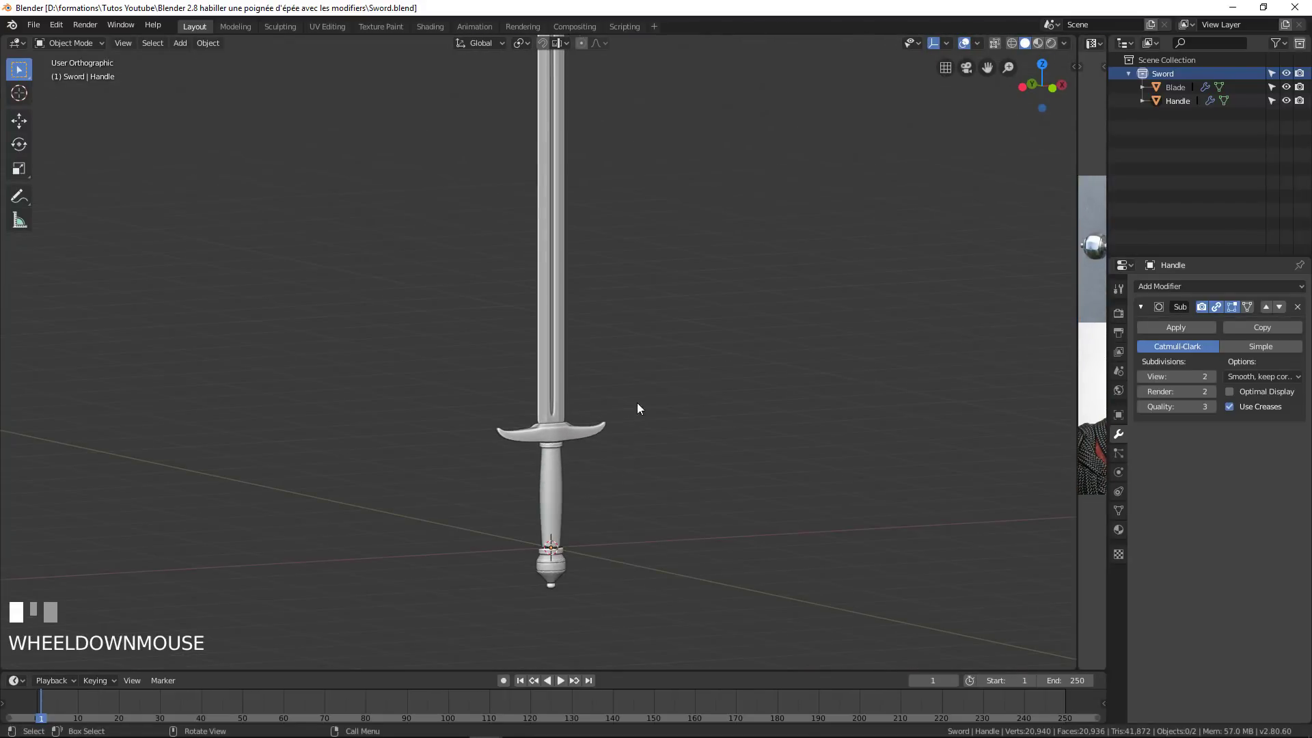
shift+middle_drag(594, 410, 563, 342)
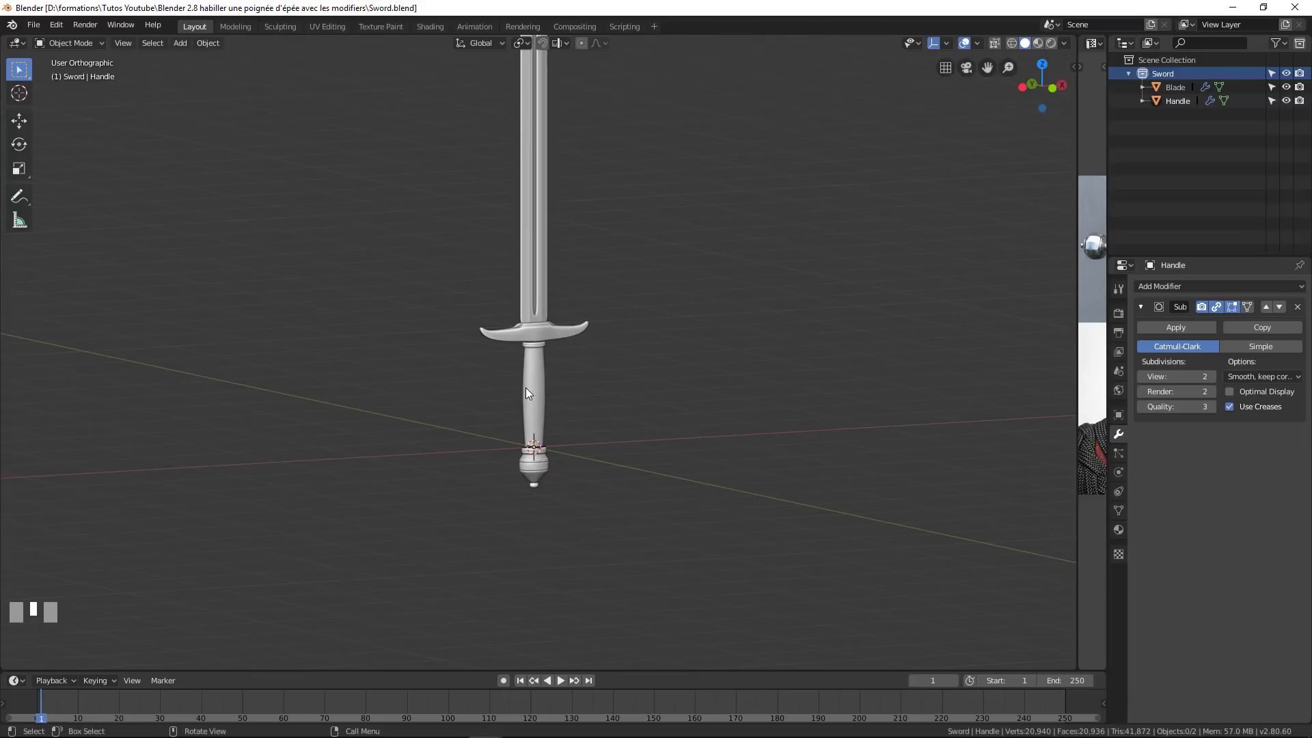
scroll(600, 558, up, 6)
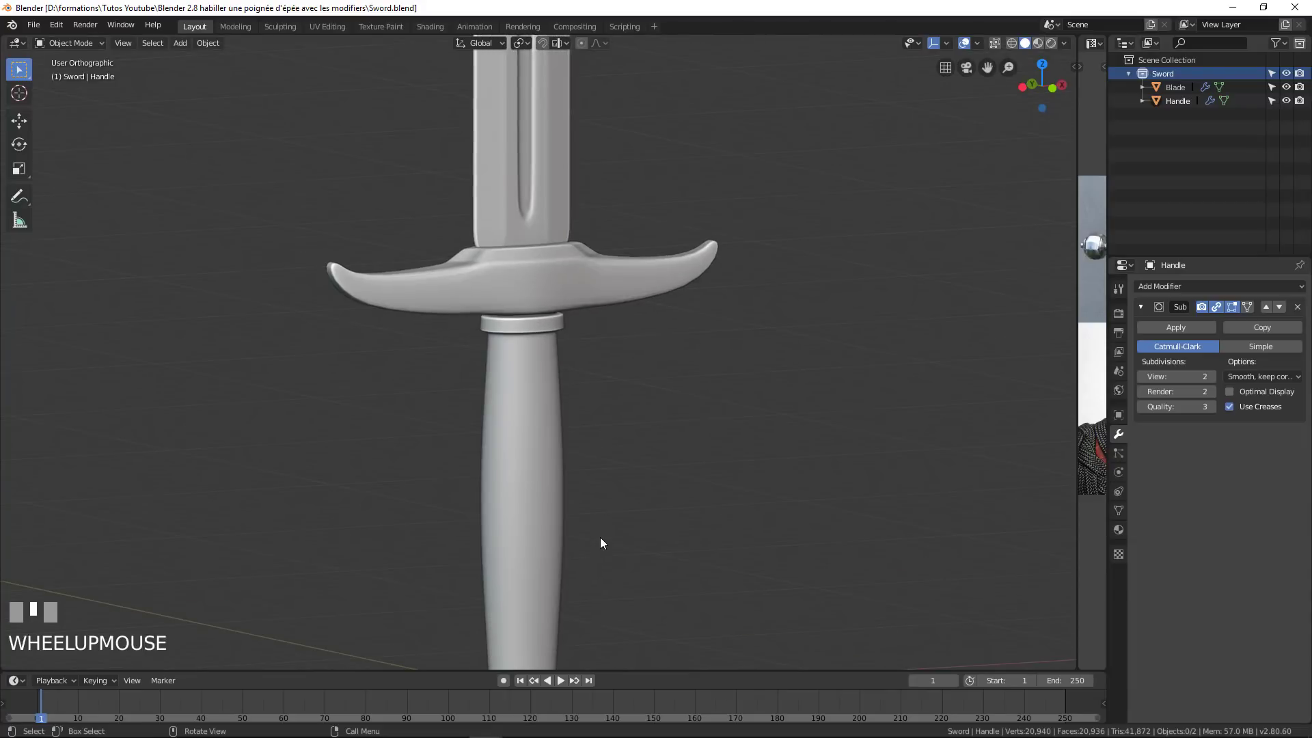
shift+middle_drag(600, 537, 584, 457)
shift+middle_drag(472, 610, 540, 528)
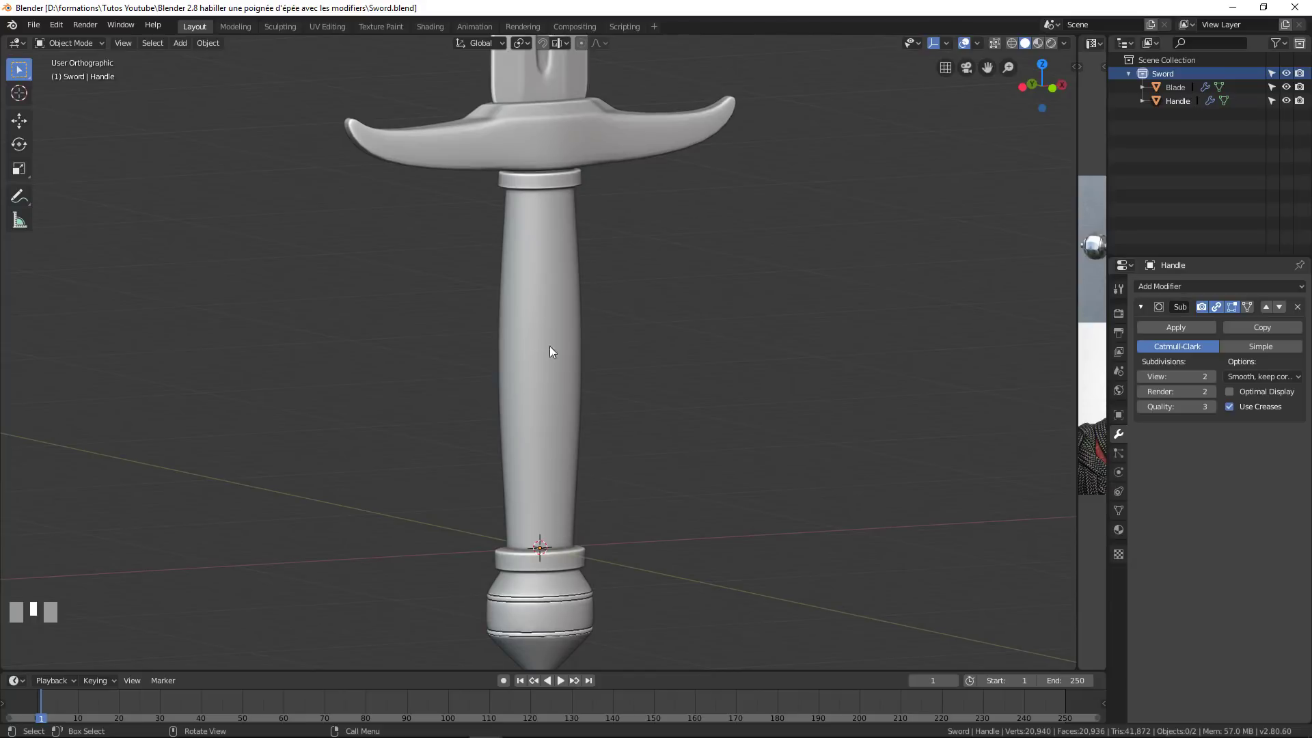
scroll(562, 497, down, 3)
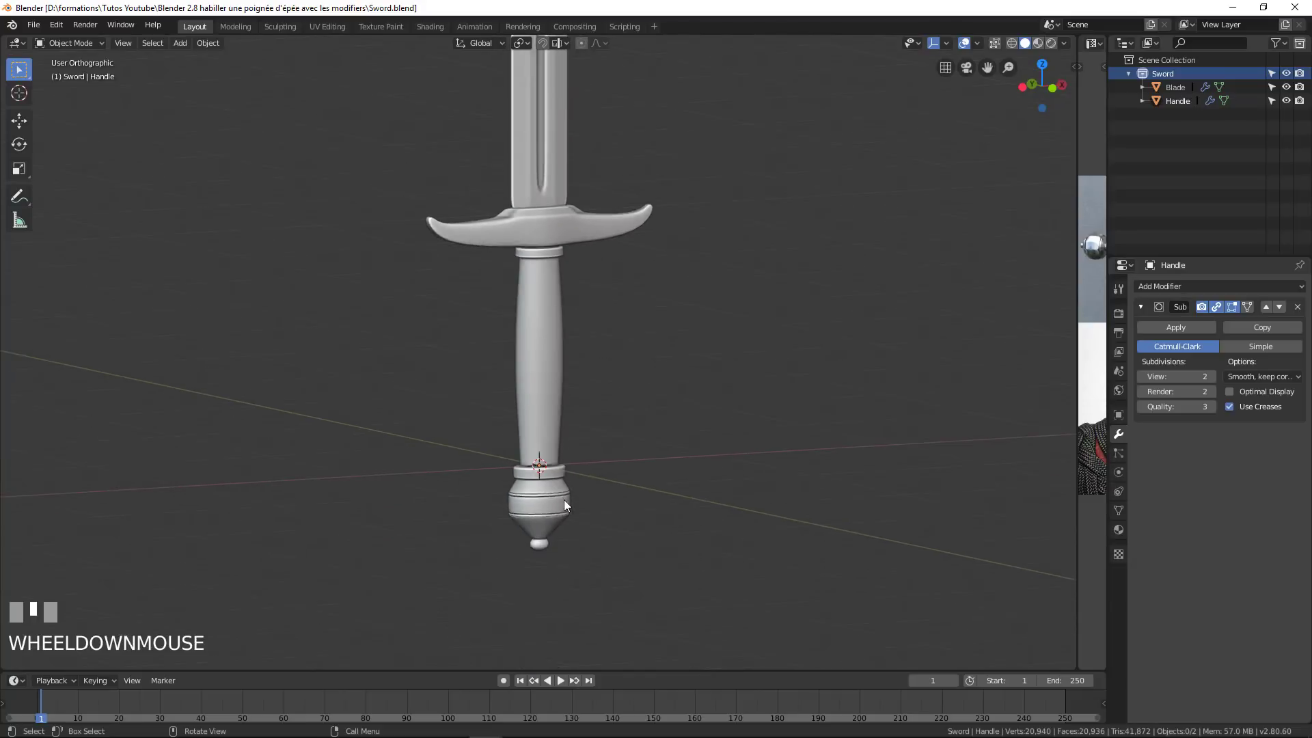
scroll(566, 496, up, 3)
shift+middle_drag(588, 432, 607, 337)
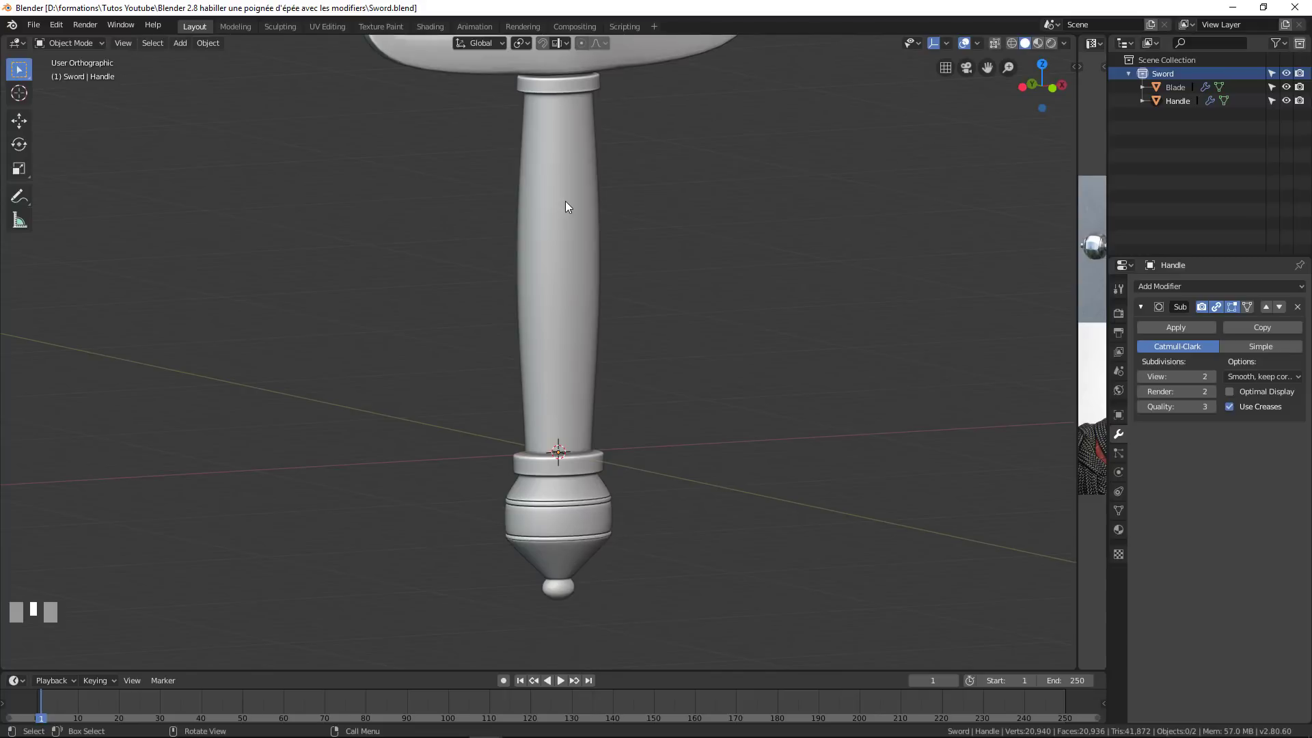
scroll(565, 233, down, 4)
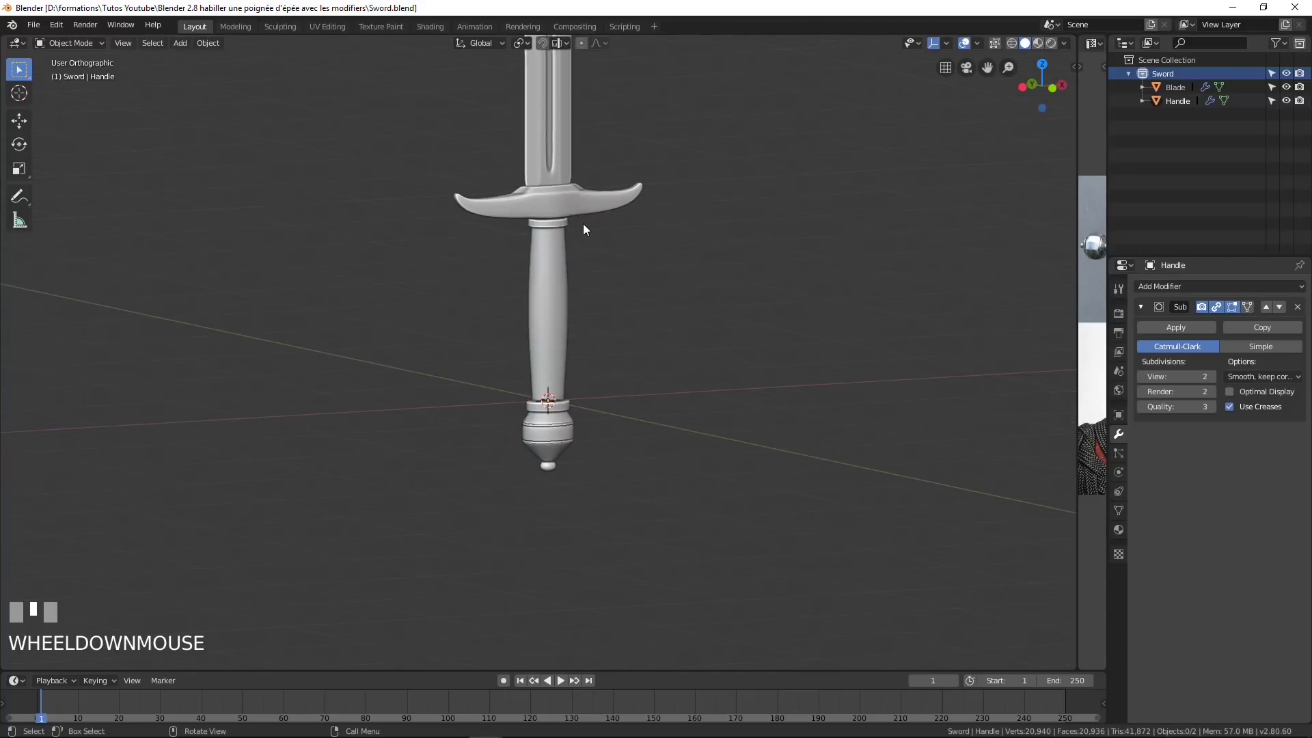
scroll(581, 232, up, 1)
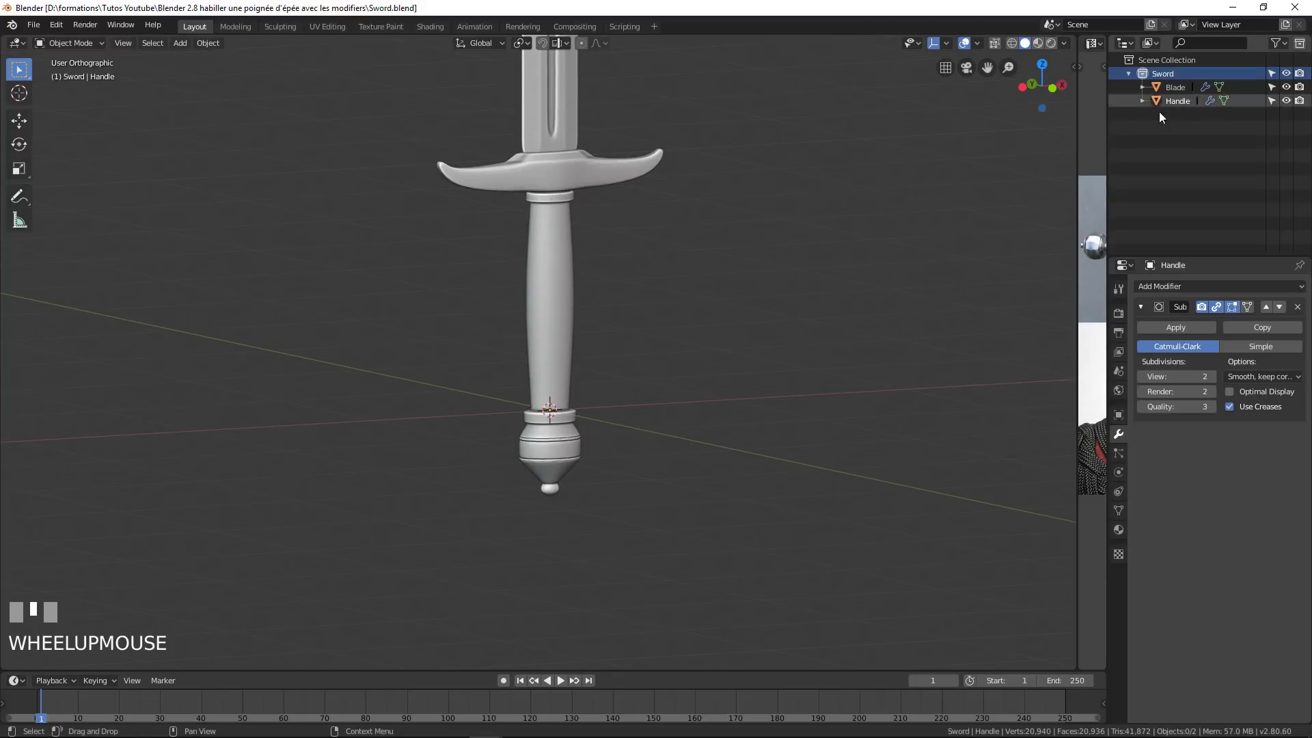
Select the Blade object to examine it separately from the handle.
click(1175, 85)
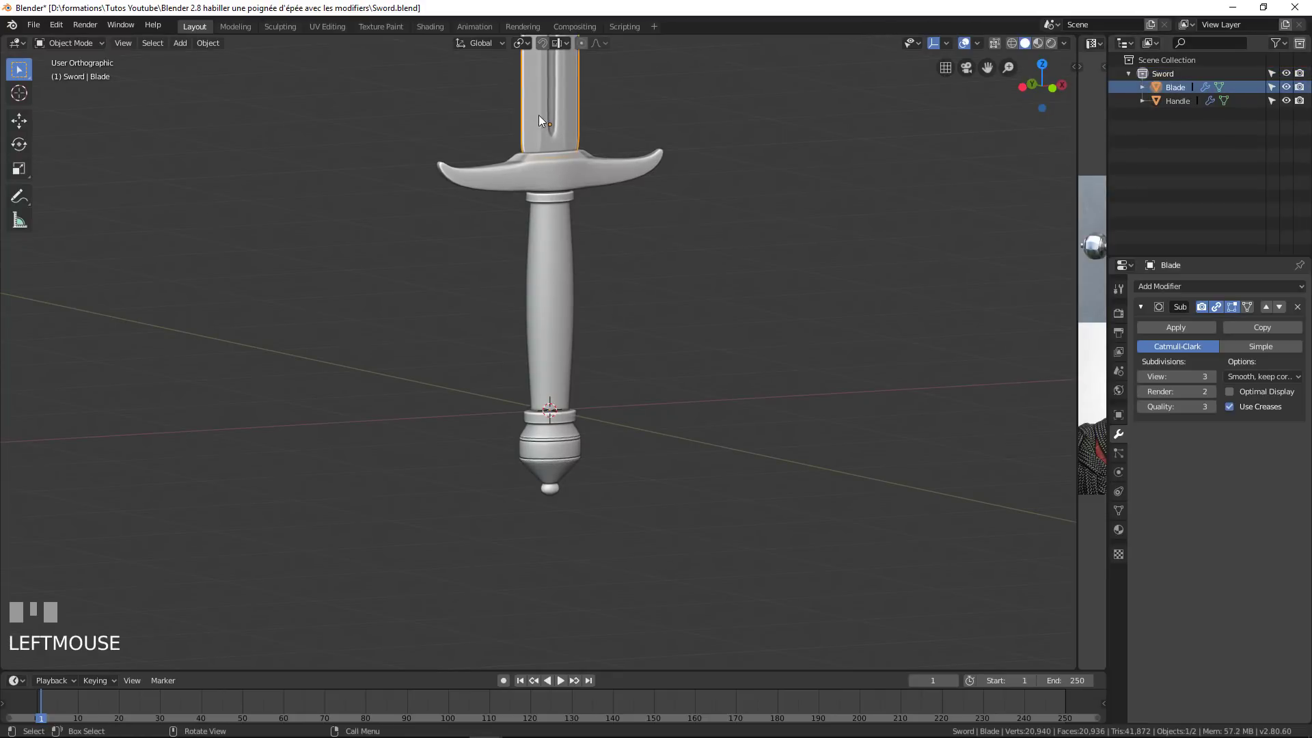
scroll(560, 126, down, 3)
scroll(557, 179, up, 8)
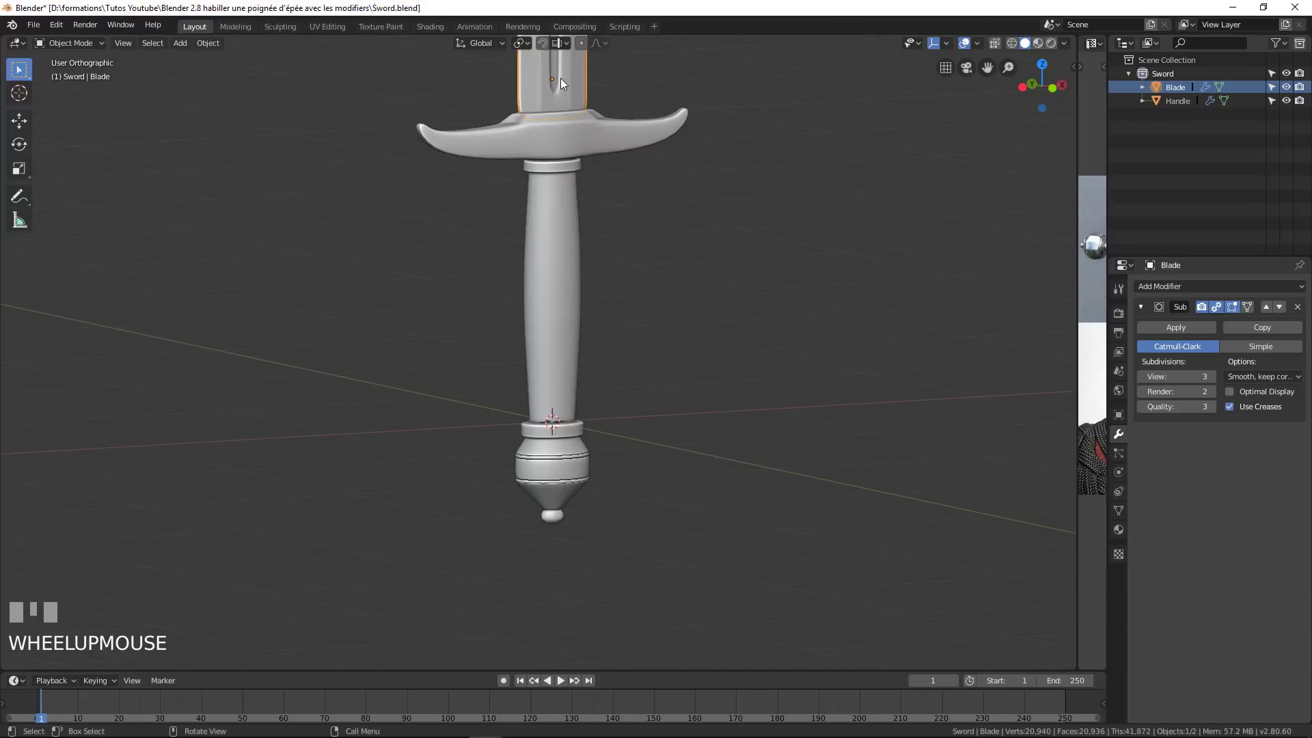
scroll(556, 150, down, 3)
scroll(626, 159, up, 3)
Duplicate the Handle object in place, keeping the copy at the original position.
click(617, 166)
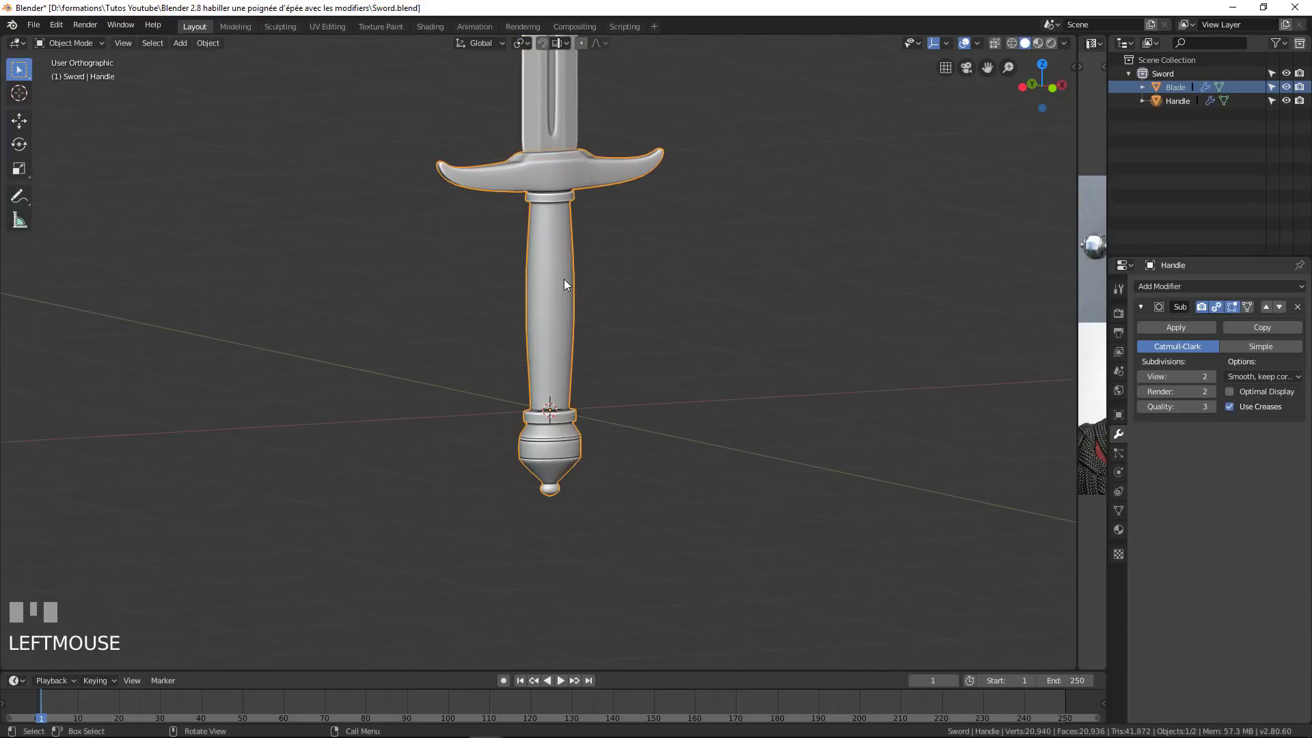
key(shift+d)
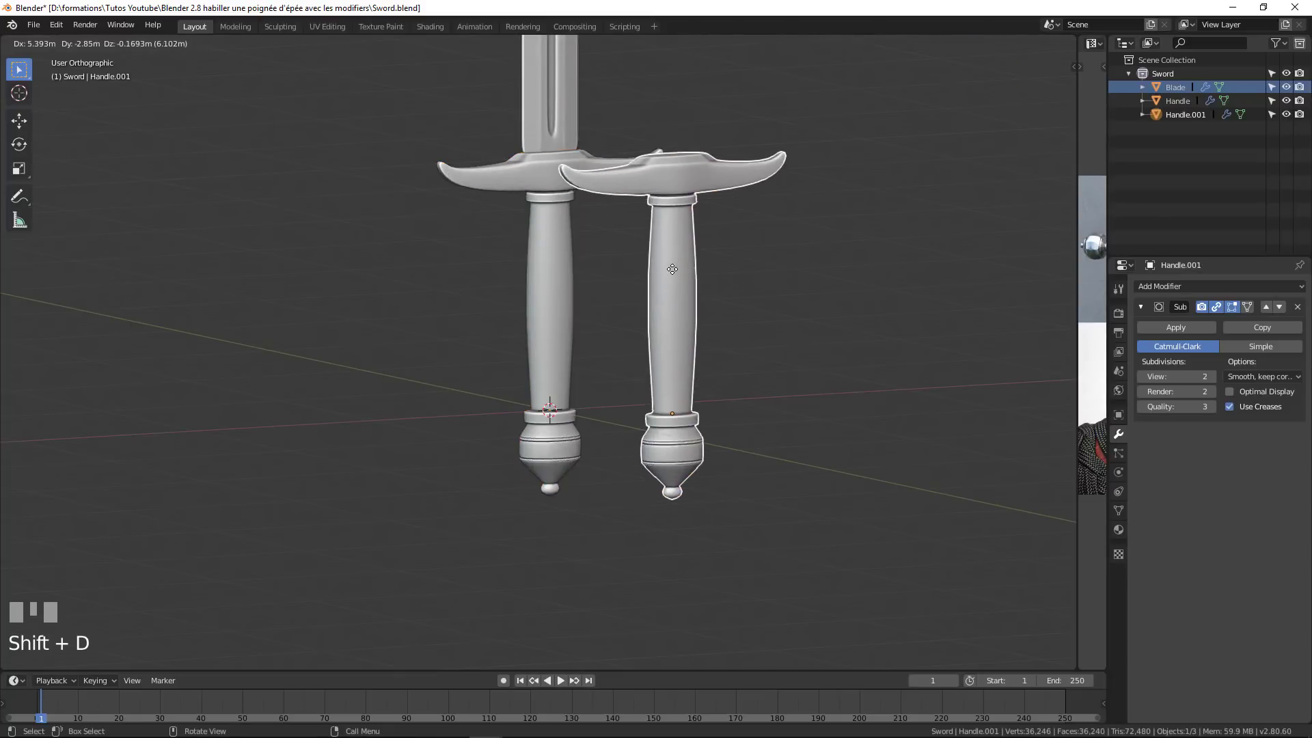
right_click(656, 286)
middle_drag(655, 285, 612, 259)
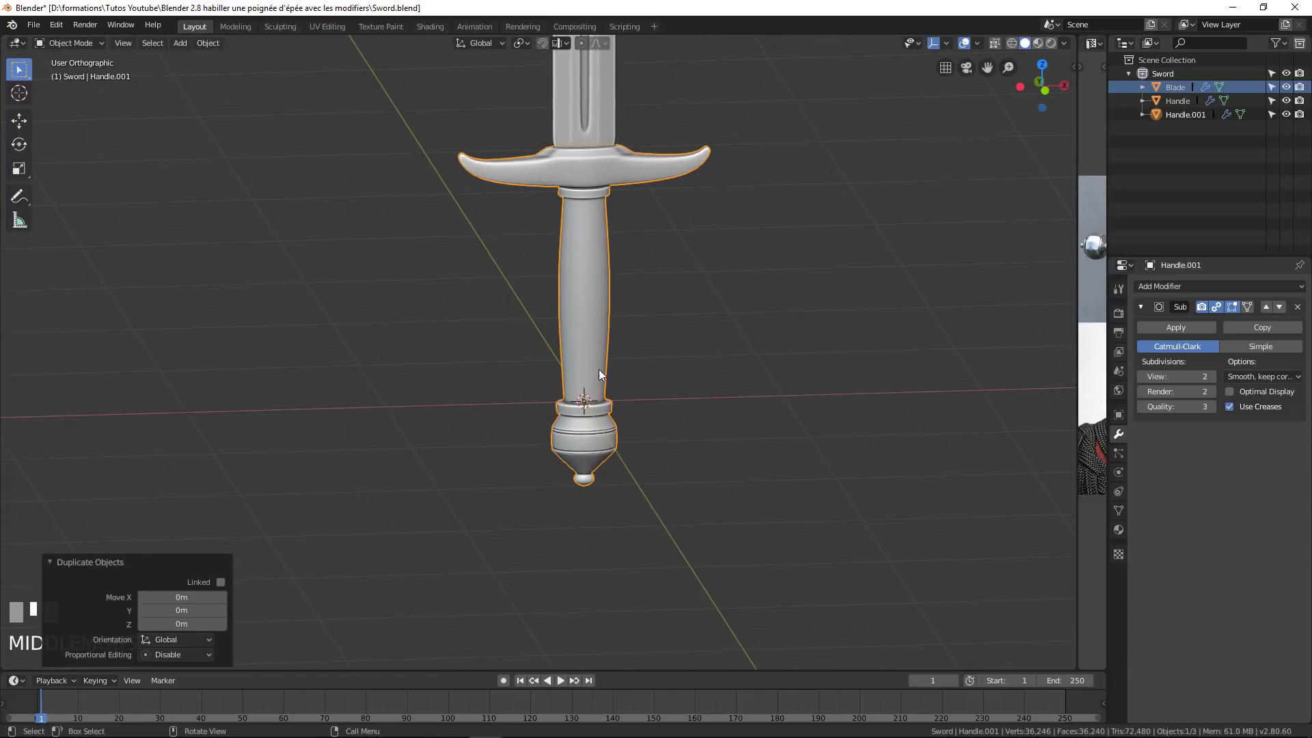
shift+middle_drag(592, 314, 584, 321)
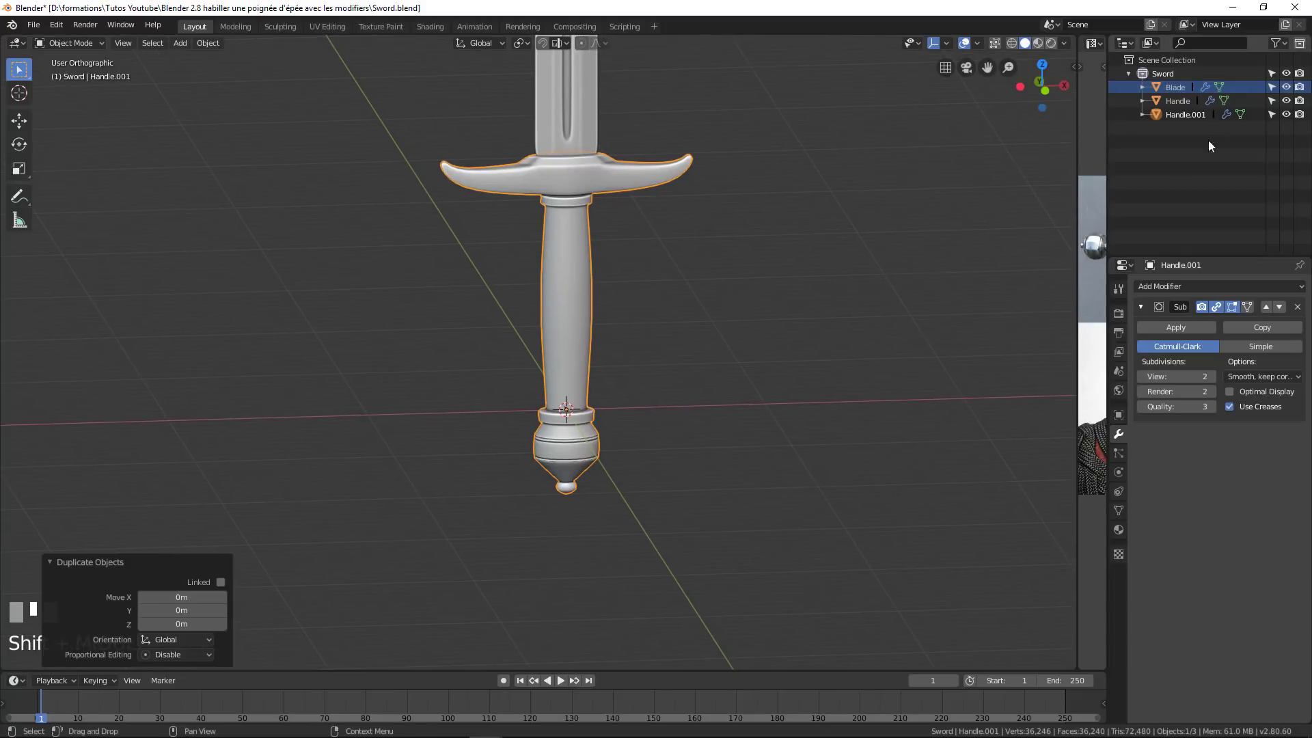
Hide the Blade and the original Handle so only the duplicated handle is displayed.
click(1287, 88)
click(1287, 100)
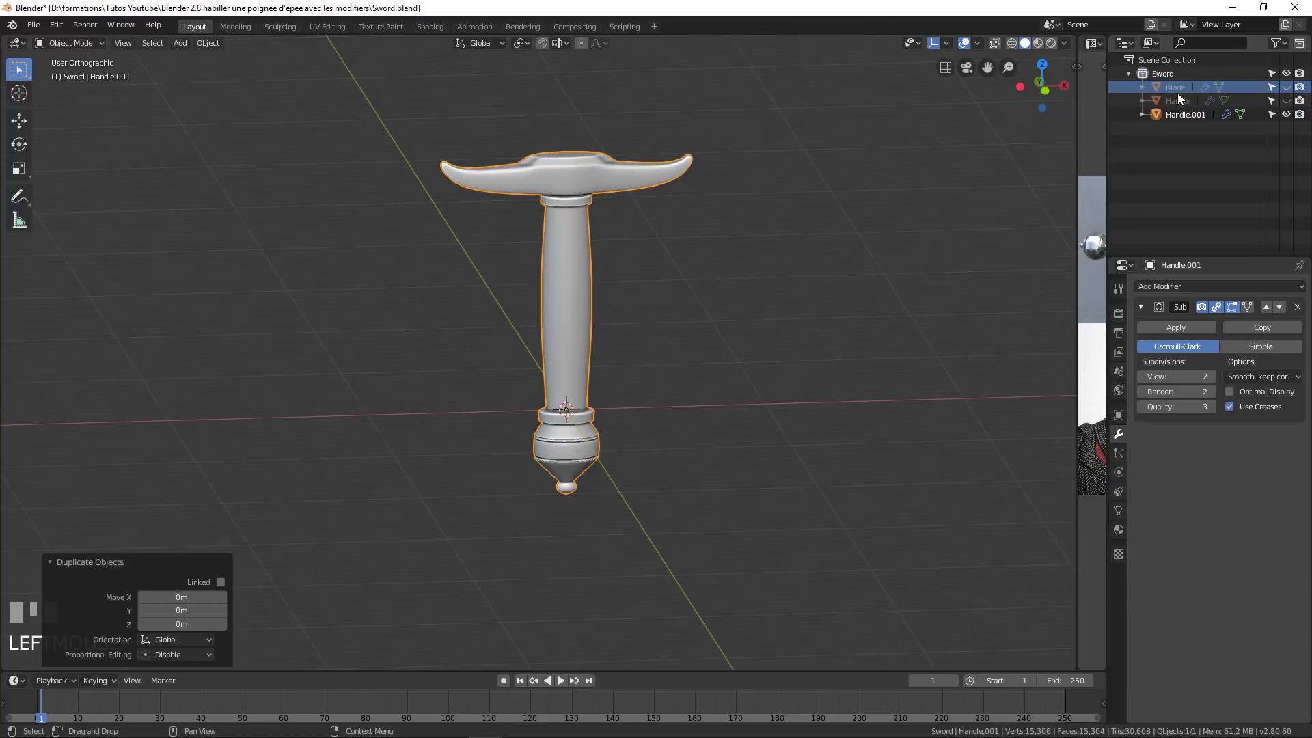
scroll(574, 199, down, 3)
scroll(578, 219, up, 2)
shift+middle_drag(581, 245, 570, 252)
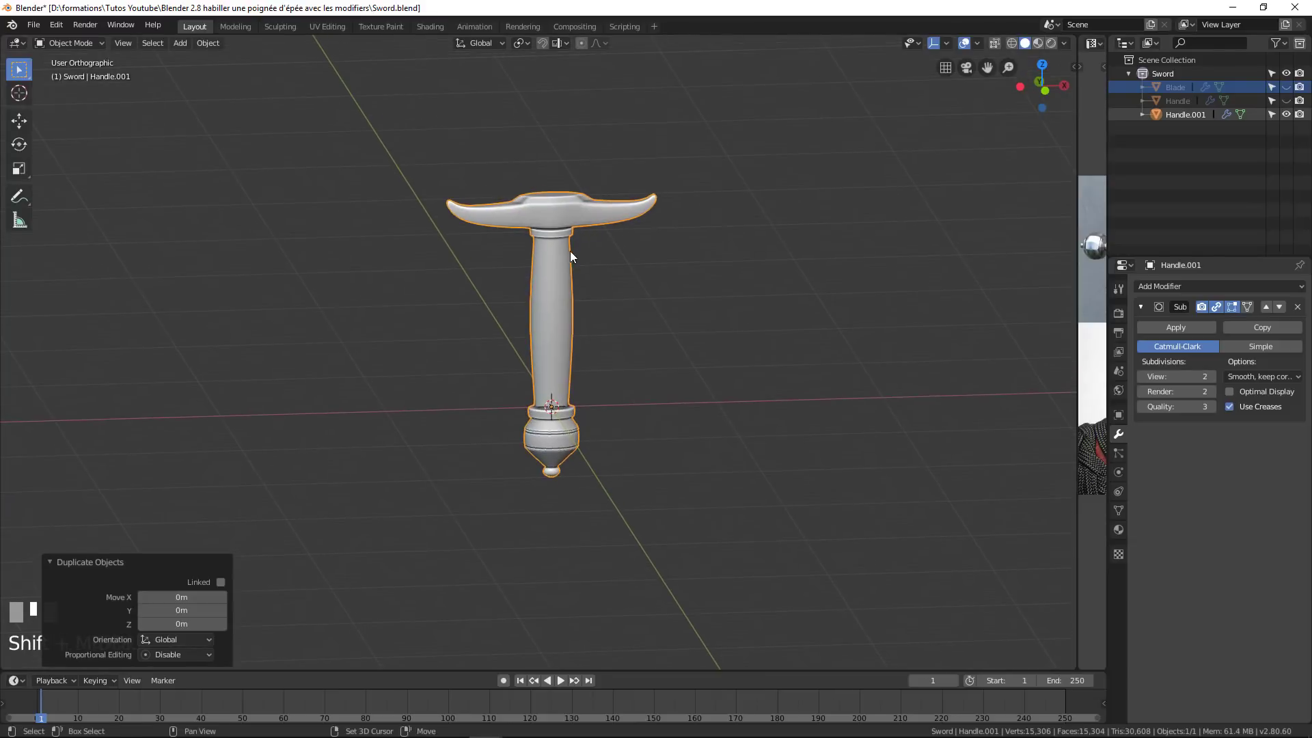
Rename the duplicated handle object as receptacle.
double_click(1188, 114)
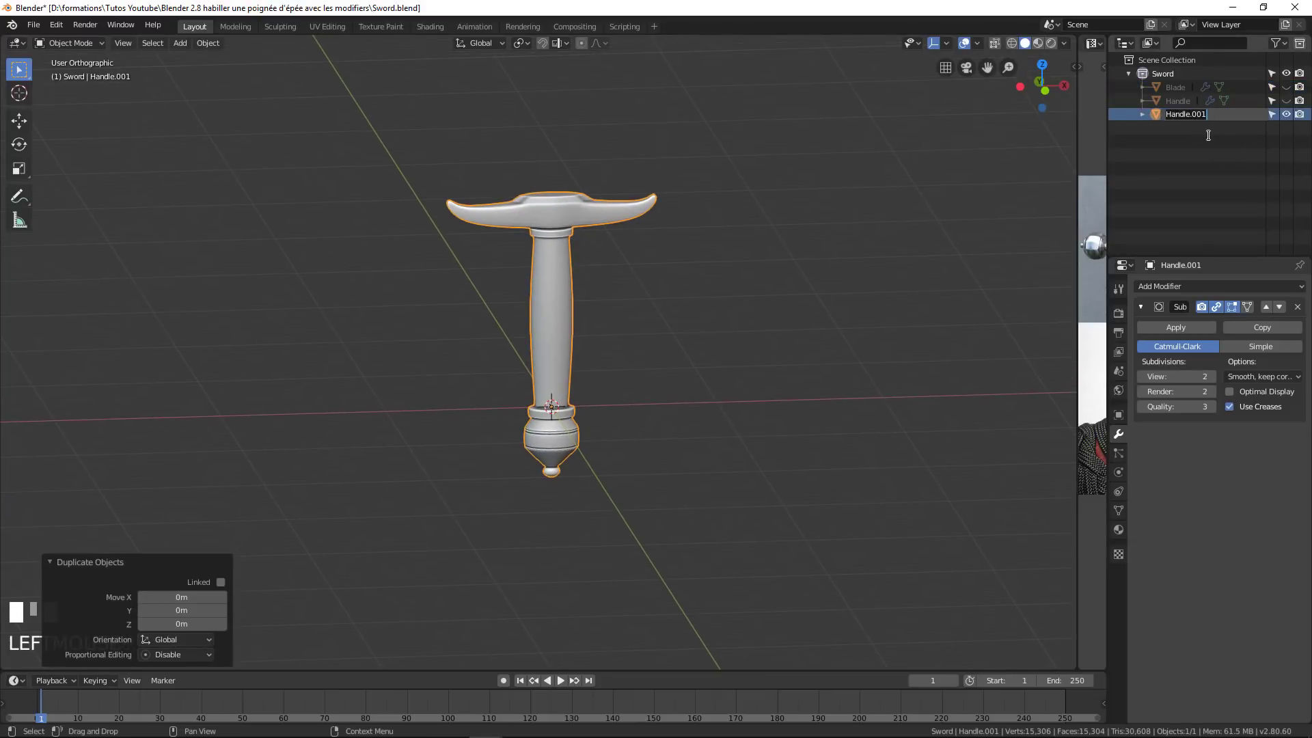
text(receptacle)
key(Return)
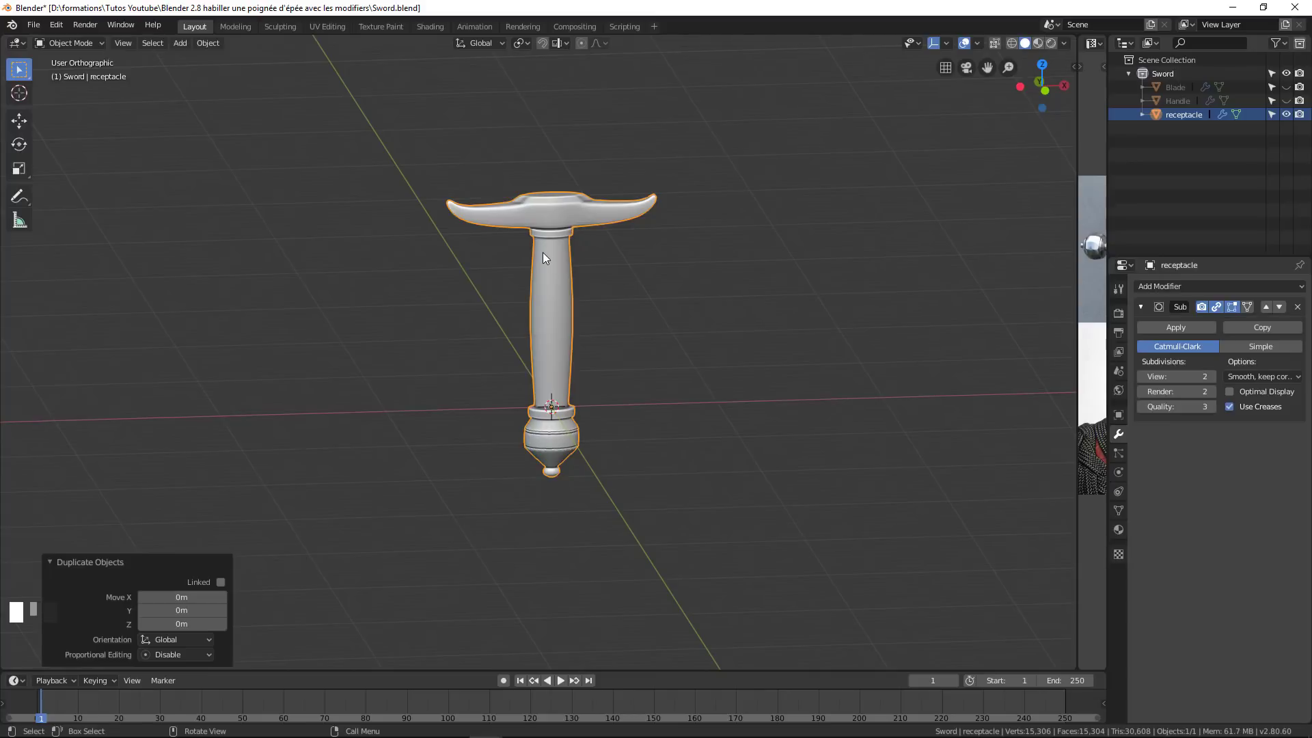
Open the receptacle mesh in Edit Mode, viewed from the front with Wireframe shading.
key(Tab)
scroll(610, 315, up, 3)
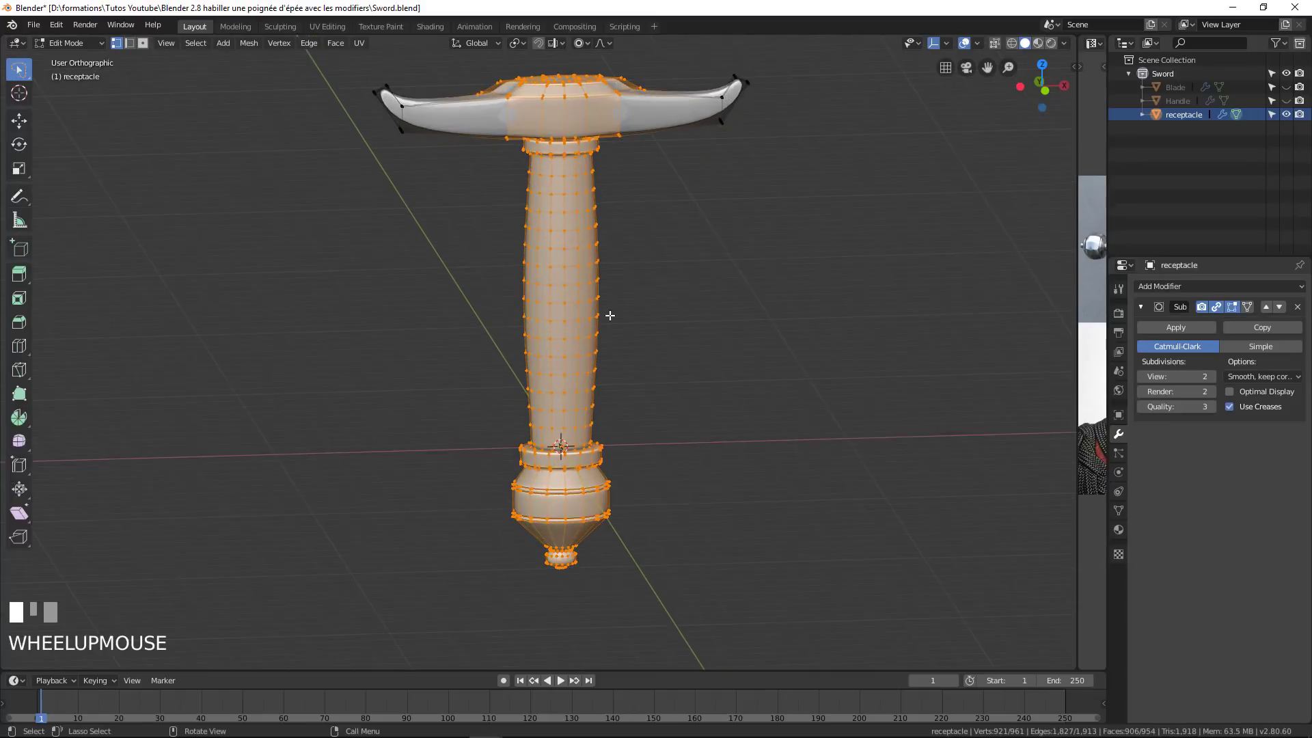
scroll(610, 315, down, 2)
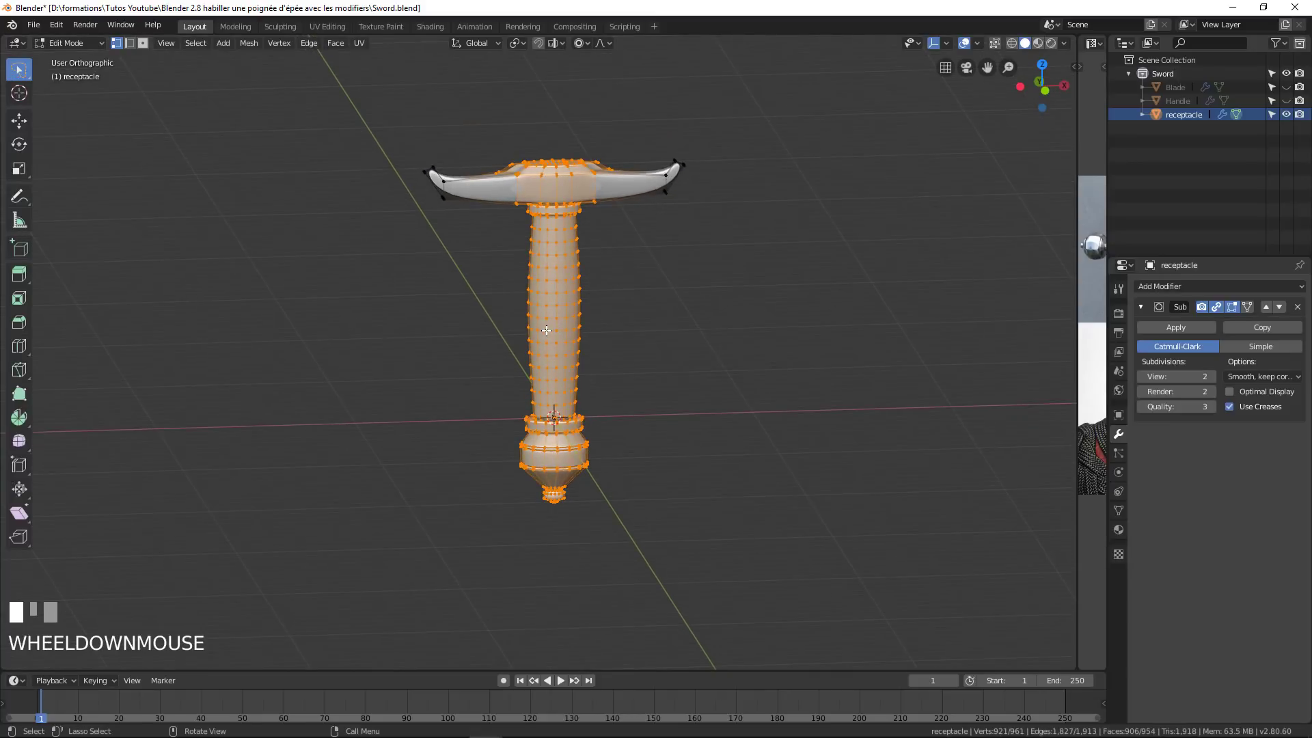
key(KP_1)
scroll(583, 341, up, 3)
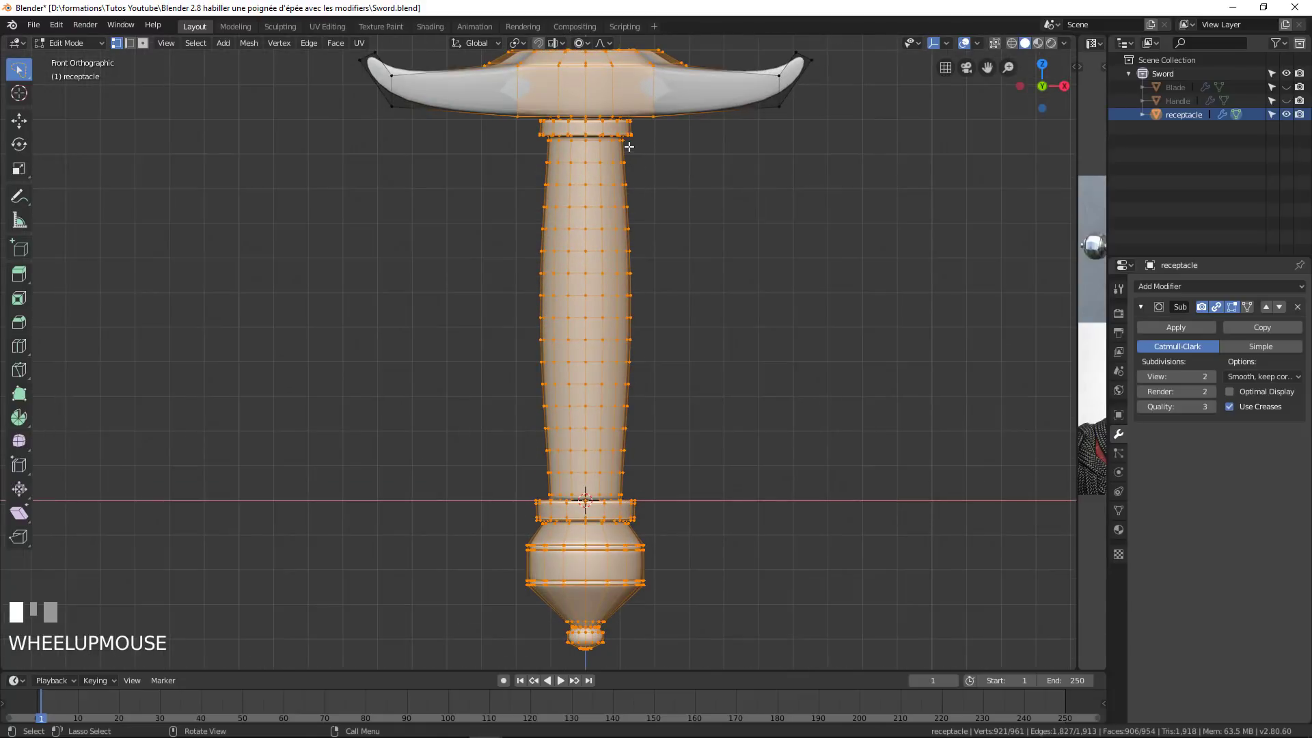
scroll(624, 486, down, 2)
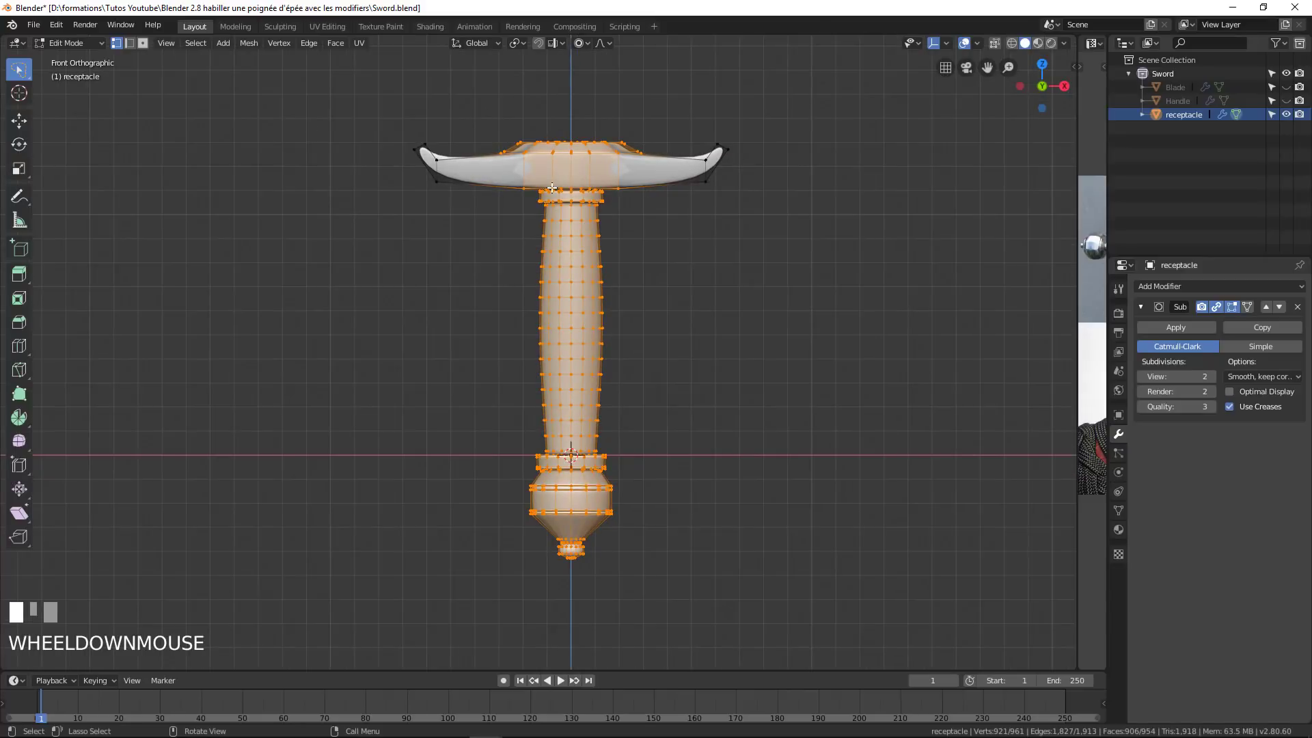
key(Tab)
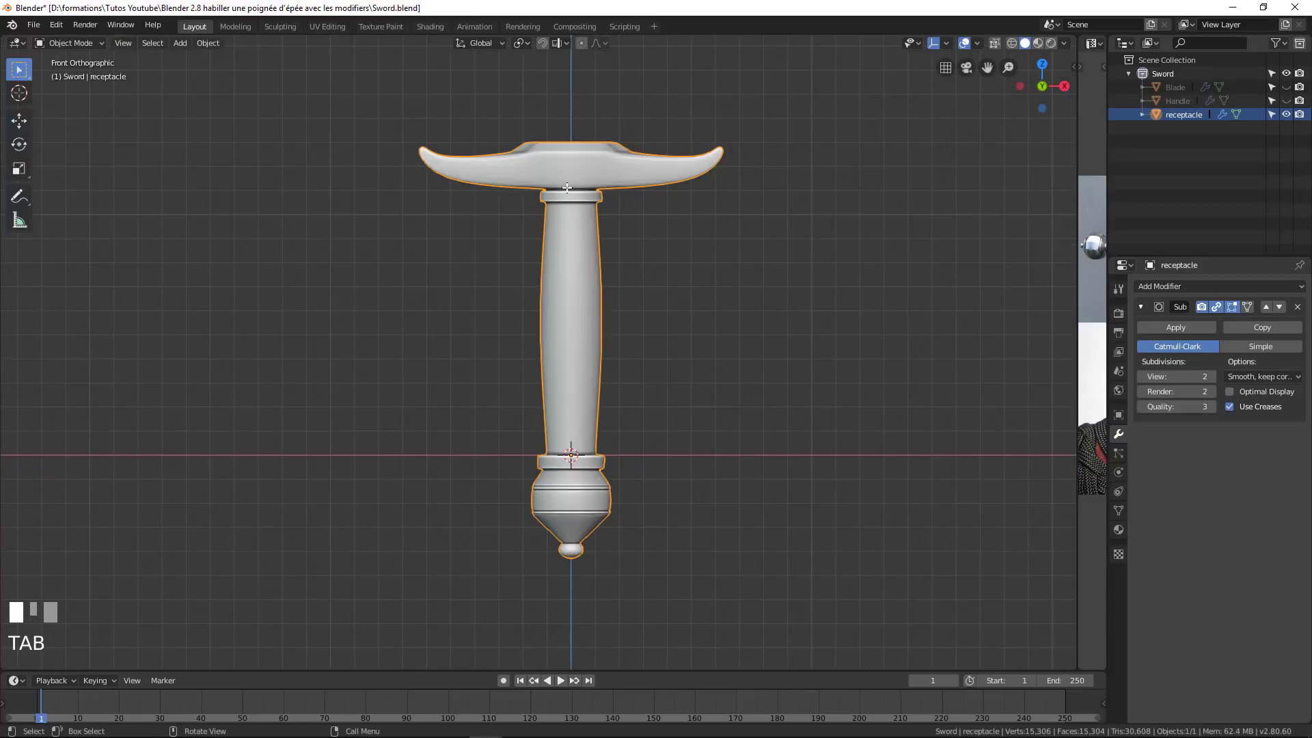
key(Tab)
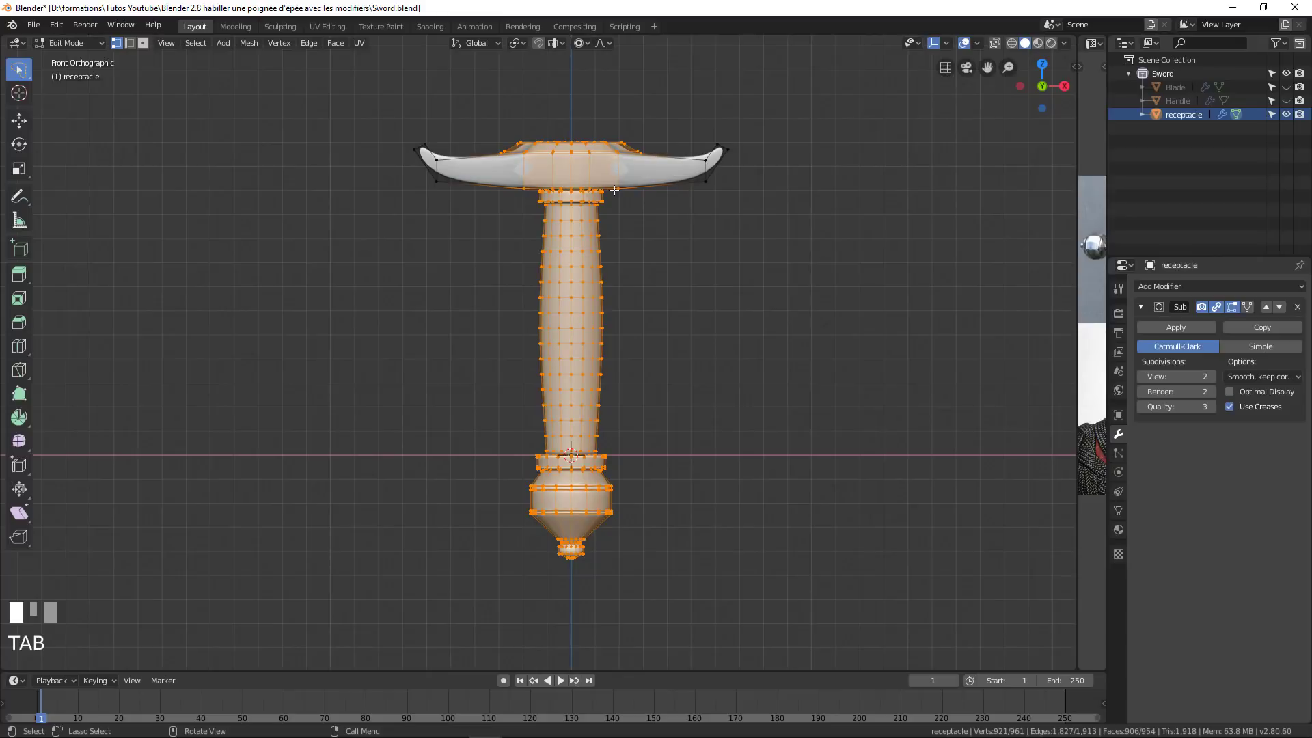
key(z)
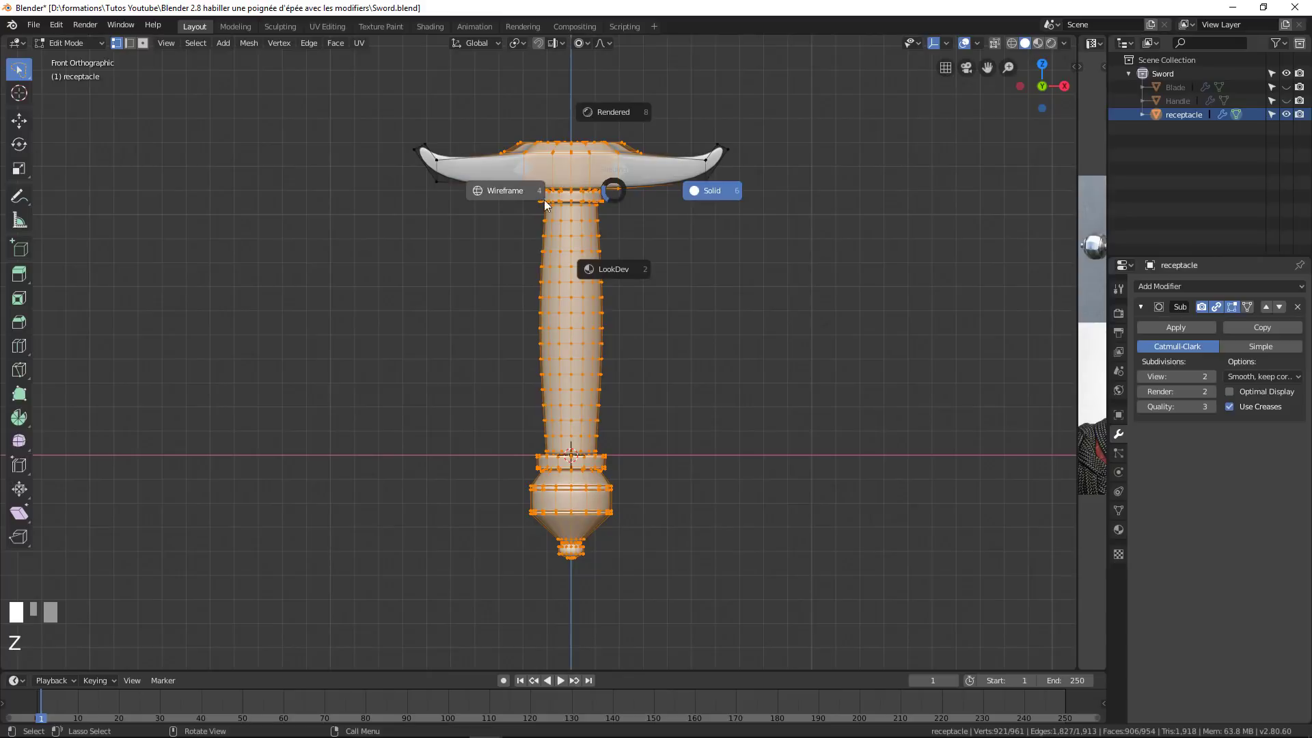
click(507, 190)
Delete the faces of the guard, pommel and both collars, keeping only the grip, and restore Solid shading.
key(a)
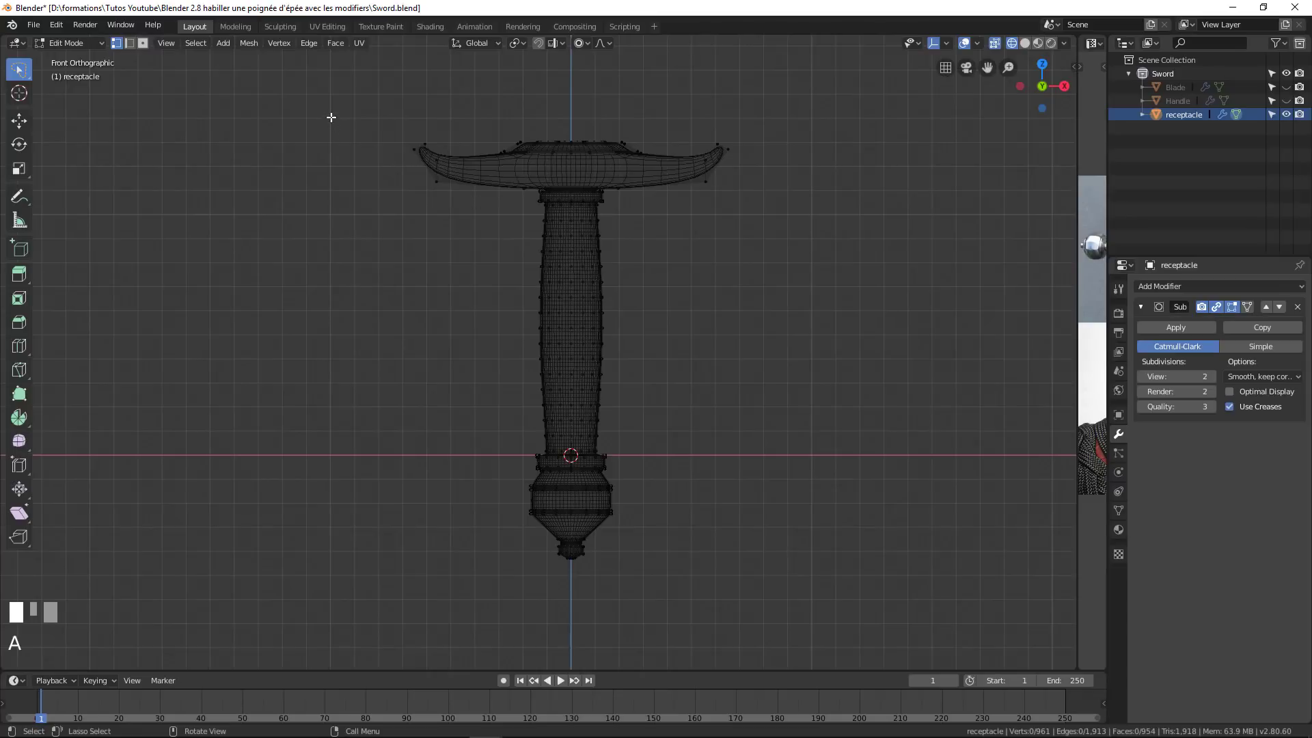
key(b)
drag(317, 100, 753, 203)
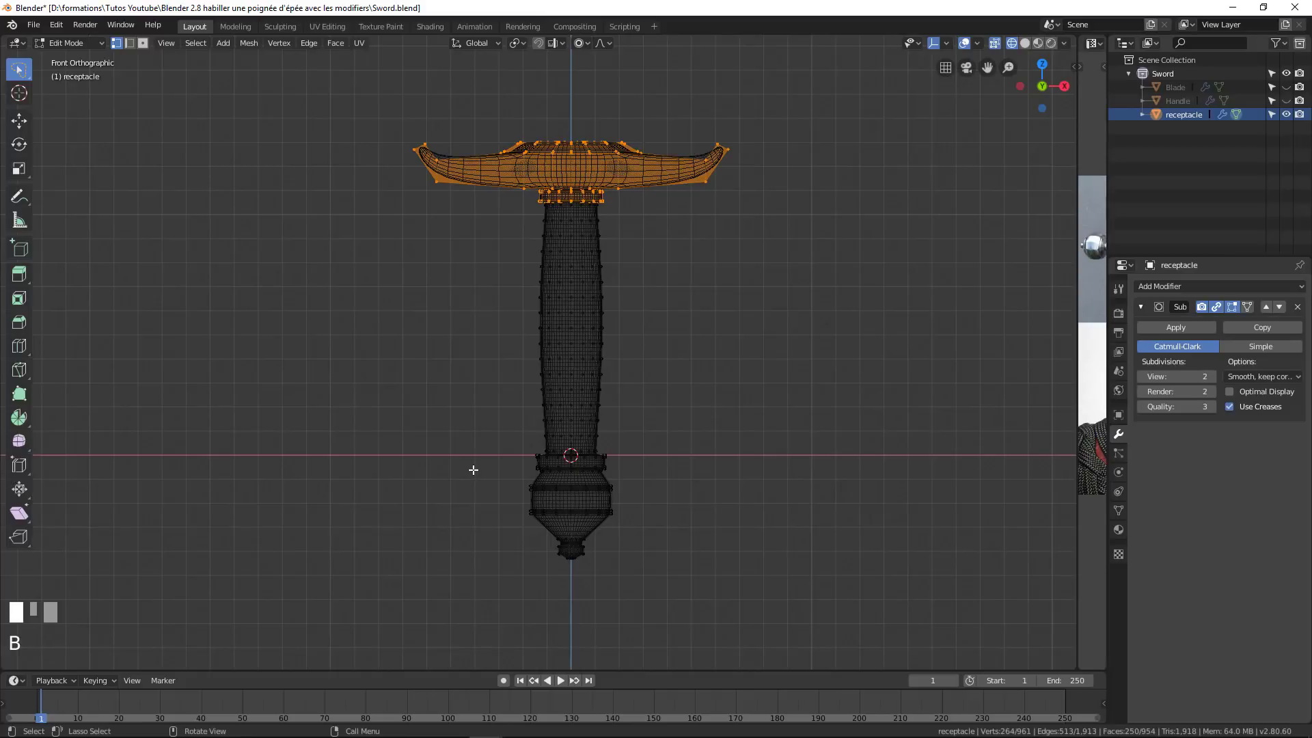
key(b)
drag(454, 452, 686, 569)
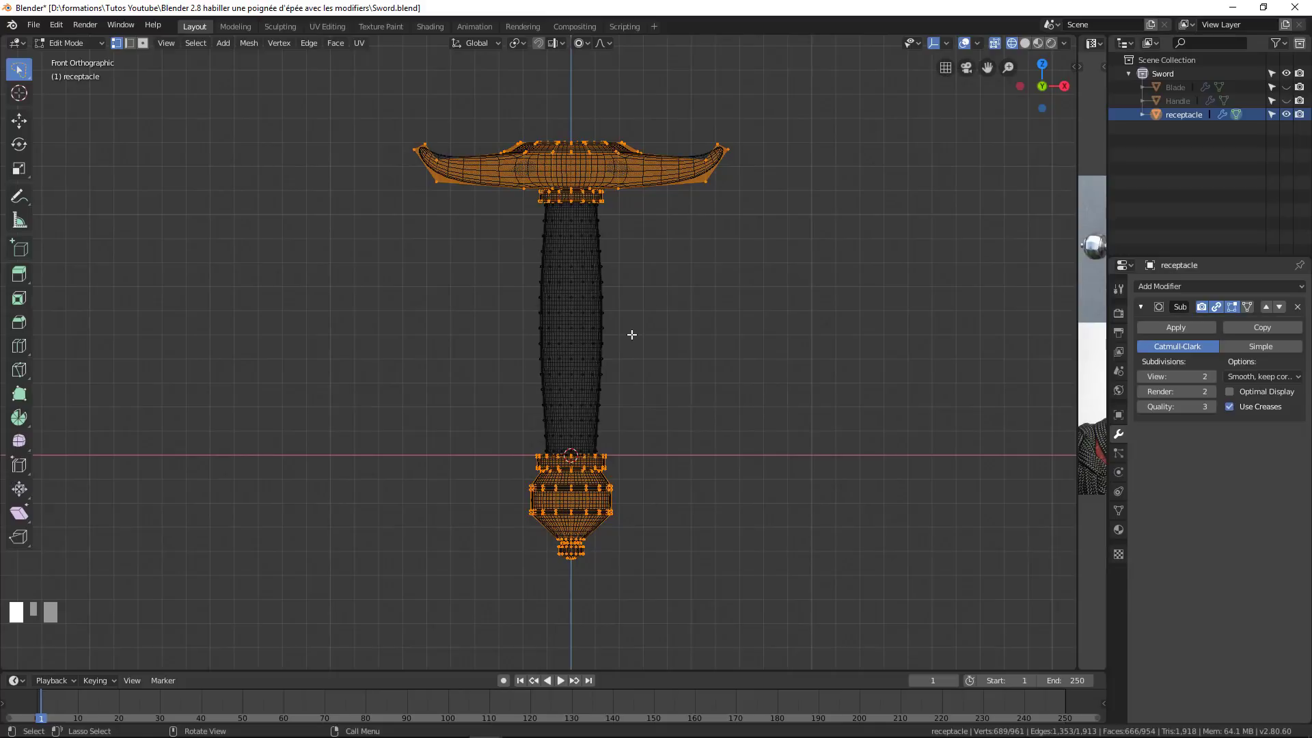
key(x)
click(616, 367)
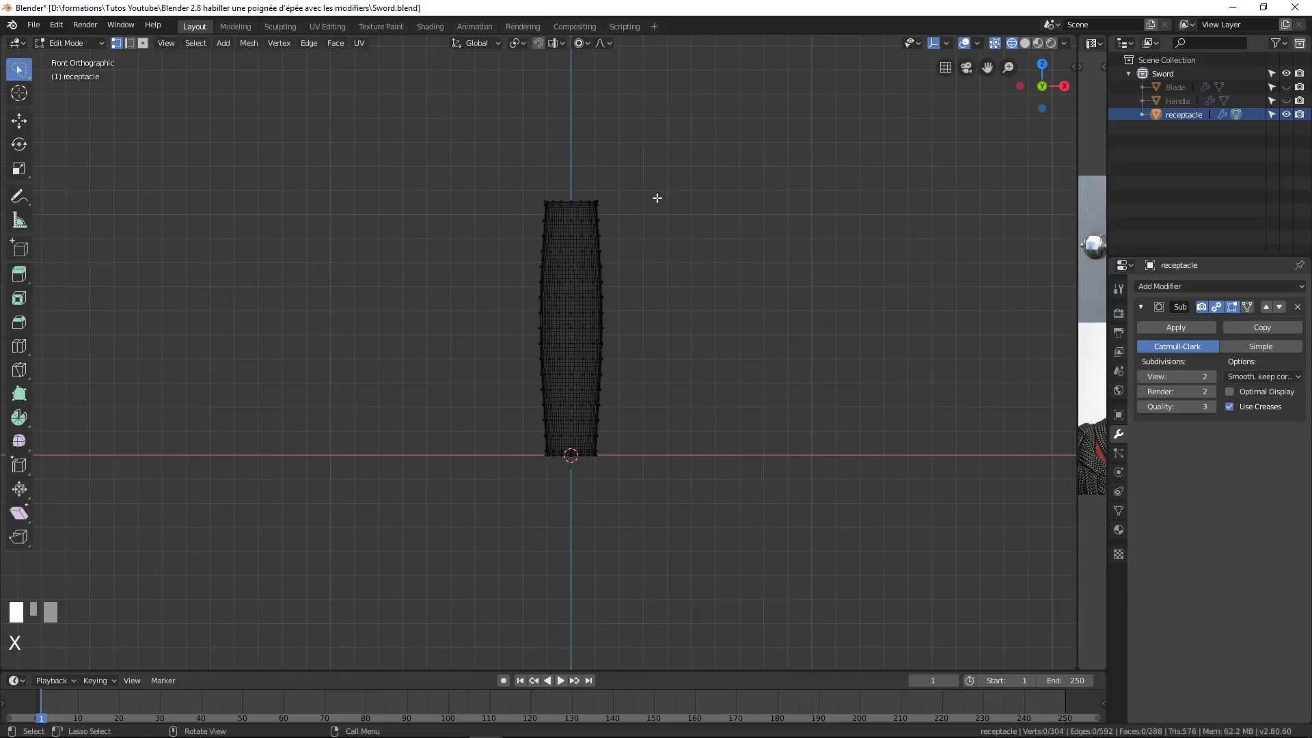
key(z)
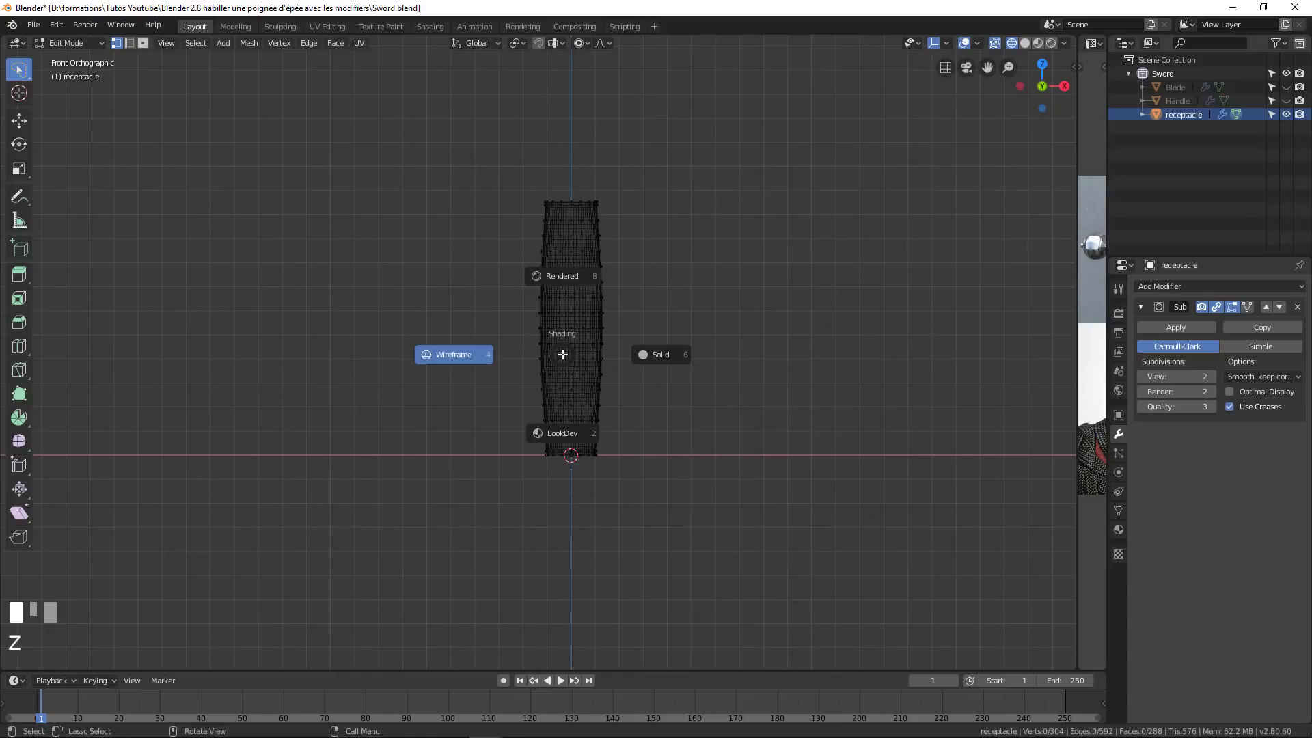
click(666, 356)
scroll(635, 255, up, 3)
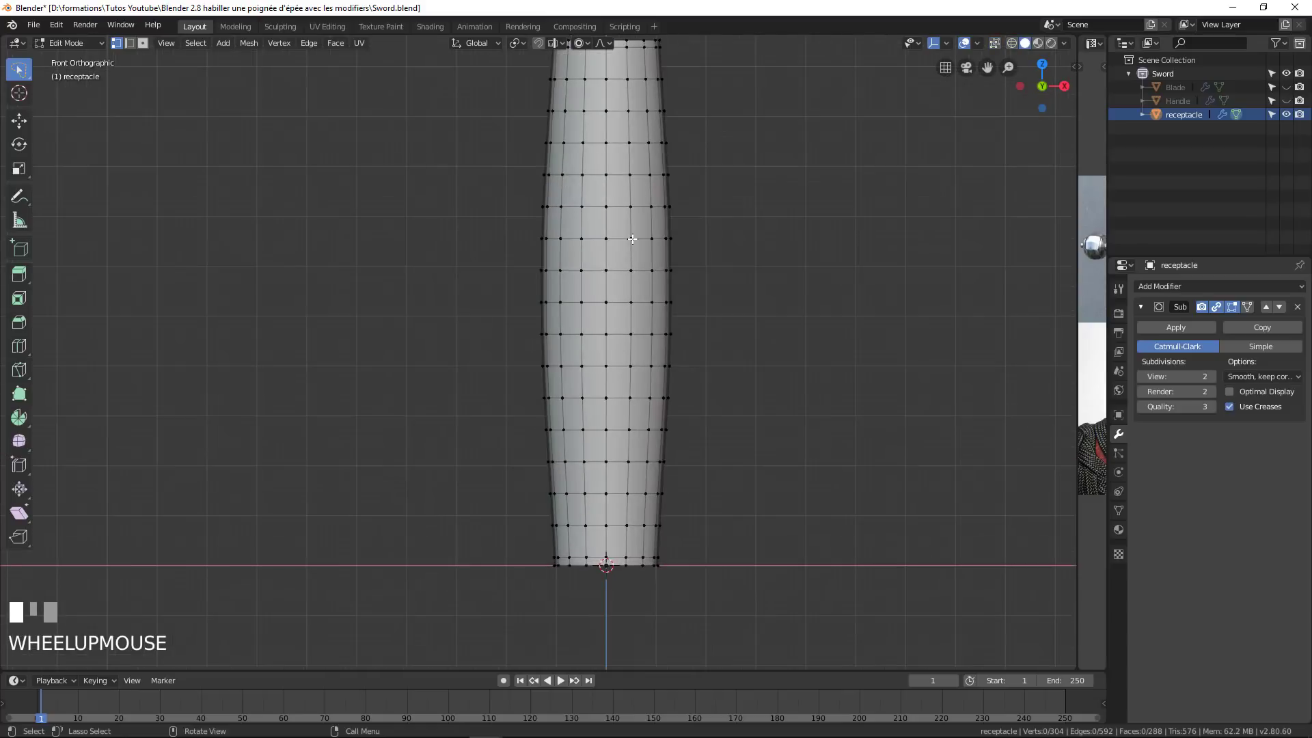
Extrude the open edge loop at the upper end of the receptacle about 1.18 m upward along Z.
scroll(621, 234, down, 1)
shift+middle_drag(573, 143, 557, 187)
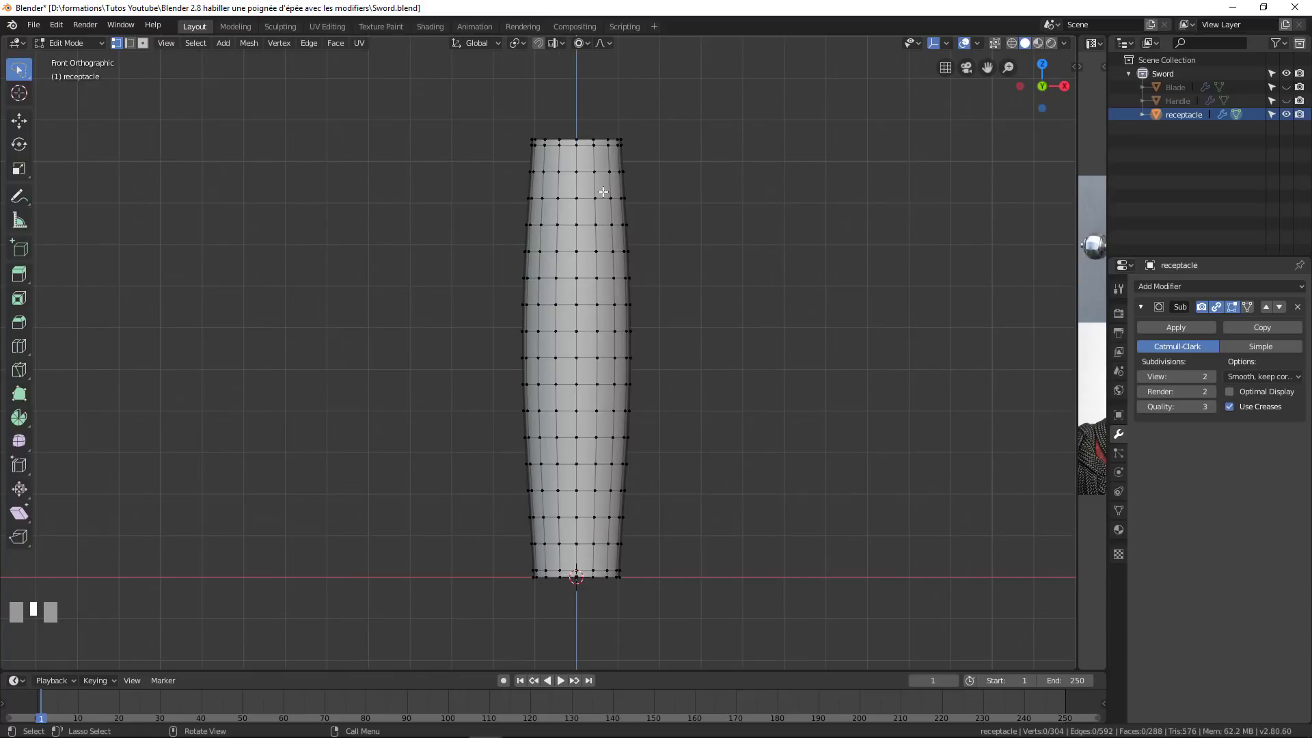
alt+click(585, 142)
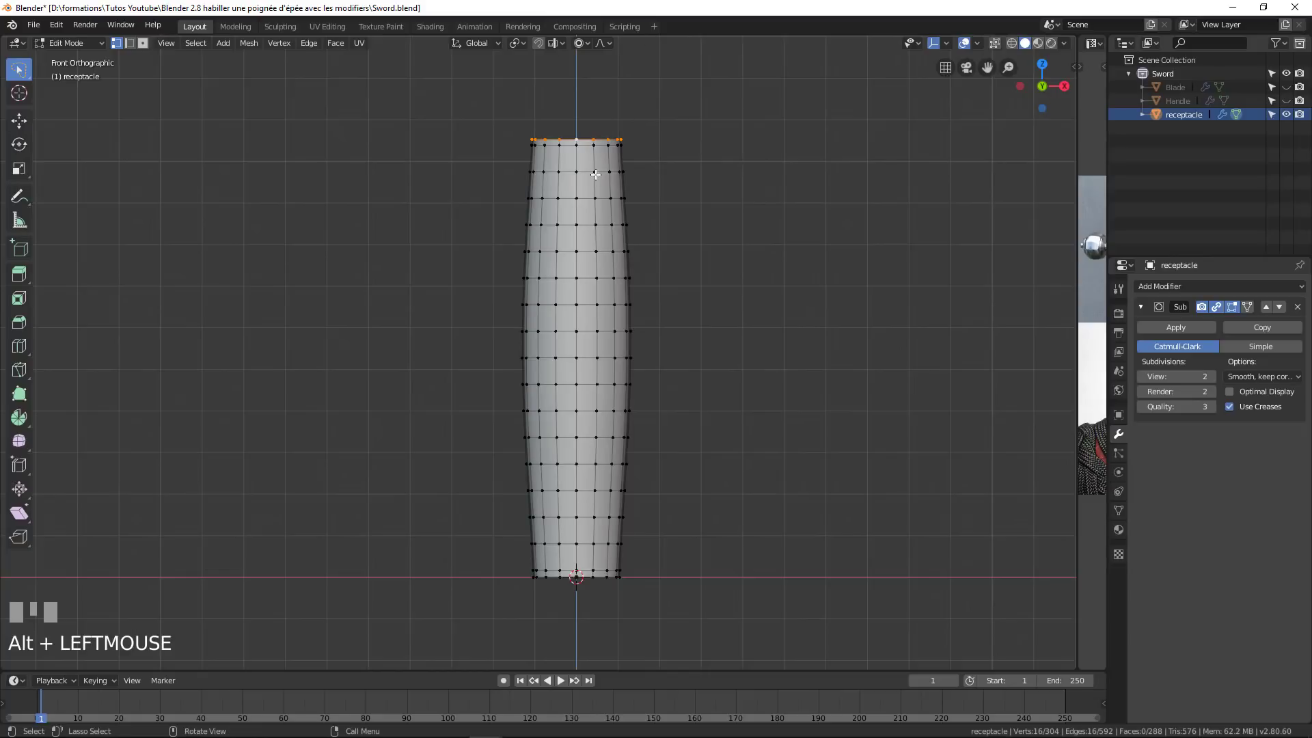
key(e)
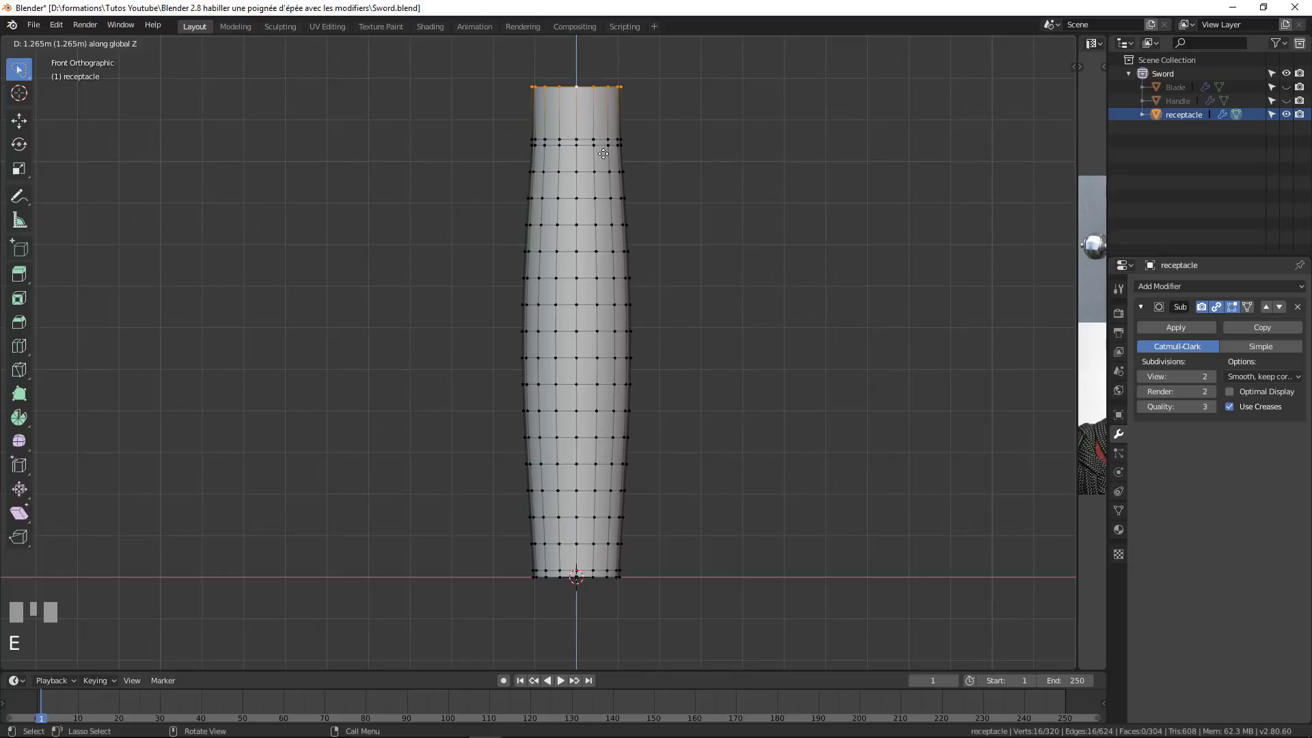
click(604, 157)
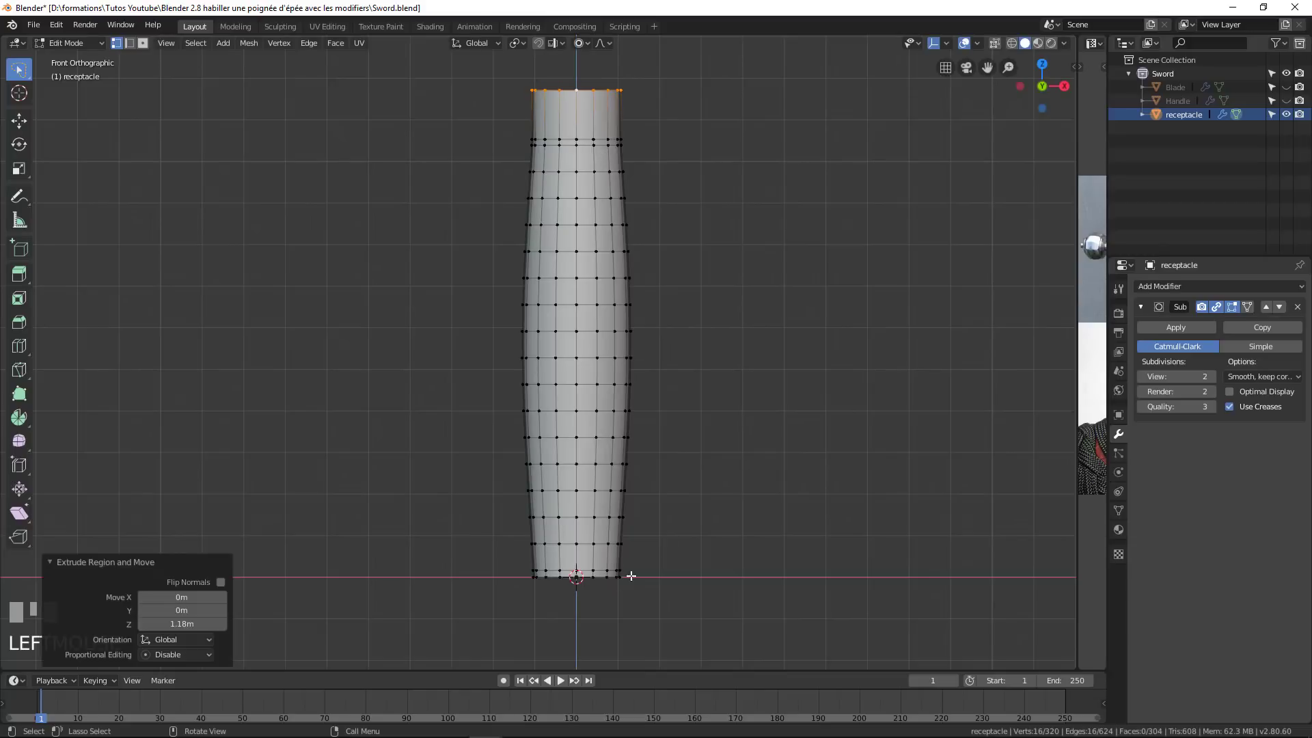
Extrude the receptacle's lower open edge loop about 1 m downward along Z and return to Object Mode.
alt+click(588, 578)
key(e)
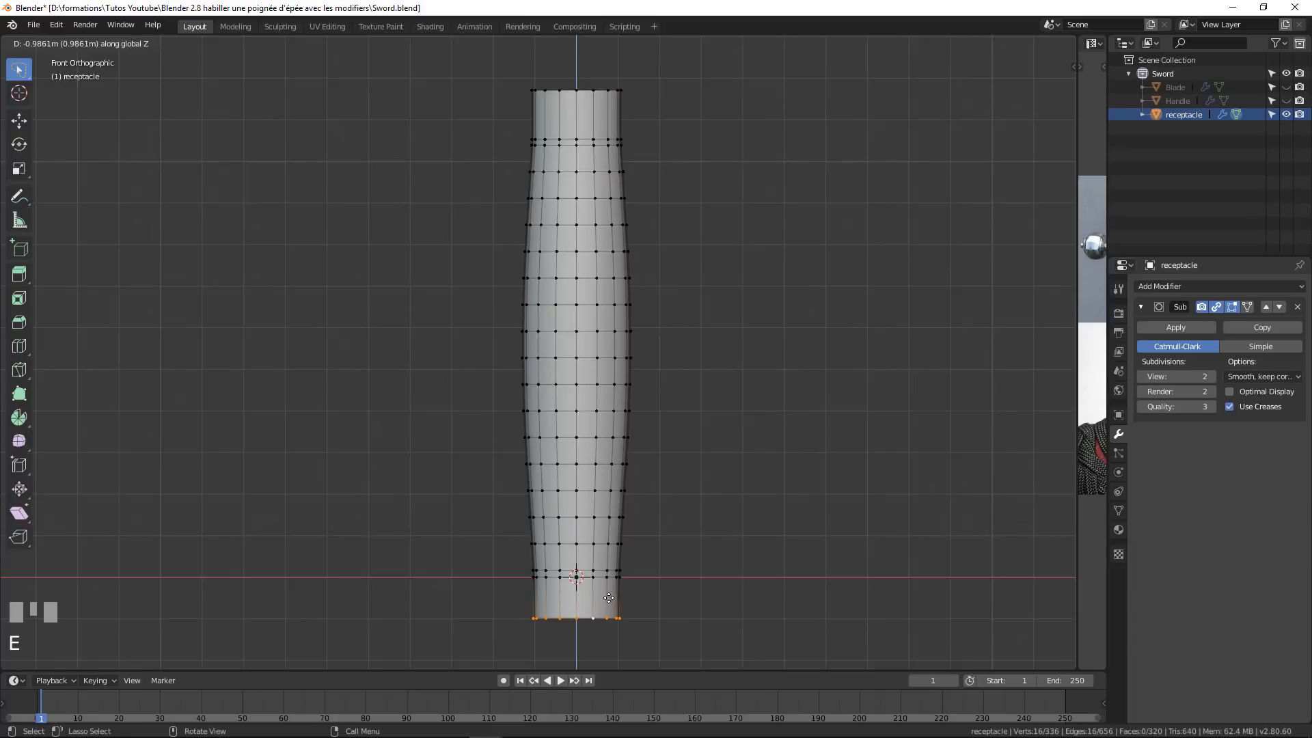
click(609, 600)
scroll(618, 461, down, 3)
key(Tab)
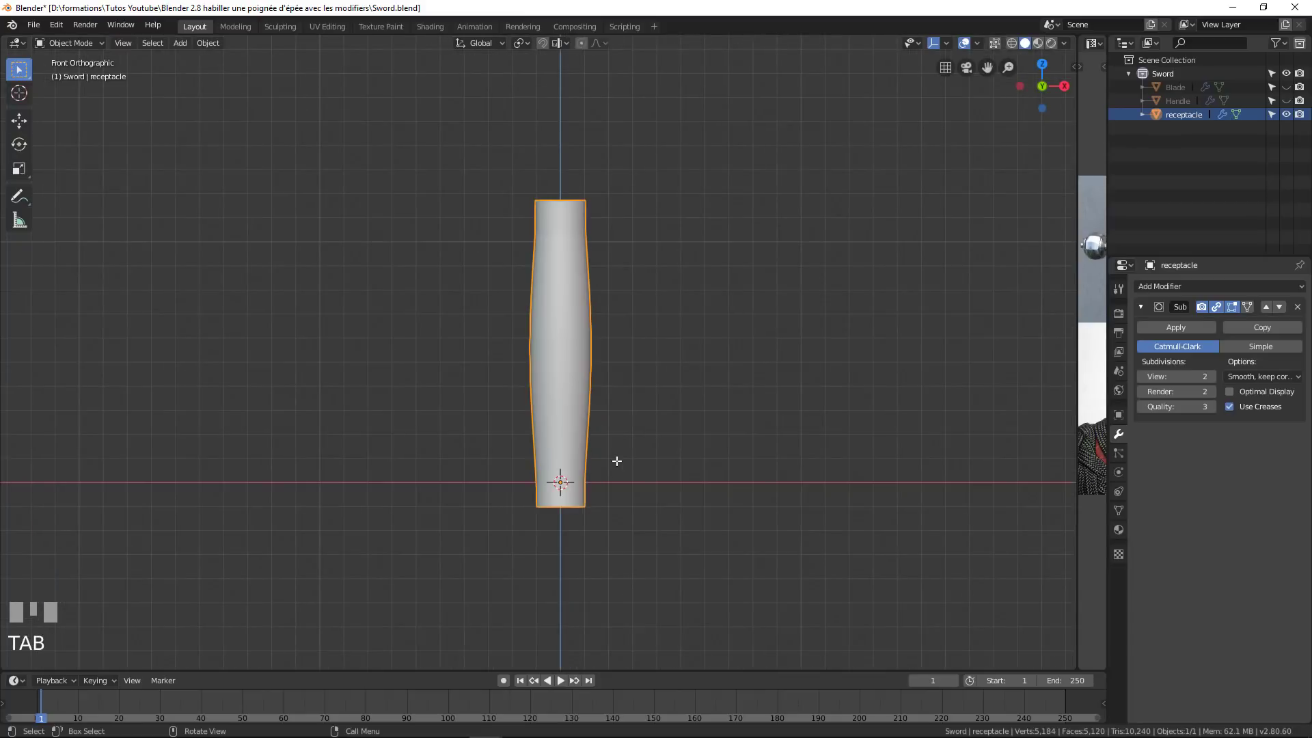
Show the original Handle temporarily to examine how the receptacle's extended ends overlap both collars, then hide it again.
scroll(535, 494, up, 2)
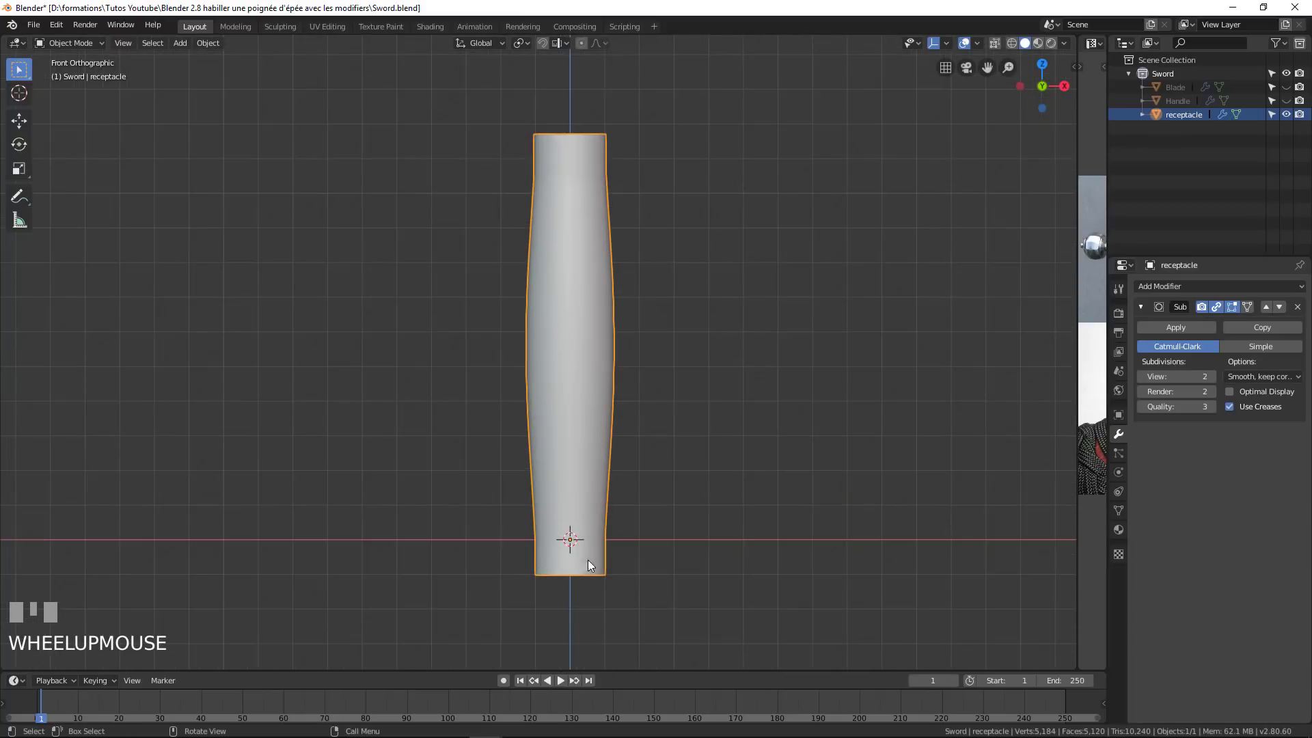
shift+click(1287, 101)
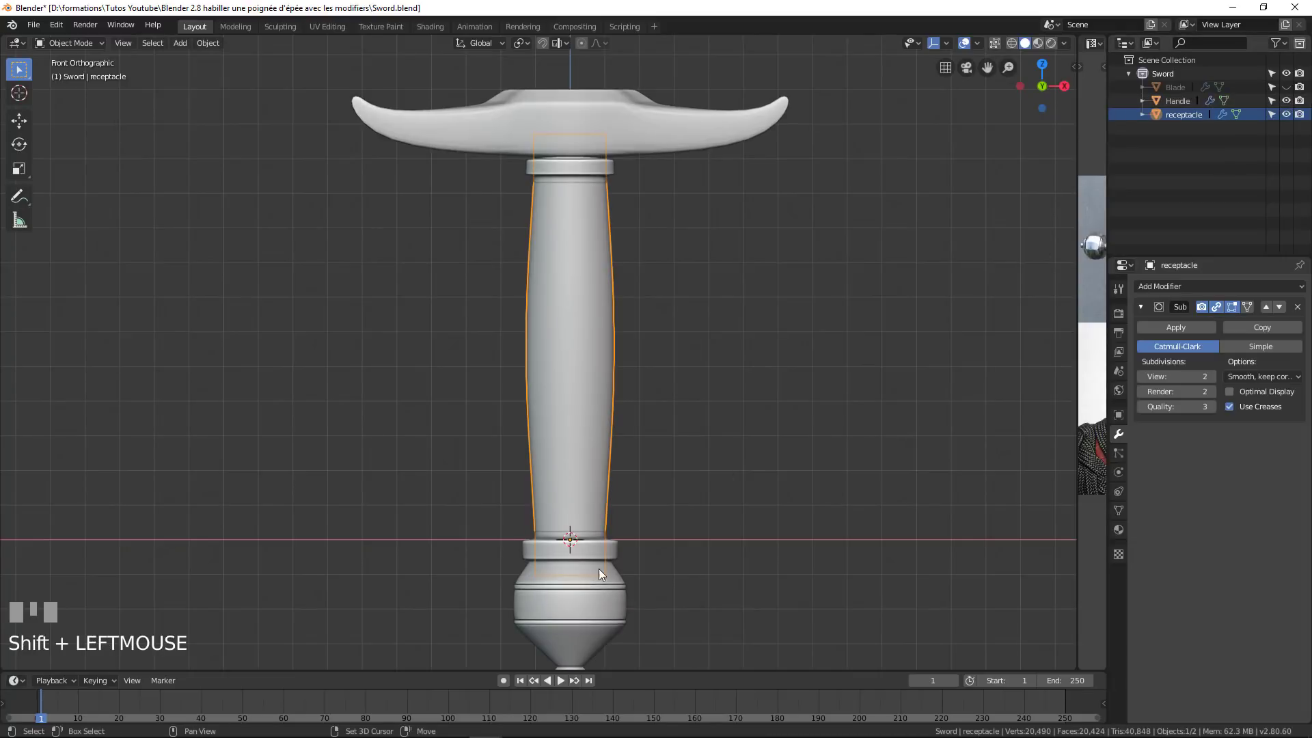
shift+middle_drag(601, 571, 601, 484)
scroll(619, 496, up, 3)
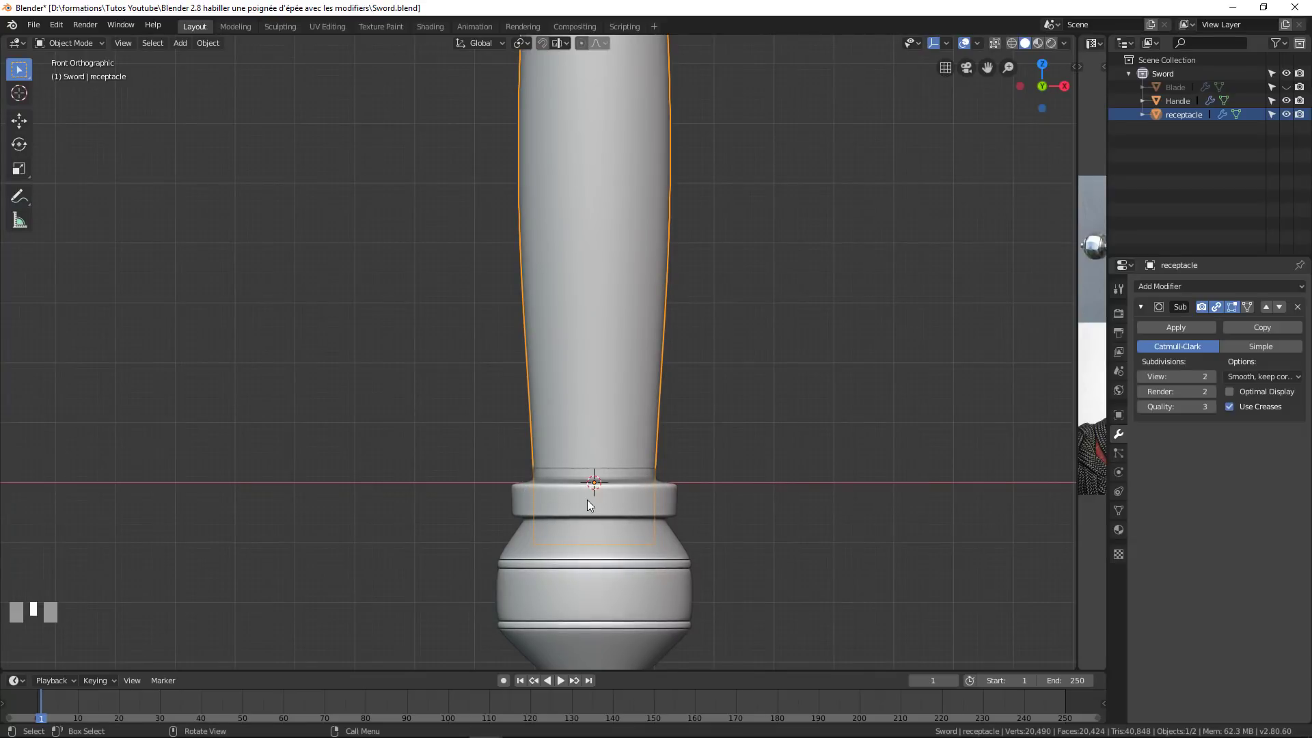
scroll(564, 188, down, 2)
shift+middle_drag(564, 89, 595, 188)
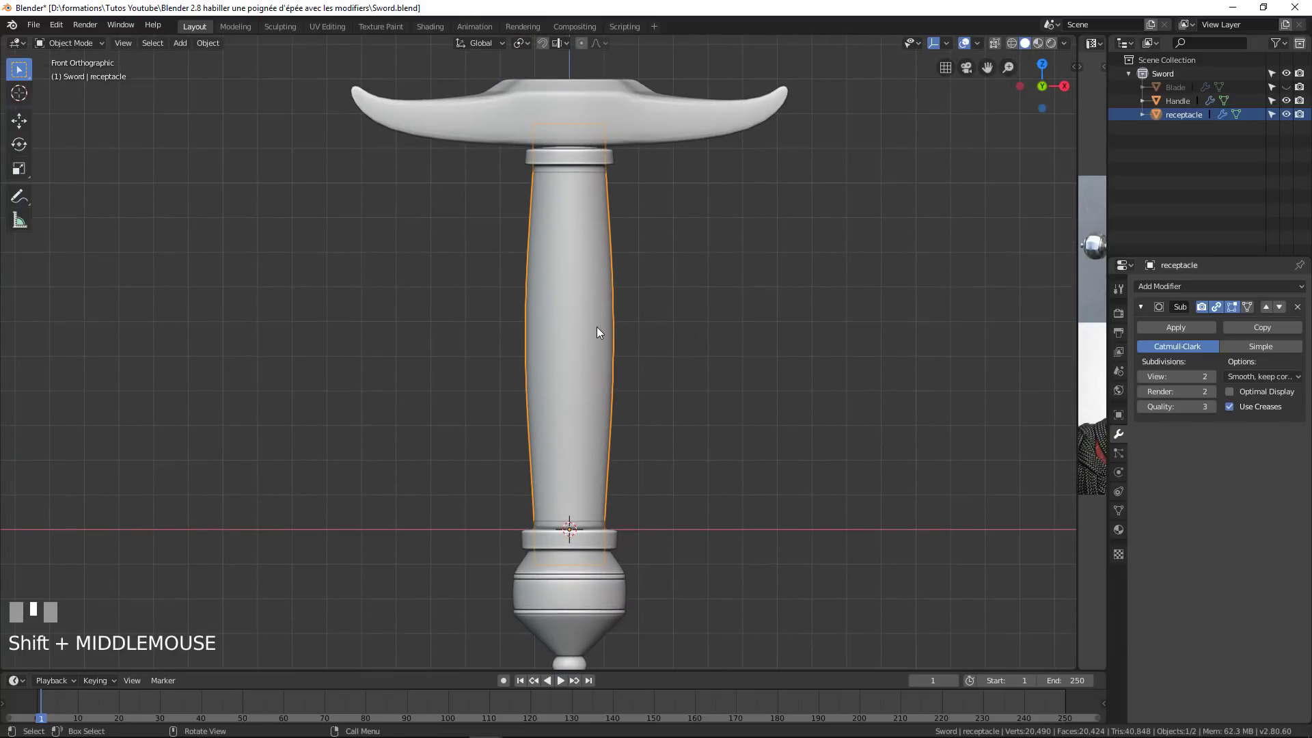
scroll(597, 326, up, 2)
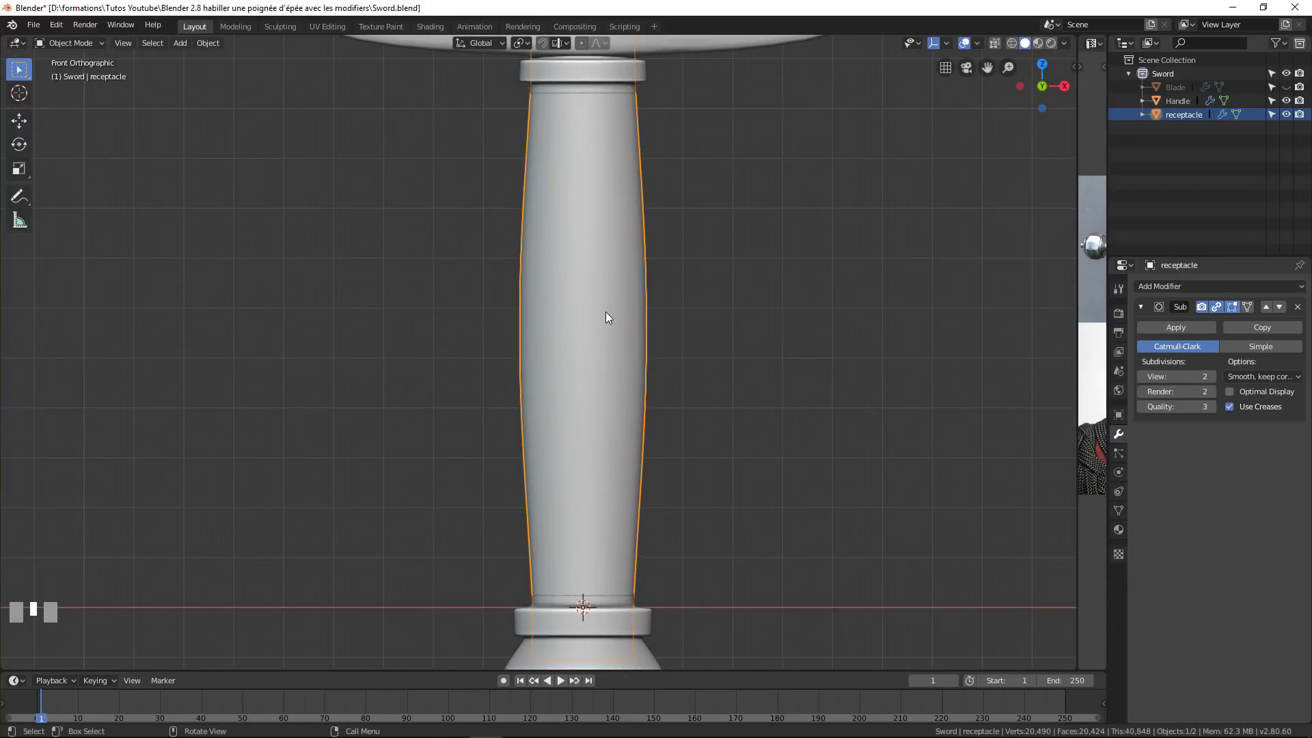
scroll(605, 312, down, 3)
key(Tab)
key(Tab)
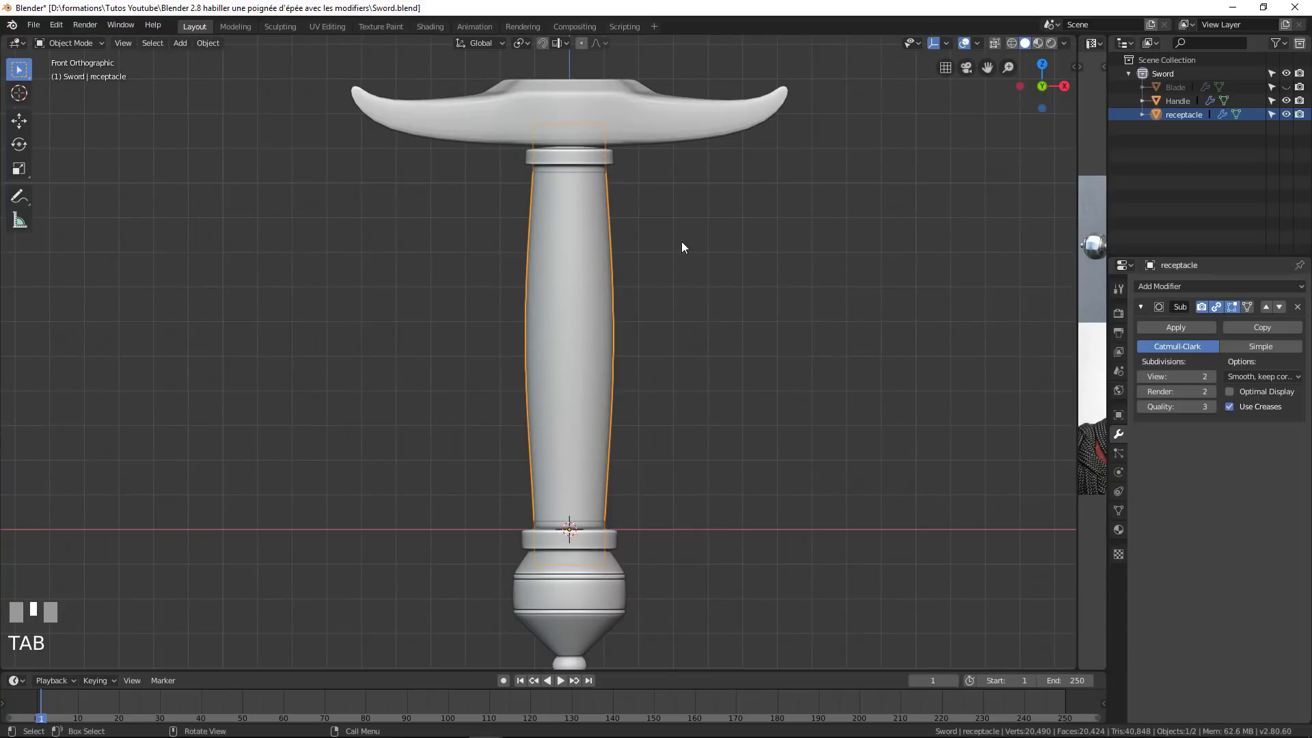
click(1287, 101)
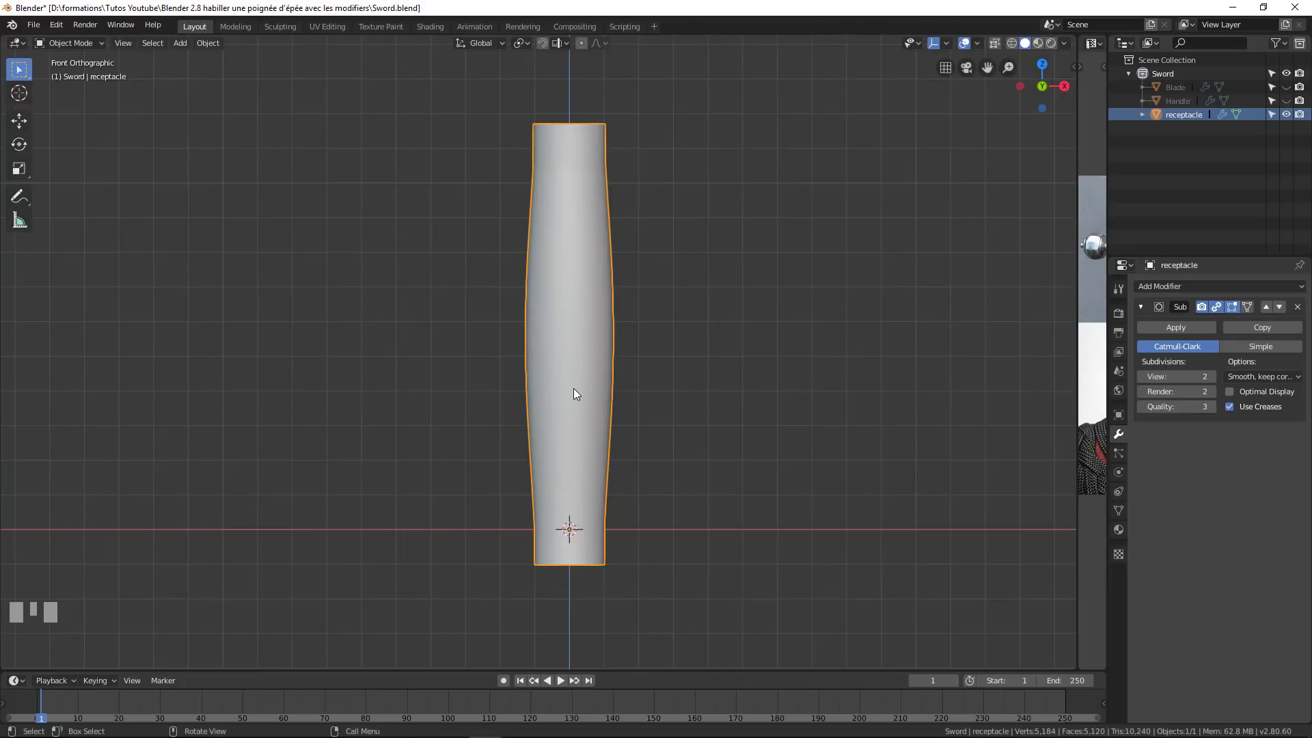
Add a 2 m mesh plane at the world origin and open it in Edit Mode.
key(shift+a)
mouse_move(592, 379)
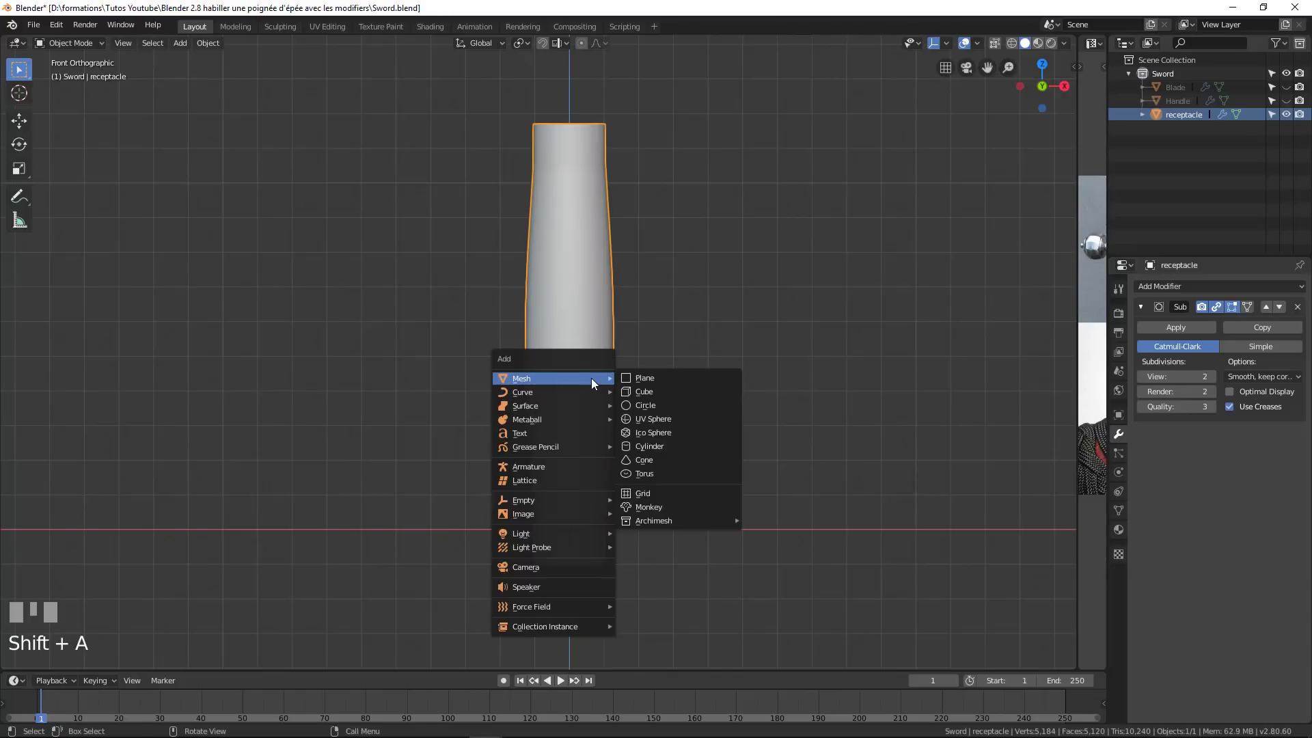
click(651, 381)
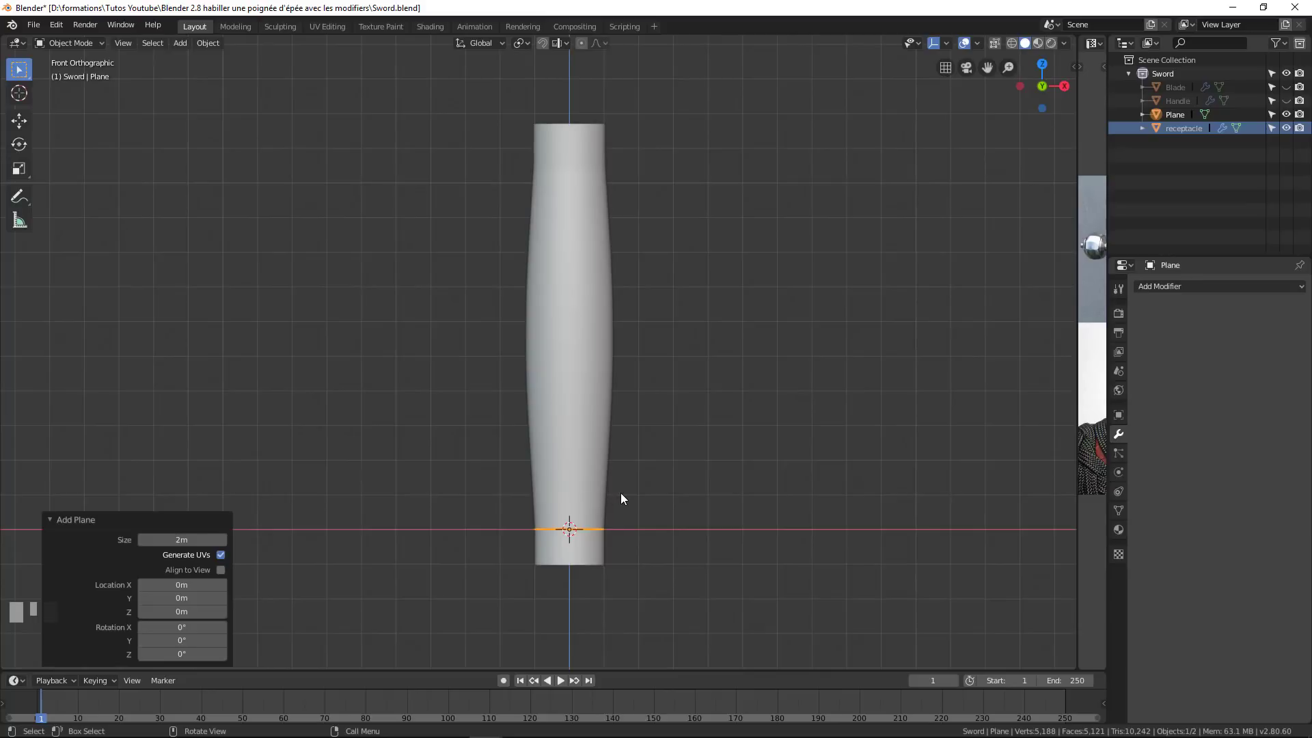
key(Tab)
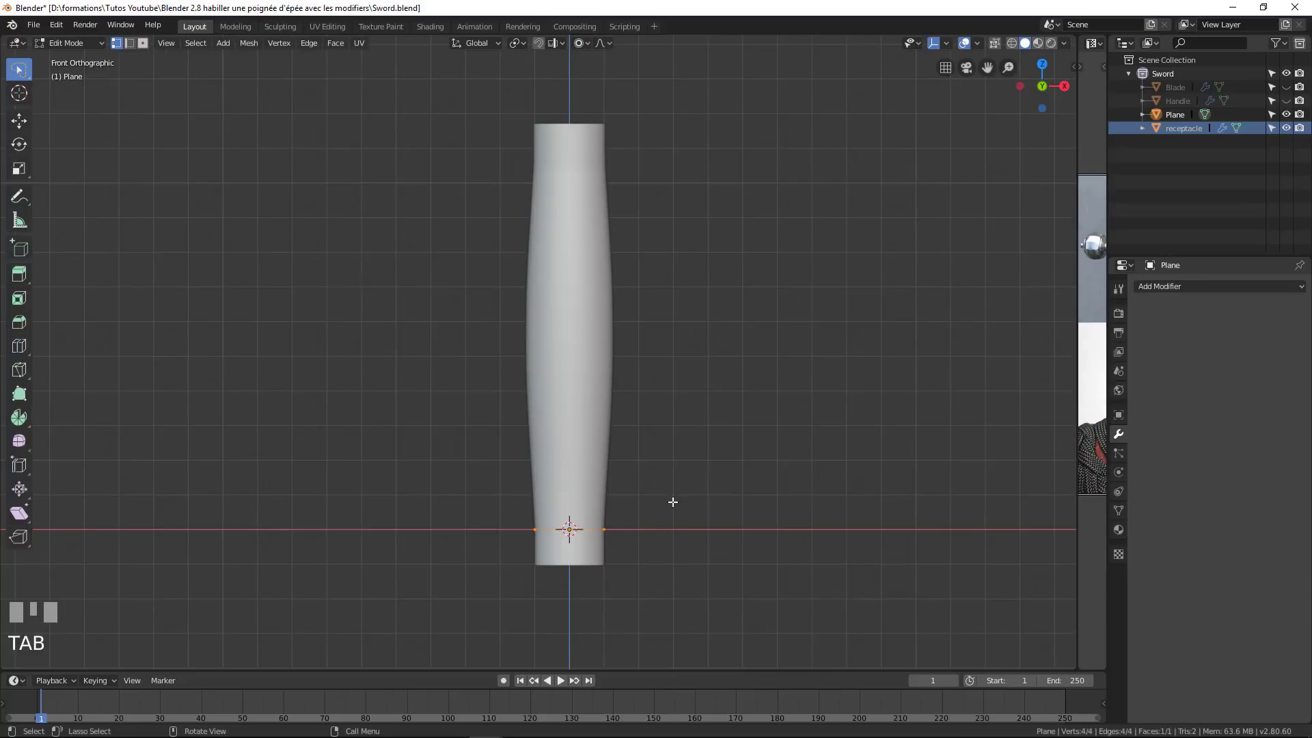
Cancel the started rotation of the plane and disable Proportional Editing.
key(r)
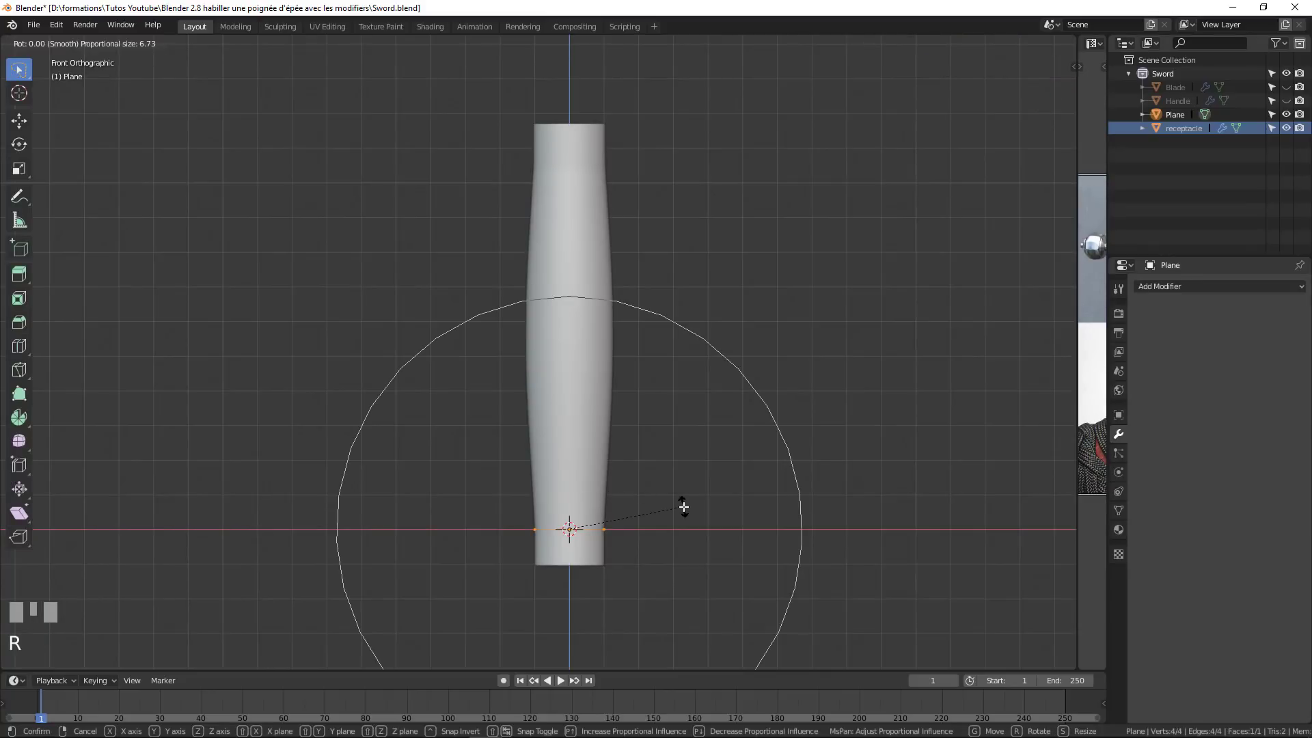
right_click(685, 507)
click(586, 42)
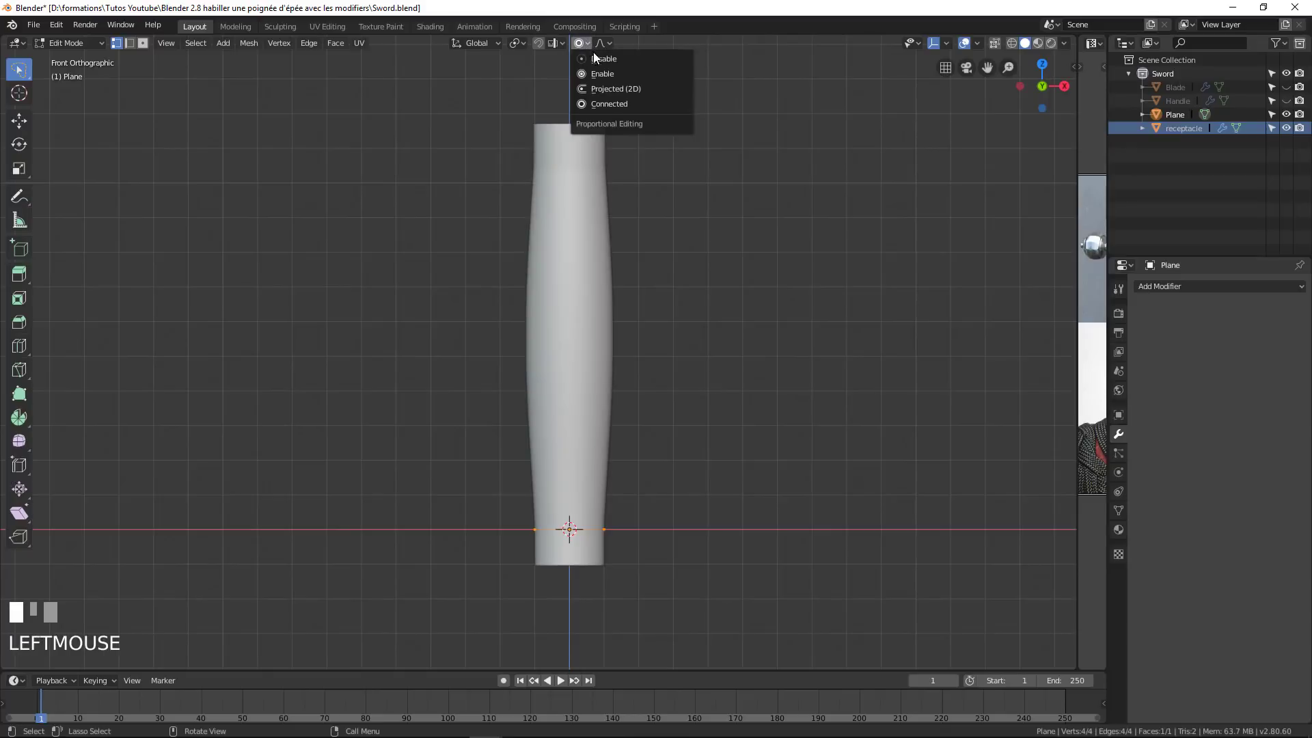
click(596, 59)
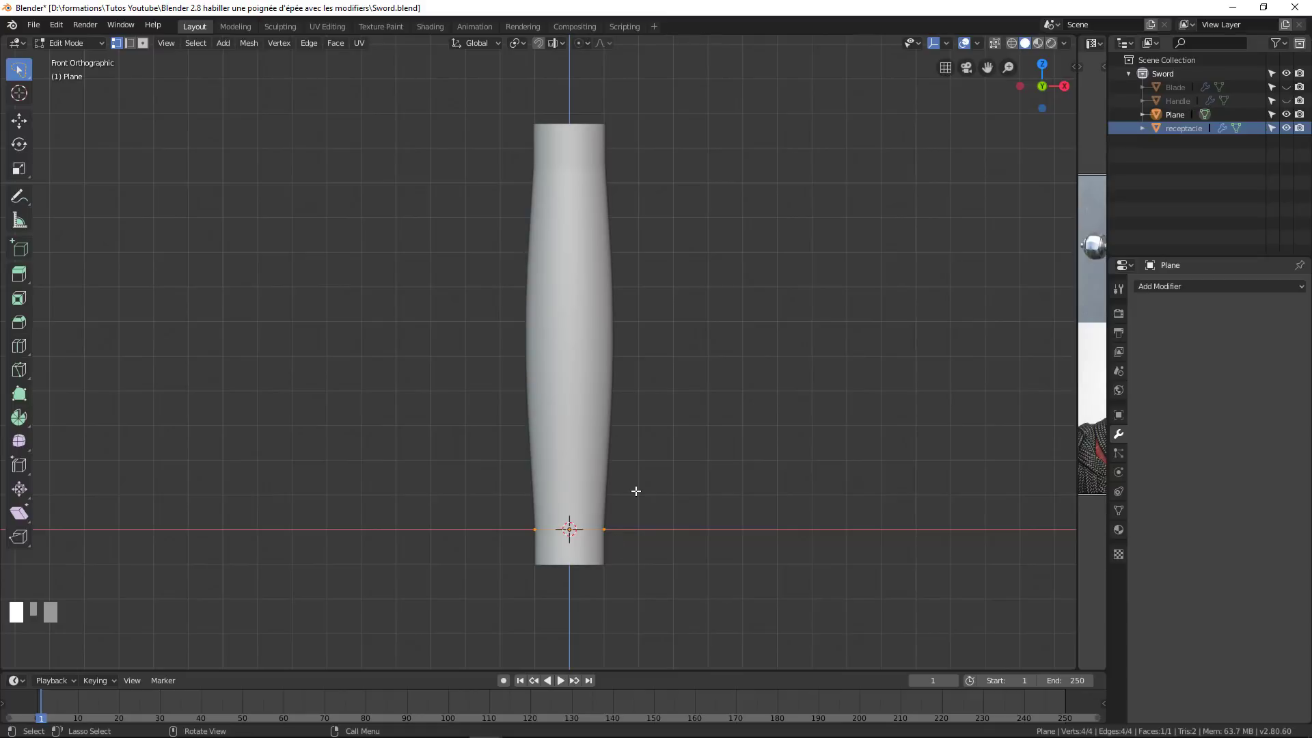
Rotate the plane's geometry 90° about X and move it about 2.7 m along X, clear of the receptacle.
text(rx)
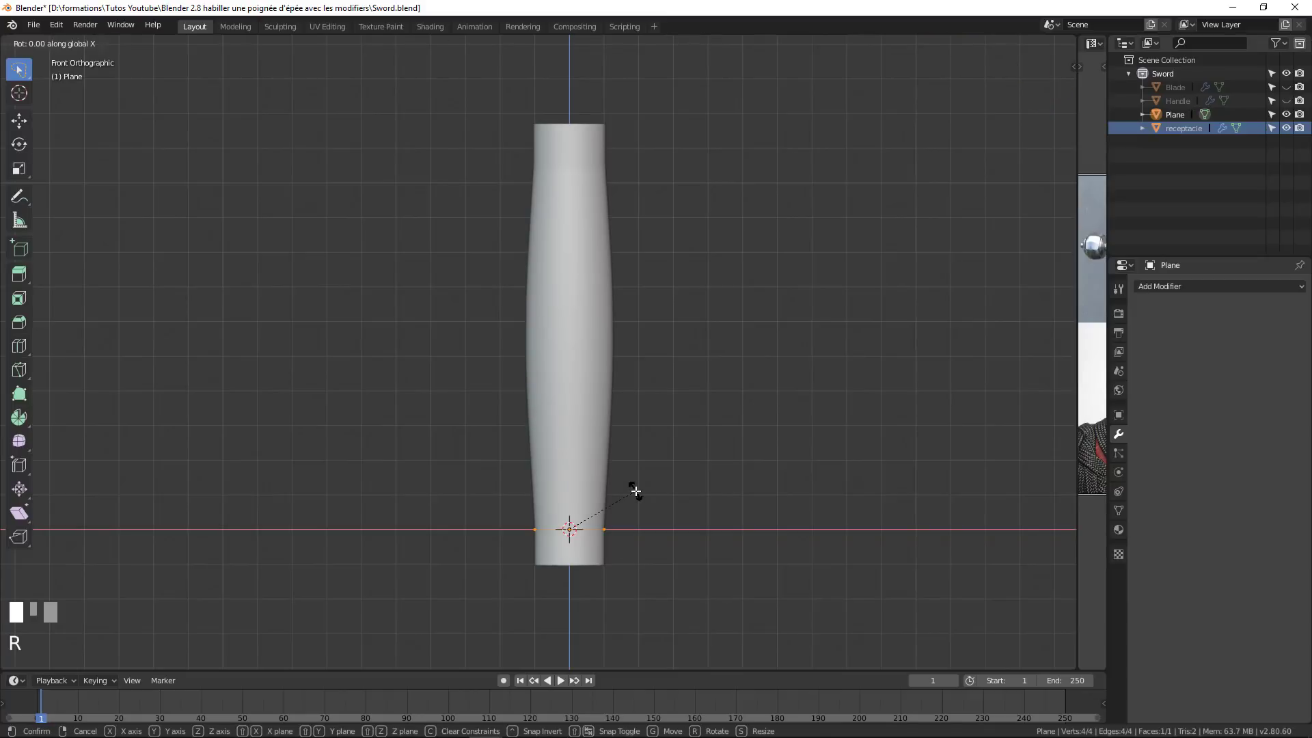
text(90)
click(636, 491)
key(g)
key(x)
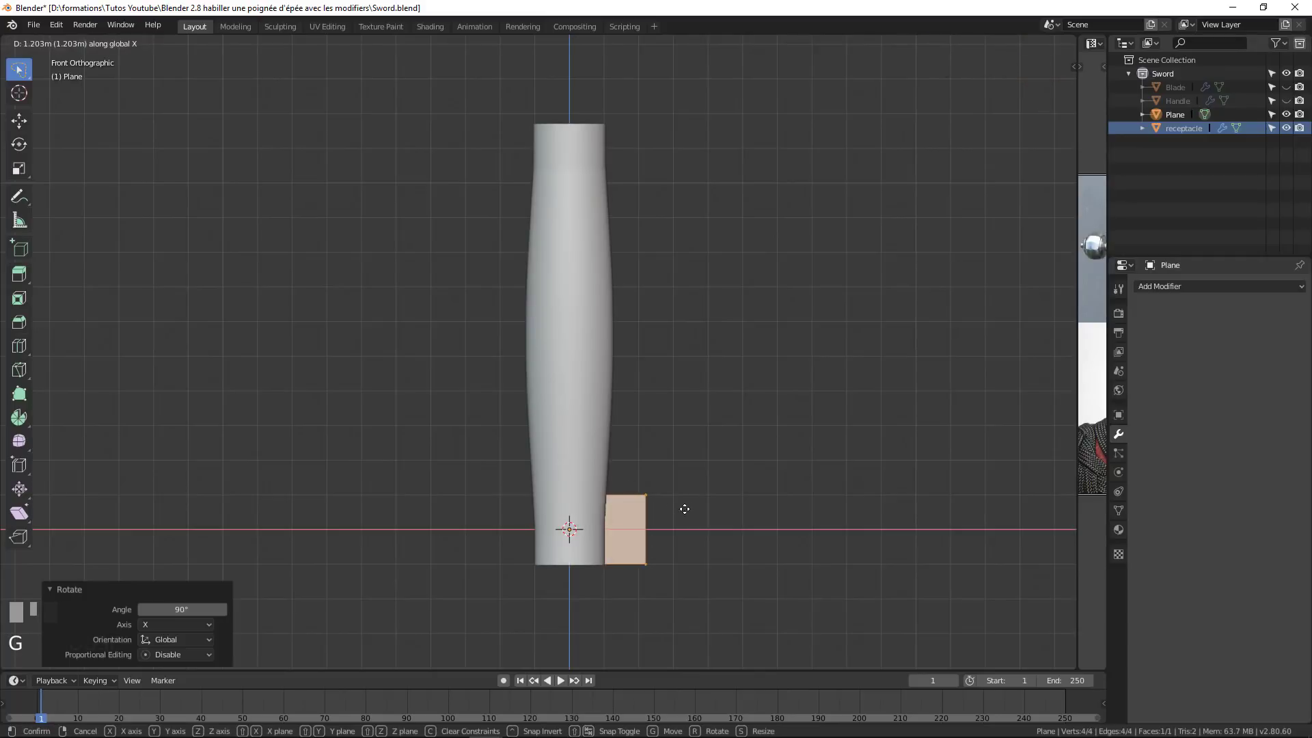
click(727, 509)
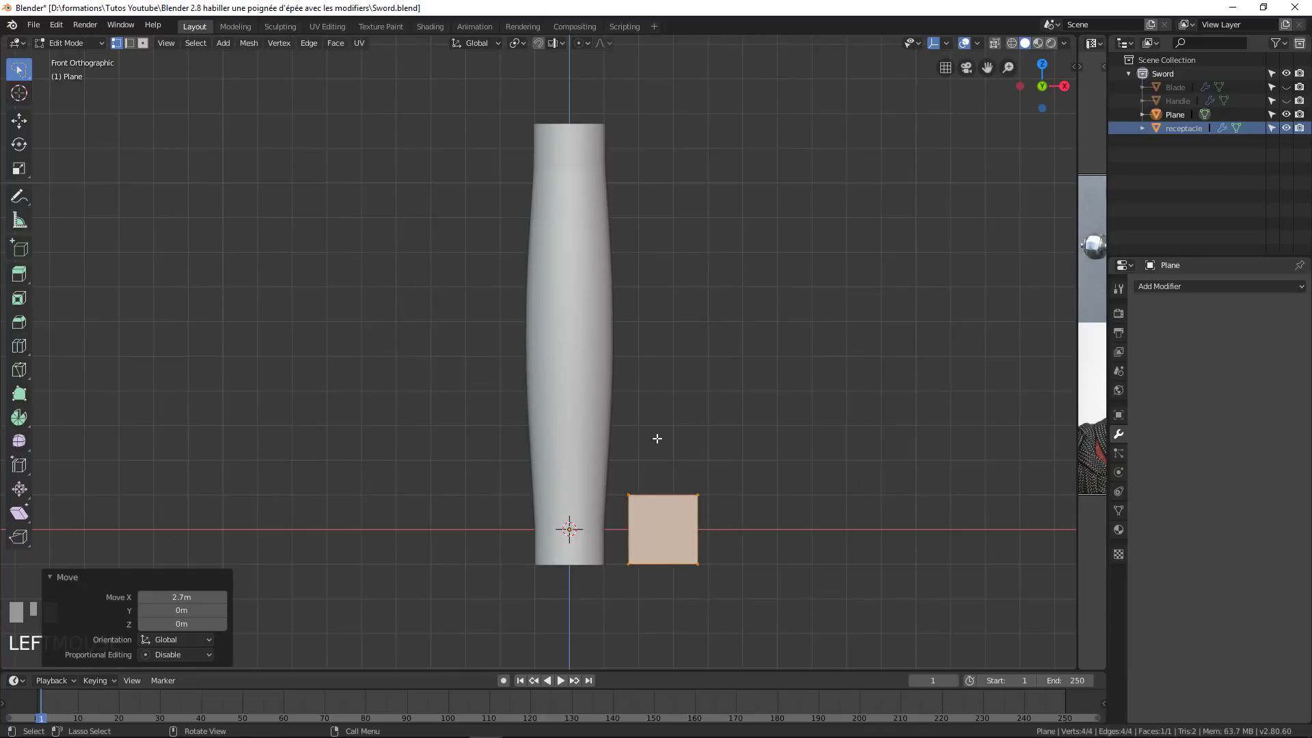
Delete the plane's two outer vertices, leaving only the vertical edge nearest the receptacle.
key(KP_1)
key(KP_5)
key(KP_5)
scroll(624, 466, up, 1)
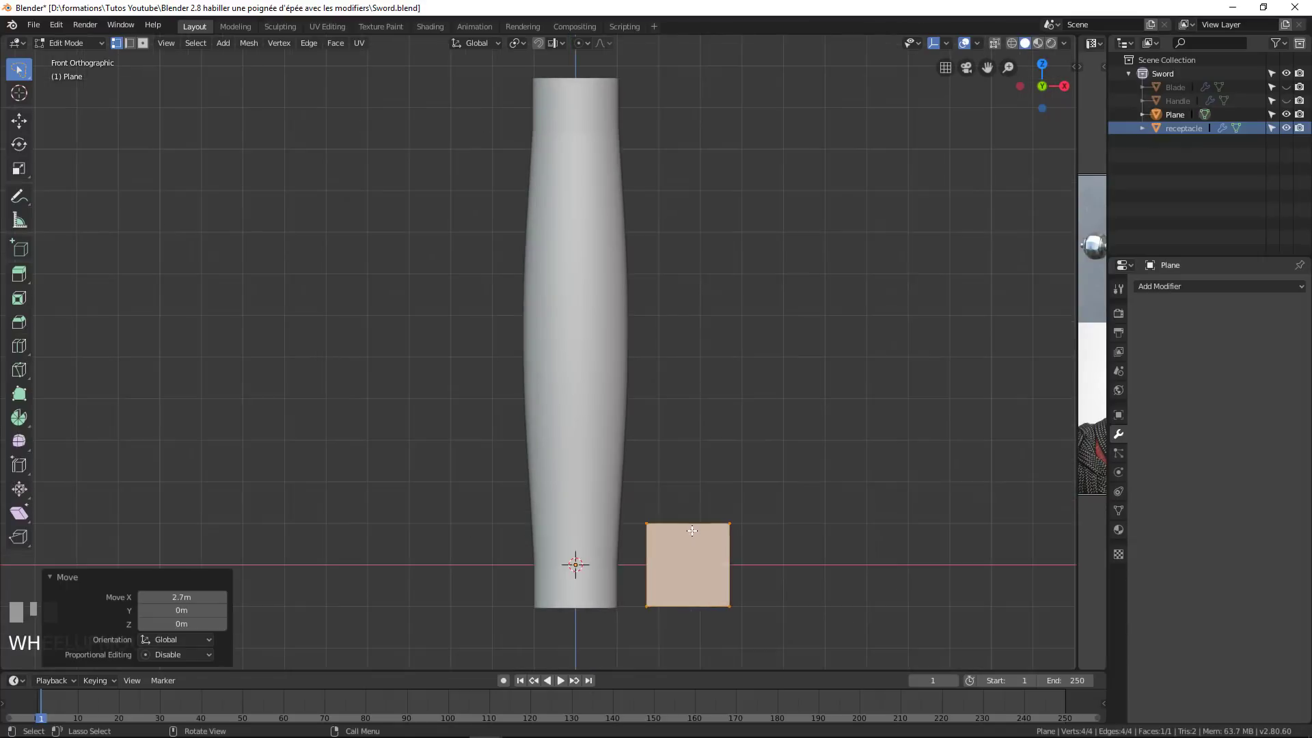
shift+middle_drag(666, 404, 598, 238)
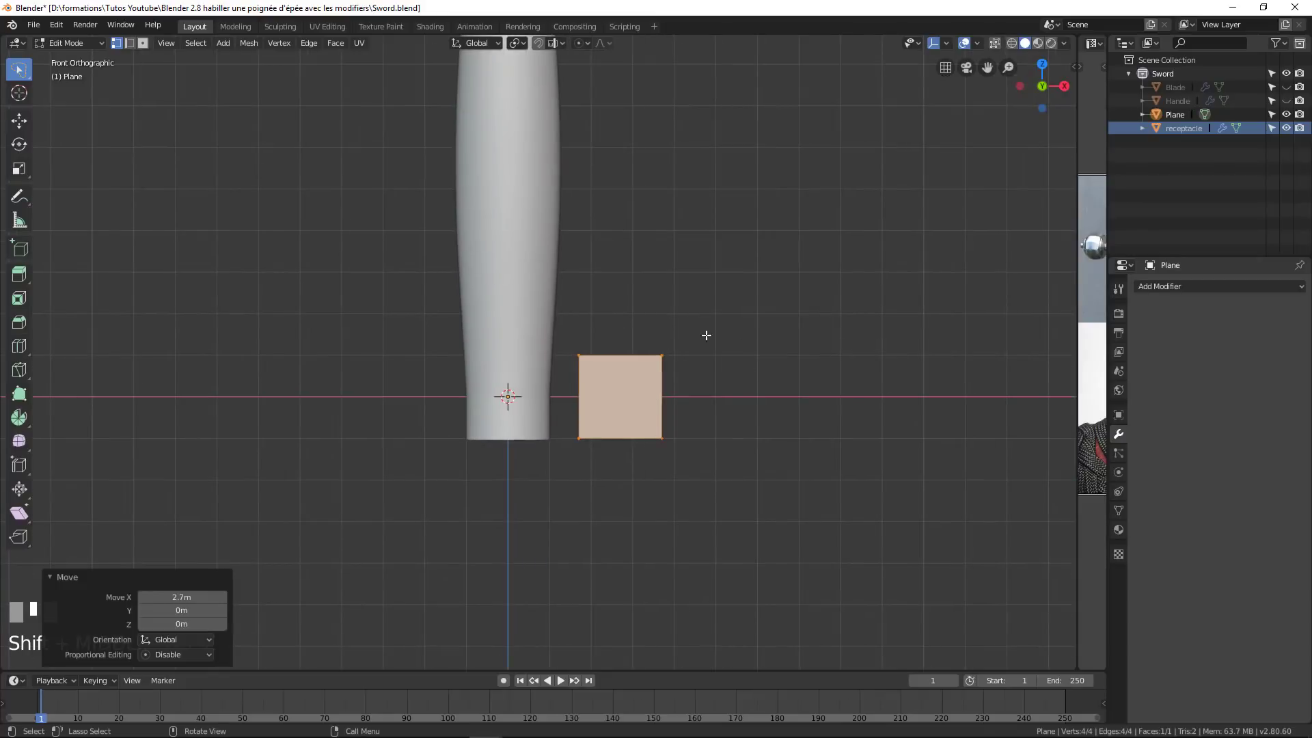
click(665, 361)
shift+click(671, 433)
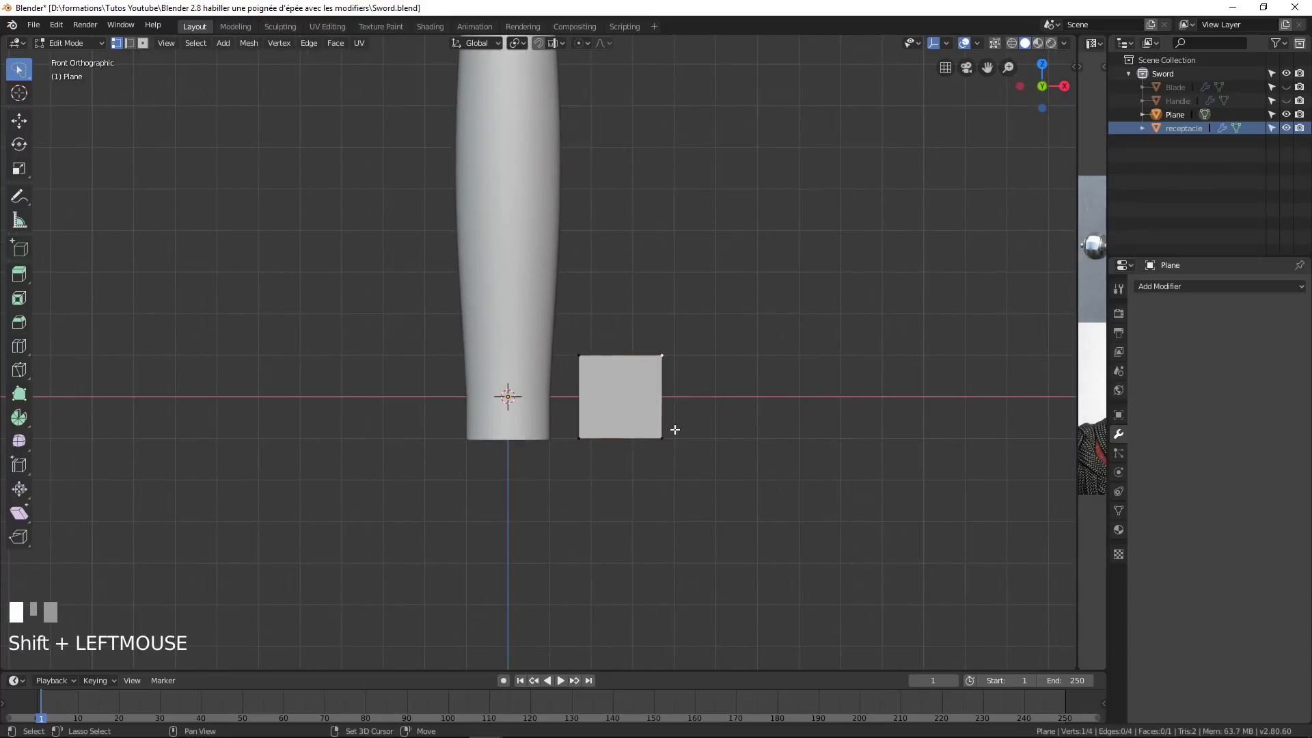
key(x)
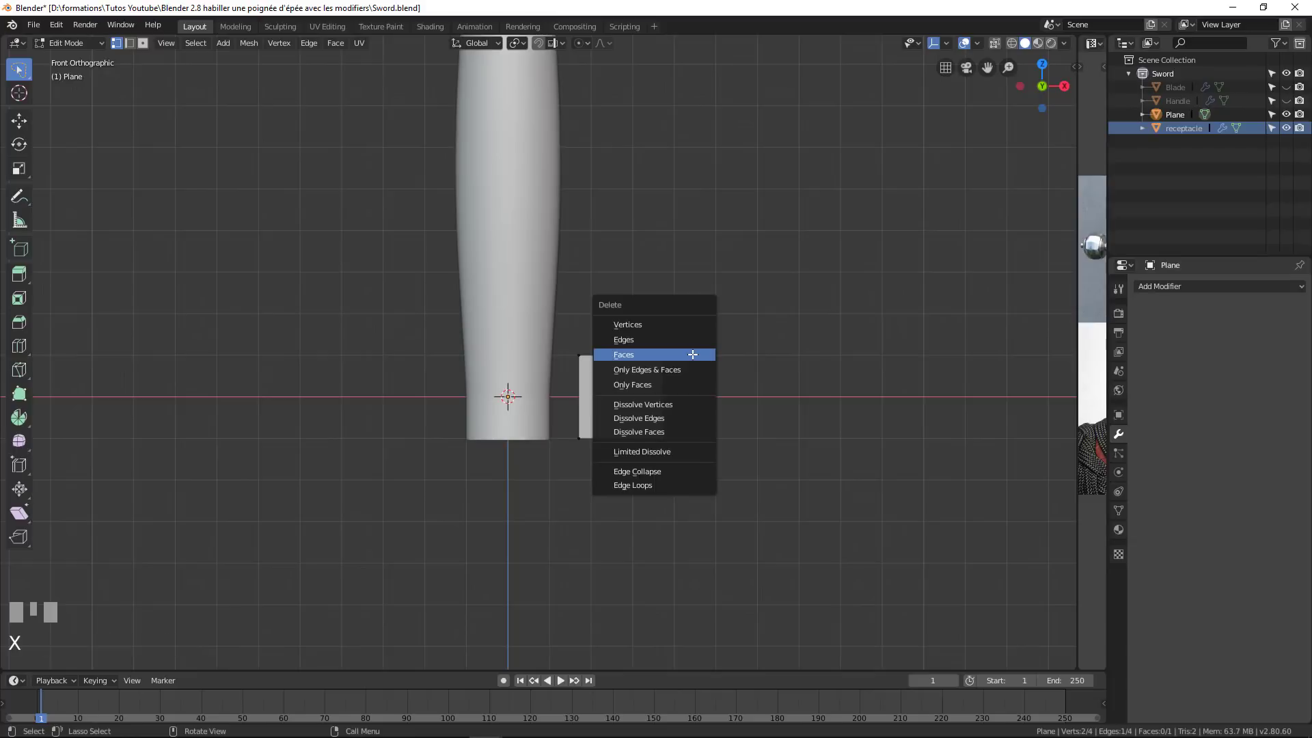
click(668, 324)
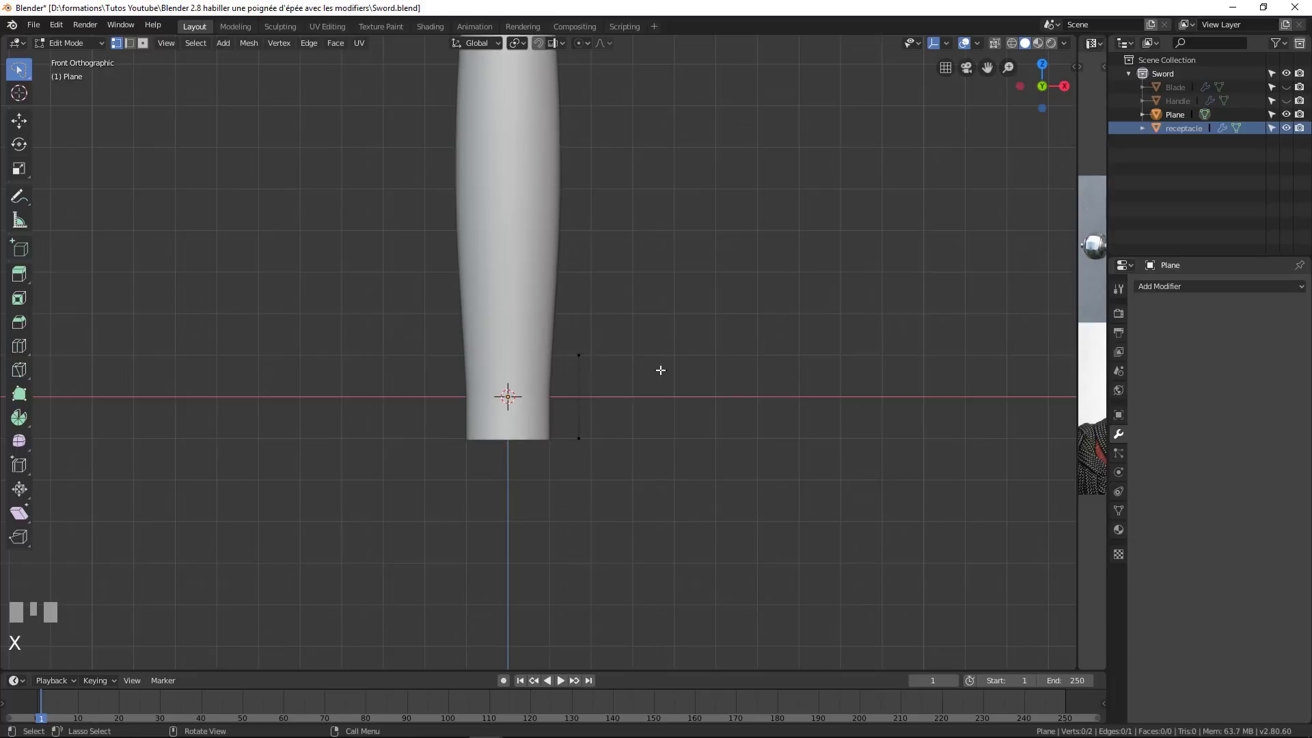
Select both vertices of the remaining vertical edge beside the receptacle.
scroll(611, 402, up, 3)
shift+middle_drag(610, 403, 633, 396)
click(617, 362)
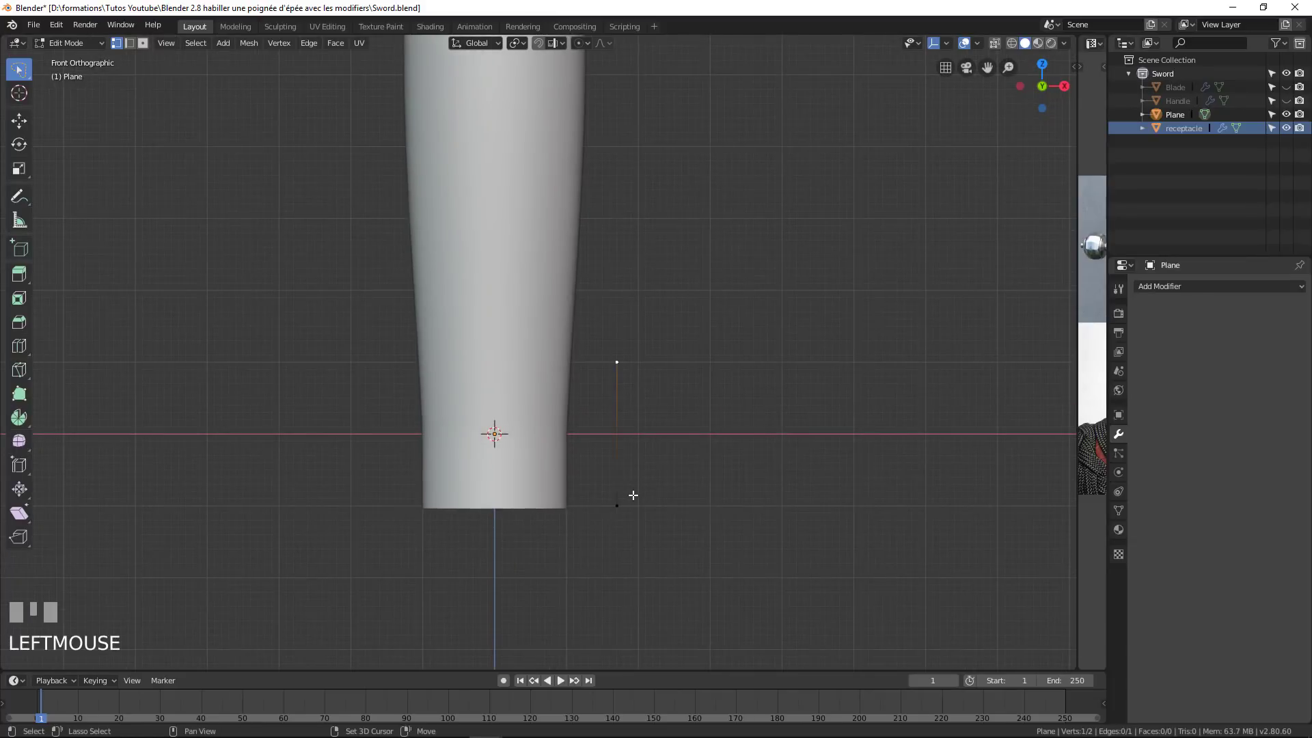
shift+click(617, 505)
scroll(656, 424, down, 4)
scroll(542, 337, down, 3)
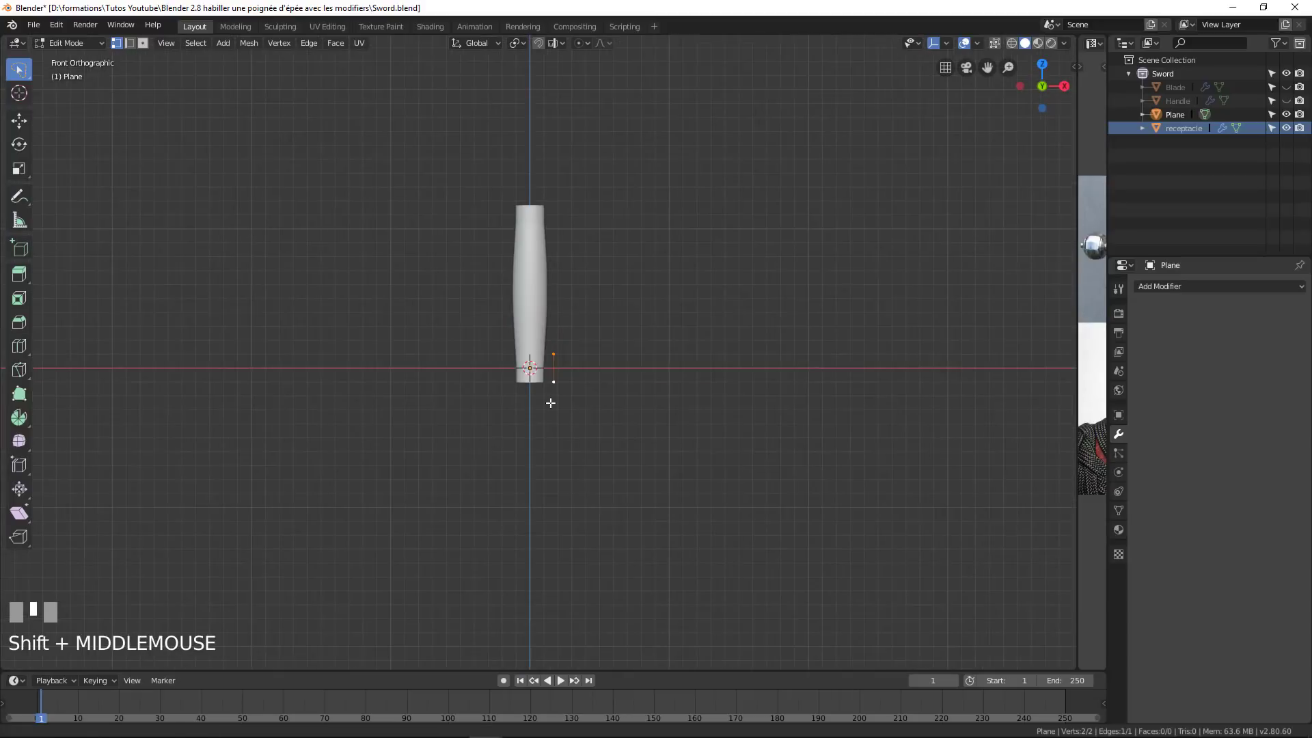
shift+middle_drag(547, 401, 547, 433)
scroll(562, 362, up, 4)
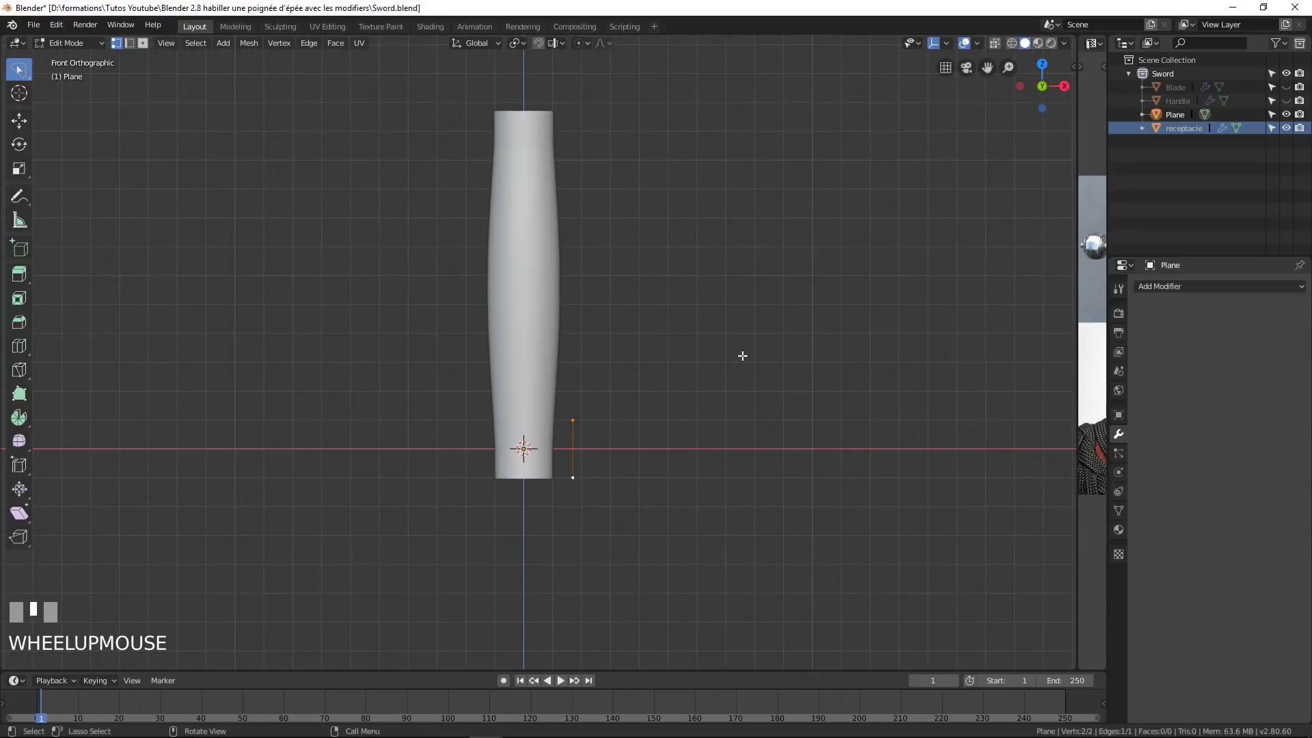
Rename the Plane object as bande.
click(1190, 115)
double_click(1182, 113)
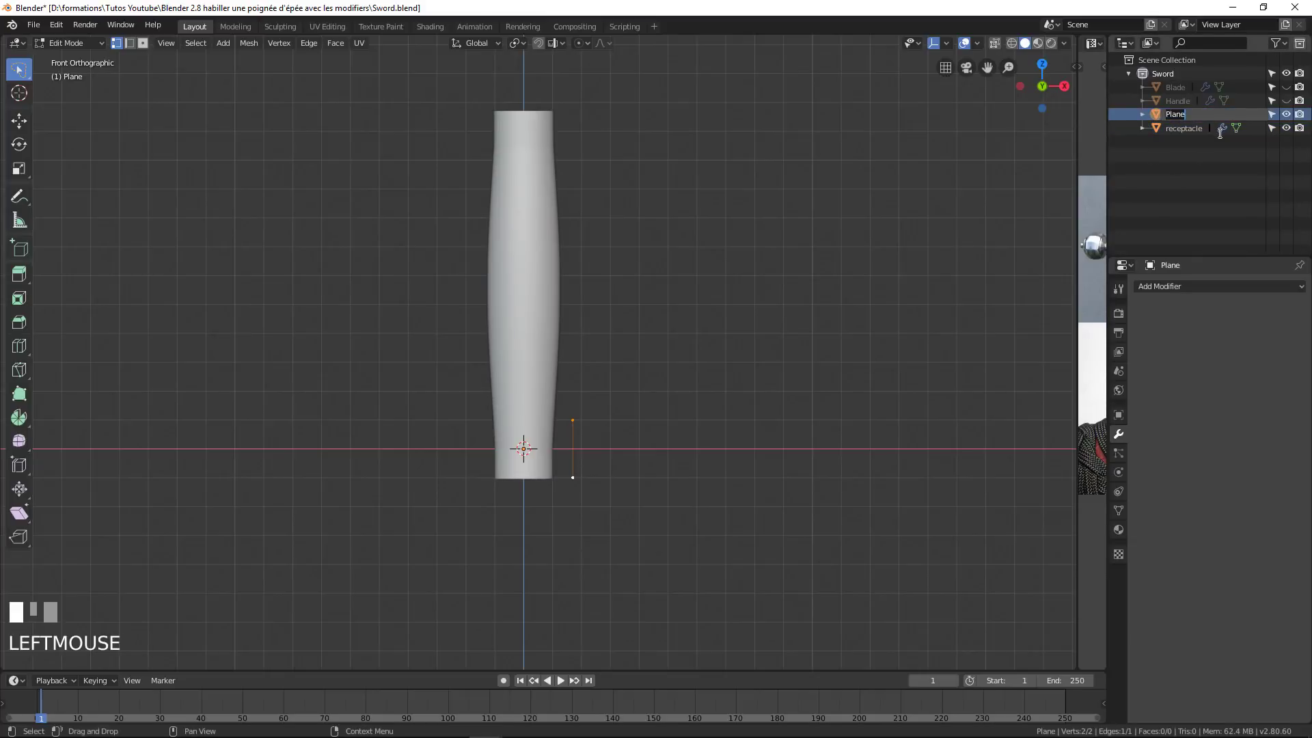
text(bande)
click(1191, 136)
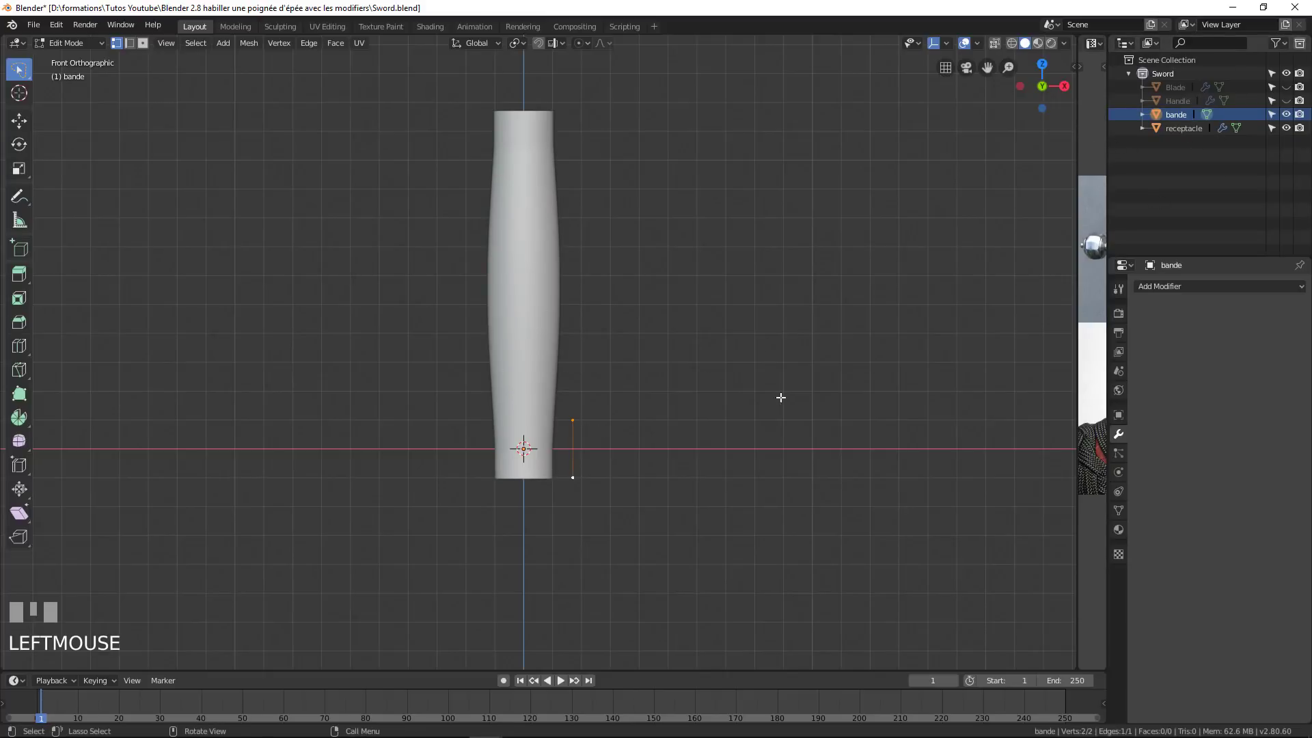
Add a Screw modifier to bande and inspect the ring it forms around the receptacle's lower end.
click(1191, 288)
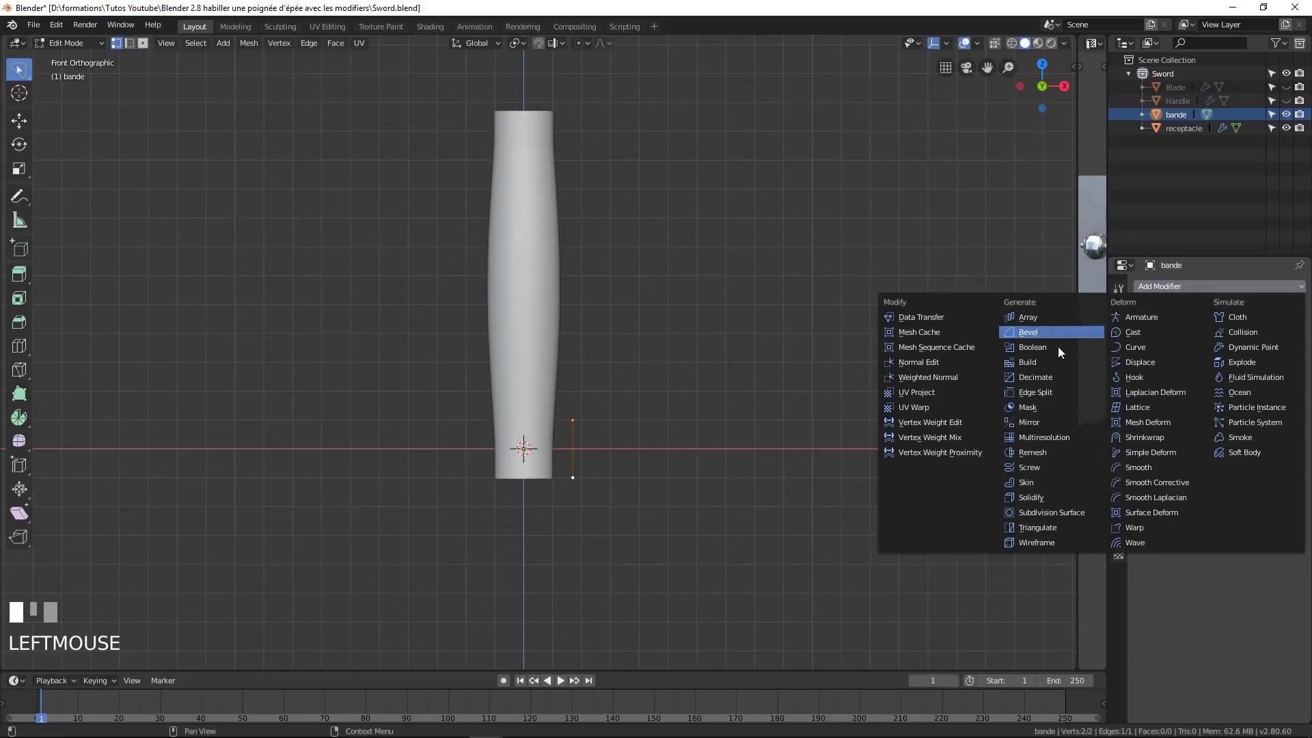
click(1051, 466)
scroll(513, 518, up, 2)
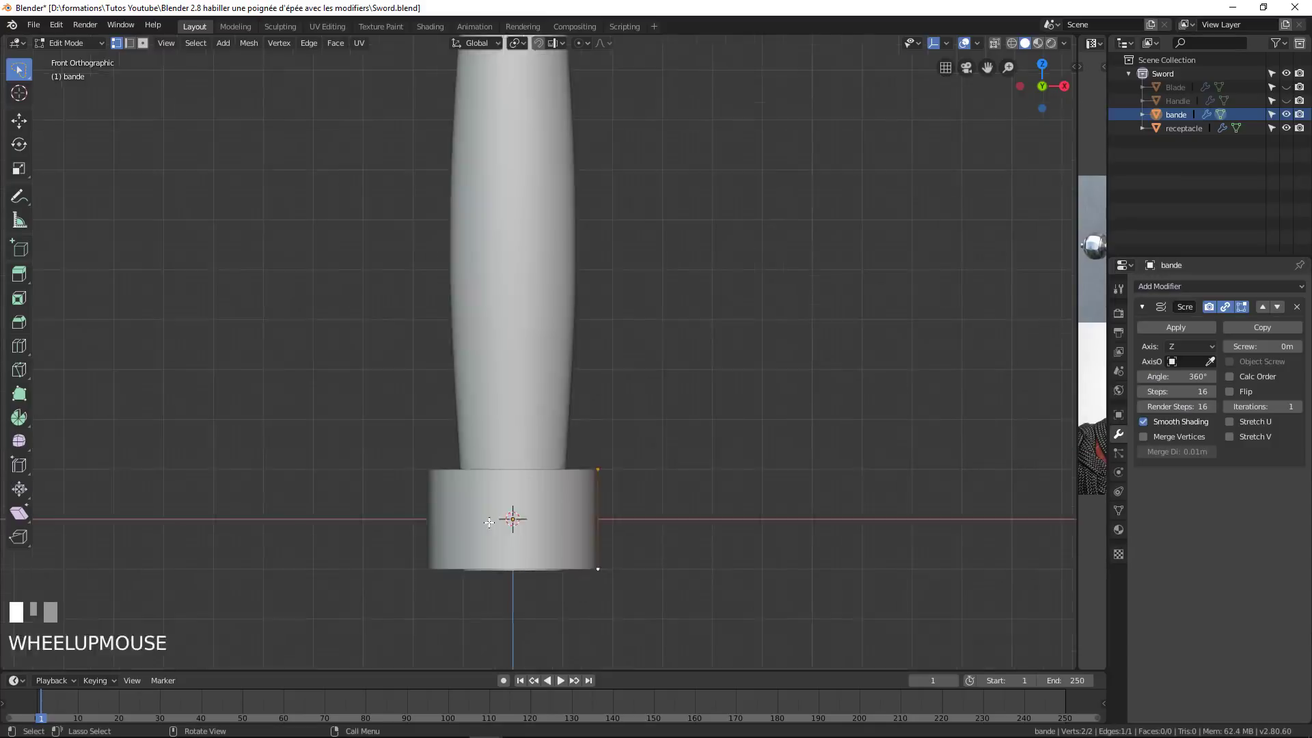
scroll(484, 489, down, 1)
middle_drag(484, 489, 565, 478)
scroll(598, 396, up, 1)
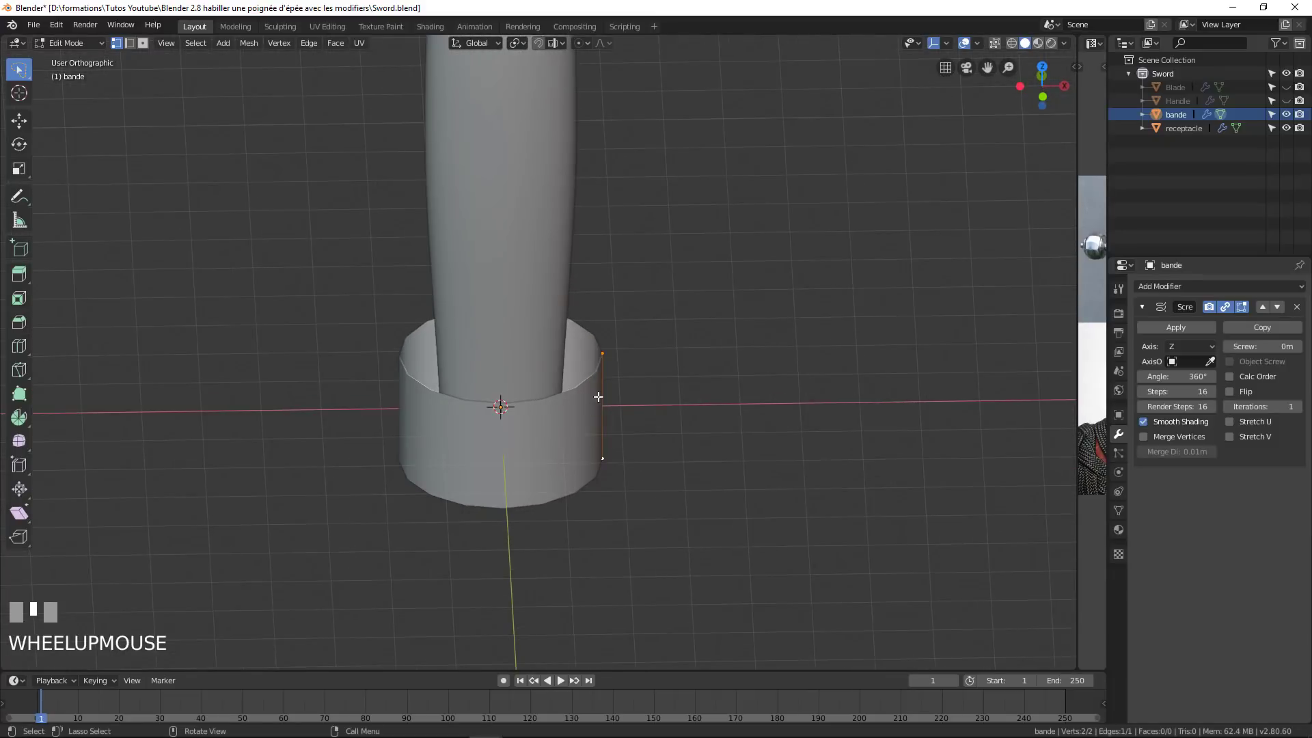
Set the Screw modifier's screw height to 1.75 m so the ring around the receptacle becomes a spiral.
middle_drag(630, 399, 701, 464)
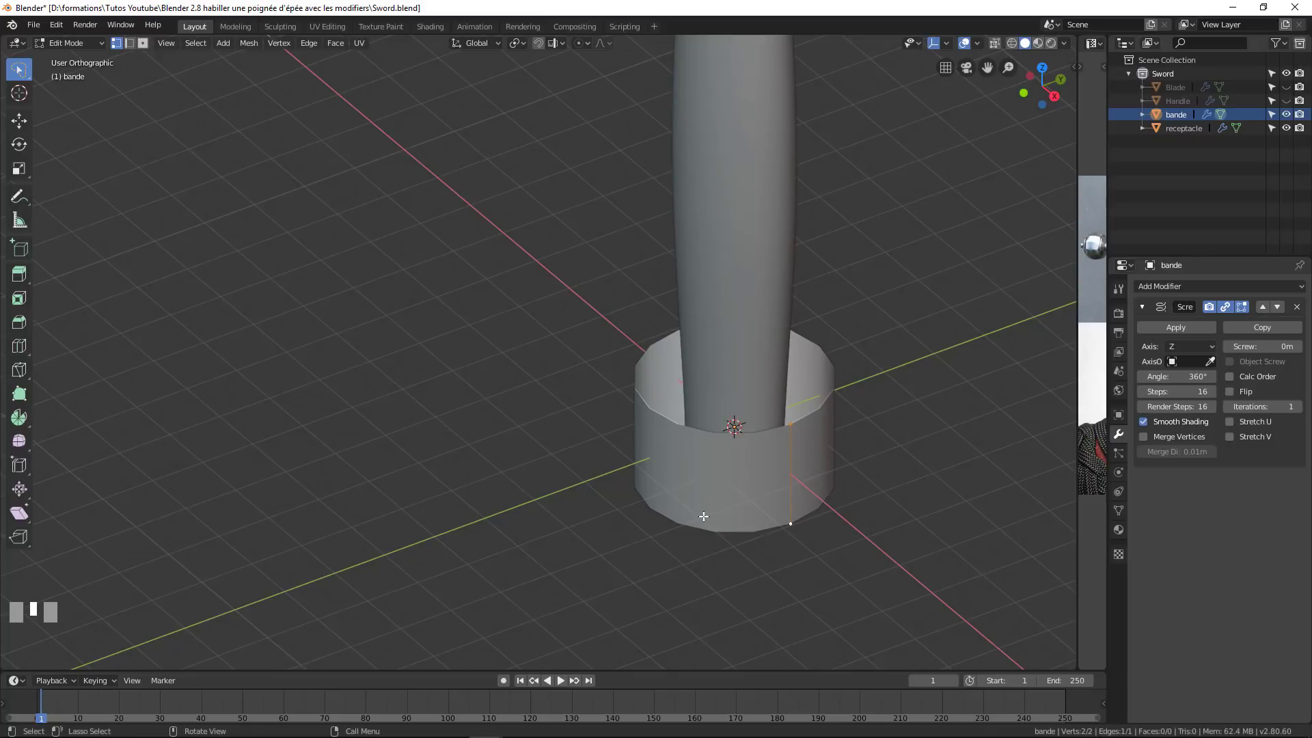
scroll(693, 511, down, 3)
shift+middle_drag(694, 512, 614, 448)
scroll(639, 469, up, 3)
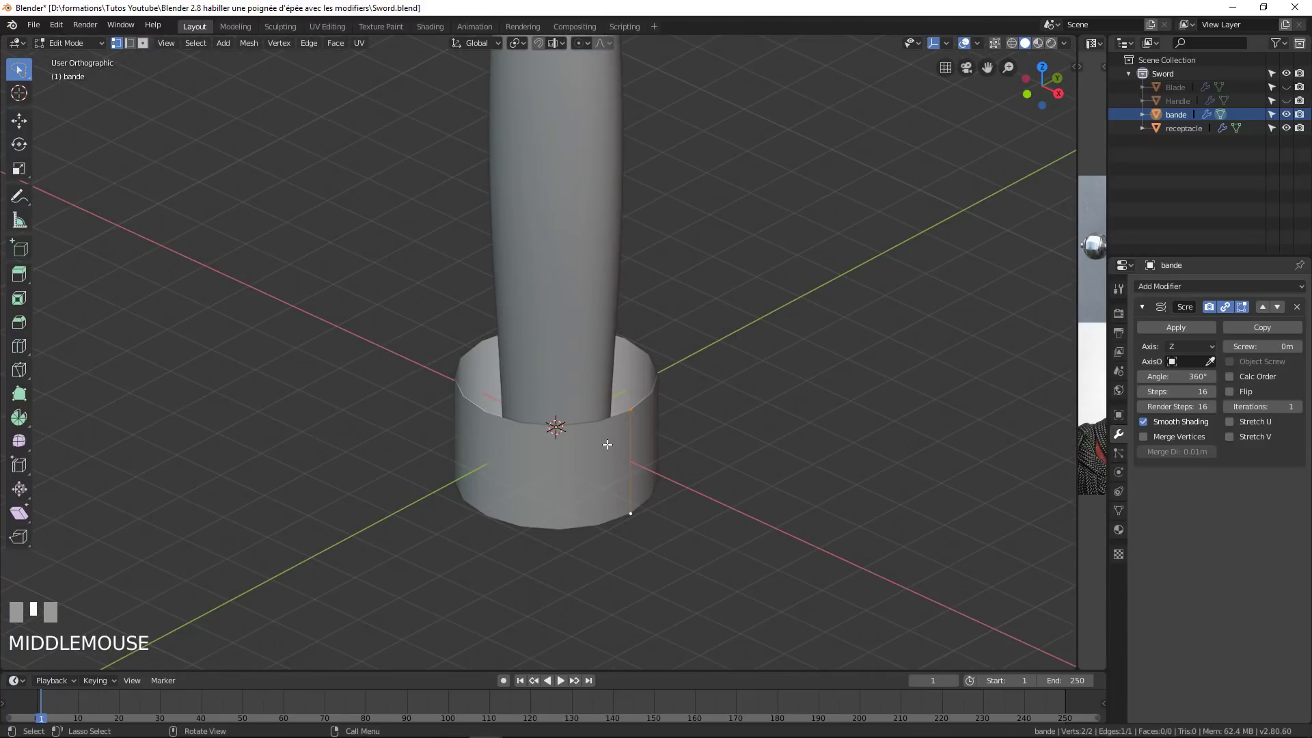
click(1258, 348)
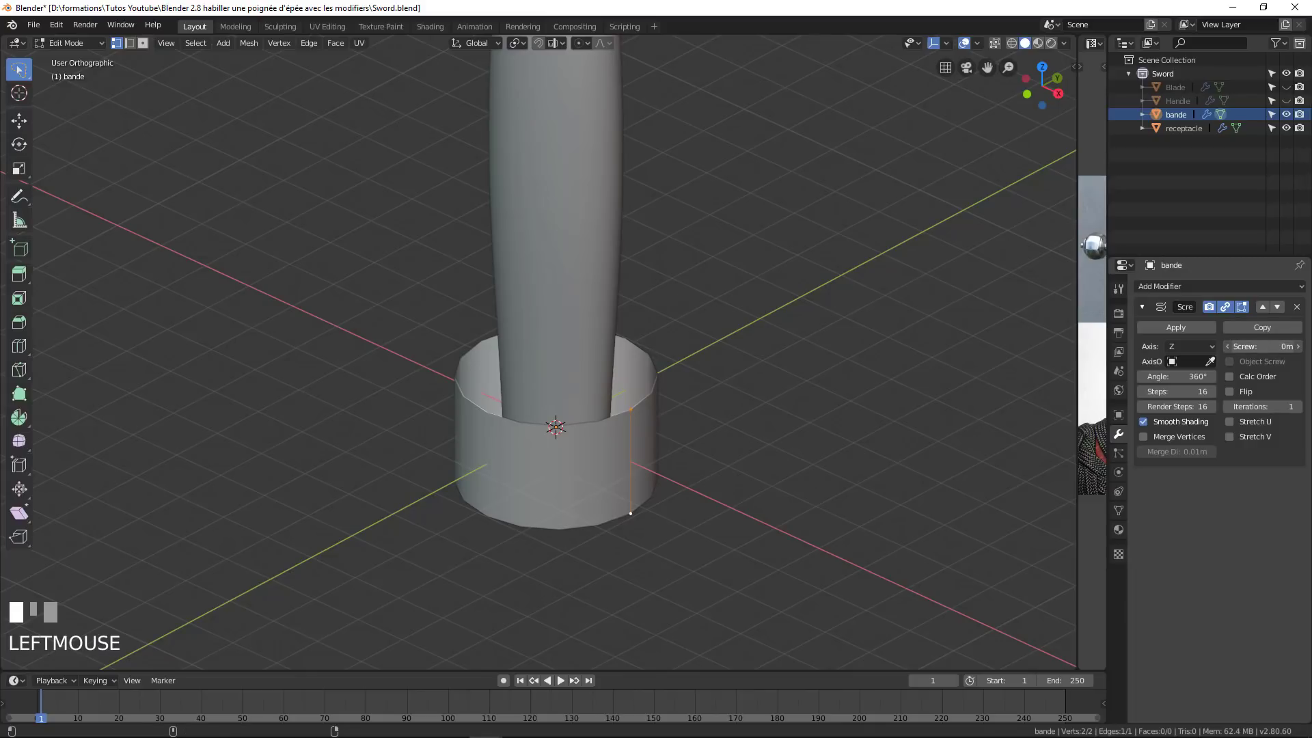
mouse_move(1258, 348)
mouse_down()
mouse_move(1291, 342)
mouse_move(1260, 343)
mouse_up()
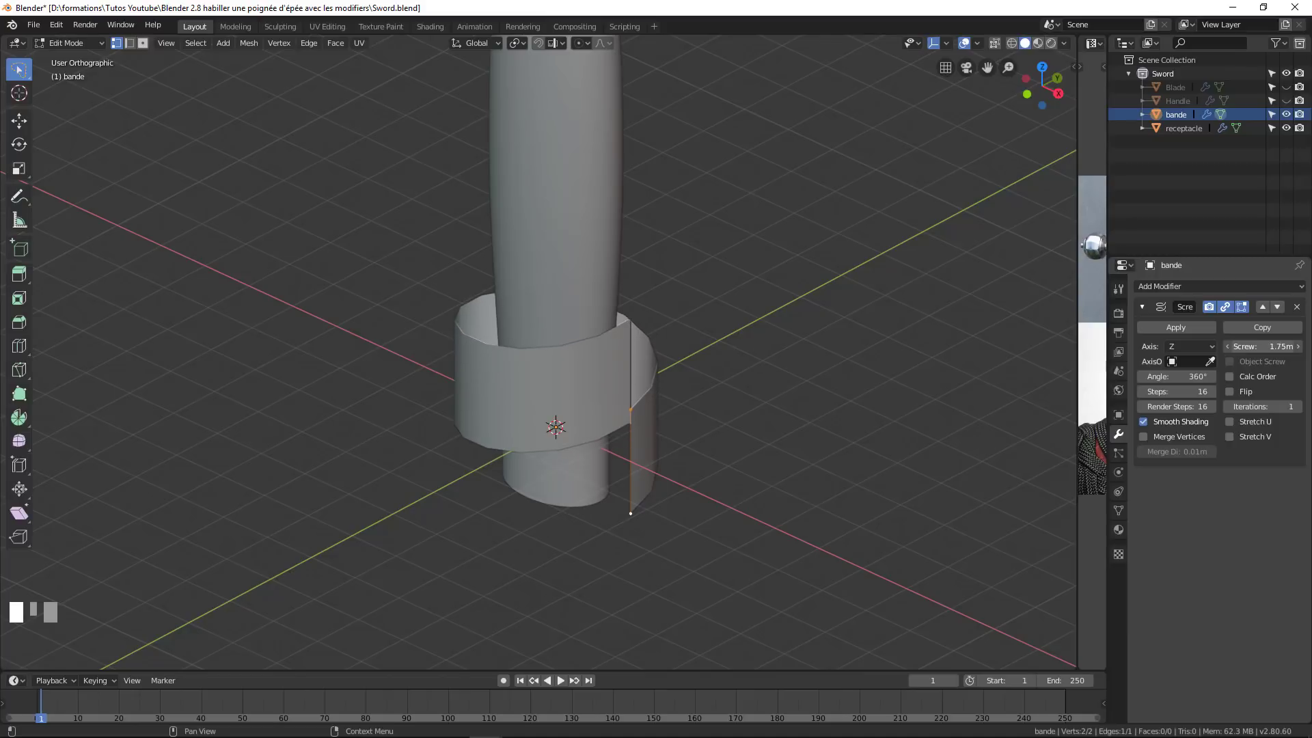
Scale the selected bande edge down in three passes by about 0.602, 0.918 and 0.919 to narrow the strip.
middle_drag(683, 373, 697, 375)
scroll(639, 392, down, 3)
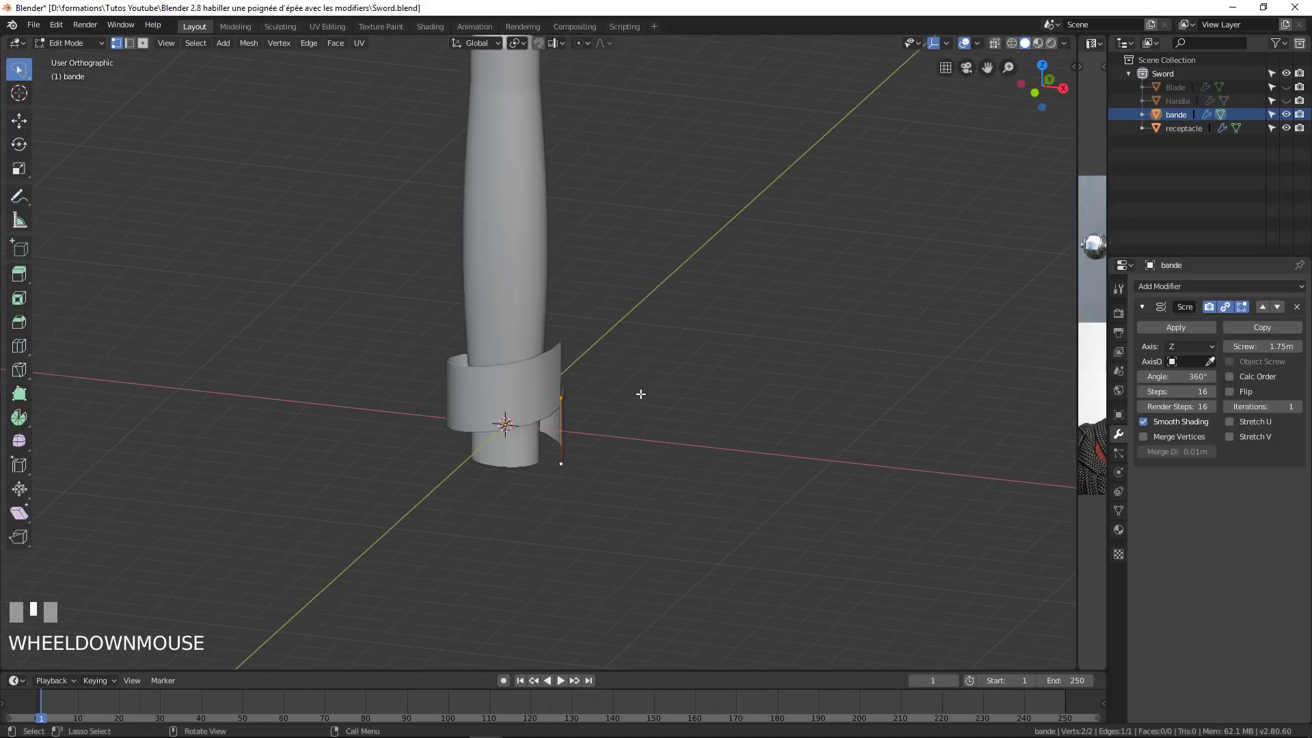
scroll(626, 413, up, 4)
key(s)
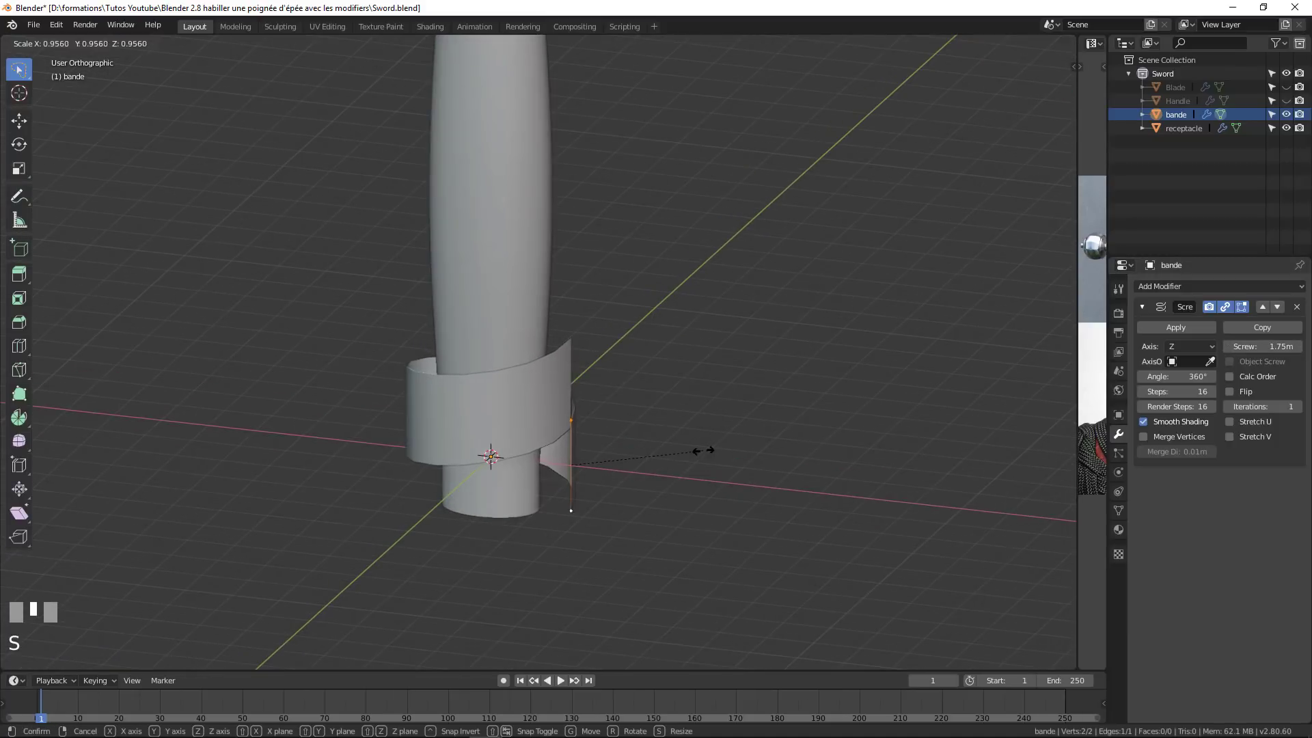
click(650, 454)
scroll(601, 380, down, 3)
scroll(595, 421, up, 2)
key(s)
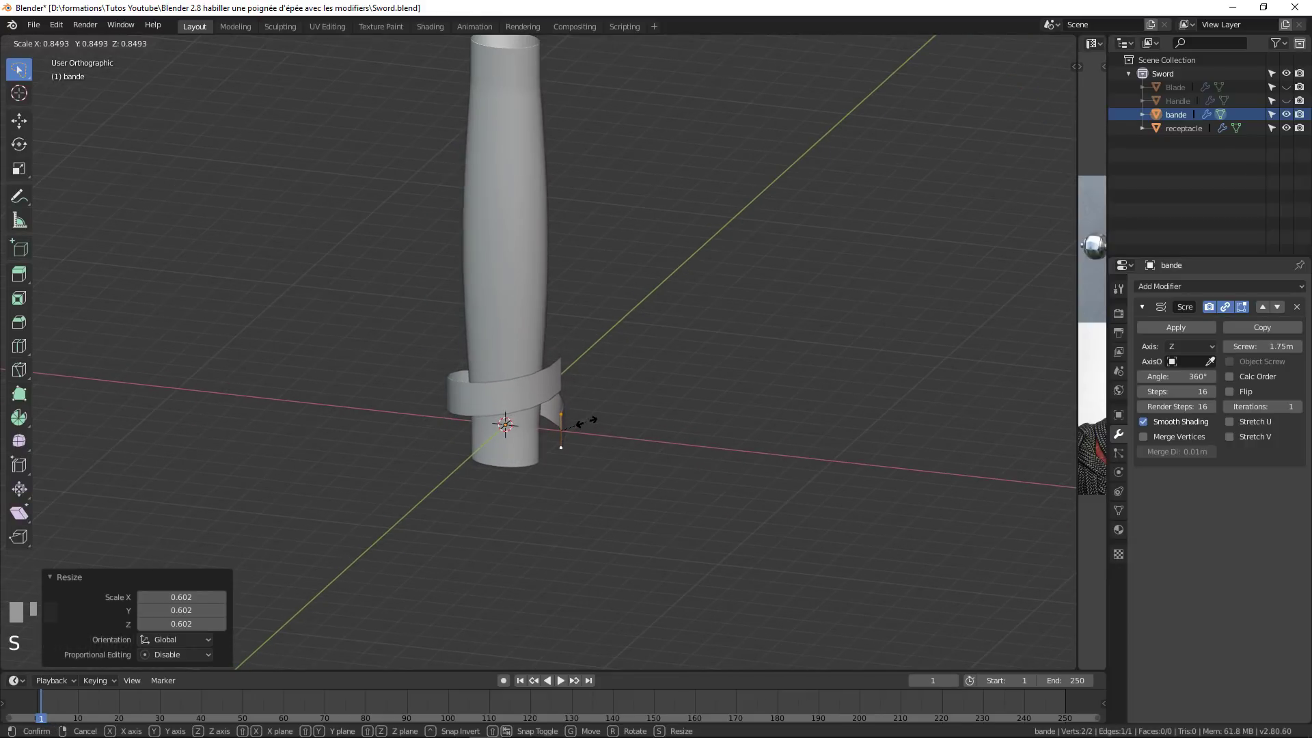
click(600, 454)
scroll(621, 445, up, 2)
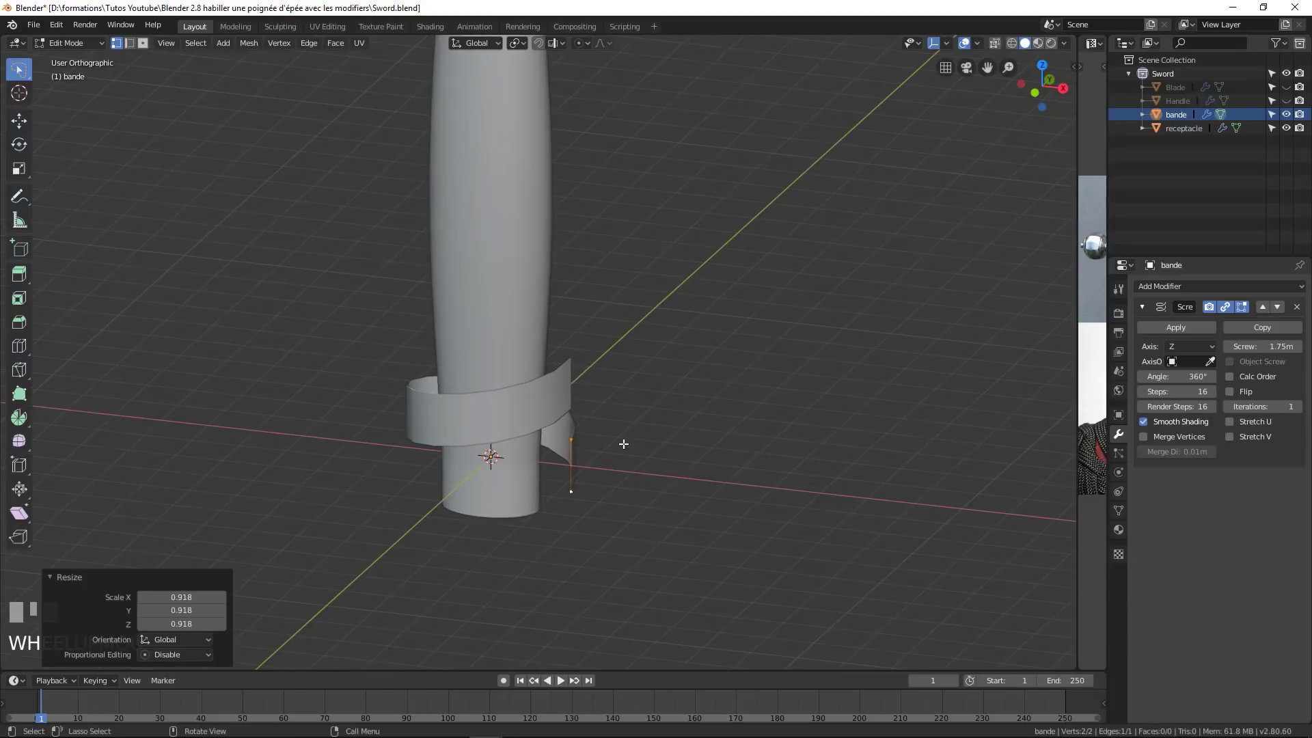
key(s)
click(618, 445)
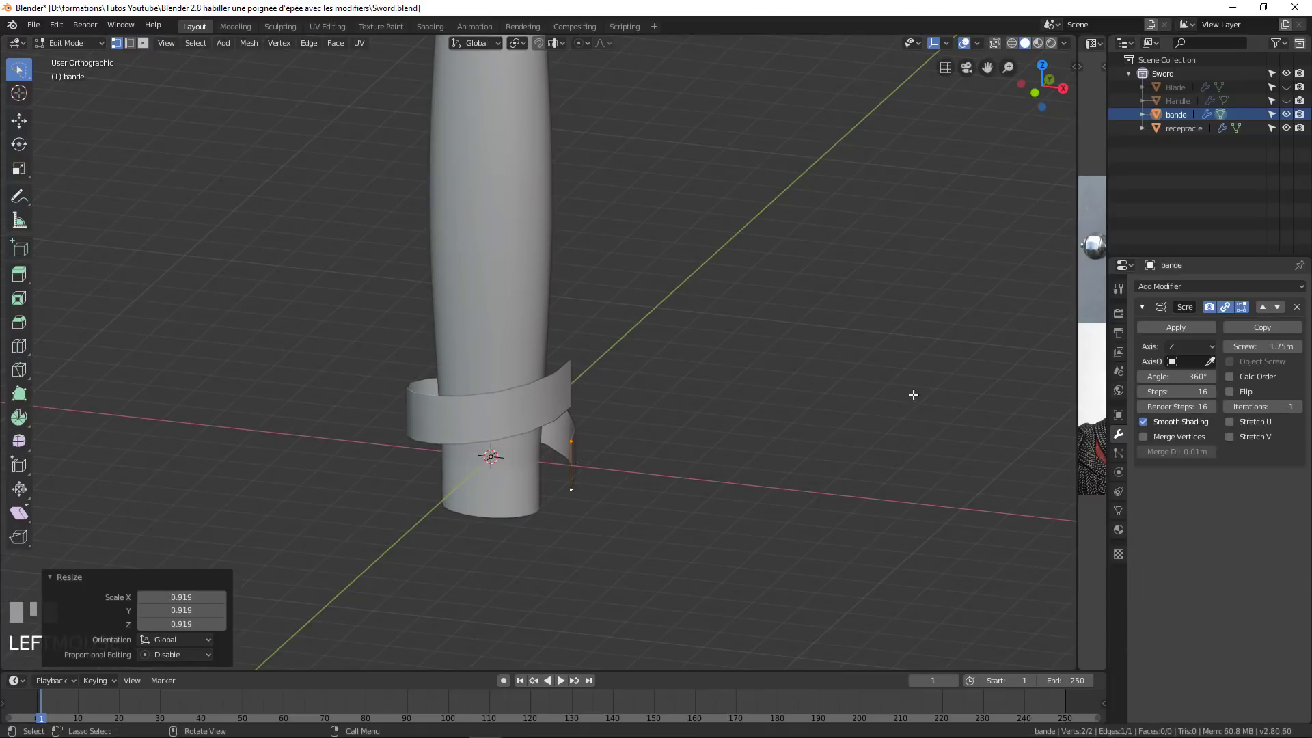
Reduce the Screw modifier's screw height to 0.85 m to tighten the band's spiral.
drag(1268, 347, 1223, 347)
scroll(643, 475, up, 3)
scroll(626, 430, up, 3)
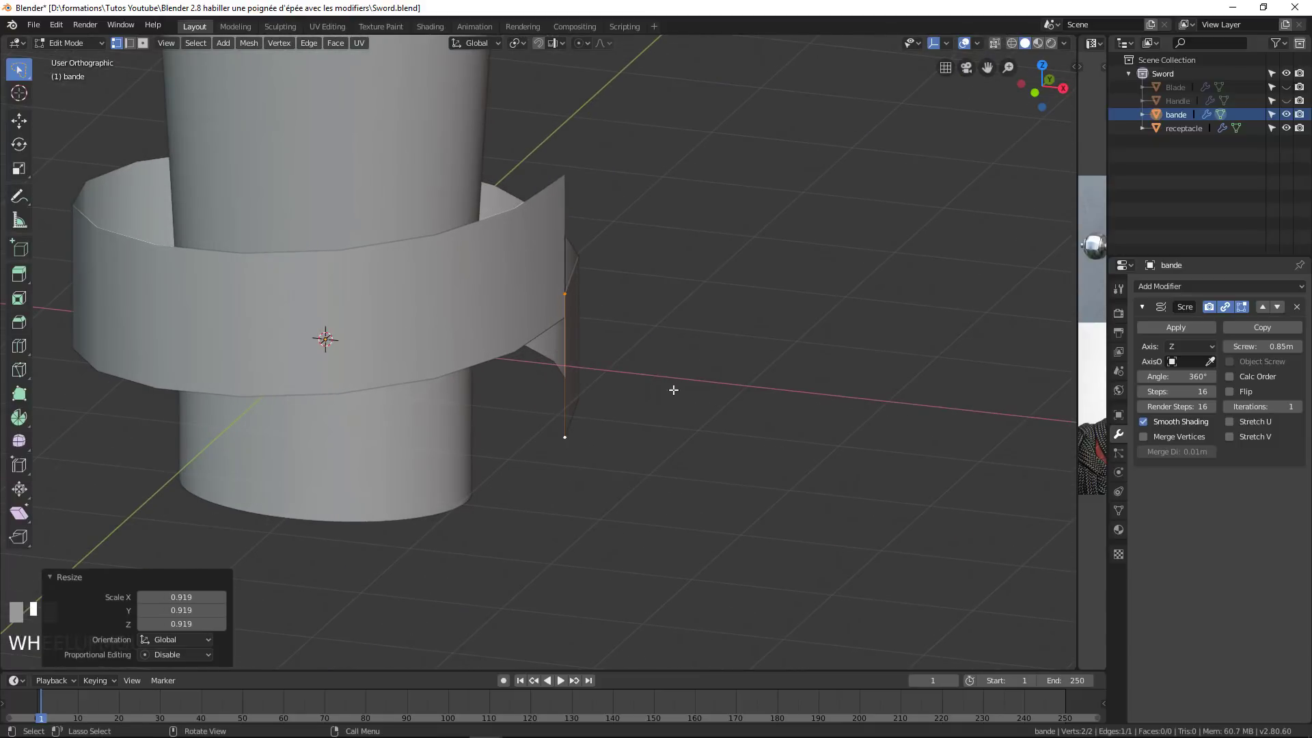
Enlarge the reference image area to examine the wrapped sword grips, and narrow it again beside the 3D view.
drag(1076, 160, 637, 164)
scroll(960, 196, up, 3)
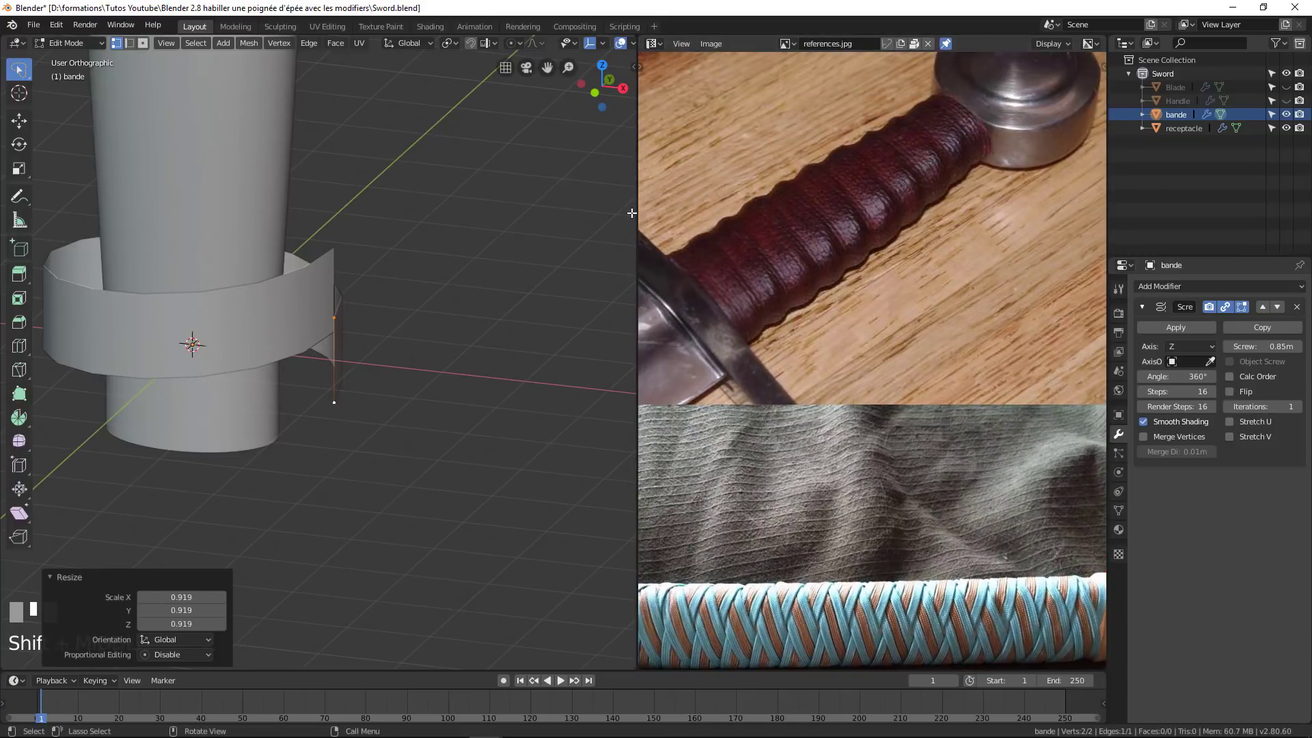
drag(637, 205, 987, 226)
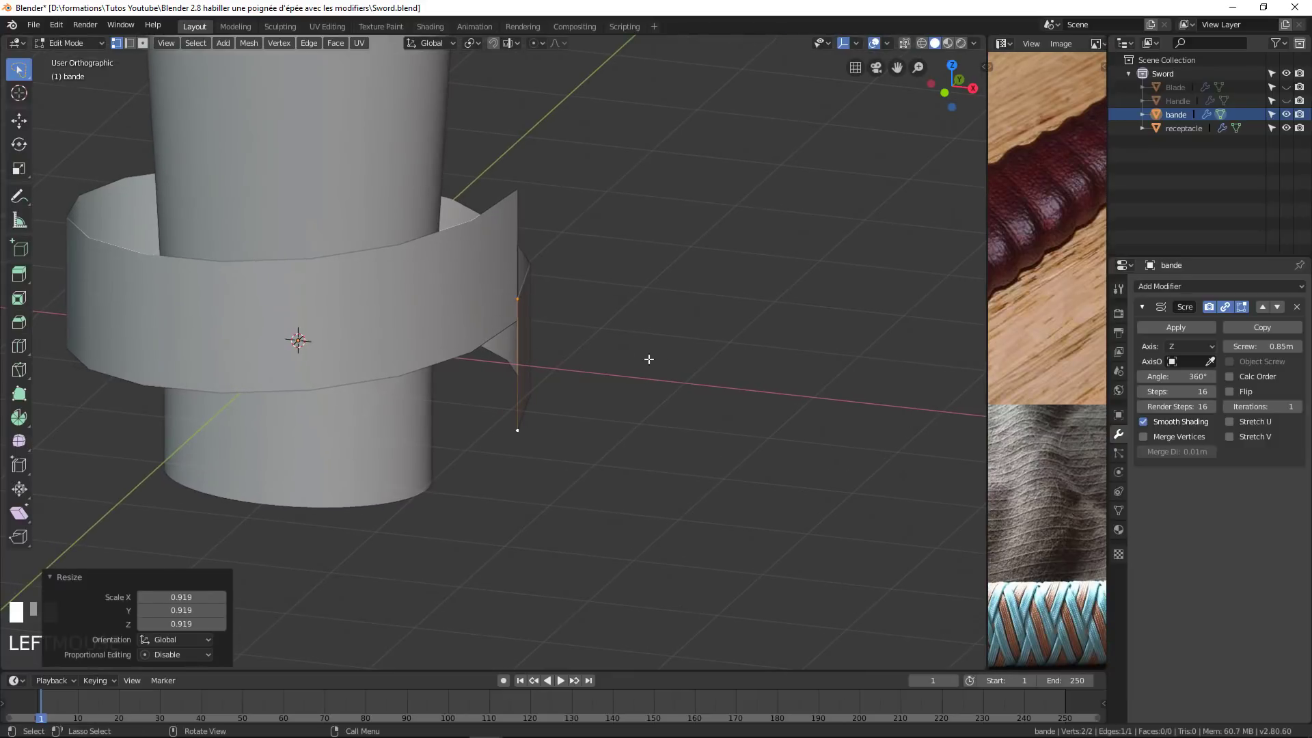
Raise the Screw modifier's iterations to 13 so the band winds up along the receptacle.
middle_drag(647, 357, 574, 335)
scroll(557, 344, down, 5)
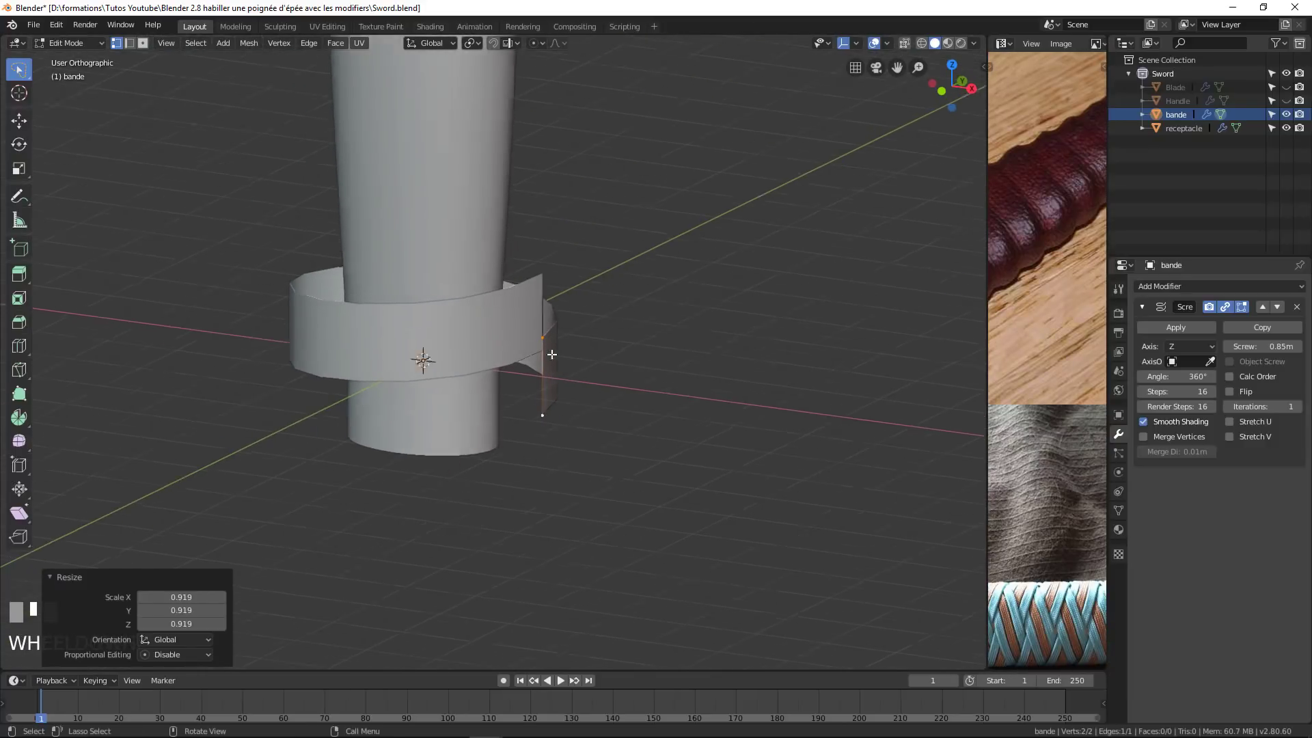
mouse_move(536, 375)
shift+middle_down()
mouse_move(504, 389)
mouse_move(516, 372)
shift+middle_up()
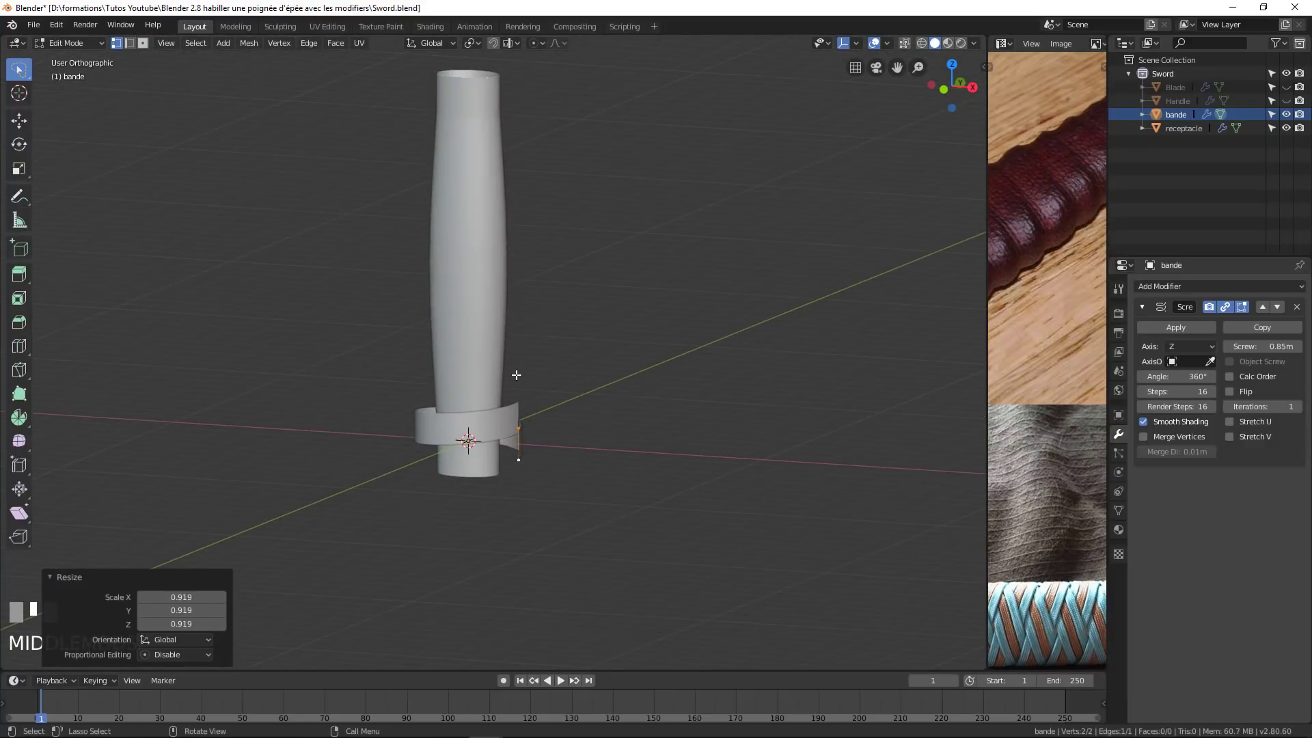
scroll(544, 452, up, 2)
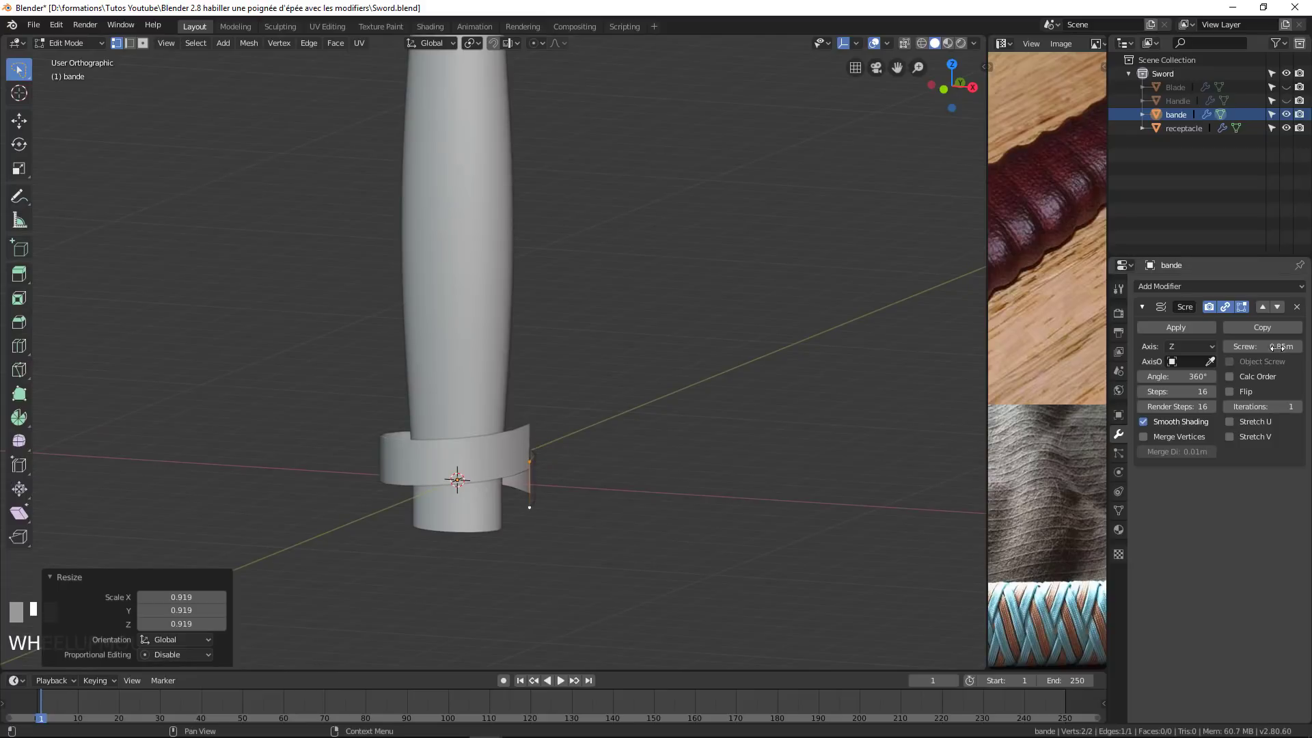
click(1300, 408)
click(1299, 408)
click(1300, 408)
click(1299, 408)
click(1300, 408)
click(1299, 408)
click(1299, 408)
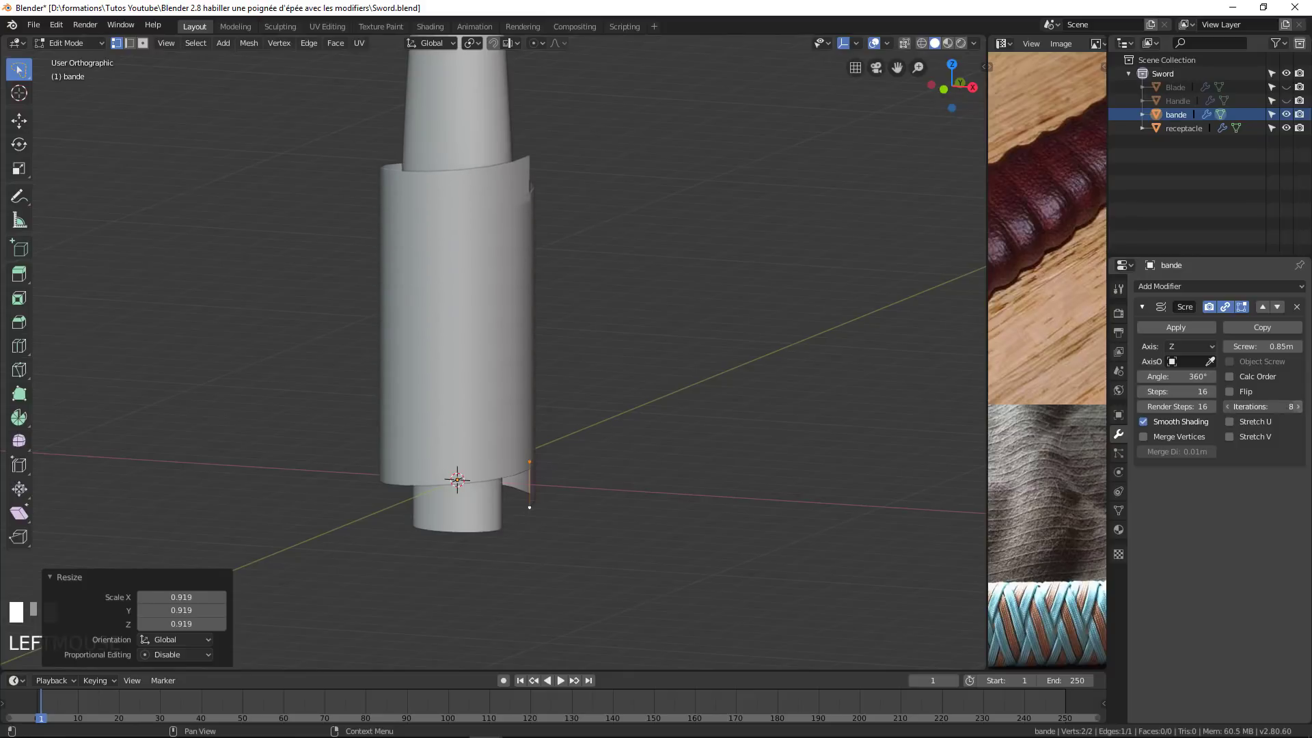
click(1299, 408)
click(1299, 408)
click(1300, 408)
shift+middle_drag(639, 381, 632, 459)
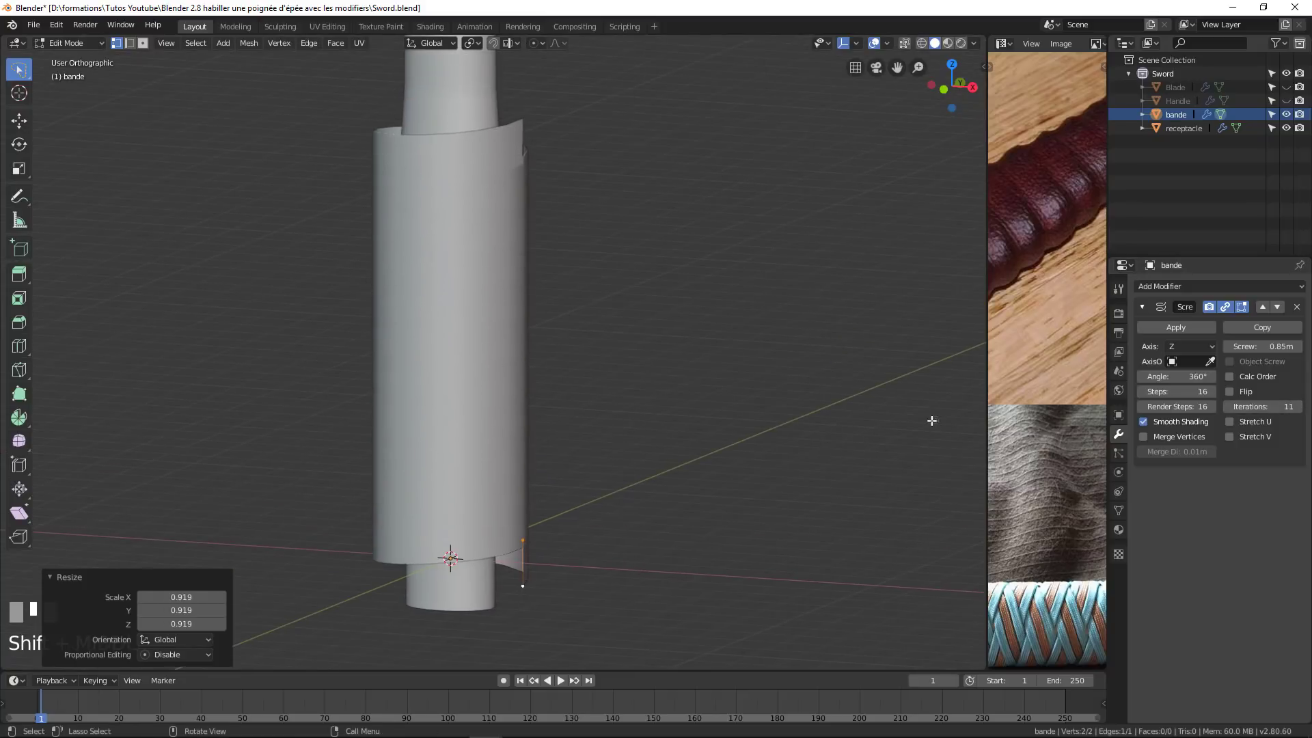
click(1299, 408)
click(1300, 408)
Examine from the front how far the wound band covers the receptacle at both ends.
scroll(600, 383, down, 4)
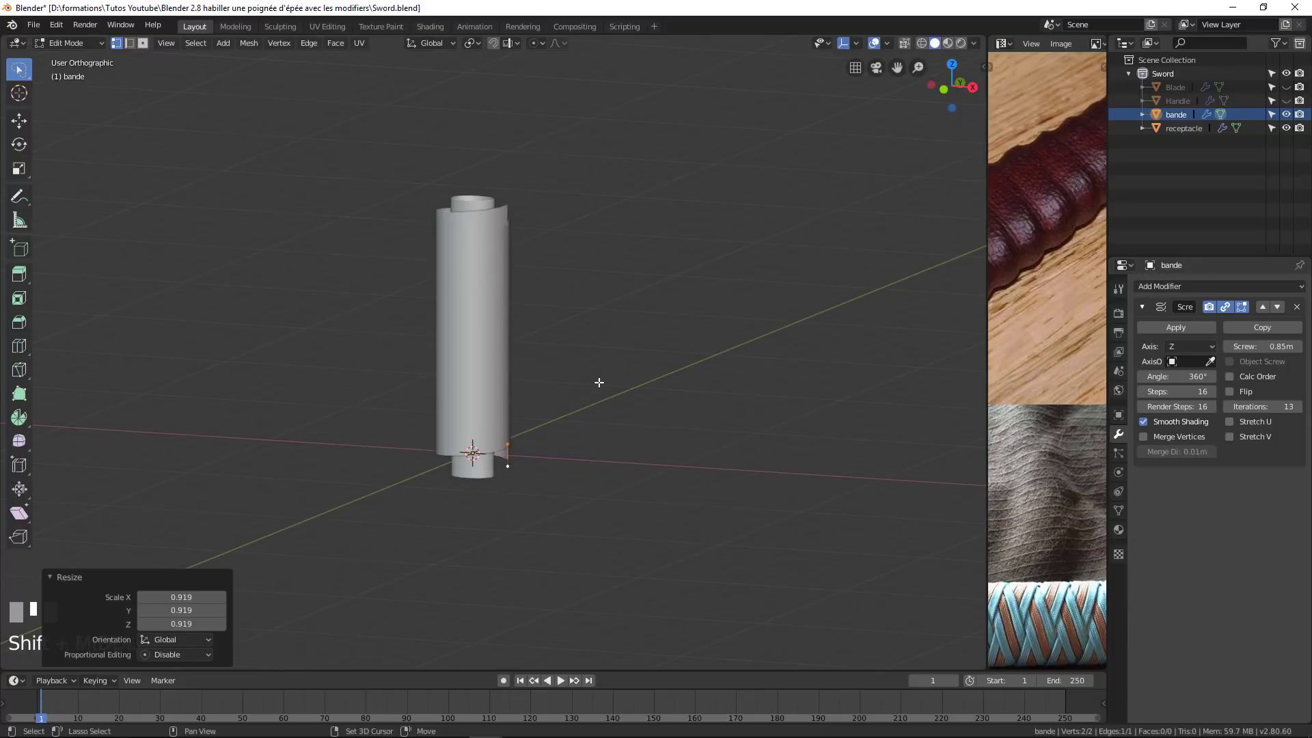
scroll(499, 310, up, 3)
mouse_move(499, 311)
middle_down()
mouse_move(349, 296)
mouse_move(504, 305)
middle_up()
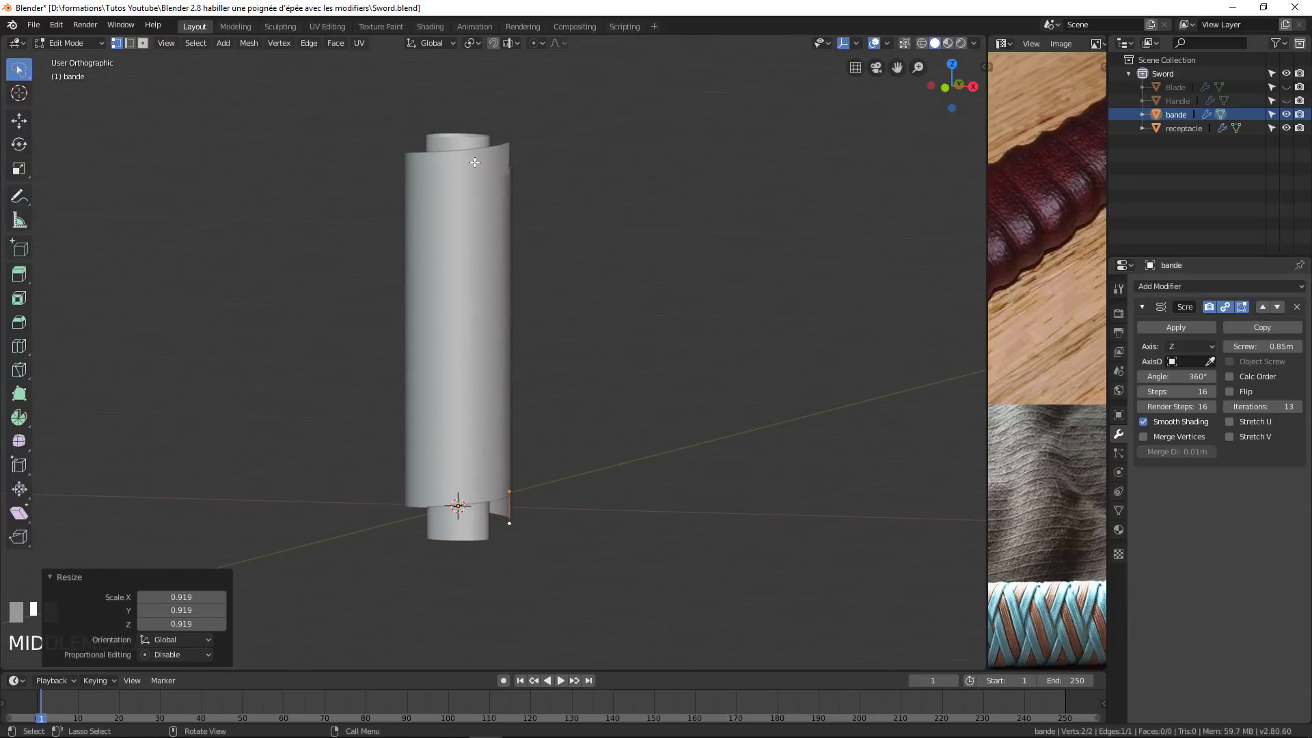
key(KP_1)
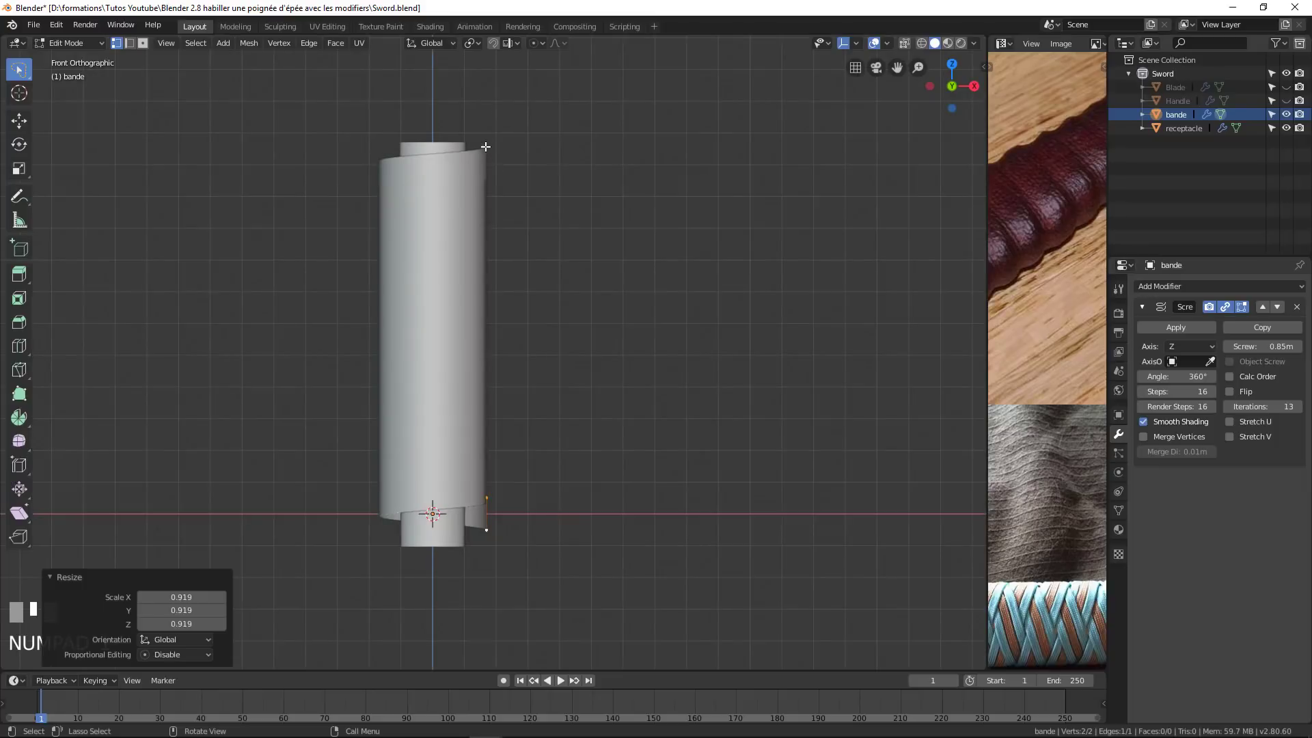
scroll(502, 391, up, 1)
middle_drag(477, 244, 542, 255)
key(KP_1)
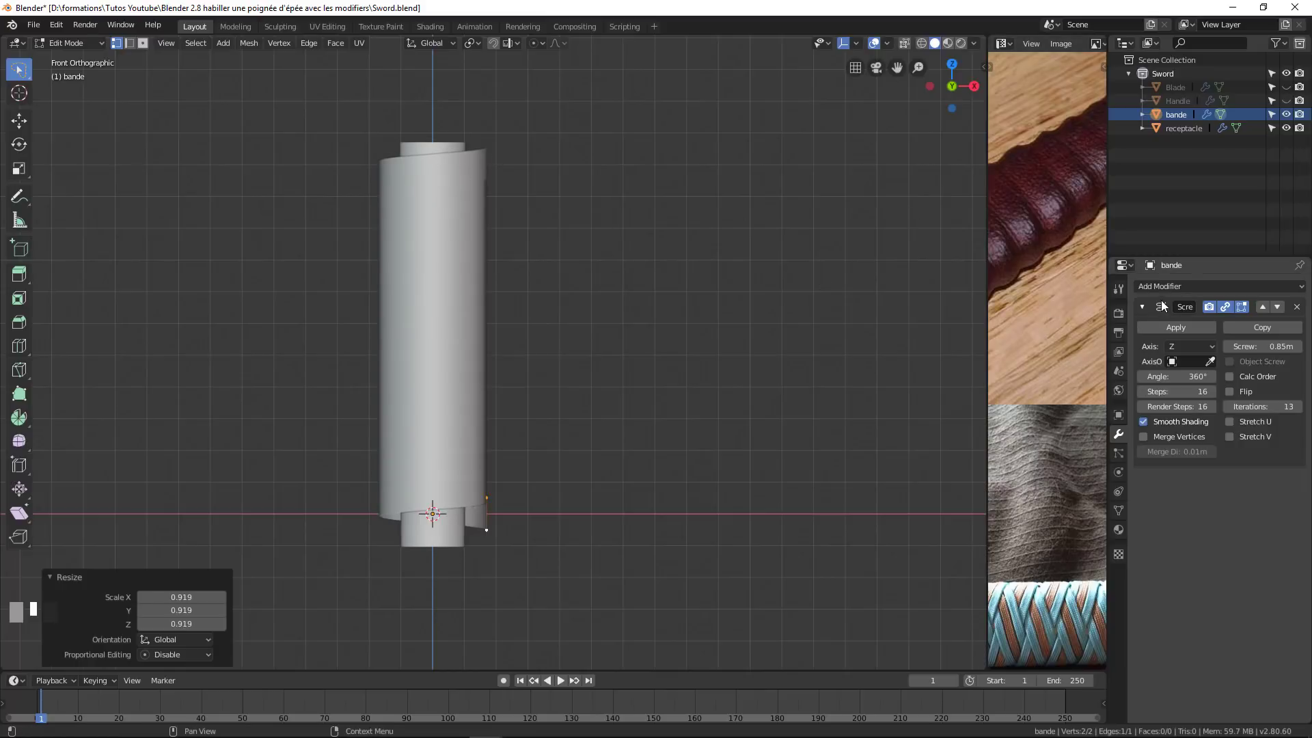
Add a Shrinkwrap modifier to bande with the receptacle as its target.
click(1191, 288)
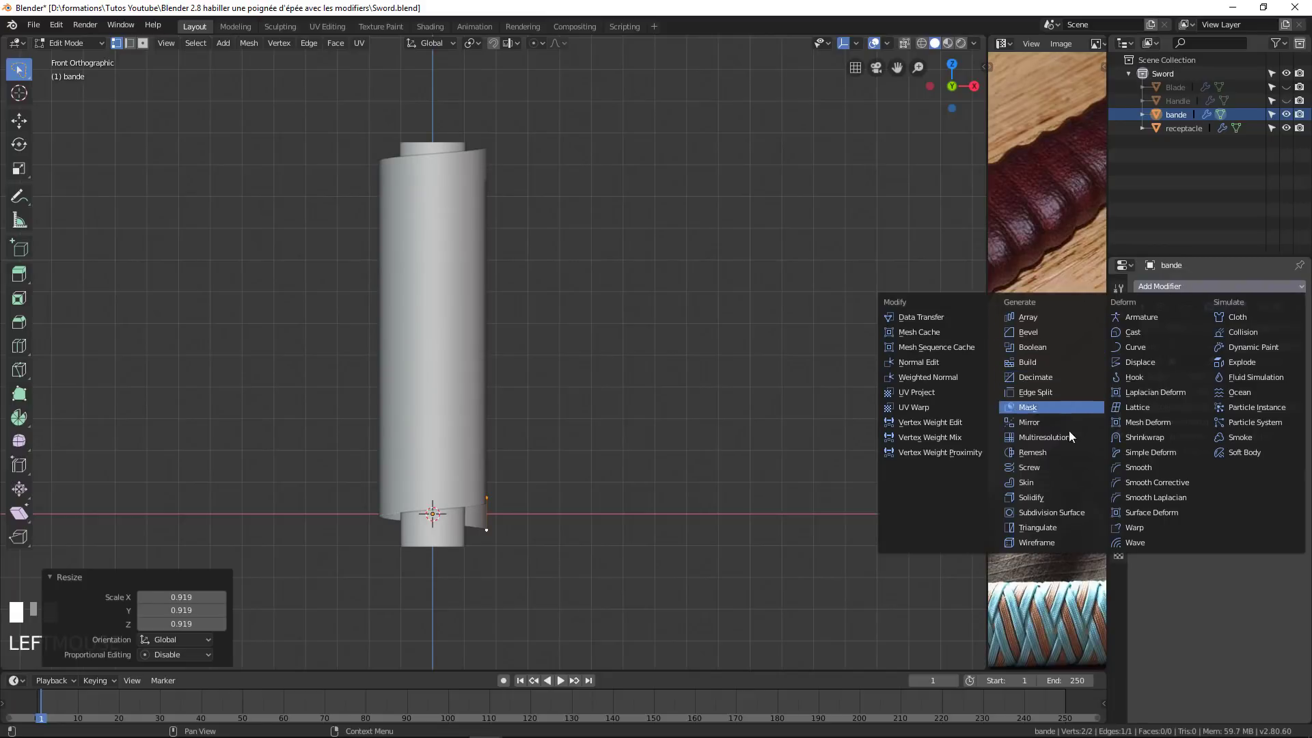
click(1147, 437)
scroll(668, 451, down, 3)
scroll(449, 381, up, 3)
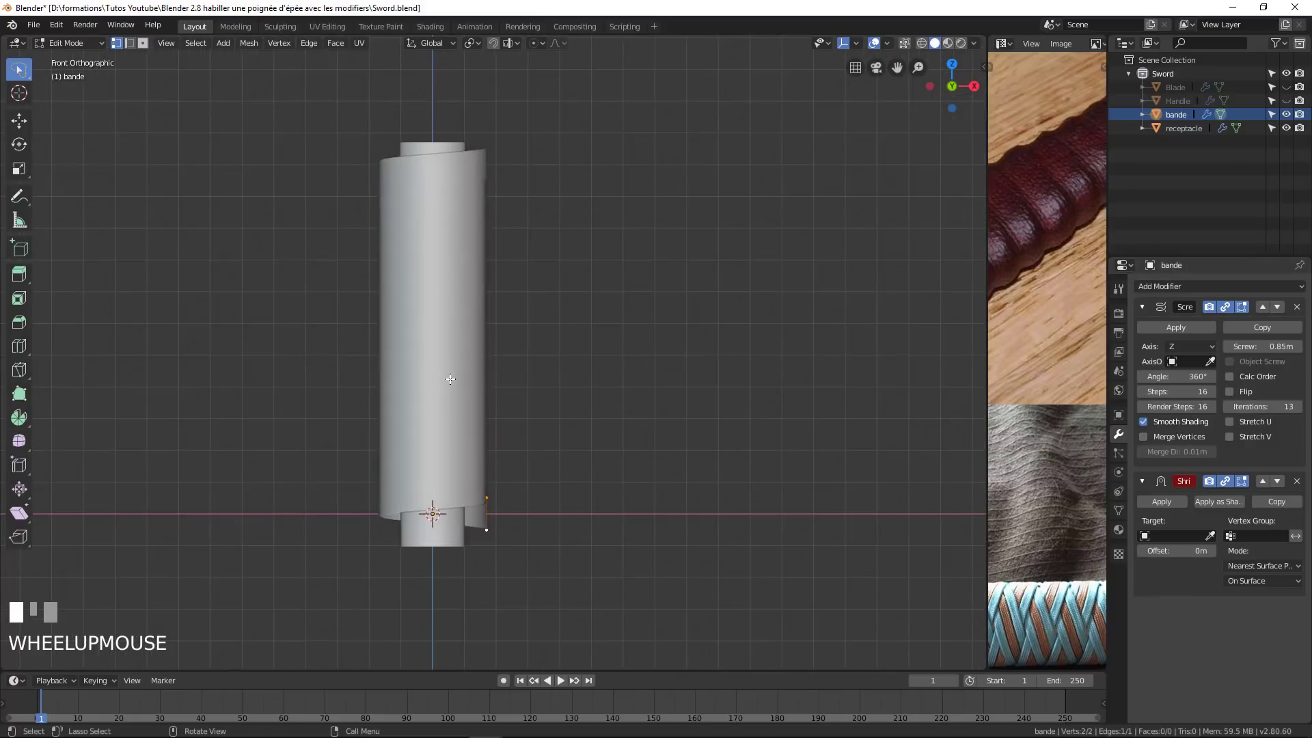
click(1212, 536)
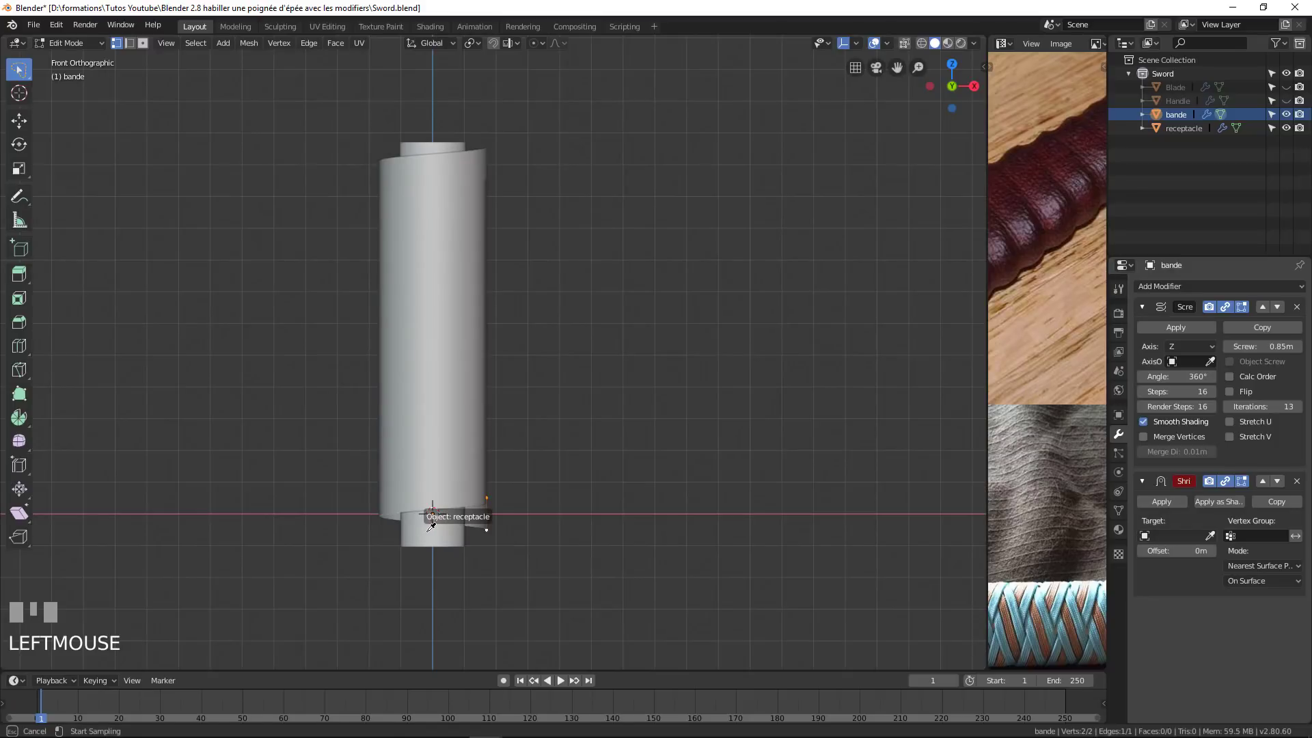
click(431, 526)
scroll(453, 396, up, 2)
scroll(454, 396, down, 2)
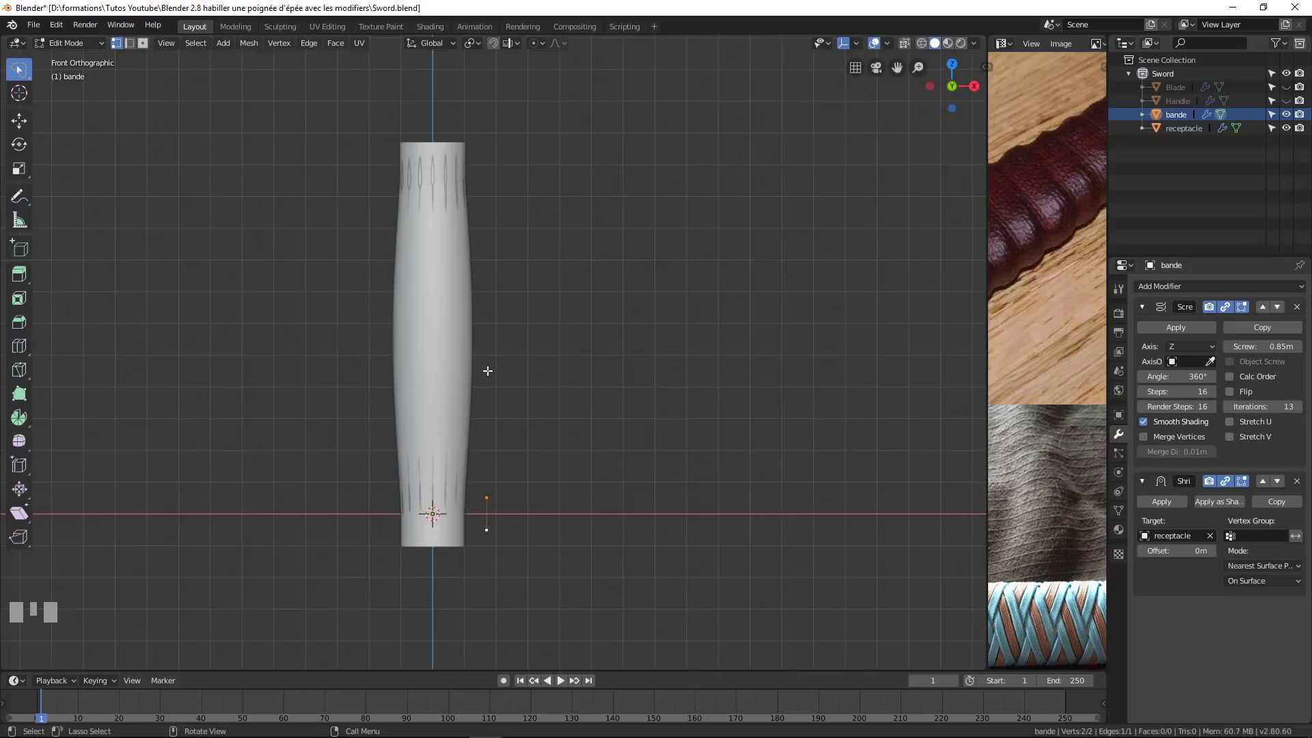
Inspect how bande fits the receptacle in wireframe and Object Mode, and return to Edit Mode with solid shading.
key(z)
click(378, 376)
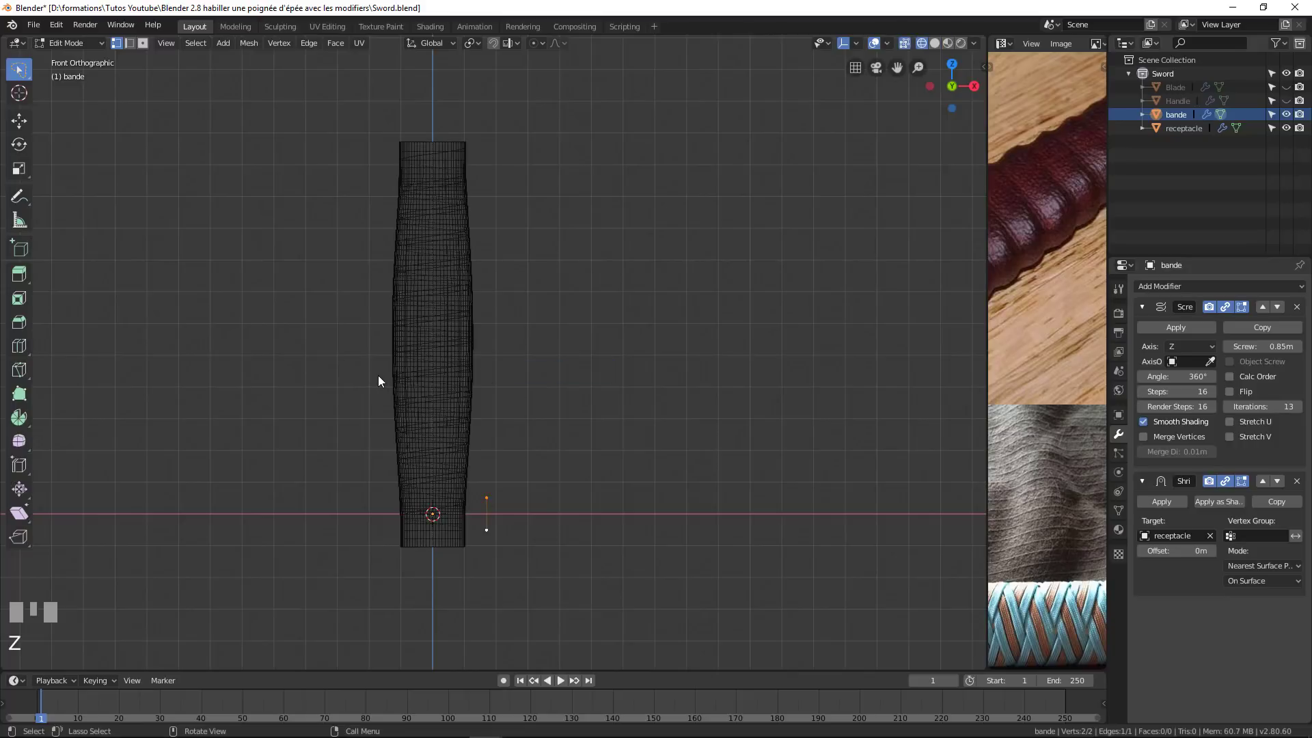
key(Tab)
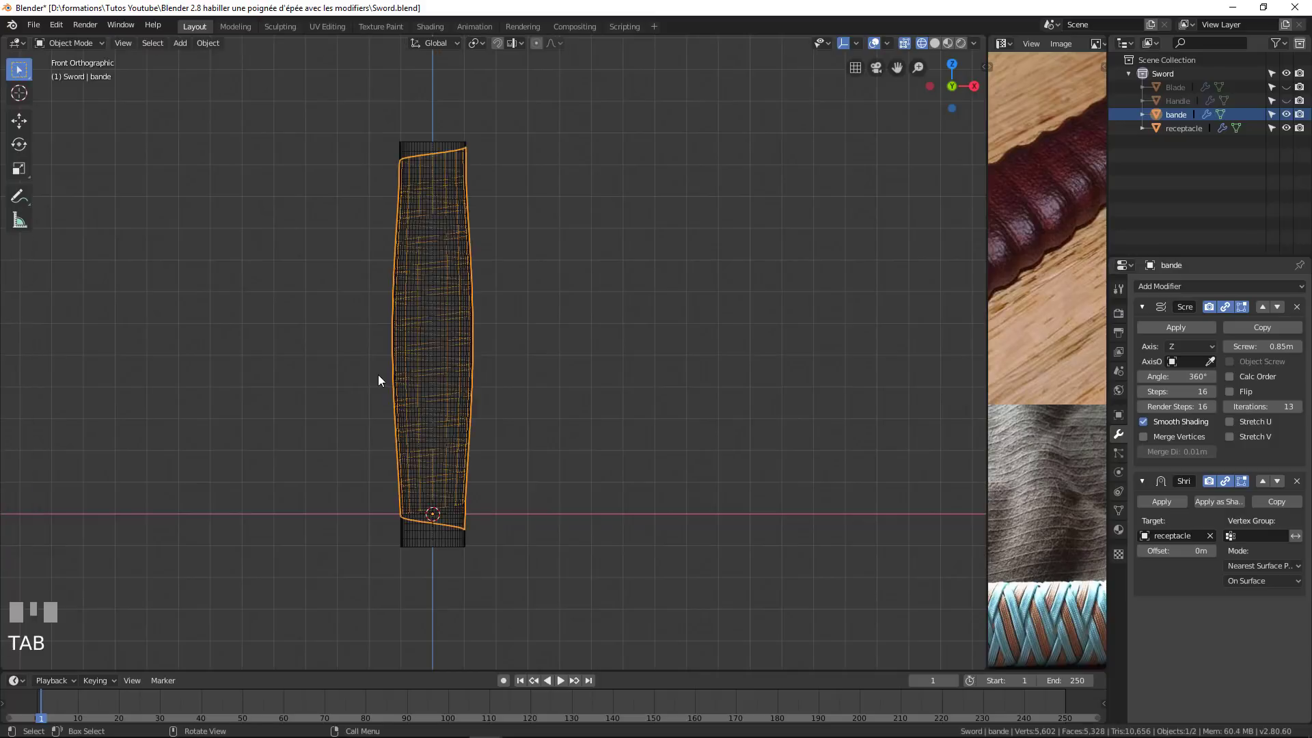
middle_drag(404, 353, 390, 521)
scroll(421, 436, up, 1)
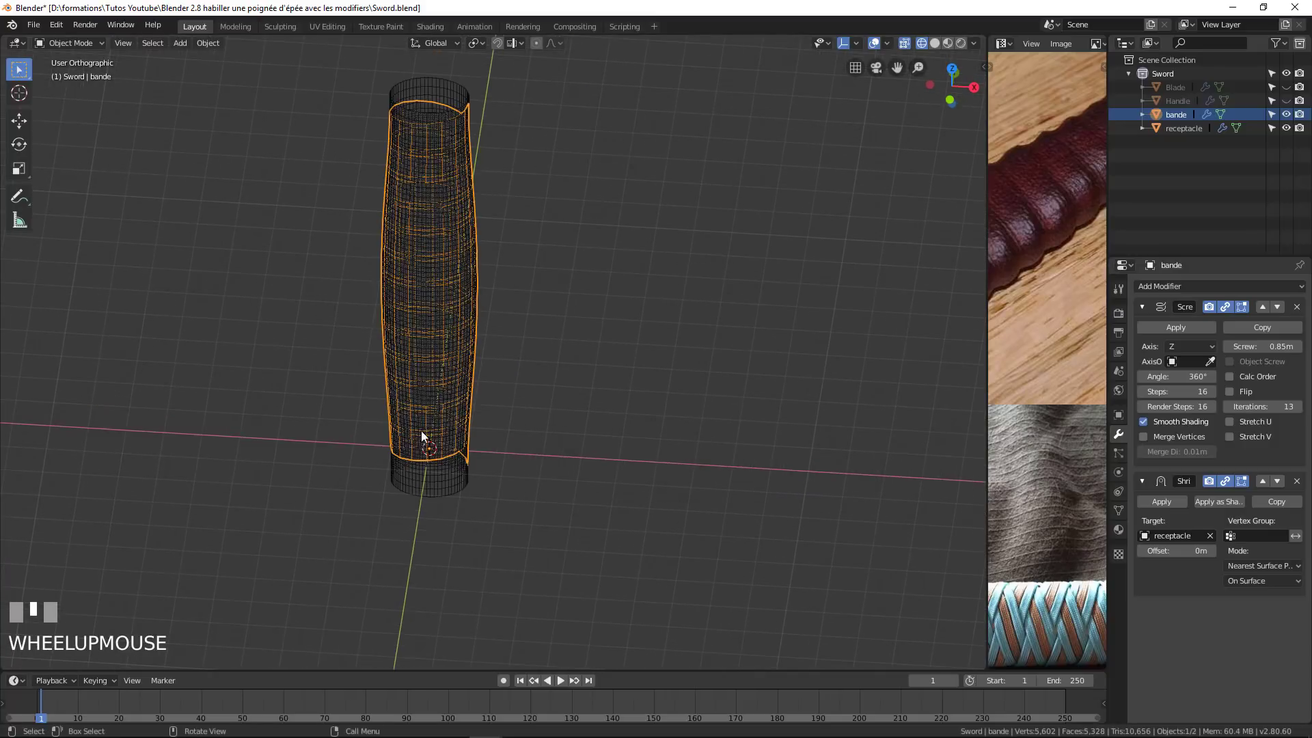
middle_drag(424, 299, 405, 339)
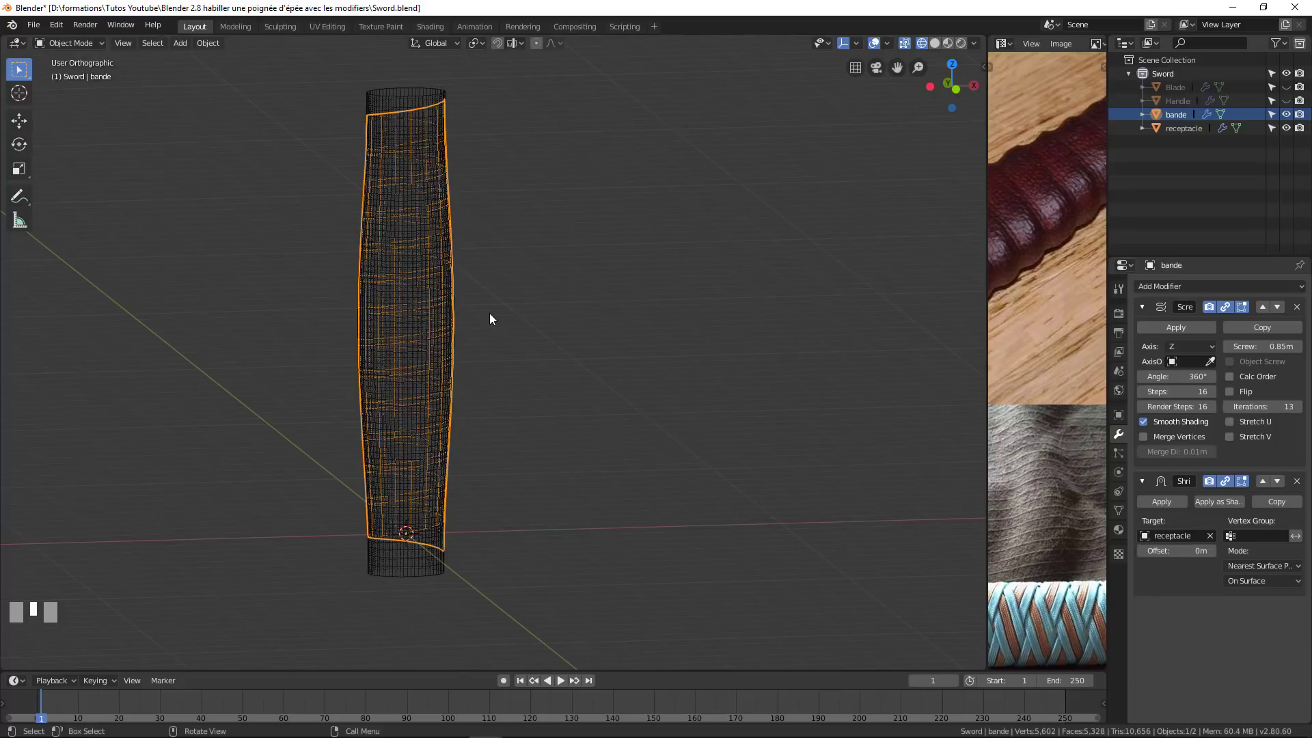
key(Tab)
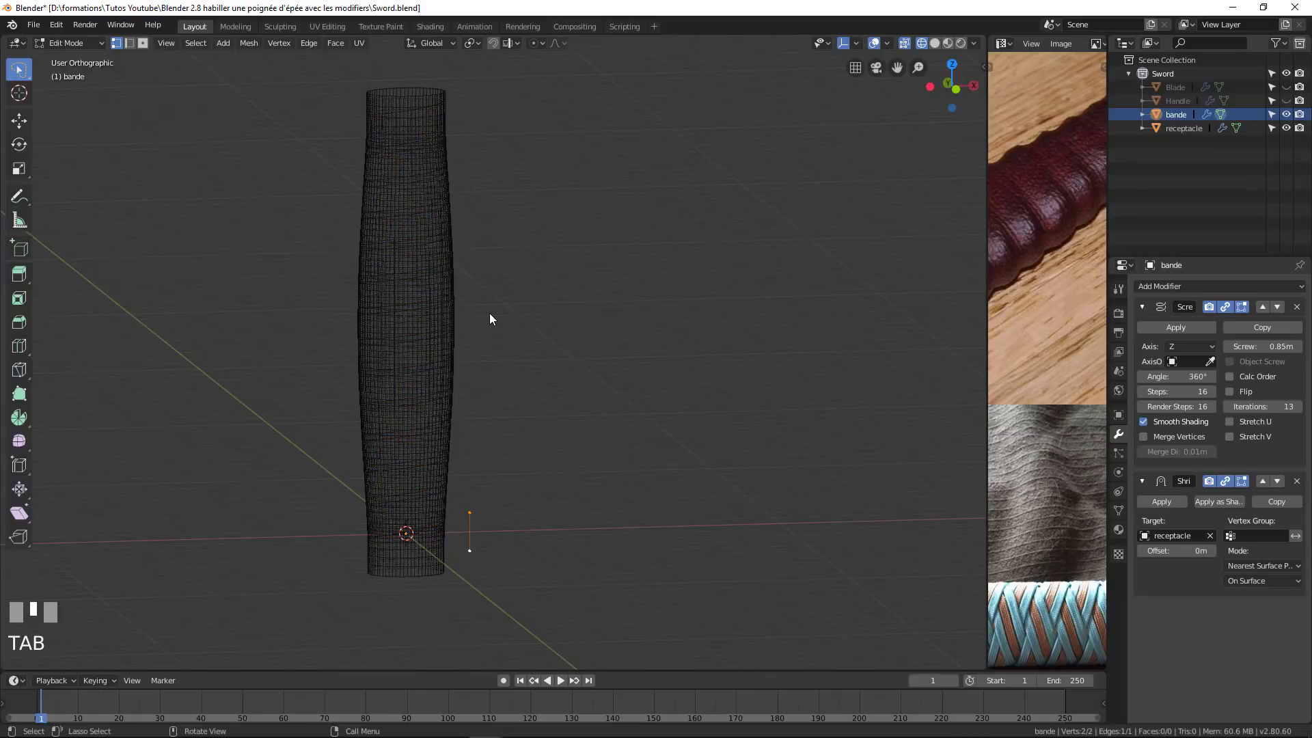
key(z)
click(585, 315)
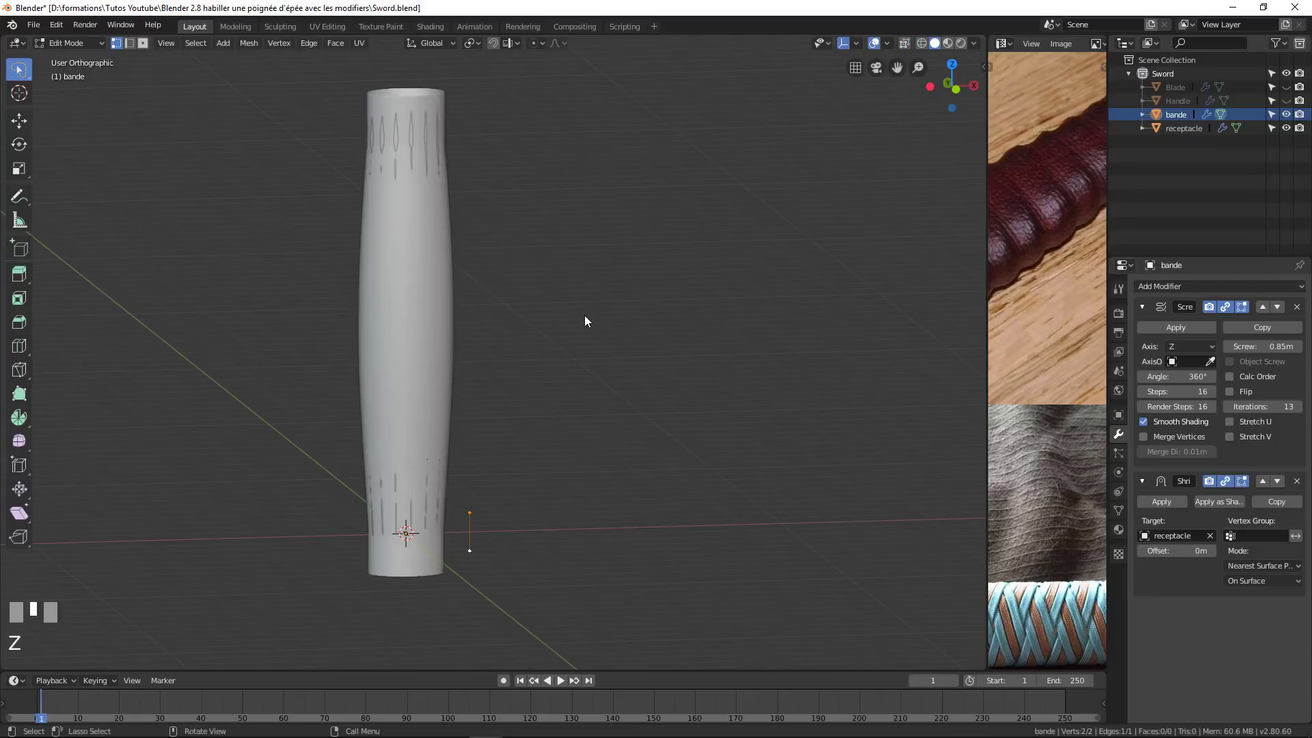
scroll(507, 454, down, 3)
scroll(605, 471, up, 1)
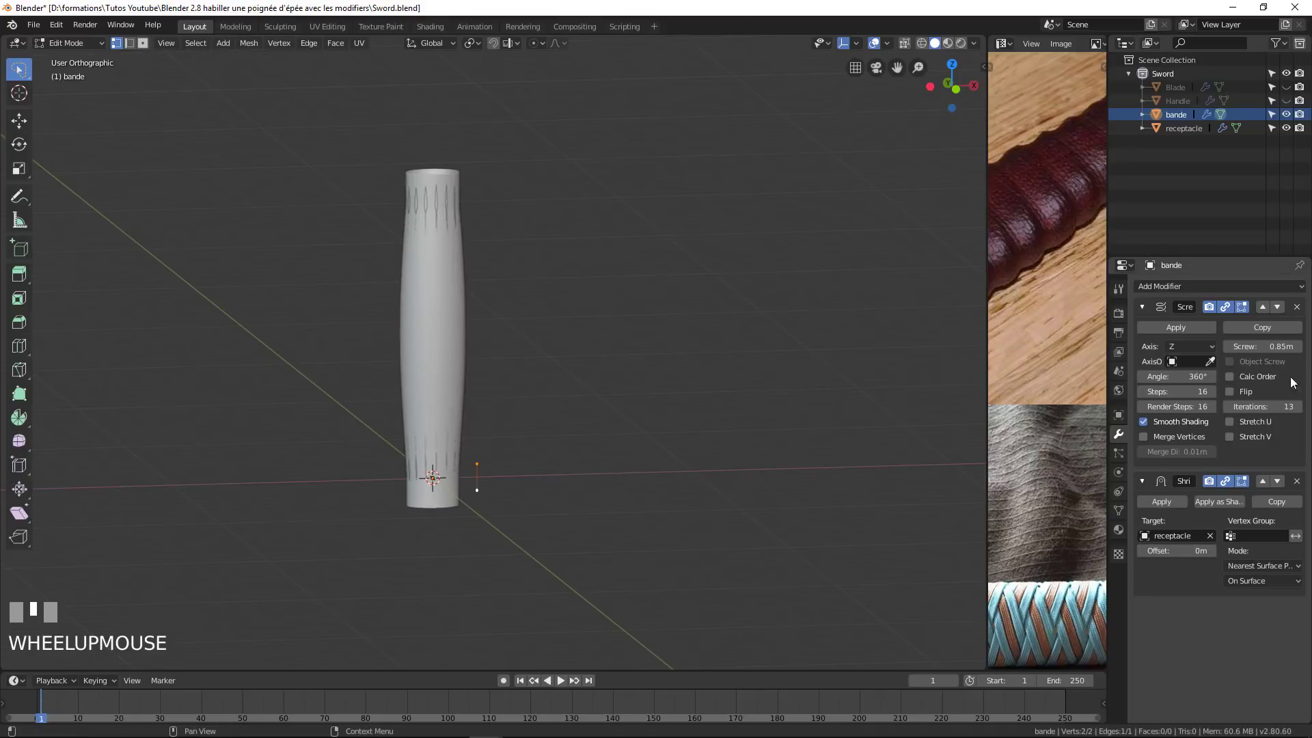
Disable the Shrinkwrap modifier for both render and viewport, and show the band in front view.
click(1210, 482)
middle_drag(615, 499, 508, 408)
scroll(540, 513, up, 2)
scroll(526, 527, down, 2)
scroll(515, 432, up, 1)
key(KP_1)
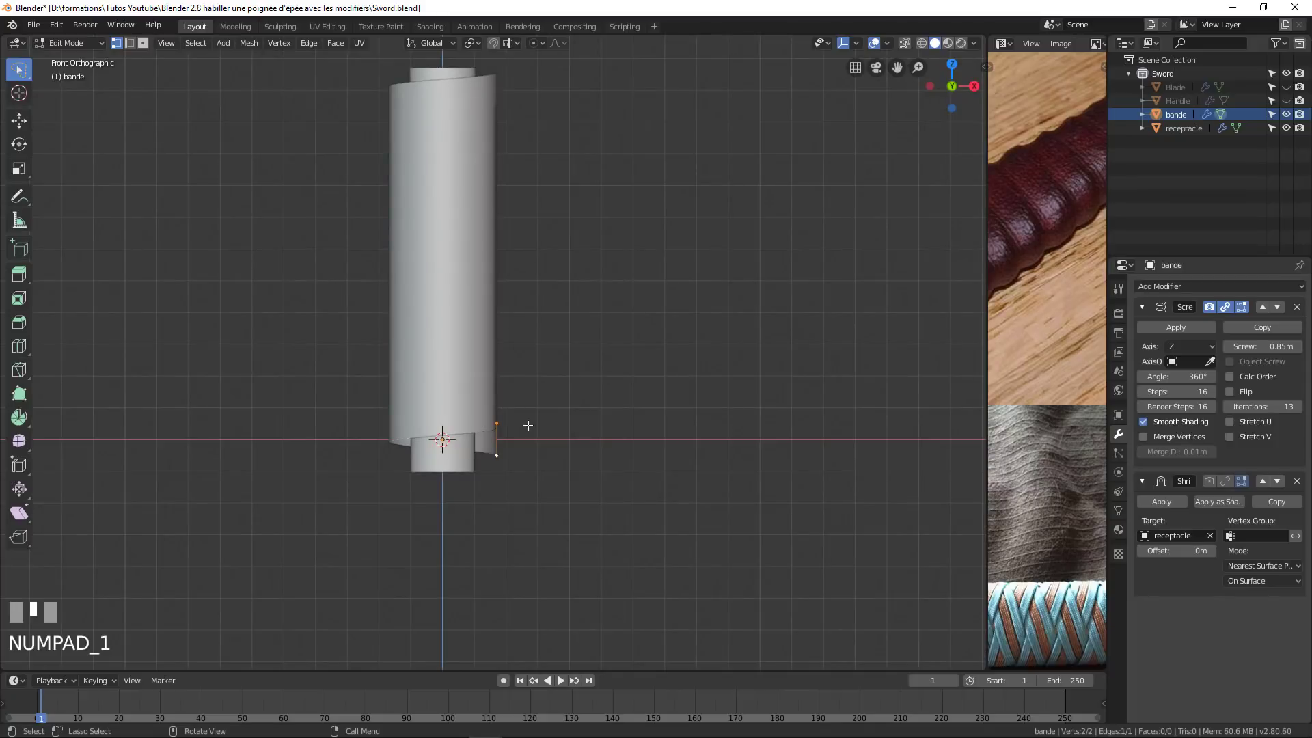
Switch the viewport to wireframe shading and frame the whole spiral around the receptacle.
key(z)
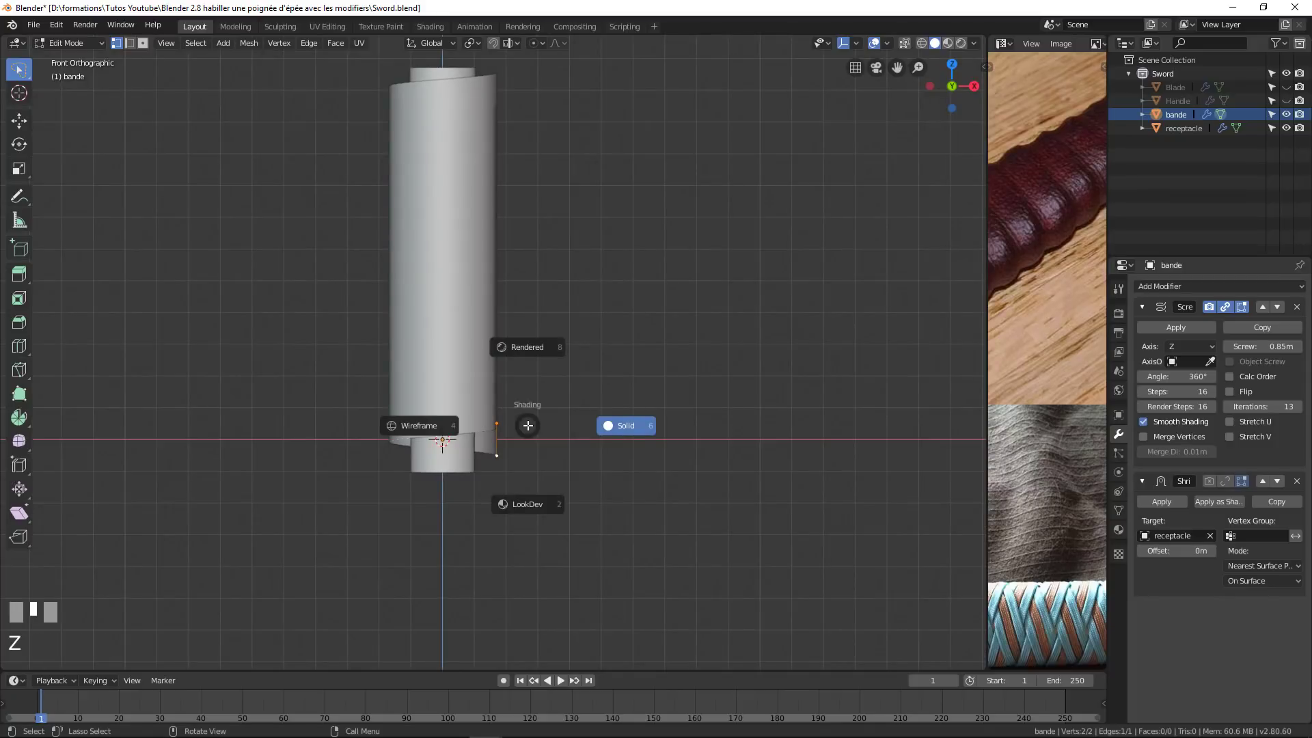
click(433, 422)
scroll(460, 419, up, 2)
scroll(502, 342, down, 3)
shift+middle_drag(515, 318, 533, 369)
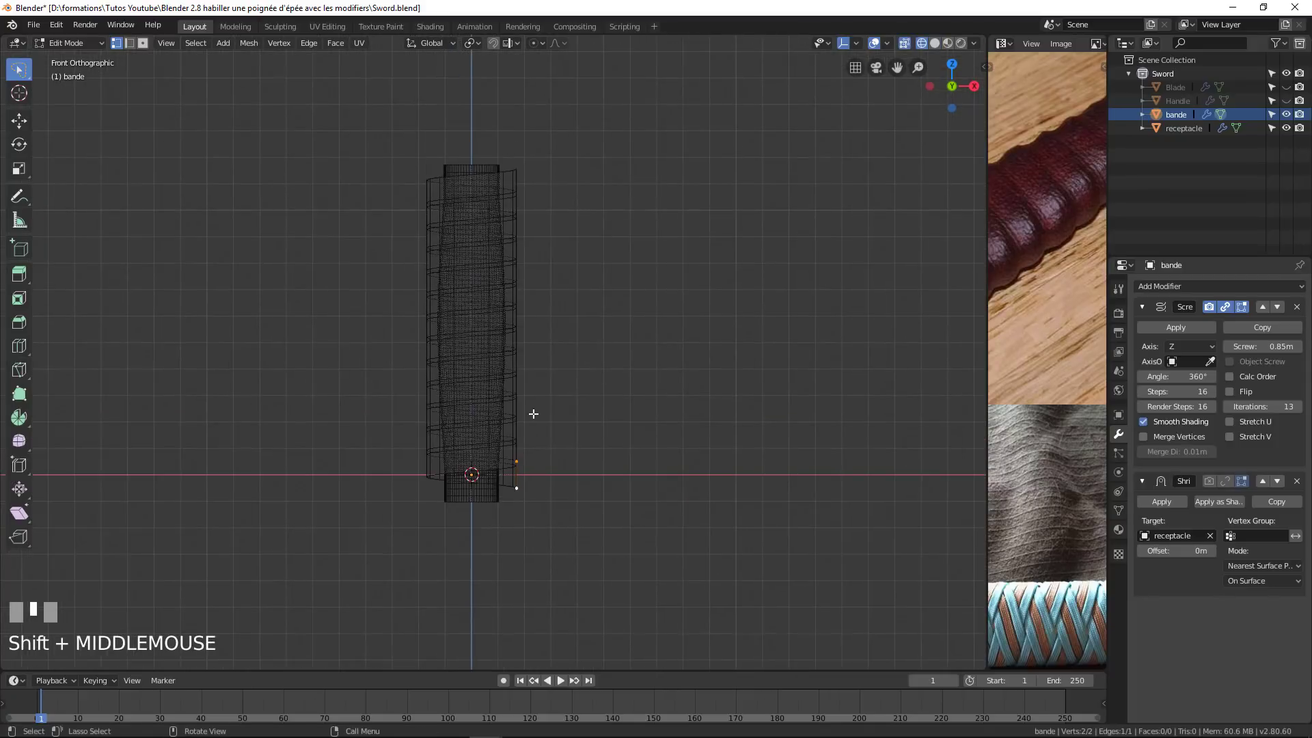
Move the band's profile edge inward along X by about -0.179 m, closer to the receptacle.
scroll(531, 507, up, 2)
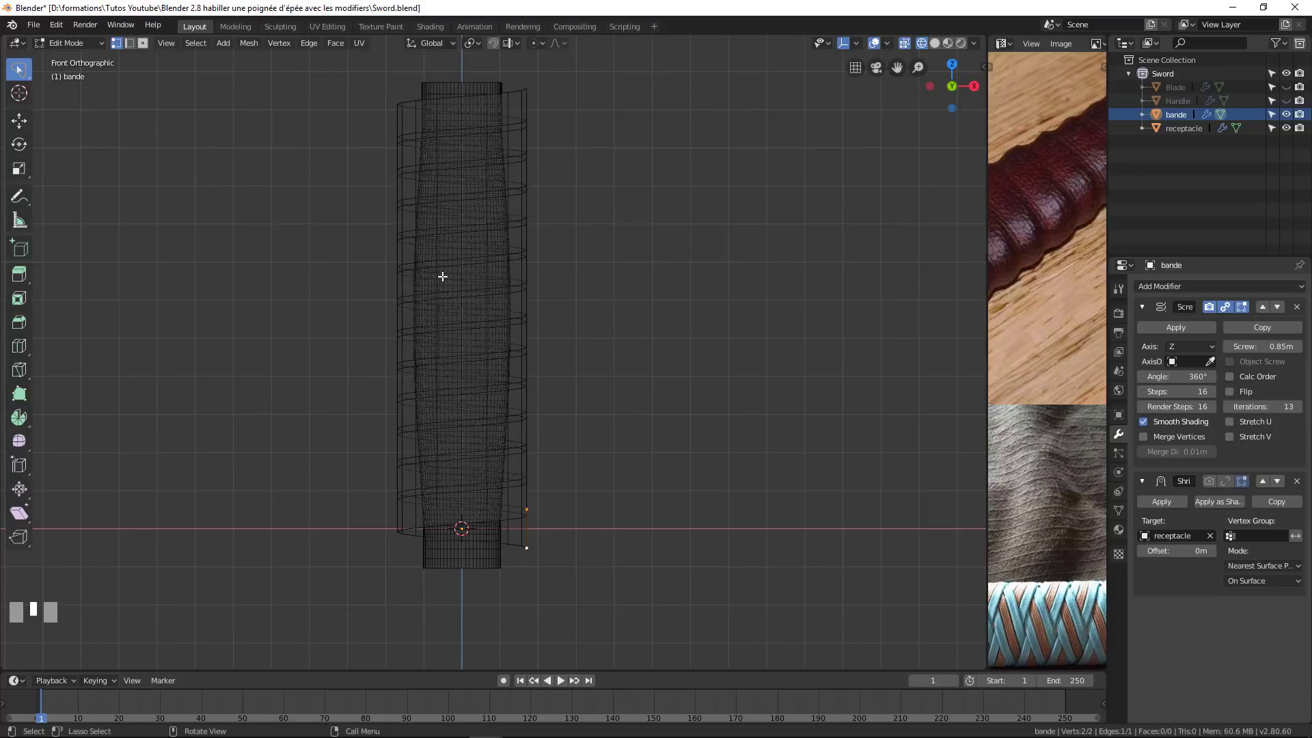
key(g)
key(x)
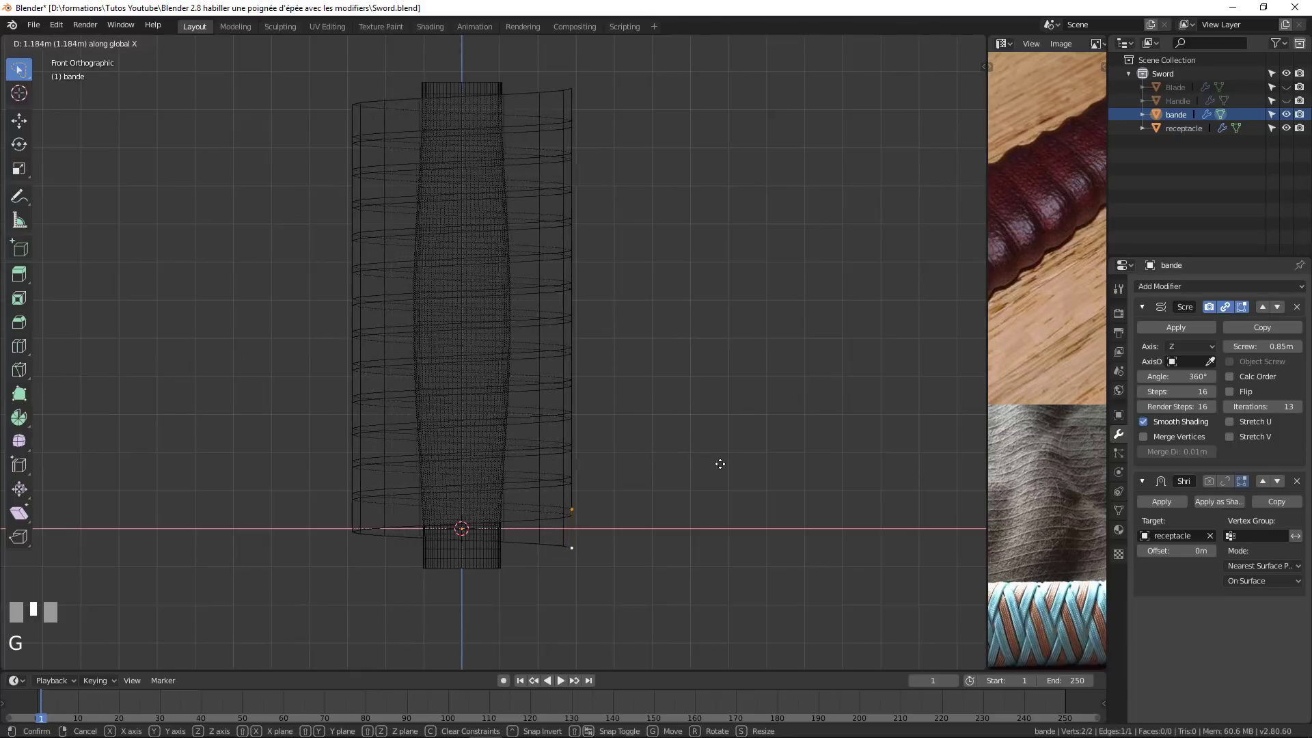
click(660, 463)
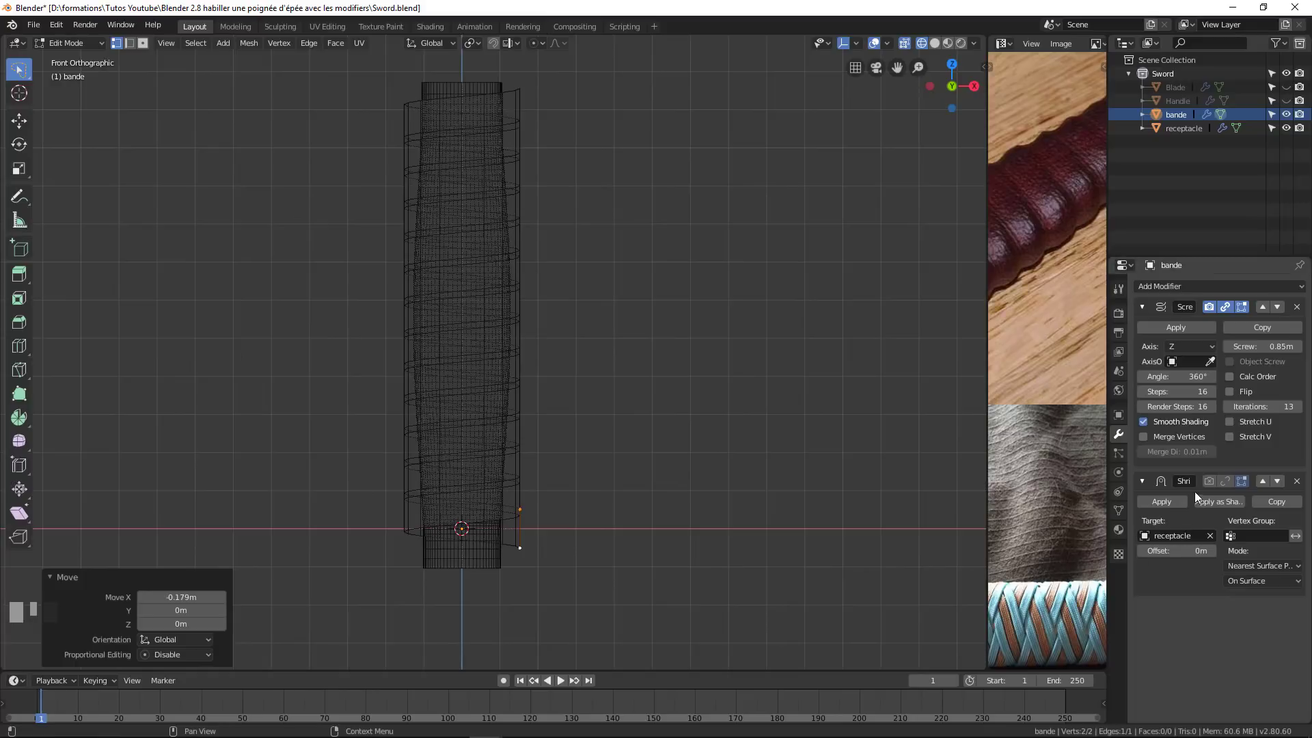
Re-enable bande's Shrinkwrap modifier for render and viewport, and switch the viewport to solid shading.
click(1211, 480)
click(1224, 481)
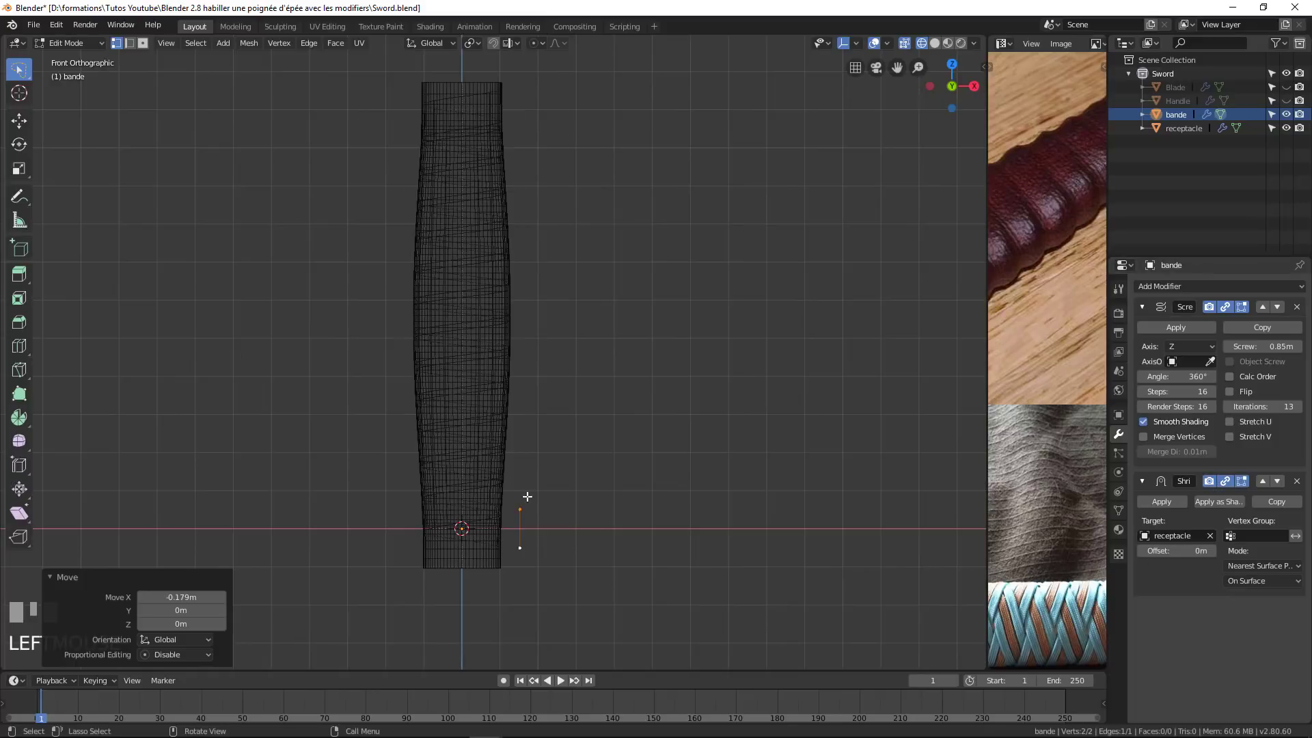
scroll(500, 414, down, 3)
scroll(501, 414, up, 2)
key(z)
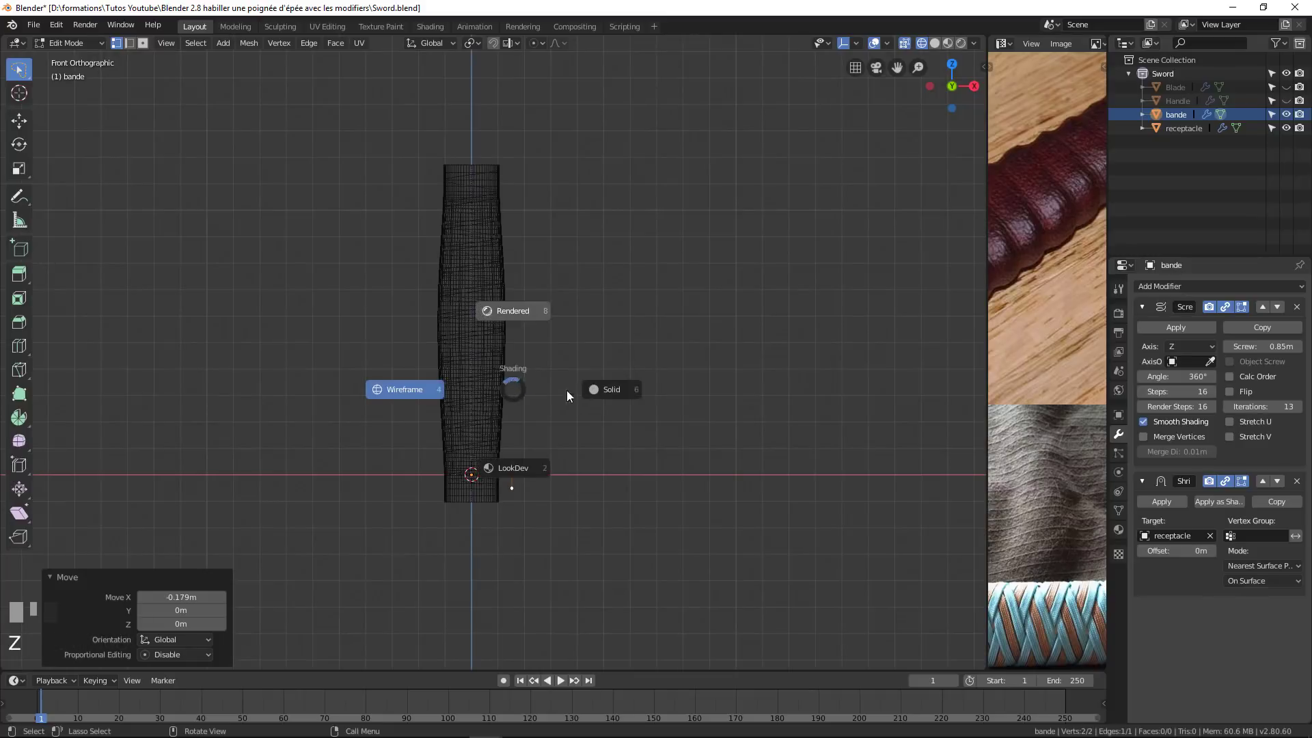
click(615, 389)
scroll(546, 365, up, 2)
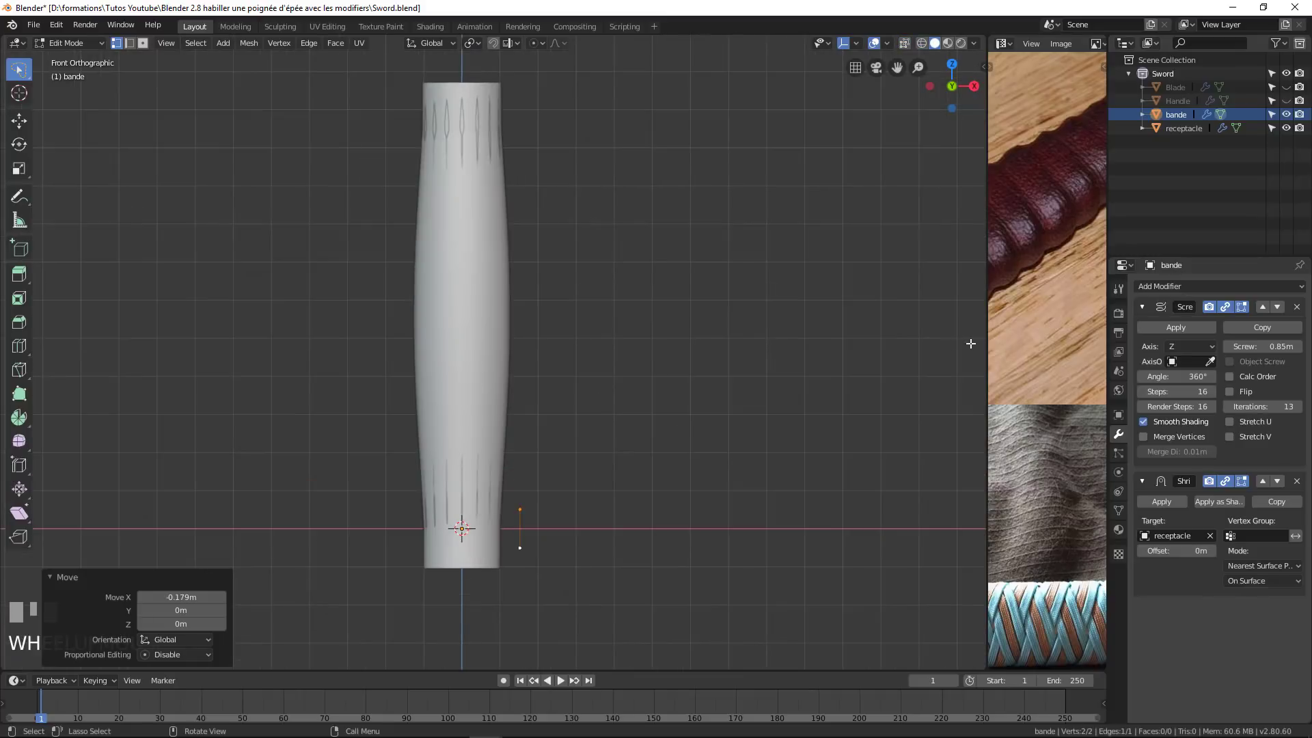
Add a Solidify modifier to bande with an offset of 1 and a thickness of 0.05 m.
click(1199, 284)
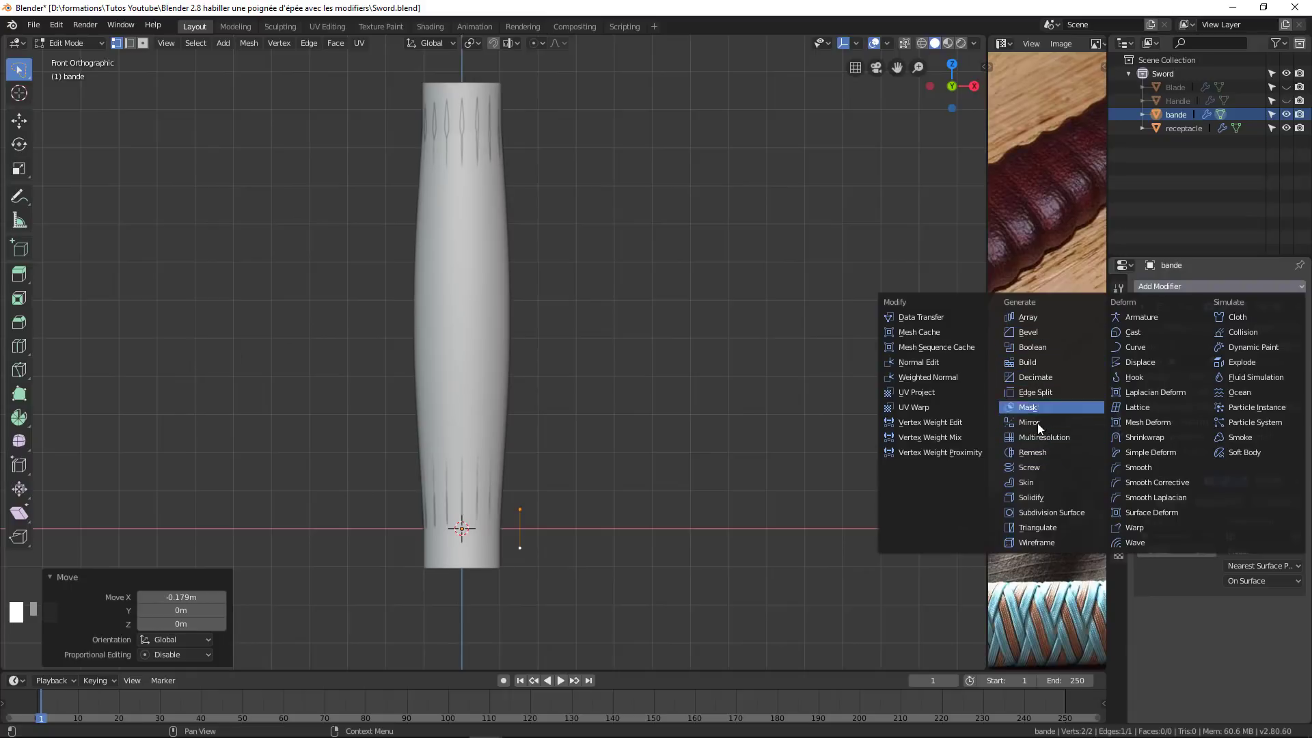
click(1031, 498)
scroll(630, 476, down, 3)
scroll(536, 454, up, 3)
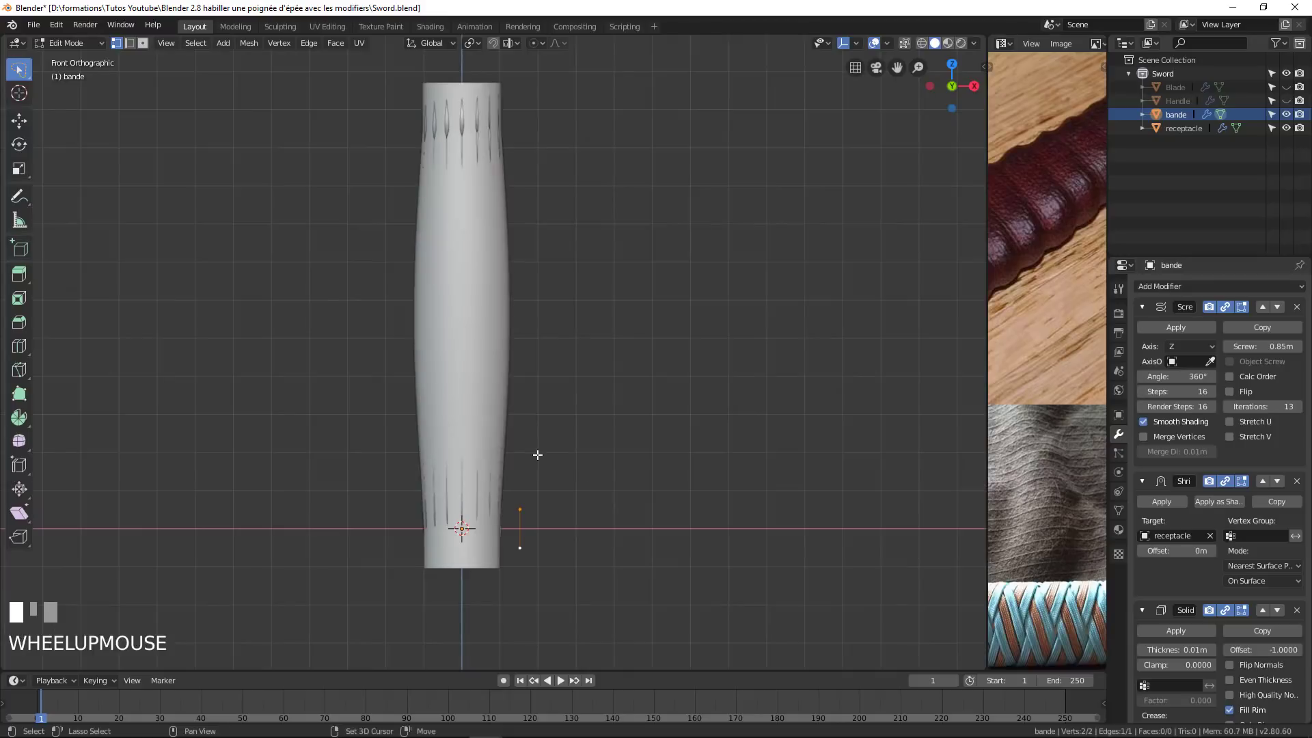
shift+middle_drag(536, 453, 533, 506)
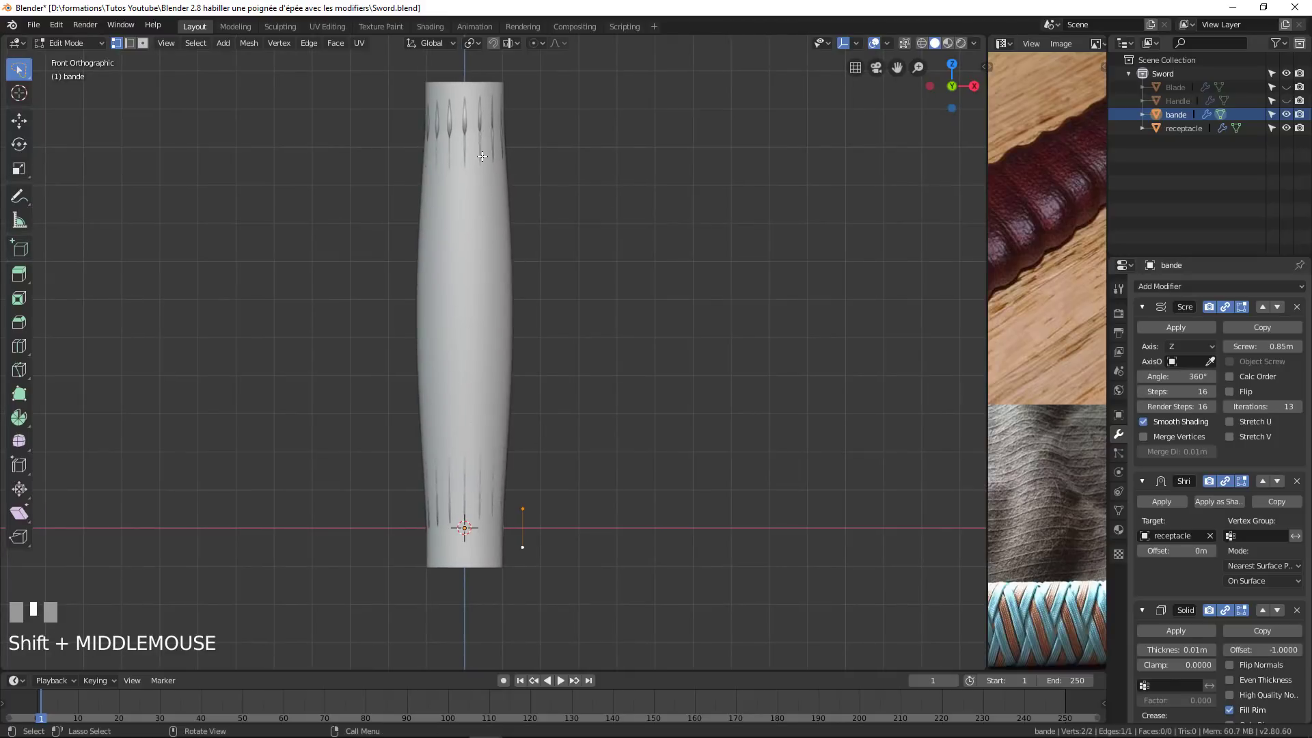
scroll(1196, 566, down, 1)
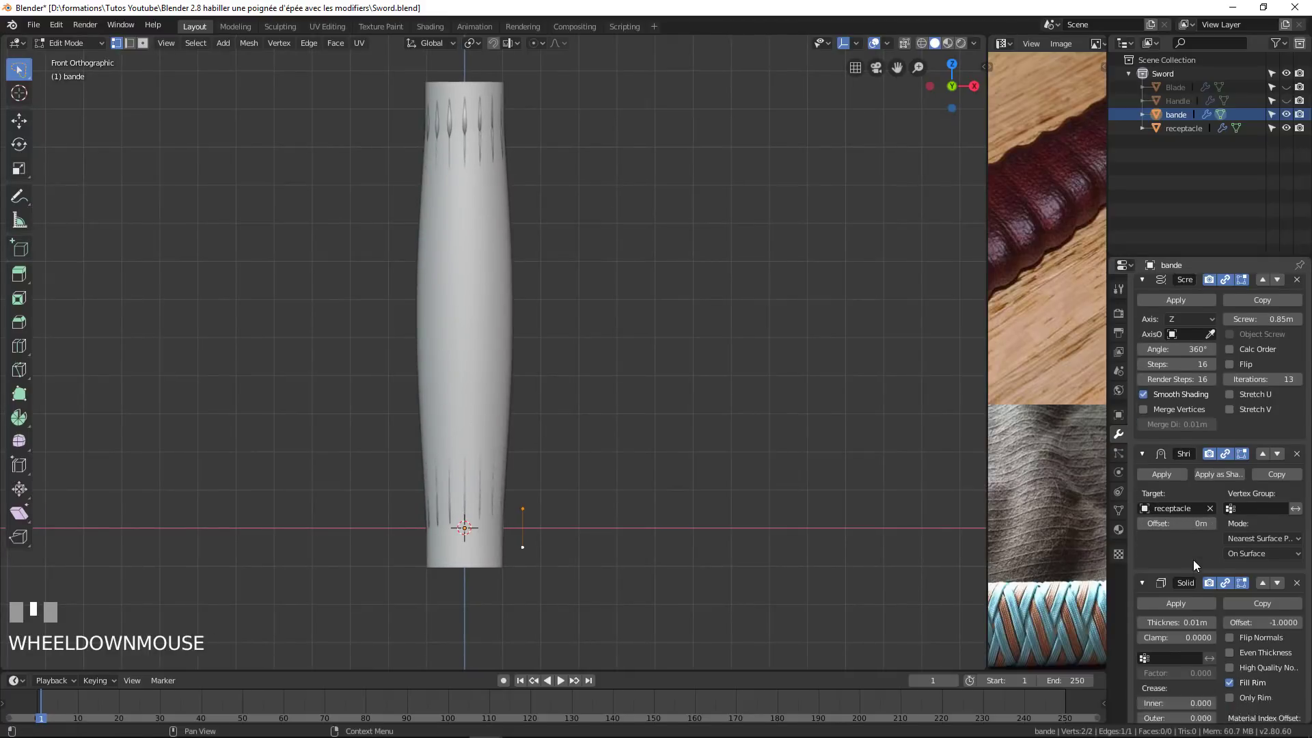
scroll(1195, 566, down, 1)
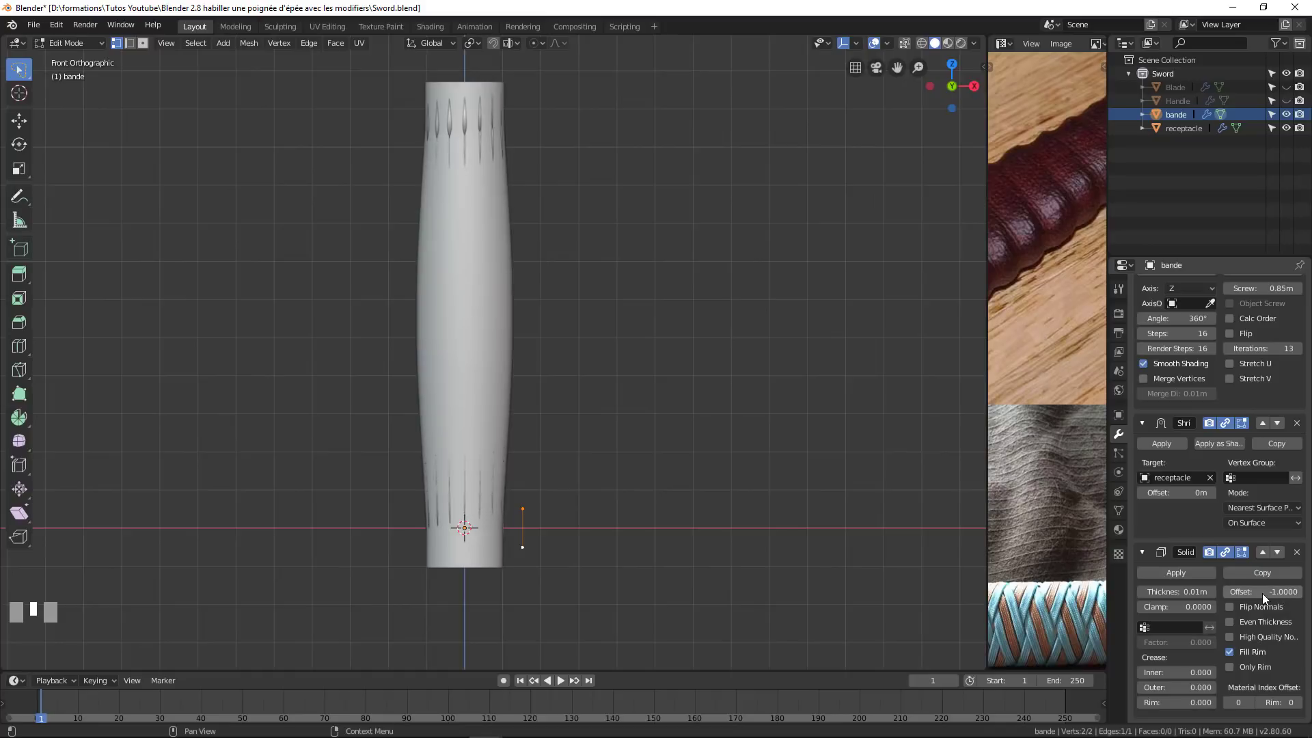
drag(1263, 594, 1299, 594)
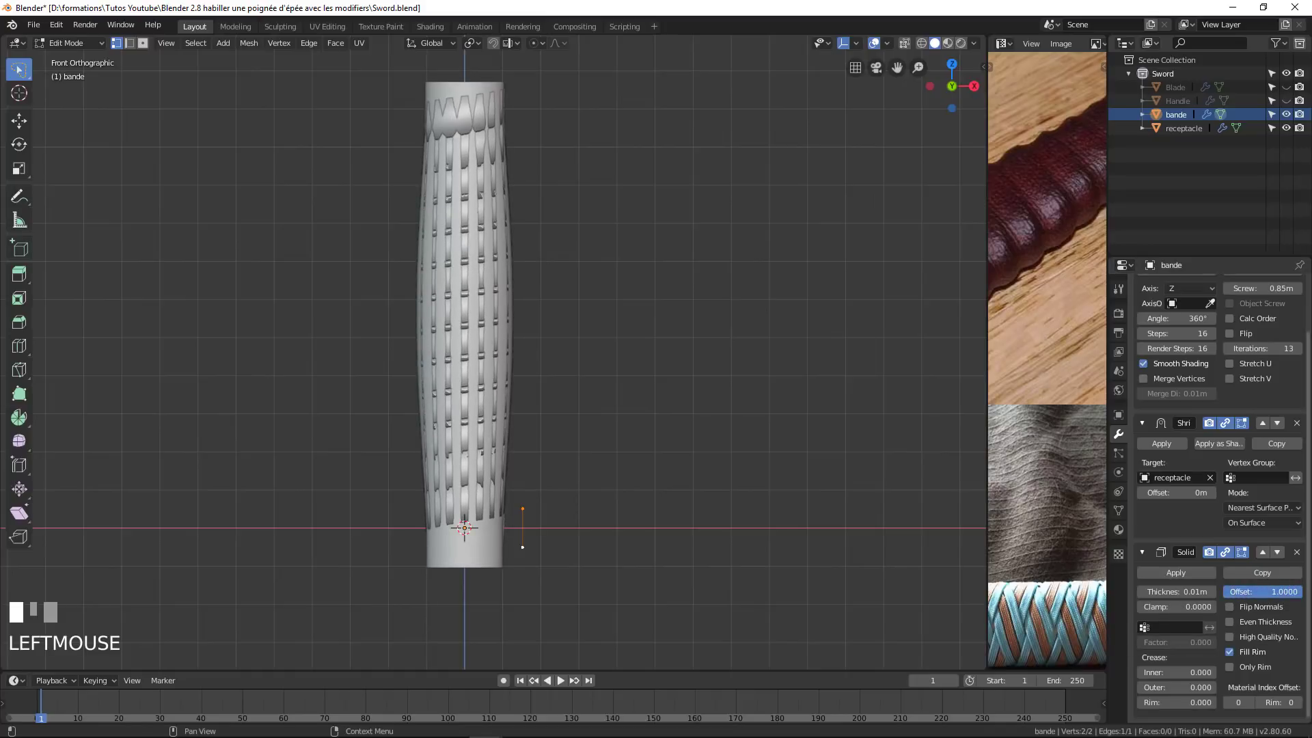
drag(1182, 593, 1182, 593)
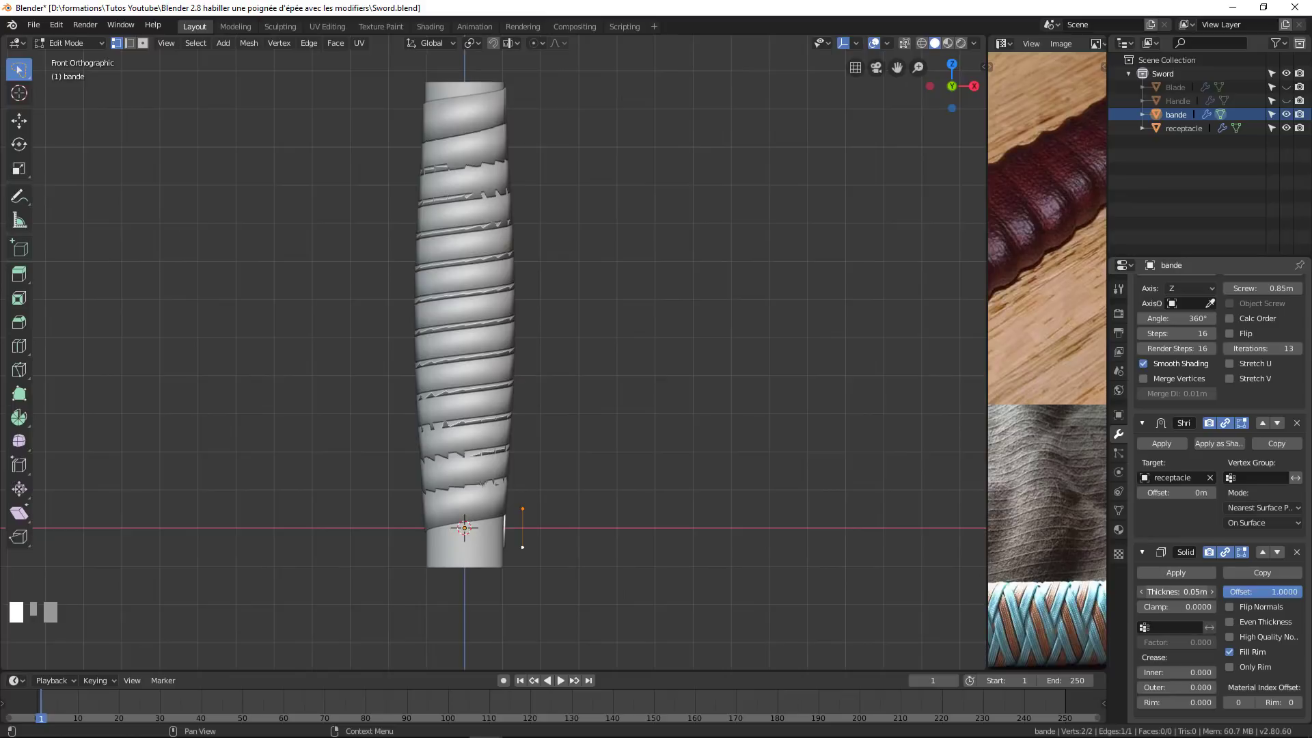
Check the wrapped turns up to the upper rim and set the Solidify thickness to 0.08 m.
middle_drag(479, 478, 470, 414)
scroll(592, 531, up, 2)
shift+middle_drag(585, 619, 636, 534)
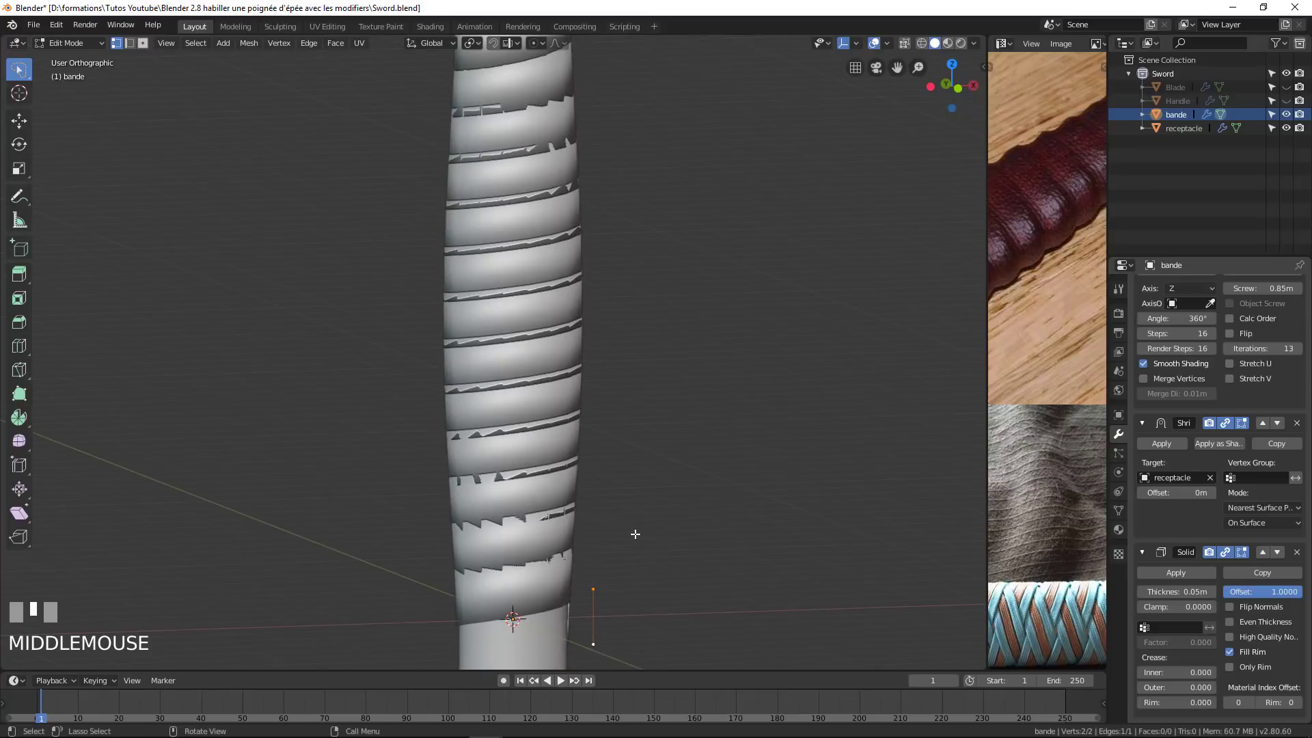
middle_drag(496, 485, 578, 514)
shift+middle_drag(584, 178, 568, 423)
scroll(566, 427, up, 5)
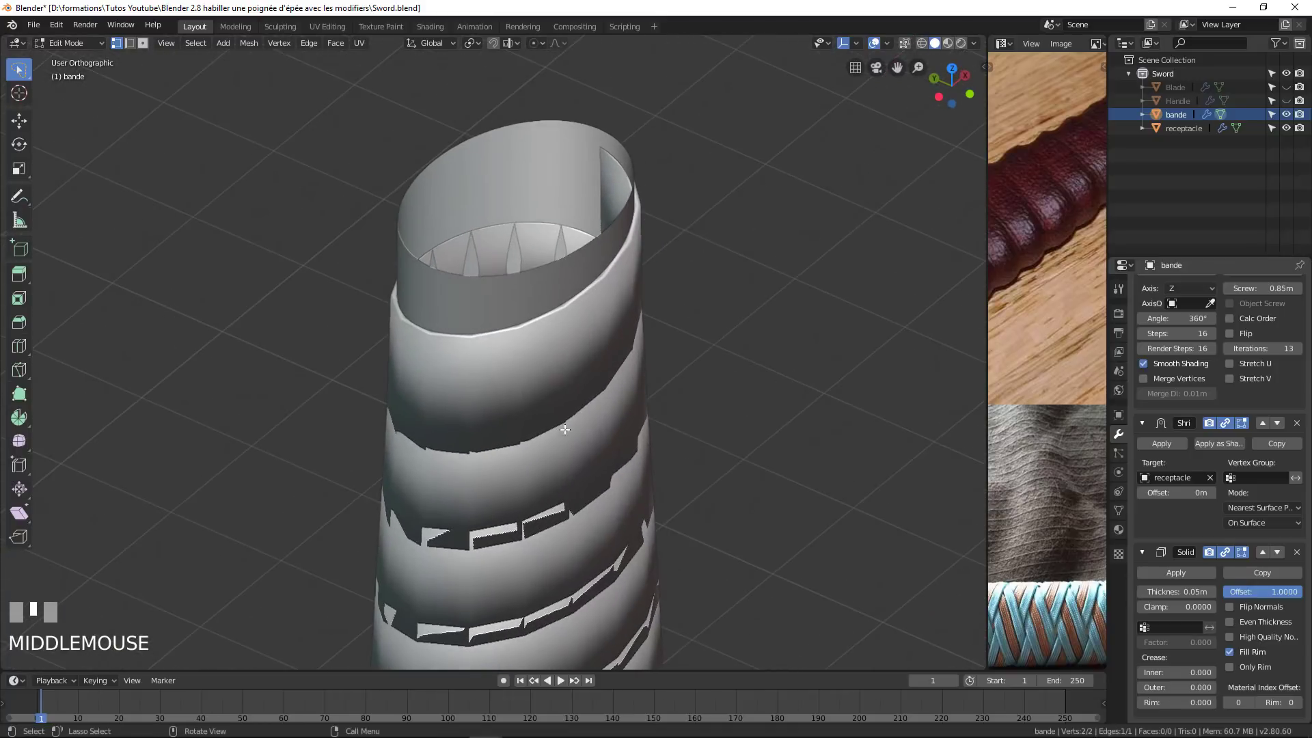
drag(1262, 595, 1259, 594)
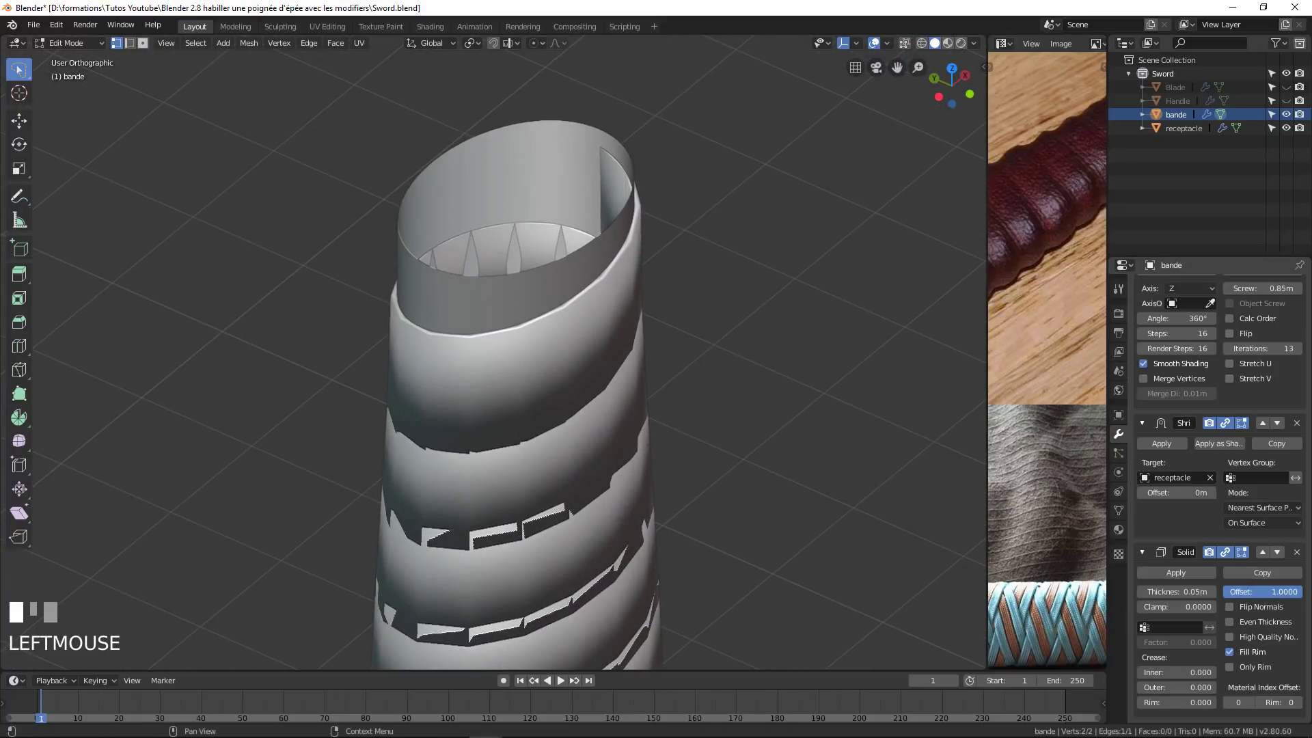
click(1259, 594)
click(1180, 592)
drag(1180, 592, 1197, 592)
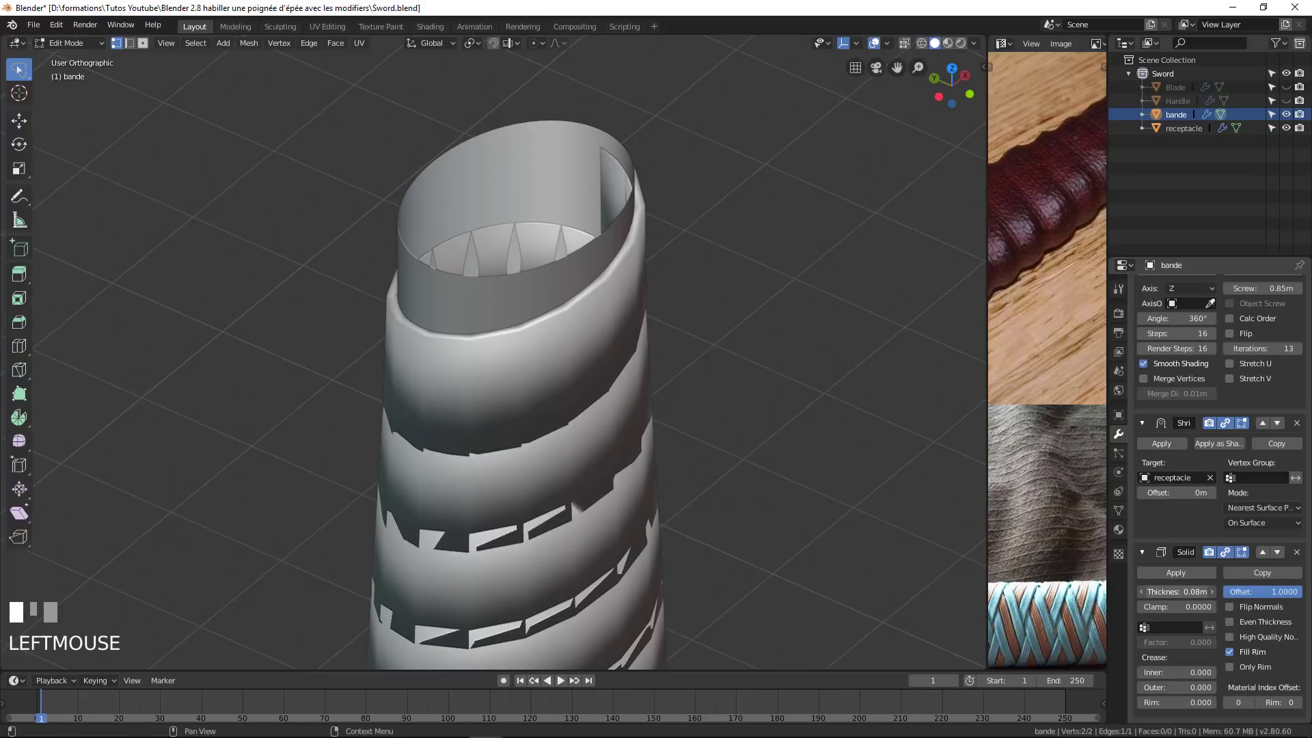
Collapse the Screw, Shrinkwrap and Solidify settings and add a Subdivision Surface modifier to bande.
middle_drag(724, 526, 567, 383)
scroll(601, 478, down, 3)
scroll(1228, 369, up, 3)
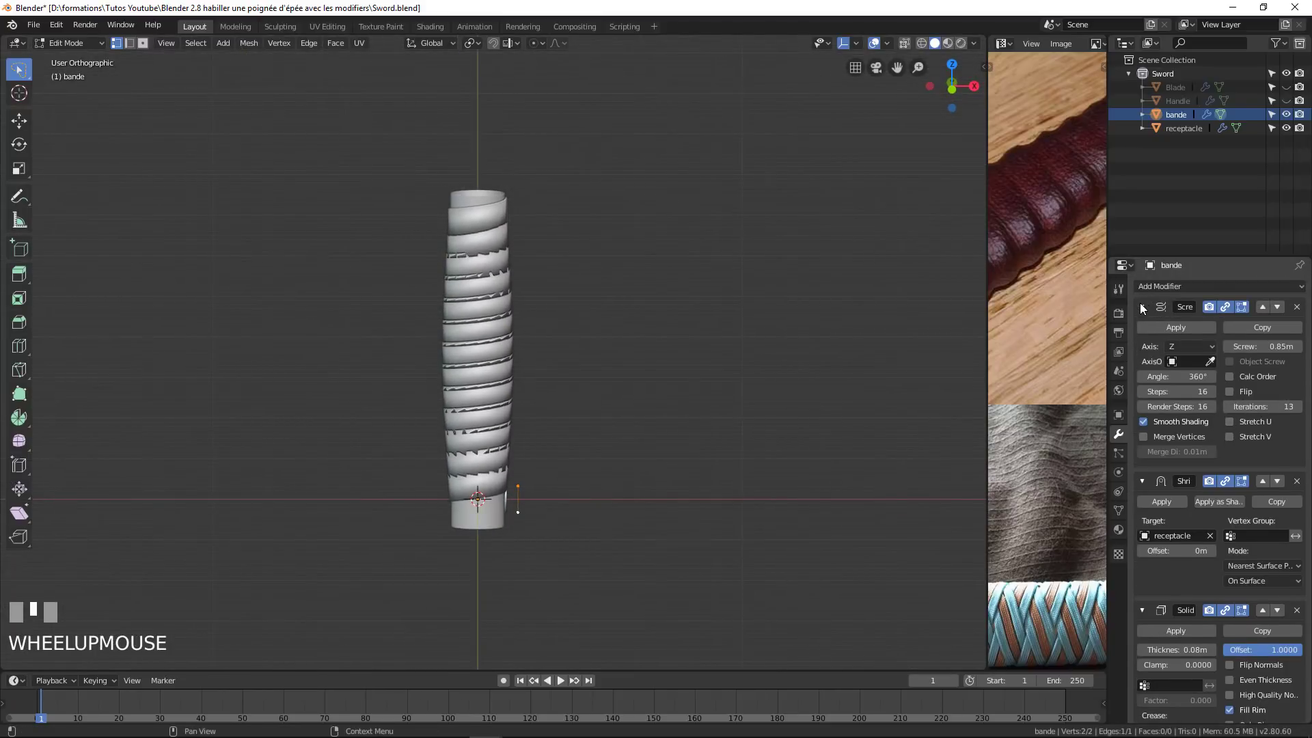
click(1143, 306)
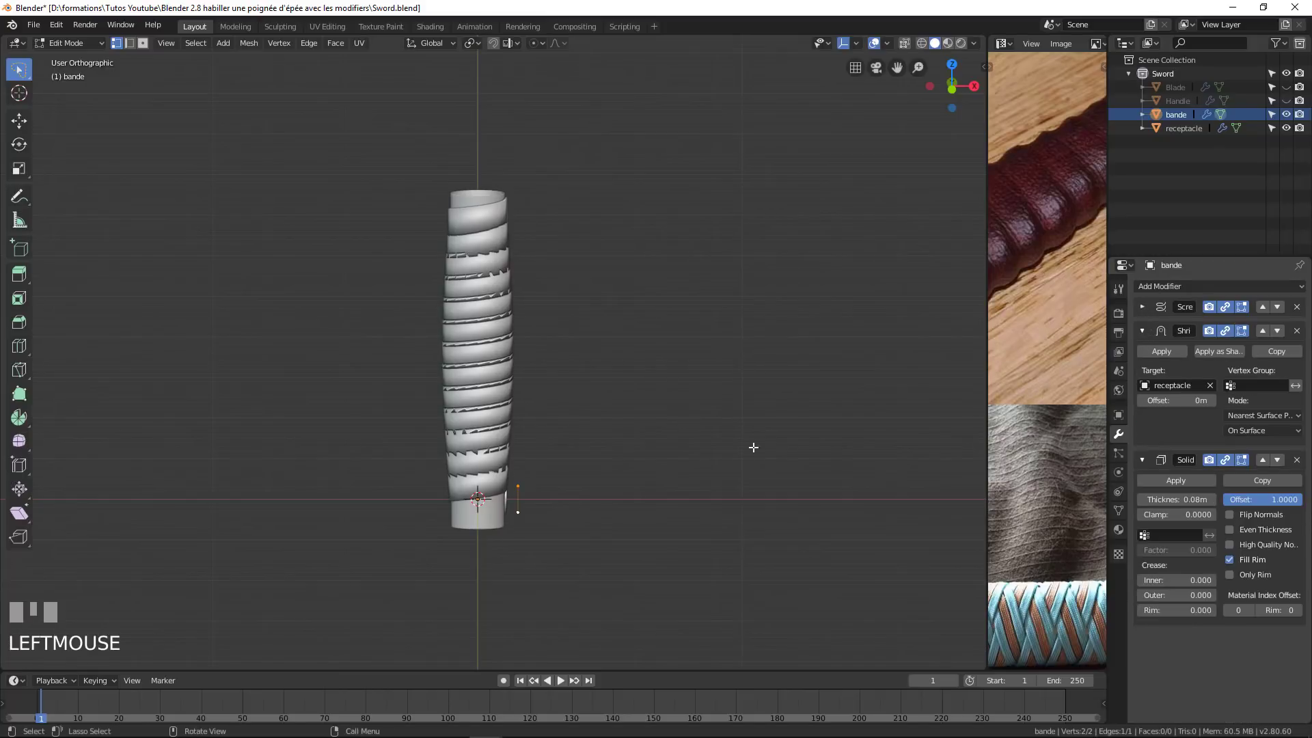
click(1143, 331)
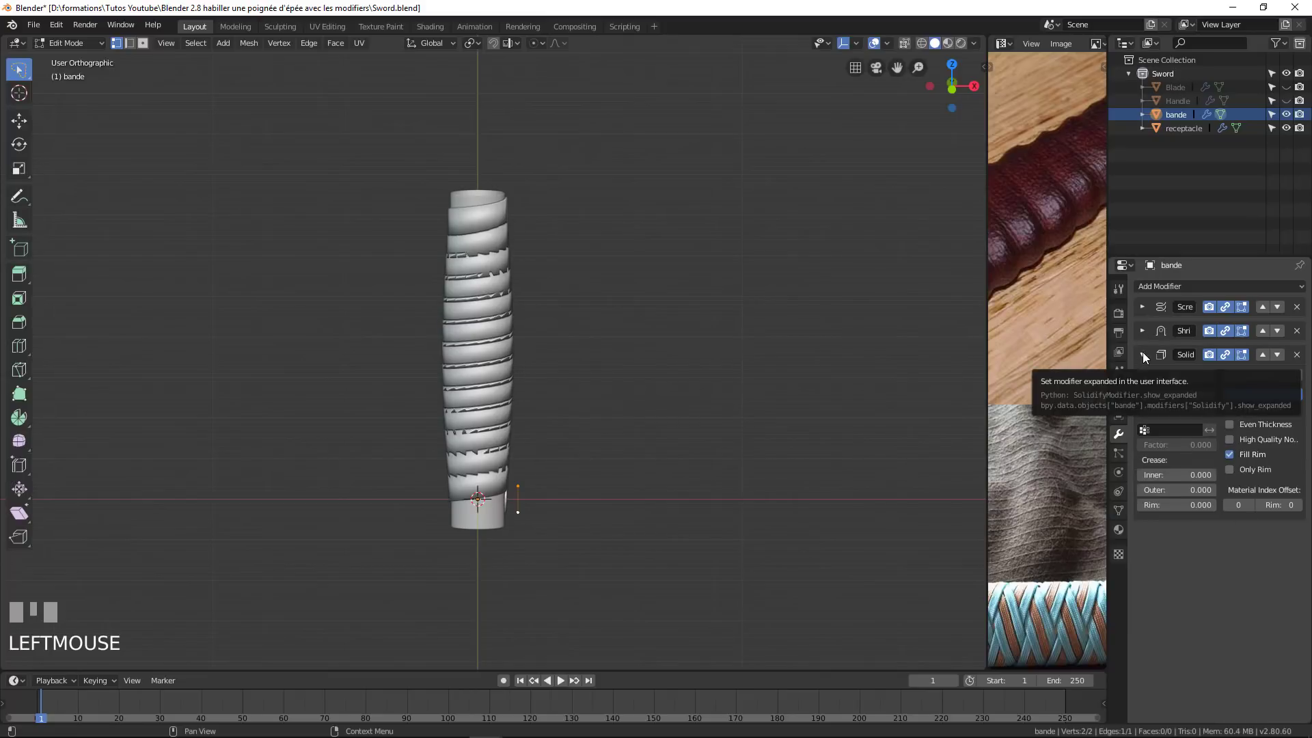
click(1143, 354)
click(1196, 289)
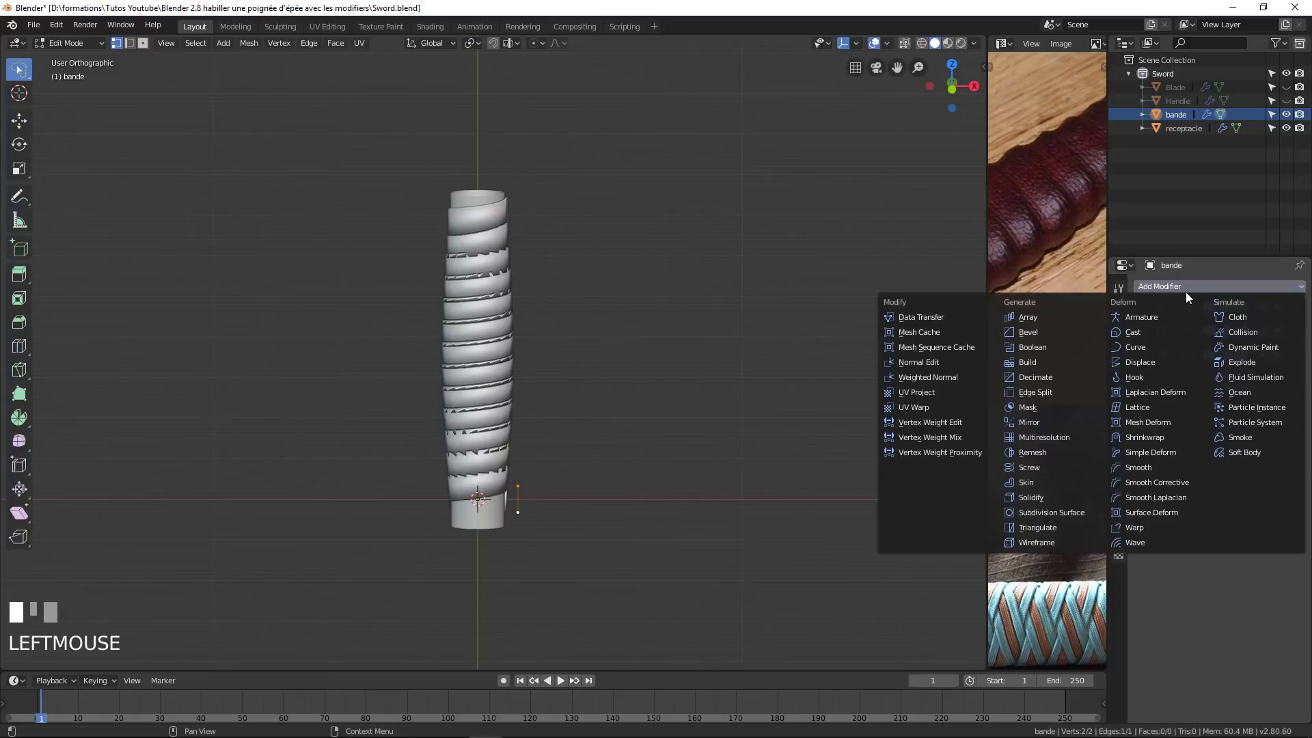
click(1068, 510)
scroll(551, 533, up, 3)
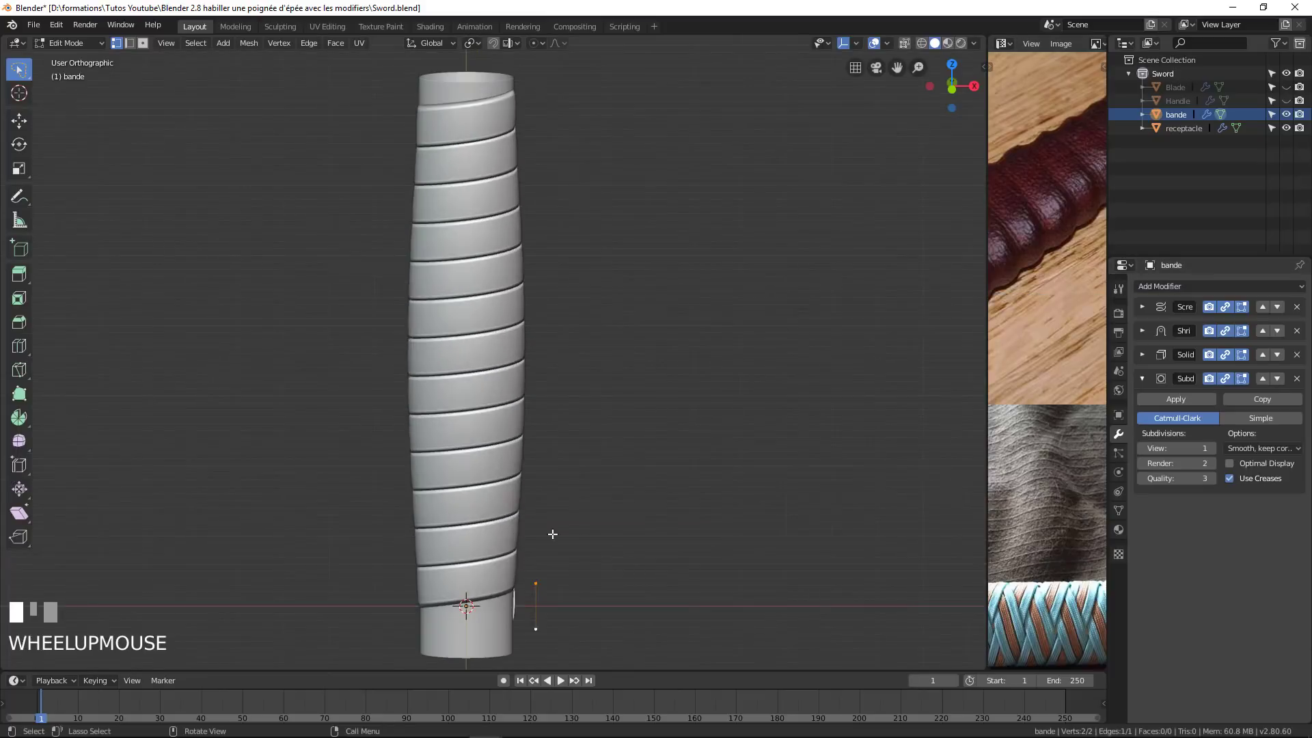
Set the Subdivision Surface viewport level to 2 and check the smoothed turns near the handle's base.
middle_drag(551, 533, 488, 506)
shift+middle_drag(536, 610, 718, 412)
scroll(626, 479, up, 2)
scroll(716, 415, up, 1)
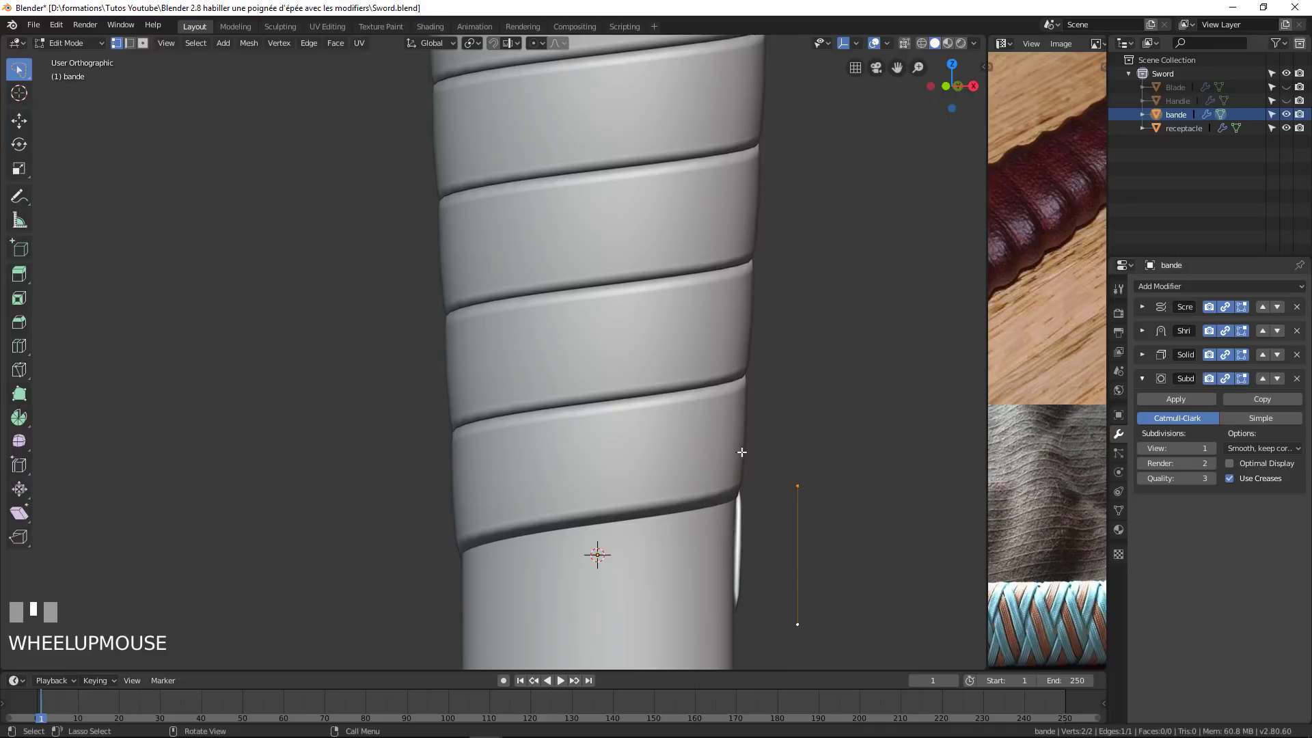
click(1214, 448)
scroll(700, 445, down, 1)
scroll(678, 449, up, 2)
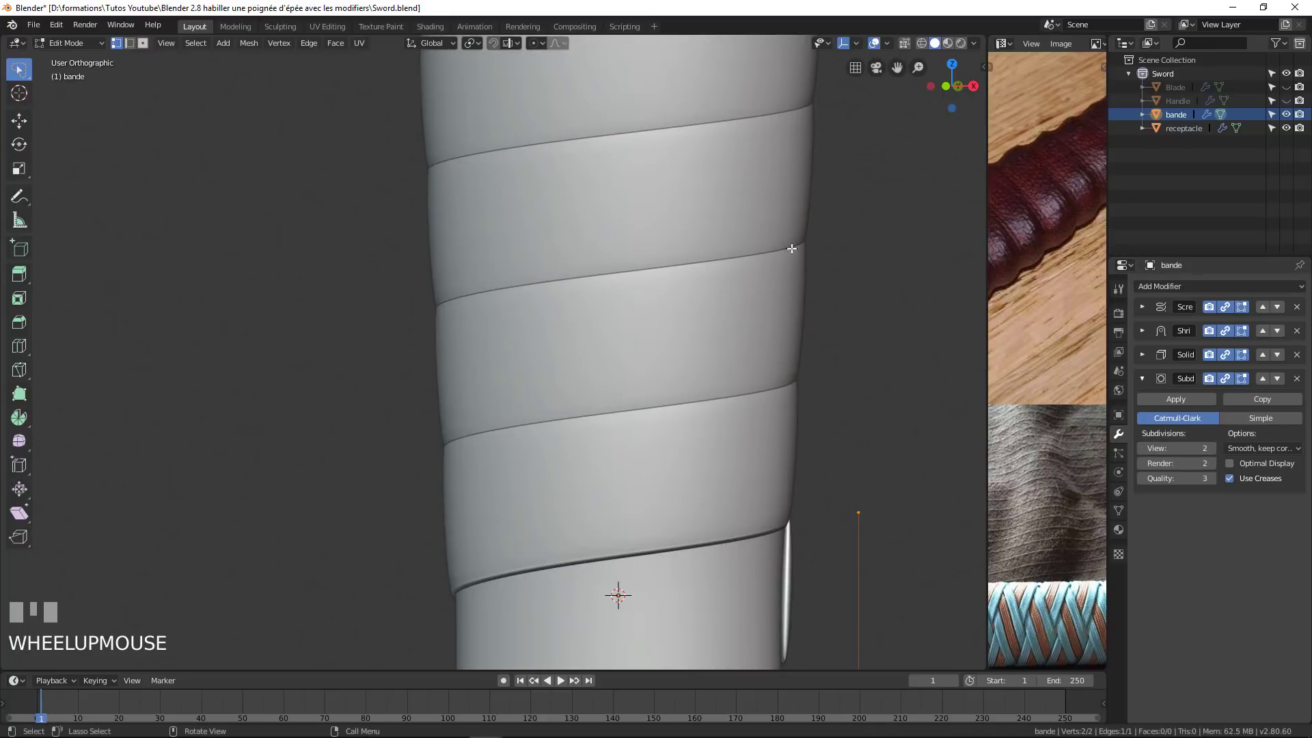
scroll(808, 372, down, 1)
scroll(777, 401, down, 1)
middle_drag(776, 402, 771, 301)
scroll(836, 509, up, 2)
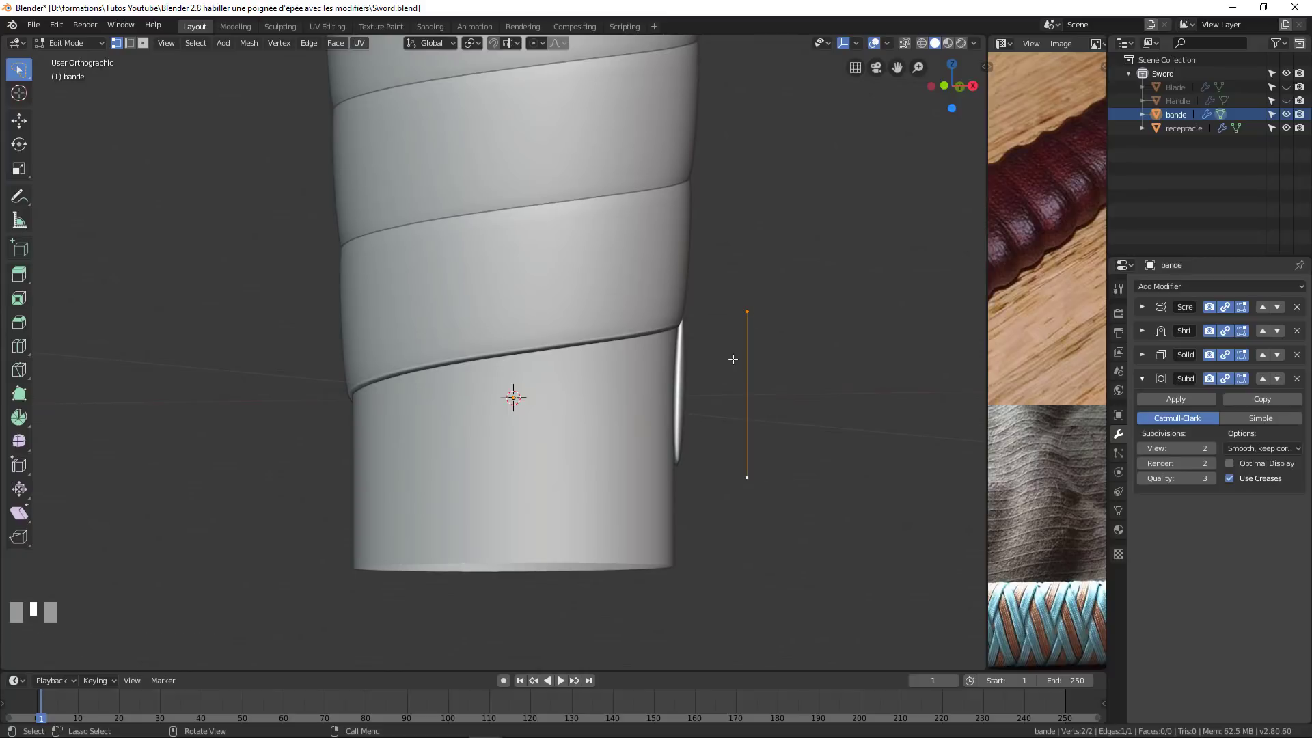
Subdivide the band's vertical profile edge with two cuts.
middle_drag(732, 360, 589, 360)
click(633, 339)
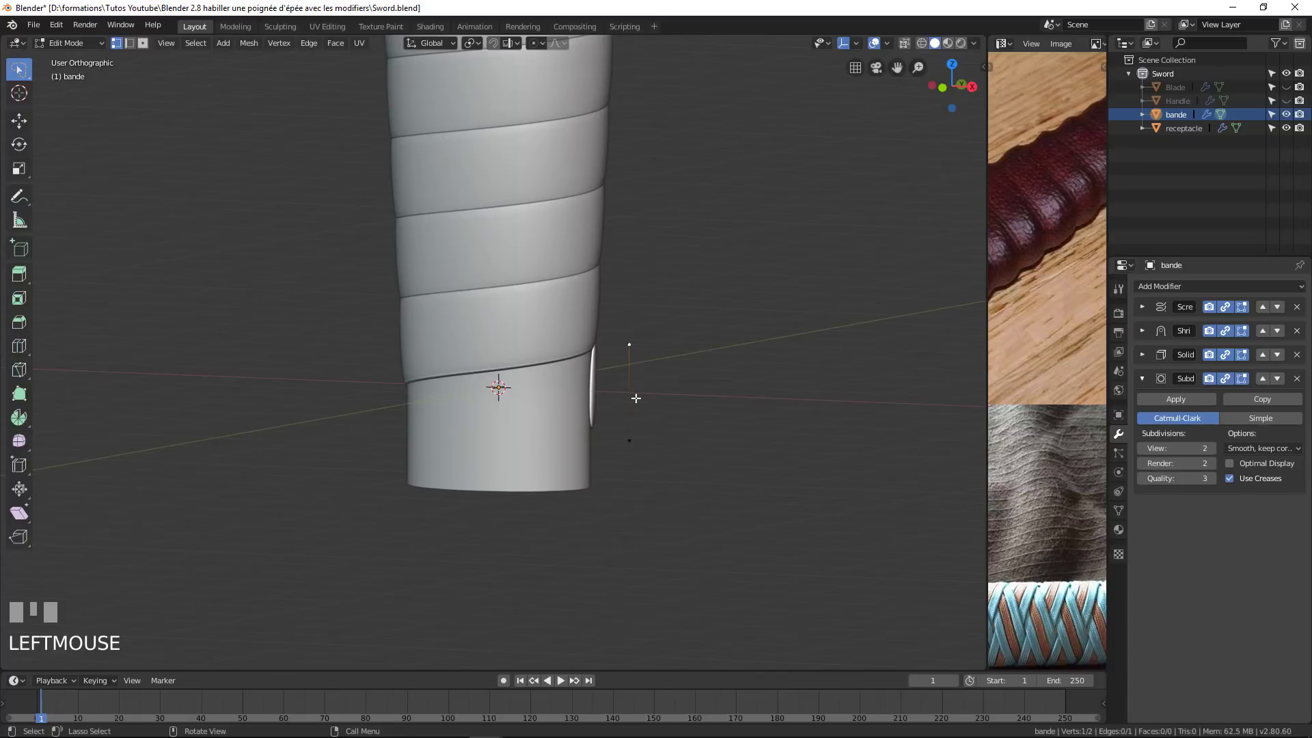
shift+click(629, 437)
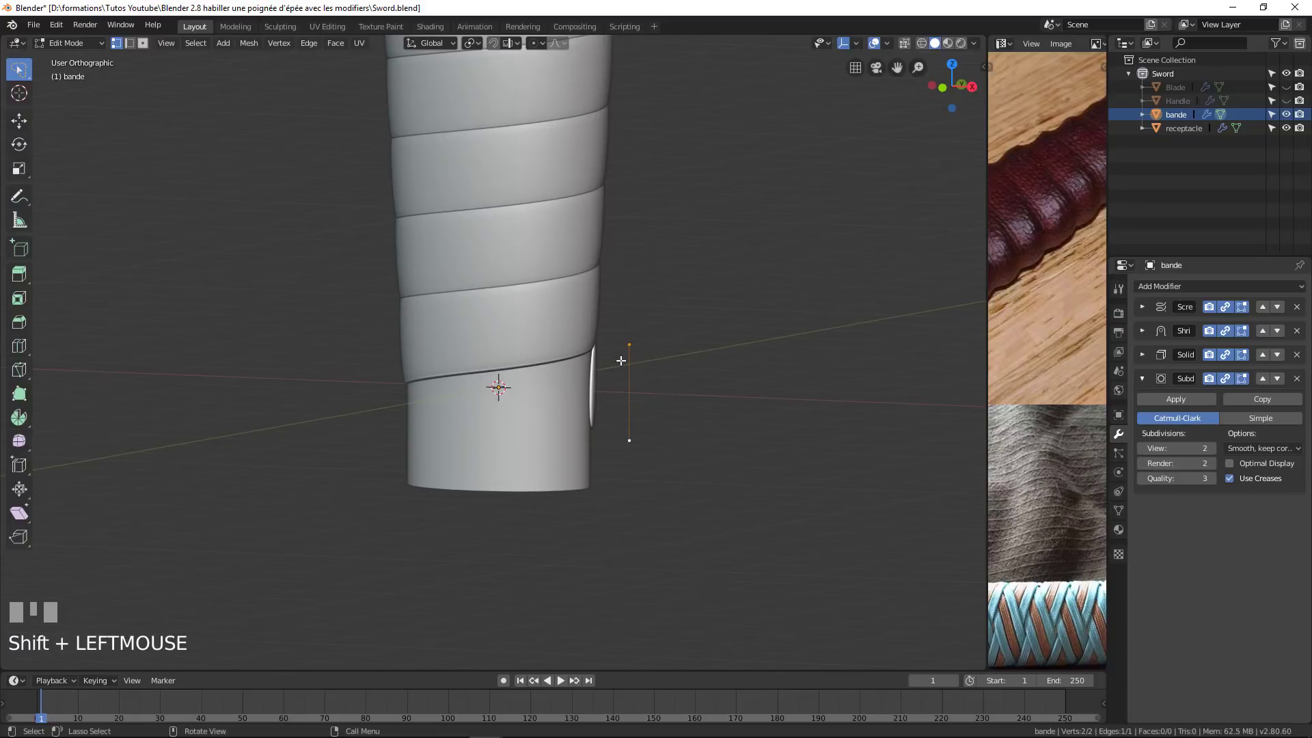
right_click(635, 343)
click(625, 344)
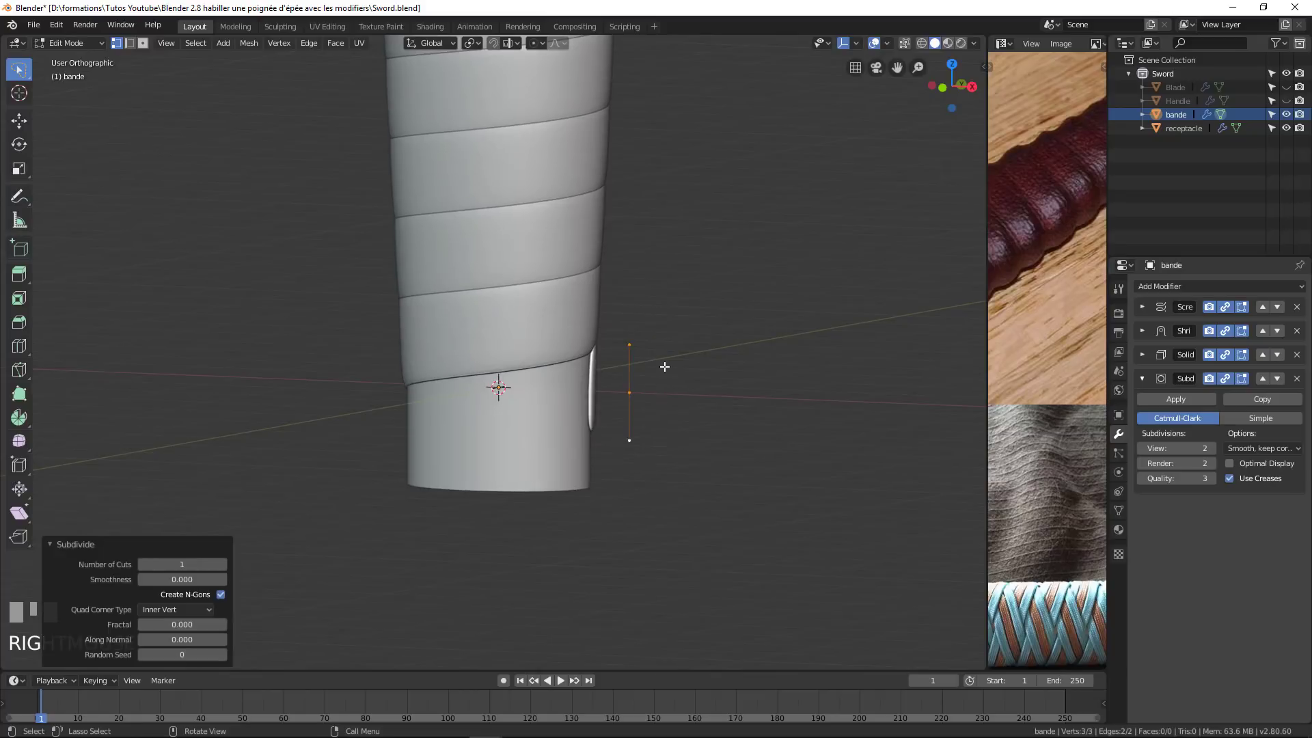
click(222, 565)
Move the upper new profile vertex up along Z by about 0.282 m, close to the edge's top end.
click(628, 376)
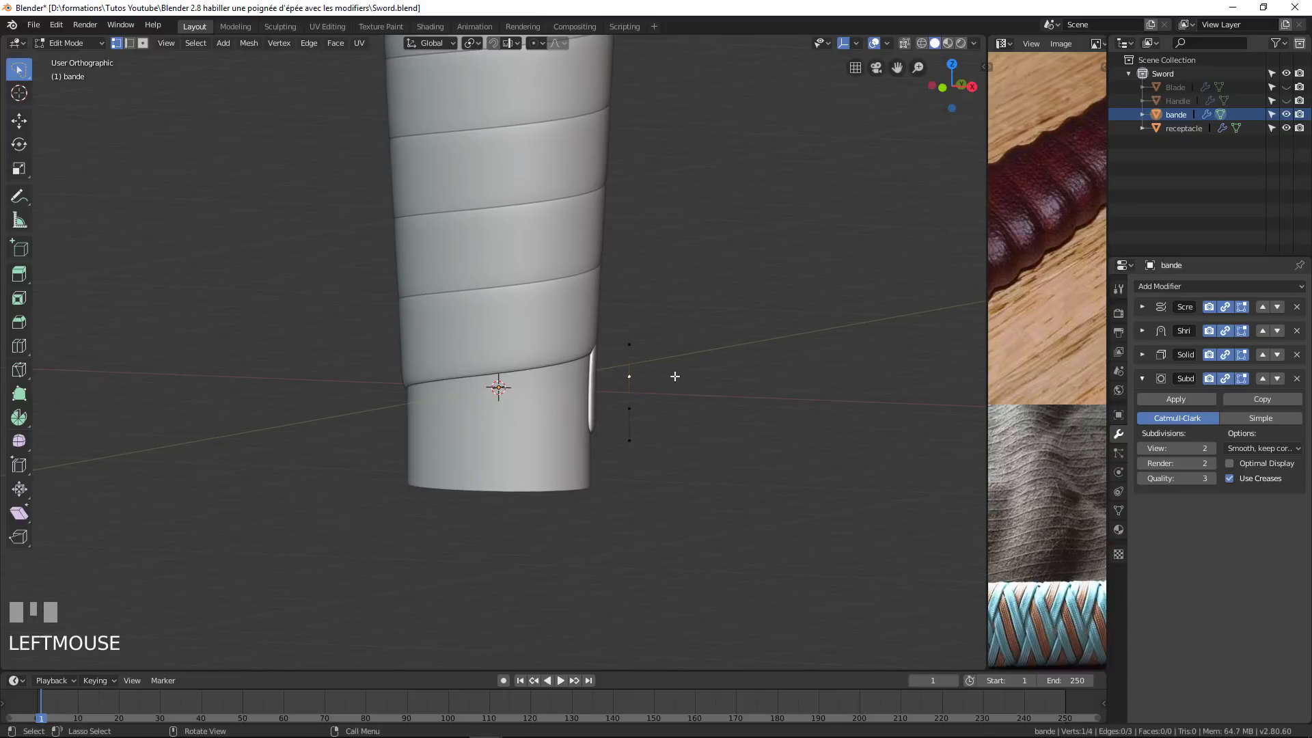
key(g)
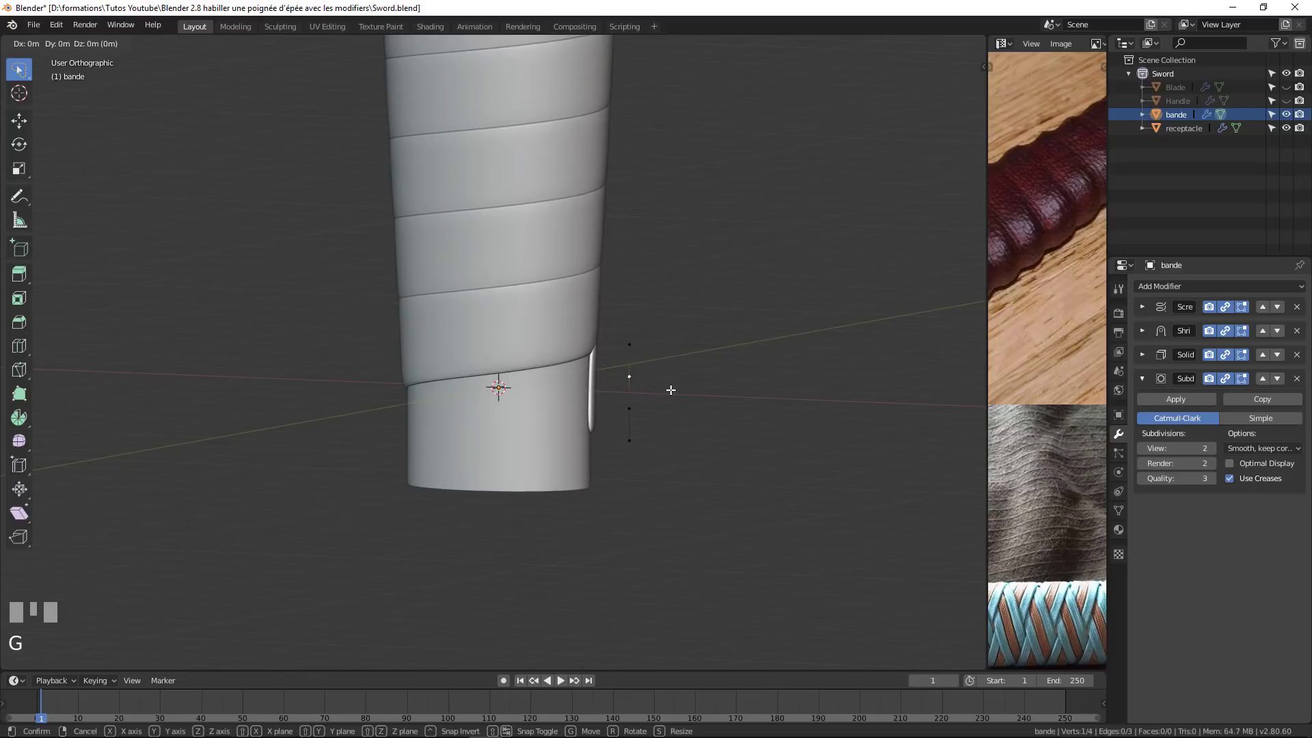
key(z)
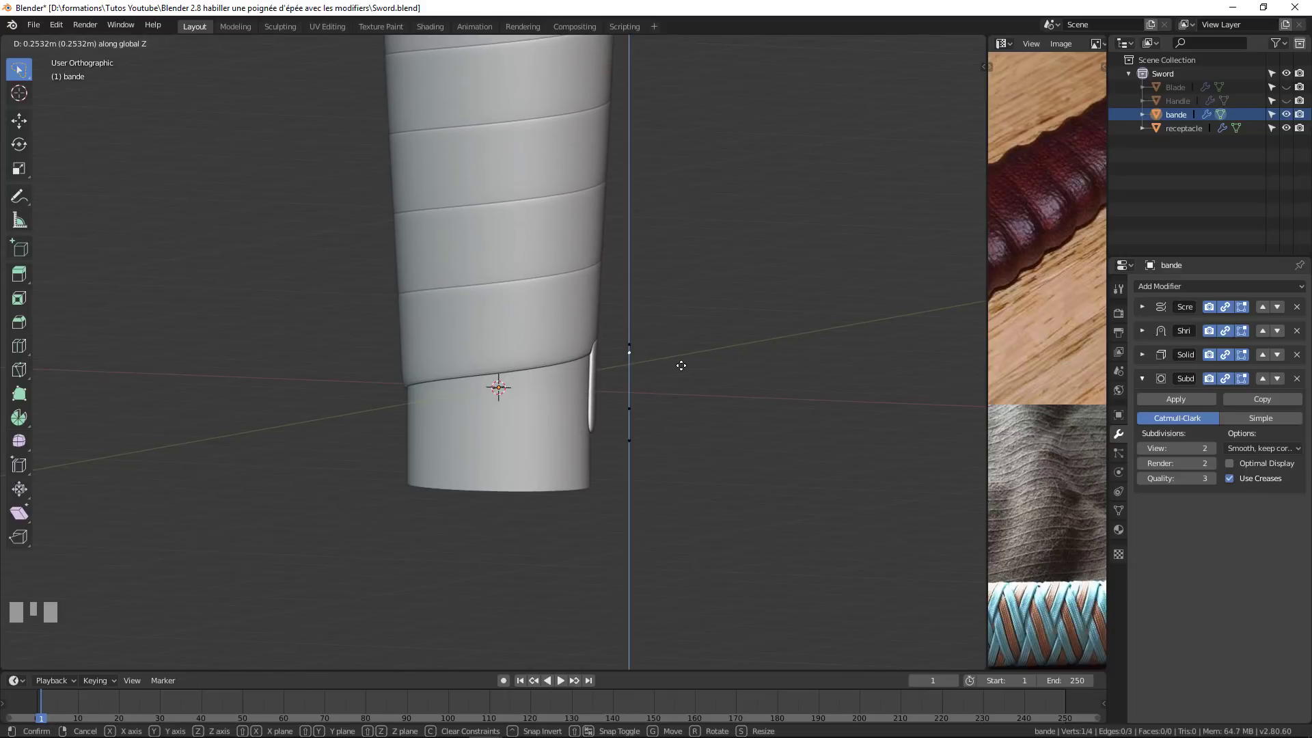
click(610, 406)
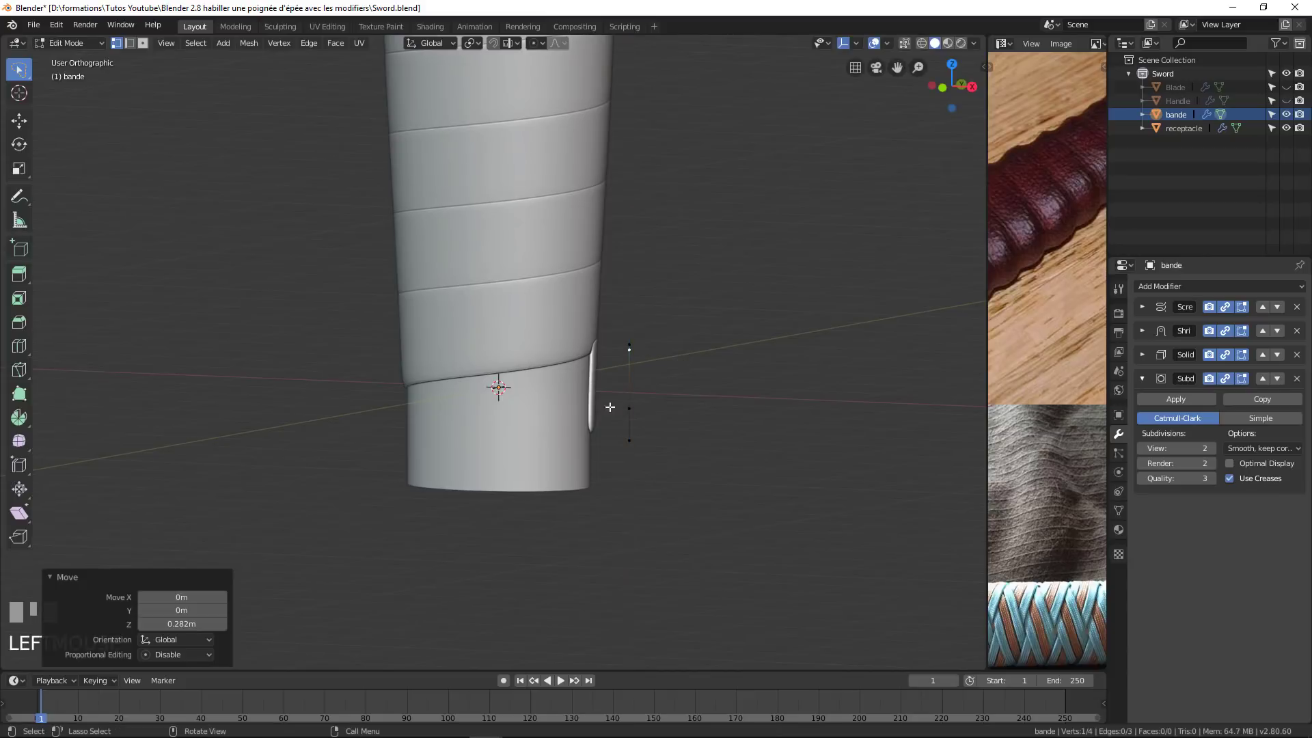
Examine the band's edges and starting end near the handle's base, and collapse the Subdivision Surface settings.
scroll(614, 380, up, 2)
middle_drag(615, 380, 552, 371)
scroll(458, 375, down, 5)
scroll(607, 372, down, 2)
middle_click(585, 384)
scroll(571, 359, up, 2)
scroll(645, 416, up, 3)
middle_drag(617, 407, 583, 402)
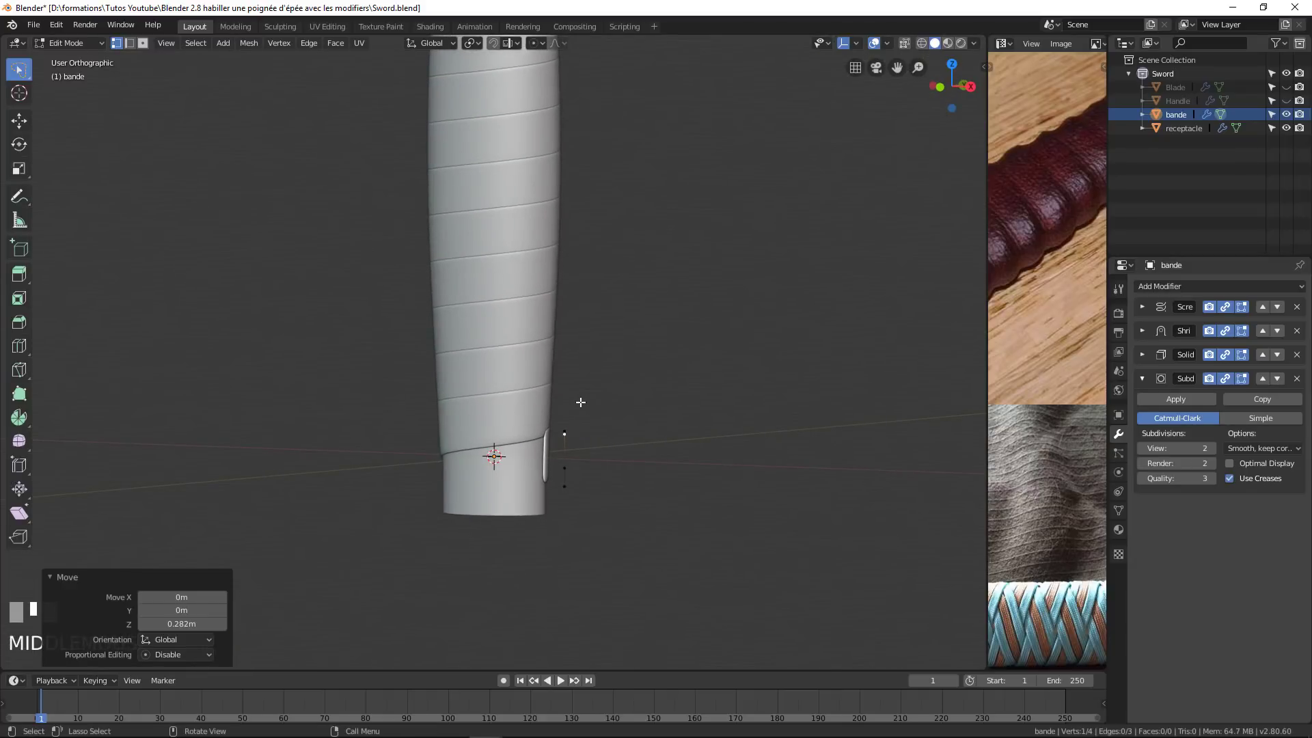
middle_drag(545, 412, 492, 410)
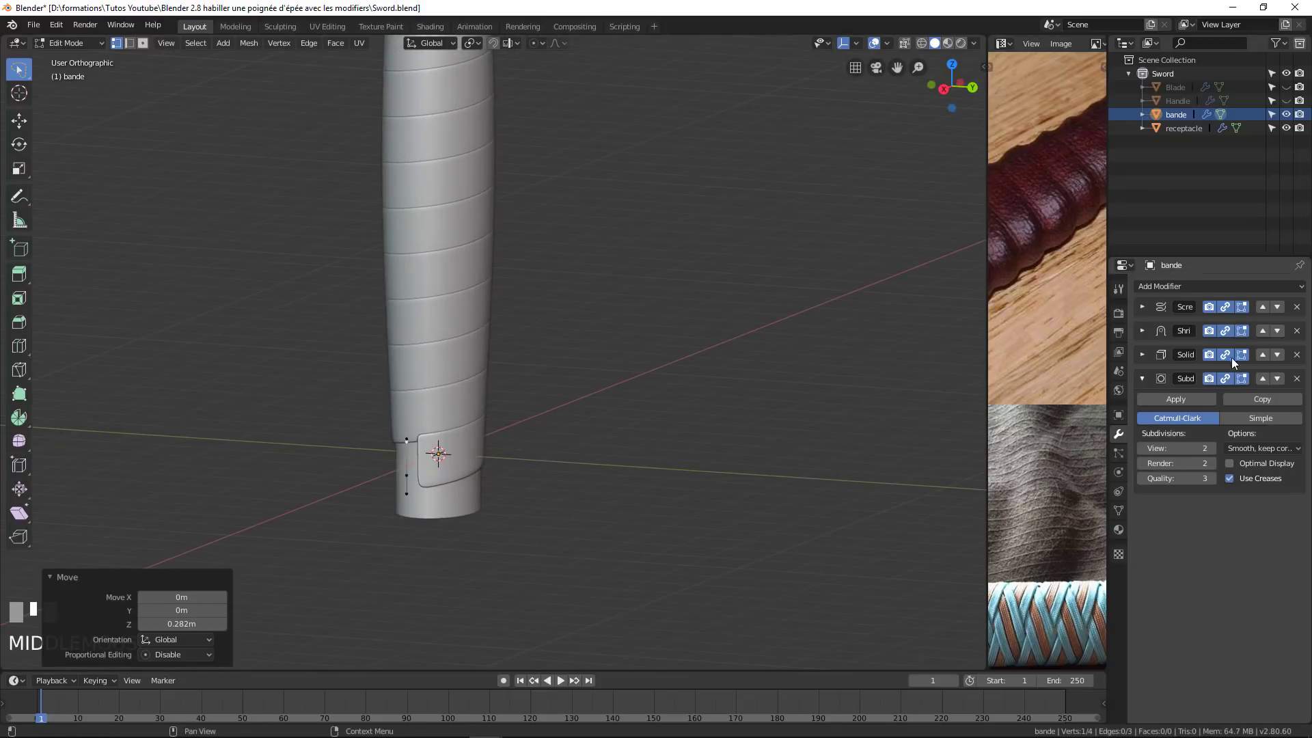
click(1144, 379)
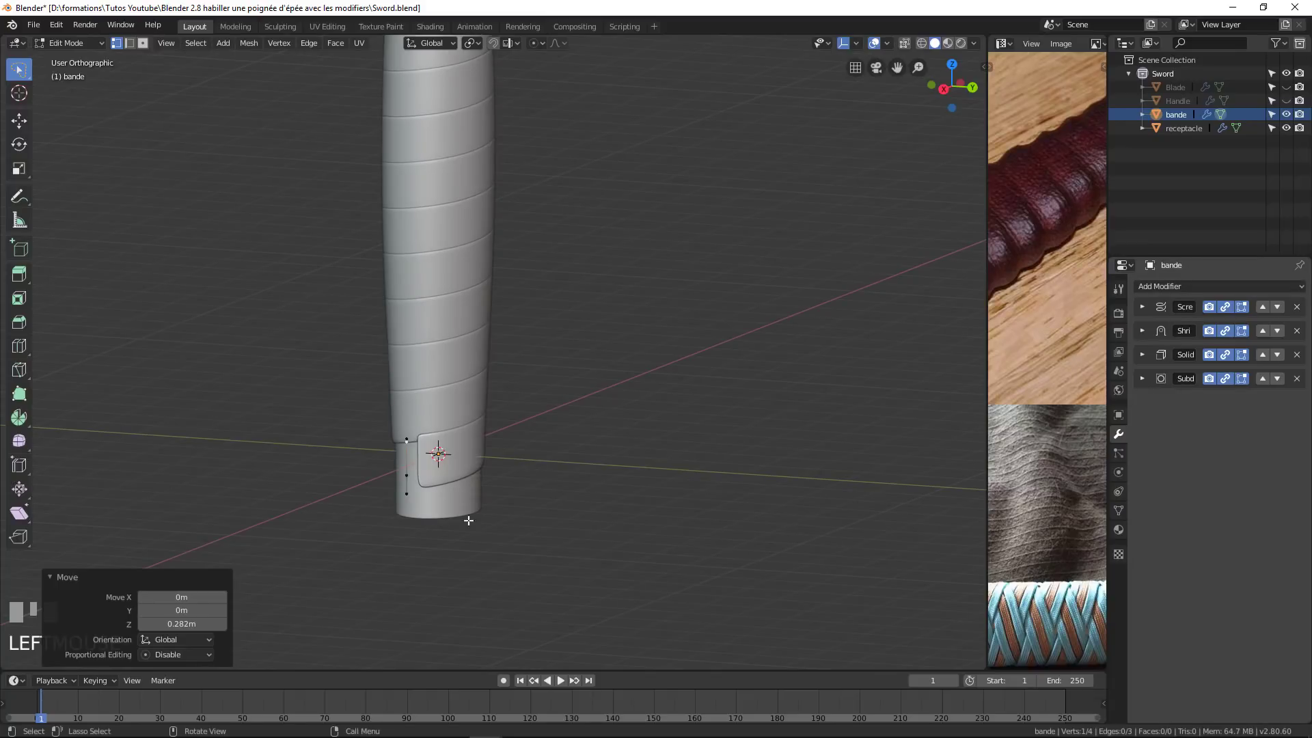
Examine the wrapped band from its starting end at the base up to the handle's far end.
middle_drag(393, 360, 470, 362)
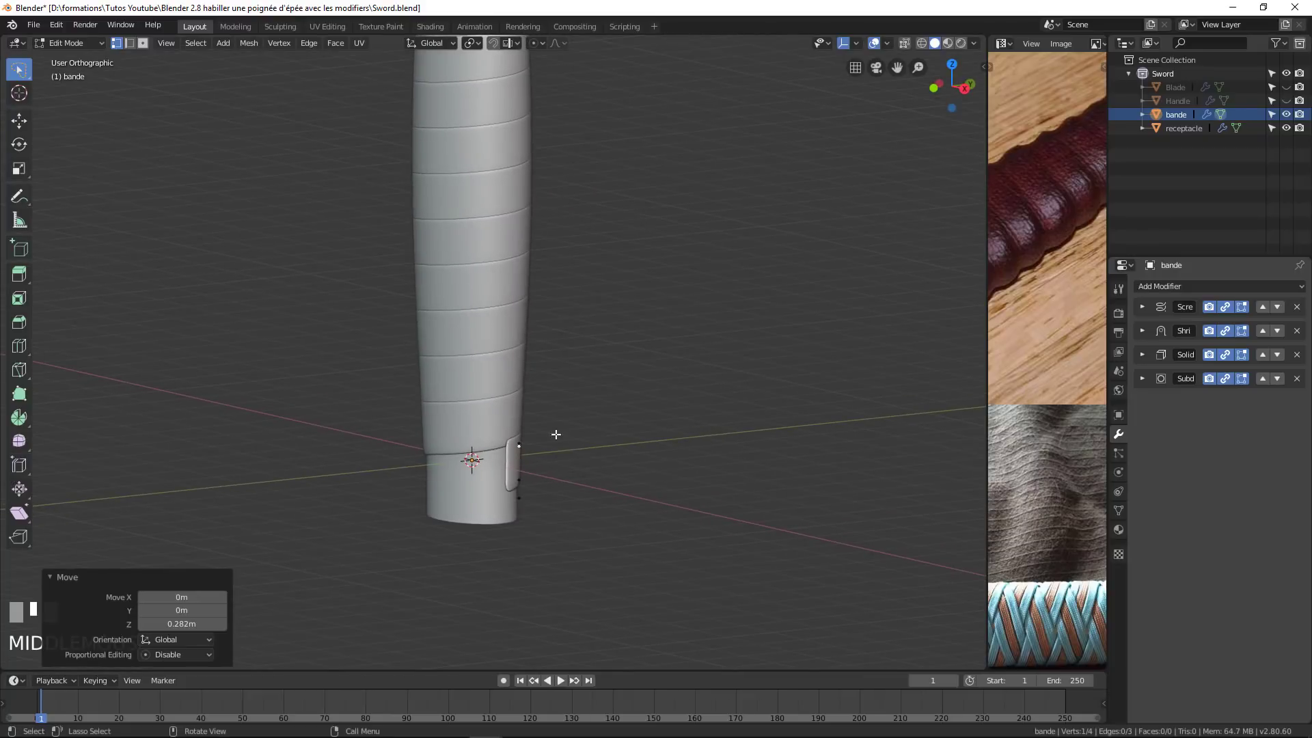
scroll(570, 470, up, 5)
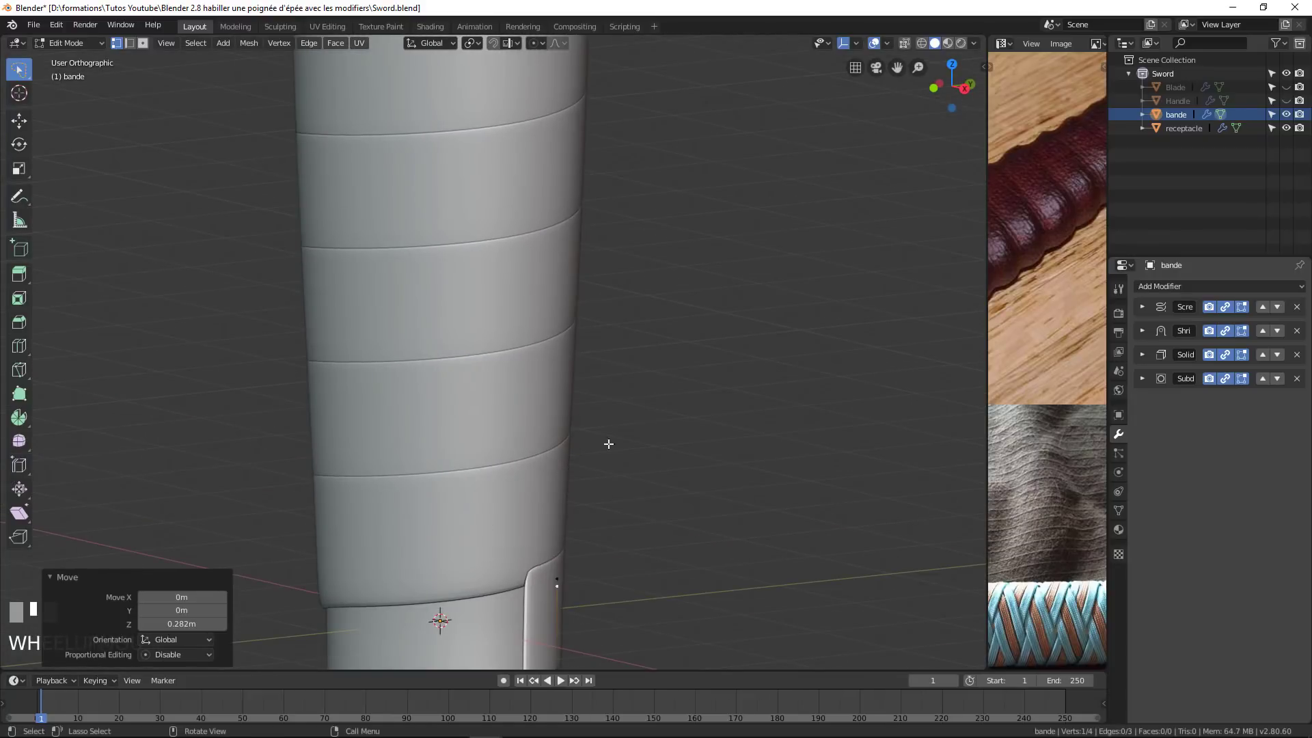
scroll(543, 237, down, 4)
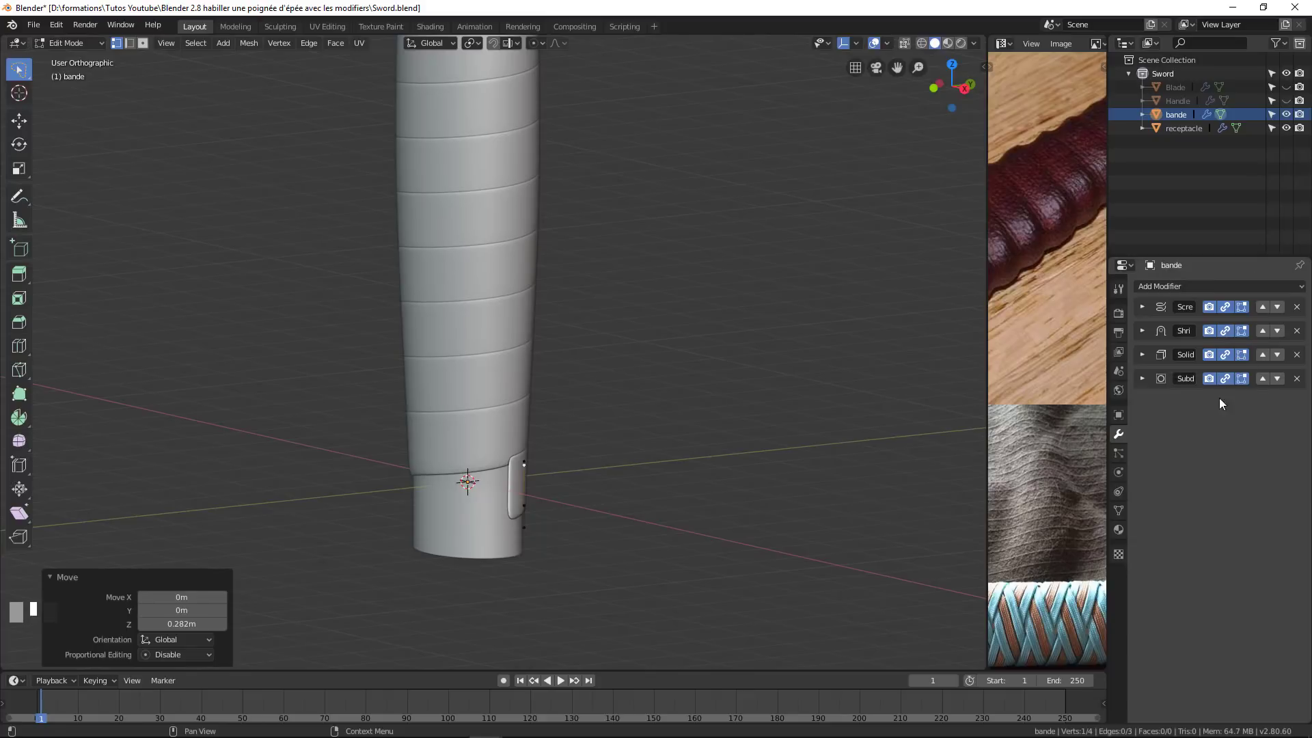
scroll(536, 431, down, 4)
scroll(529, 287, up, 4)
scroll(528, 259, down, 2)
shift+middle_drag(528, 304, 532, 320)
scroll(532, 320, down, 3)
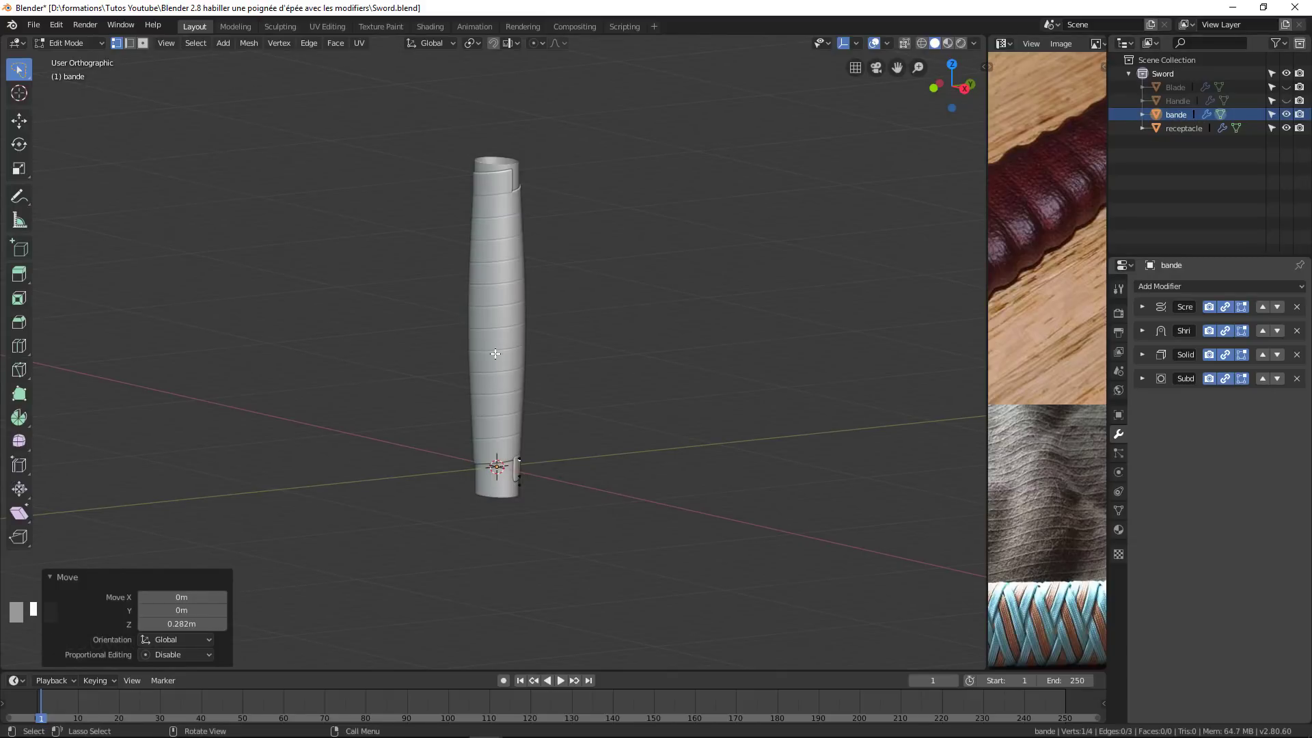
Leave mesh editing and duplicate the band object in place.
key(Tab)
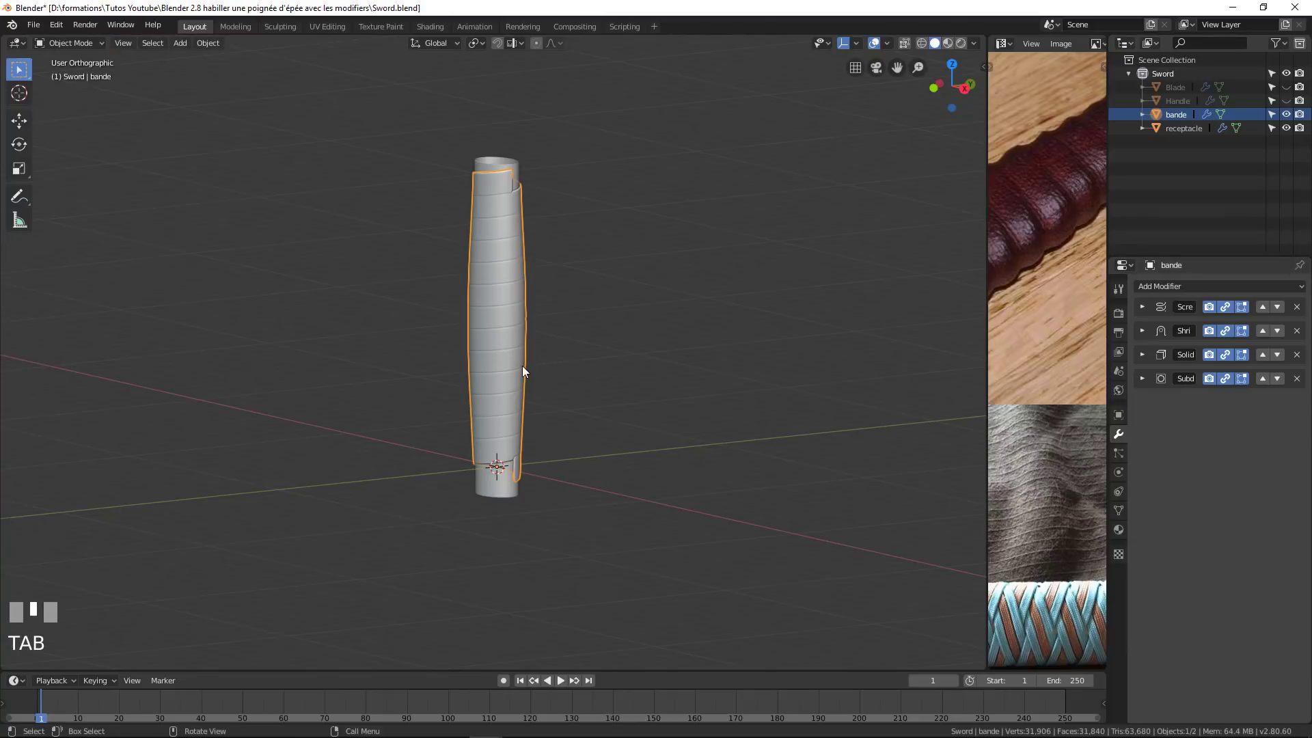
key(shift+d)
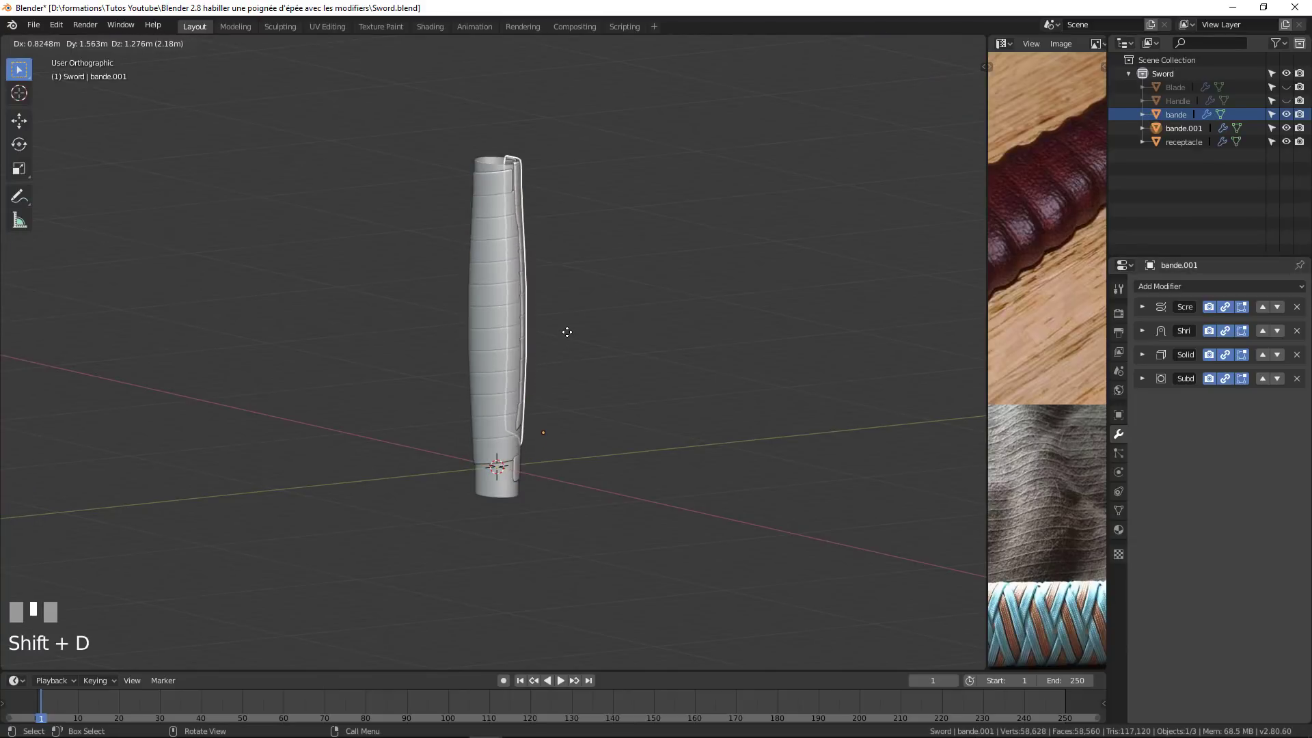
right_click(567, 332)
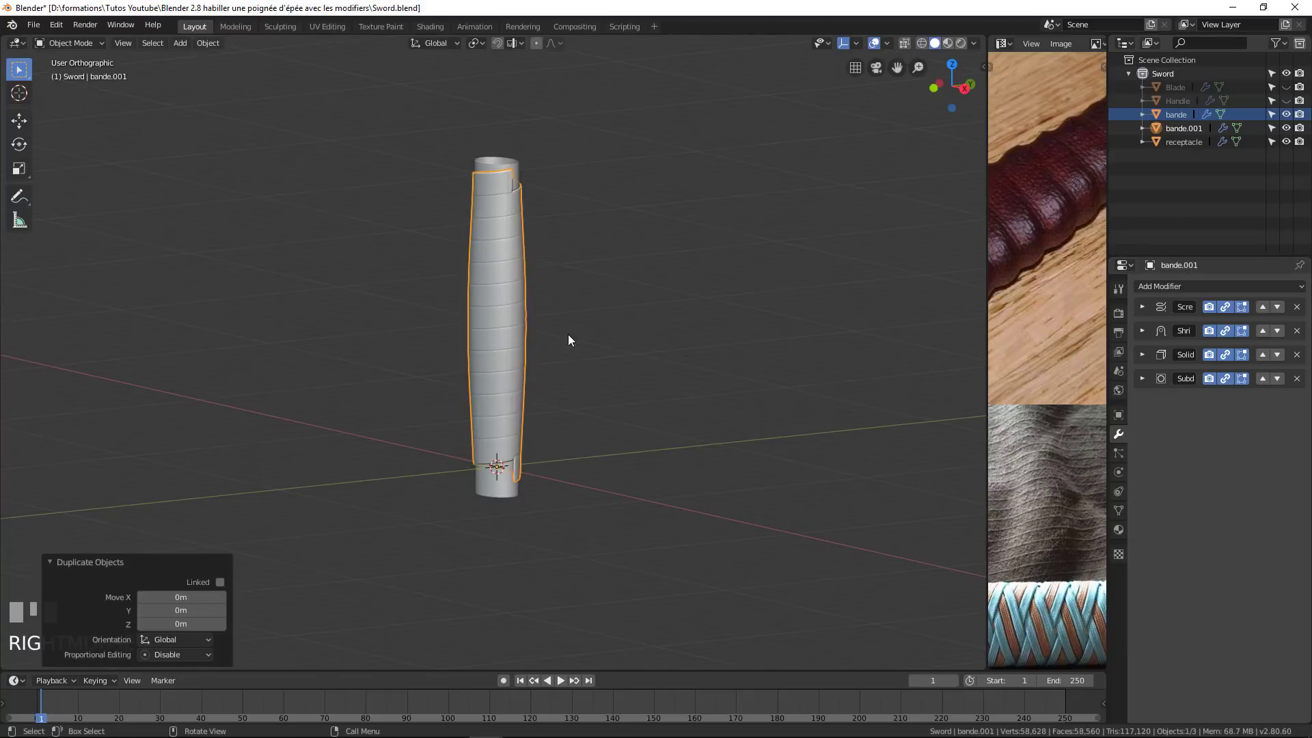
Rename the duplicated band bande-sauvegarde and hide it.
double_click(1192, 127)
key(Return)
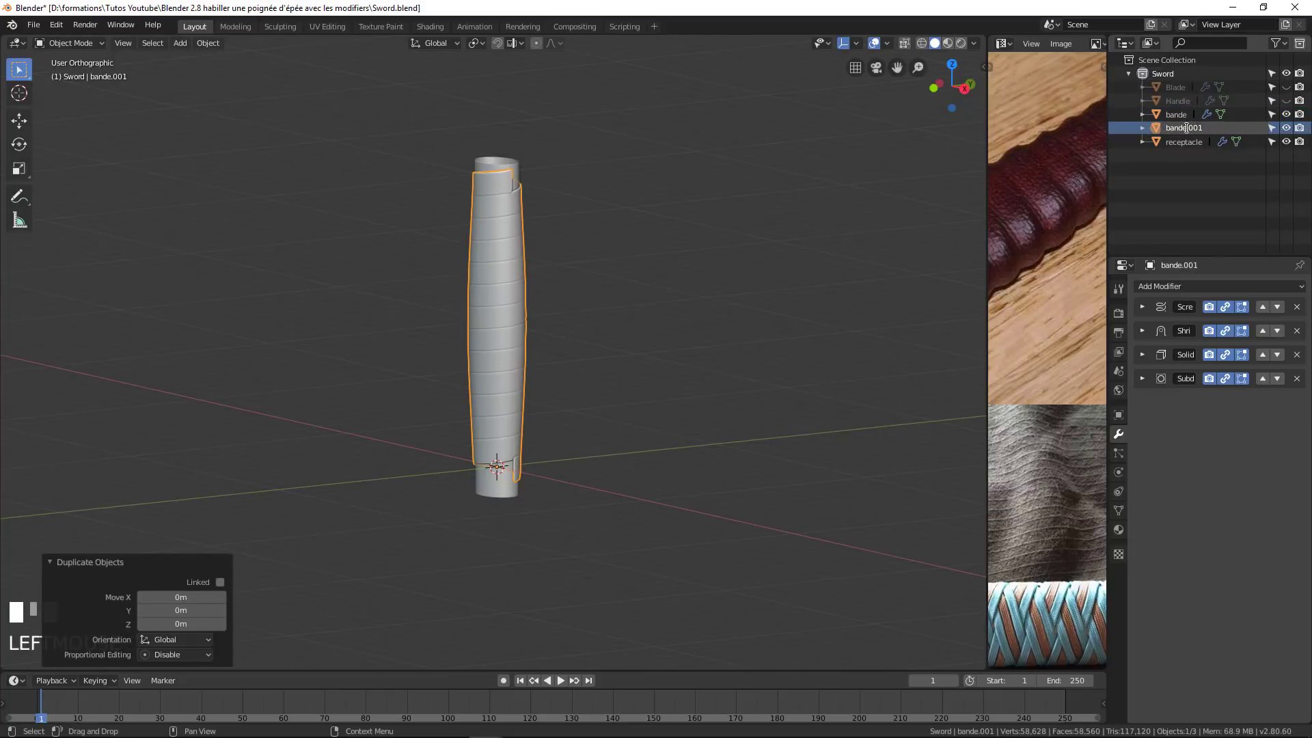
double_click(1187, 128)
key(BackSpace)
key(BackSpace)
key(BackSpace)
key(BackSpace)
text(-sauvegarde)
click(1234, 176)
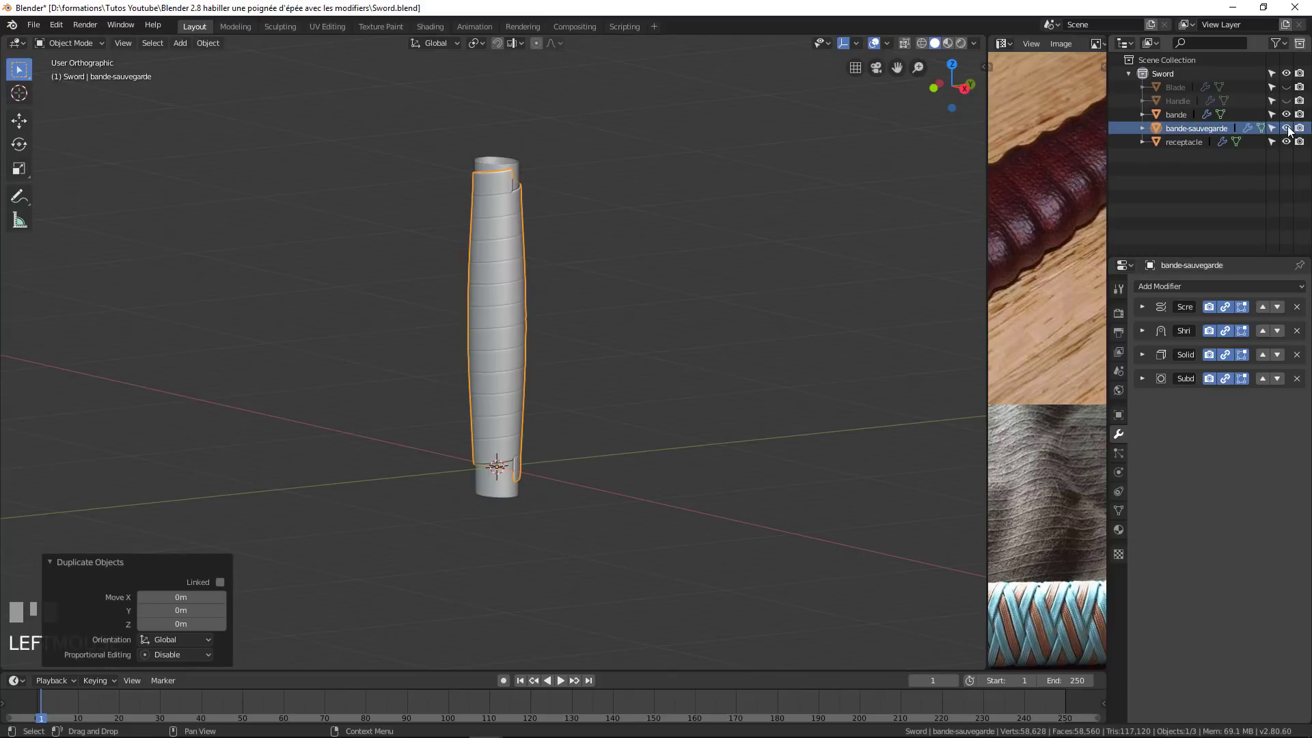
click(1287, 128)
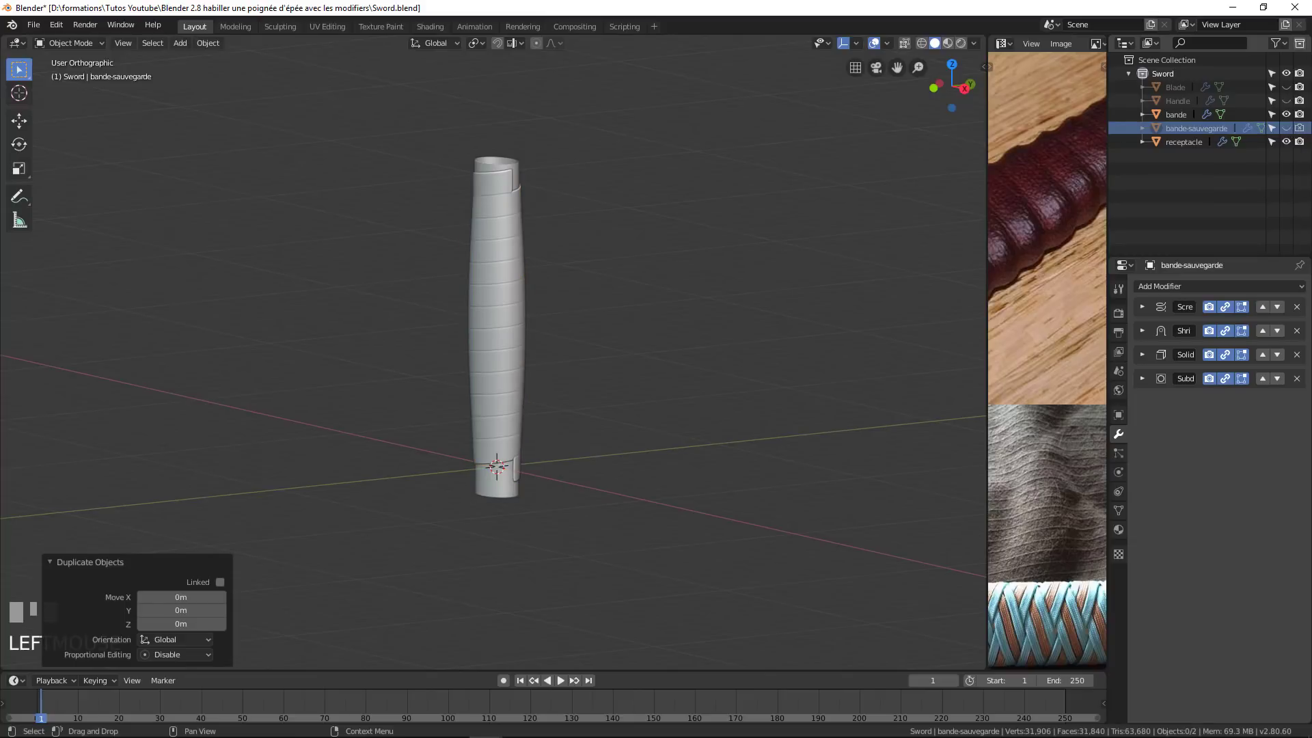
Apply the Screw, Shrinkwrap and Solidify modifiers on the original bande object, leaving Subdivision Surface unapplied.
click(1178, 113)
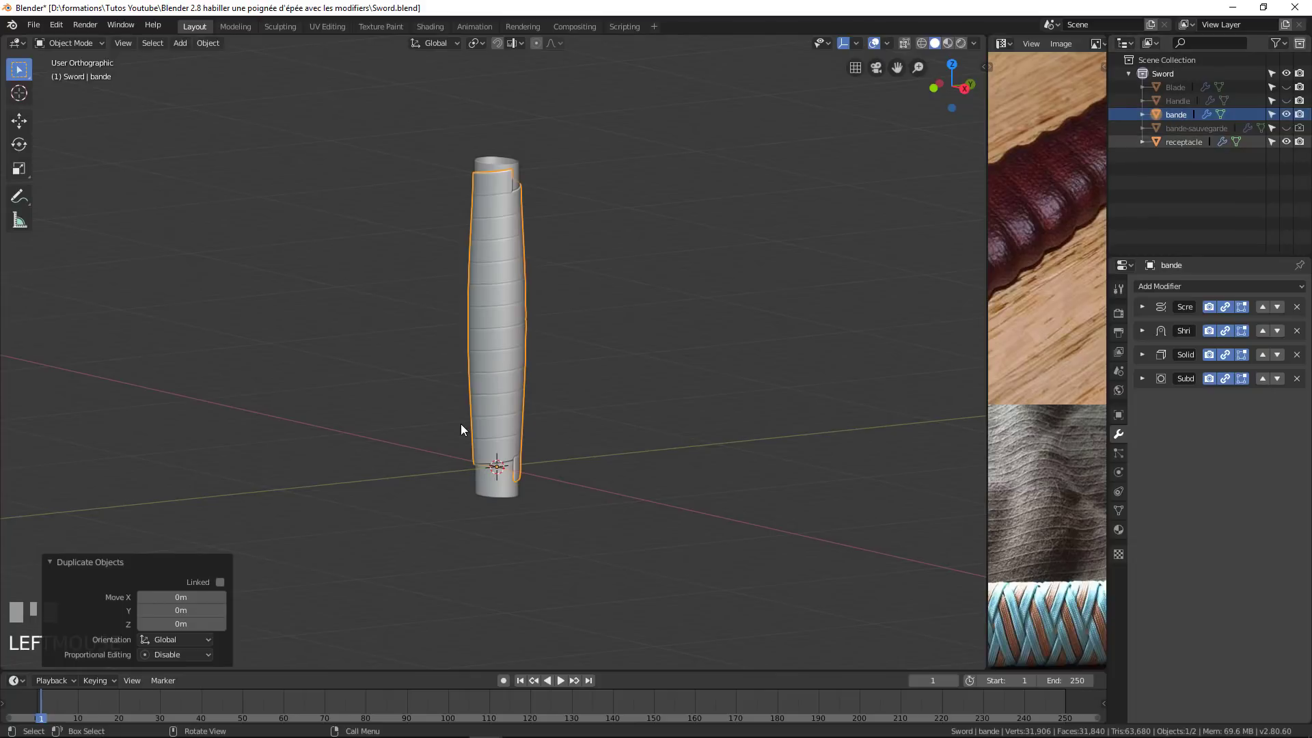
scroll(479, 411, down, 3)
middle_drag(494, 398, 552, 416)
scroll(554, 421, up, 2)
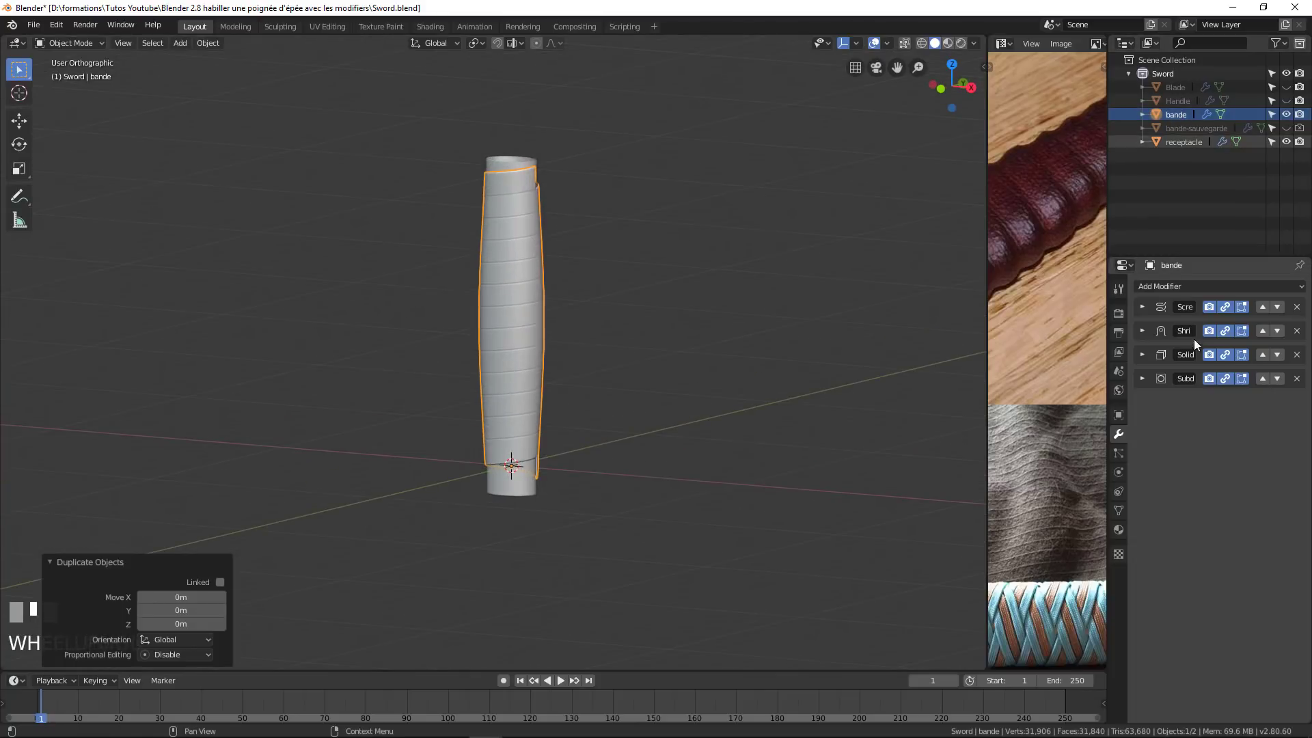
click(1142, 307)
click(1142, 481)
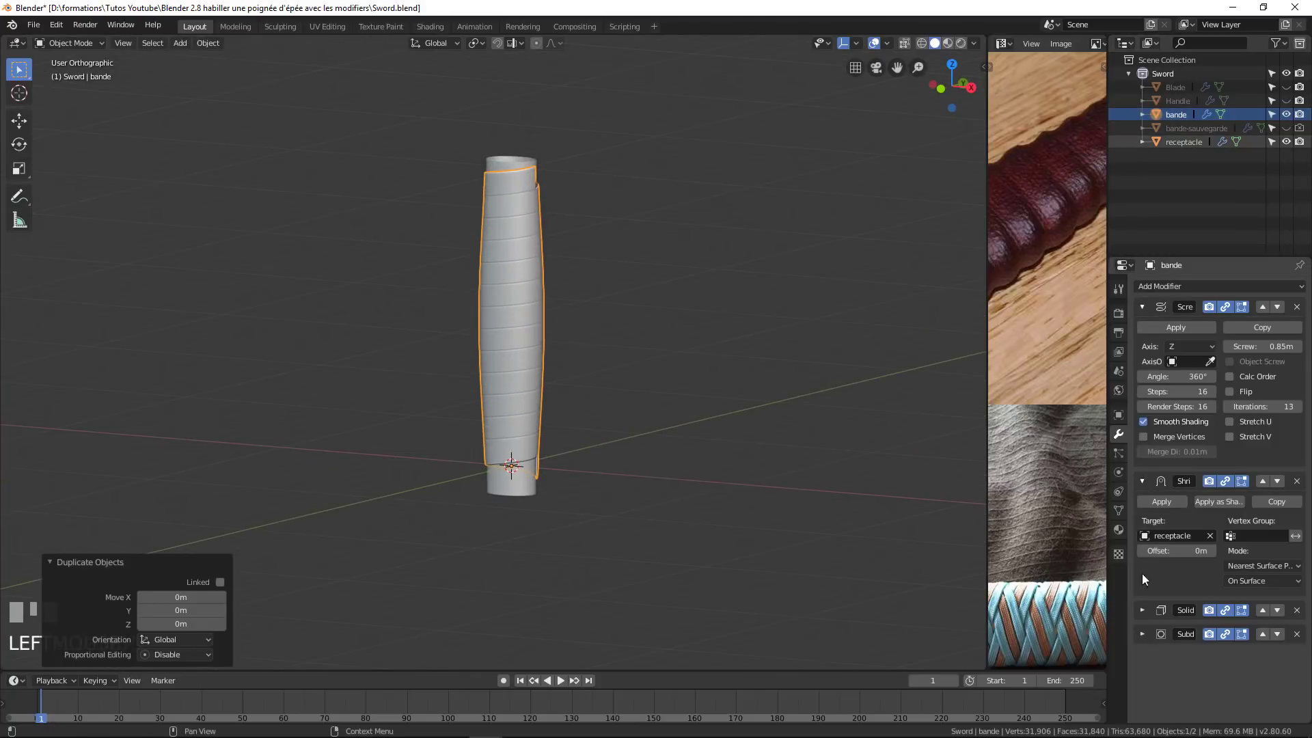
click(1142, 609)
scroll(1204, 507, down, 2)
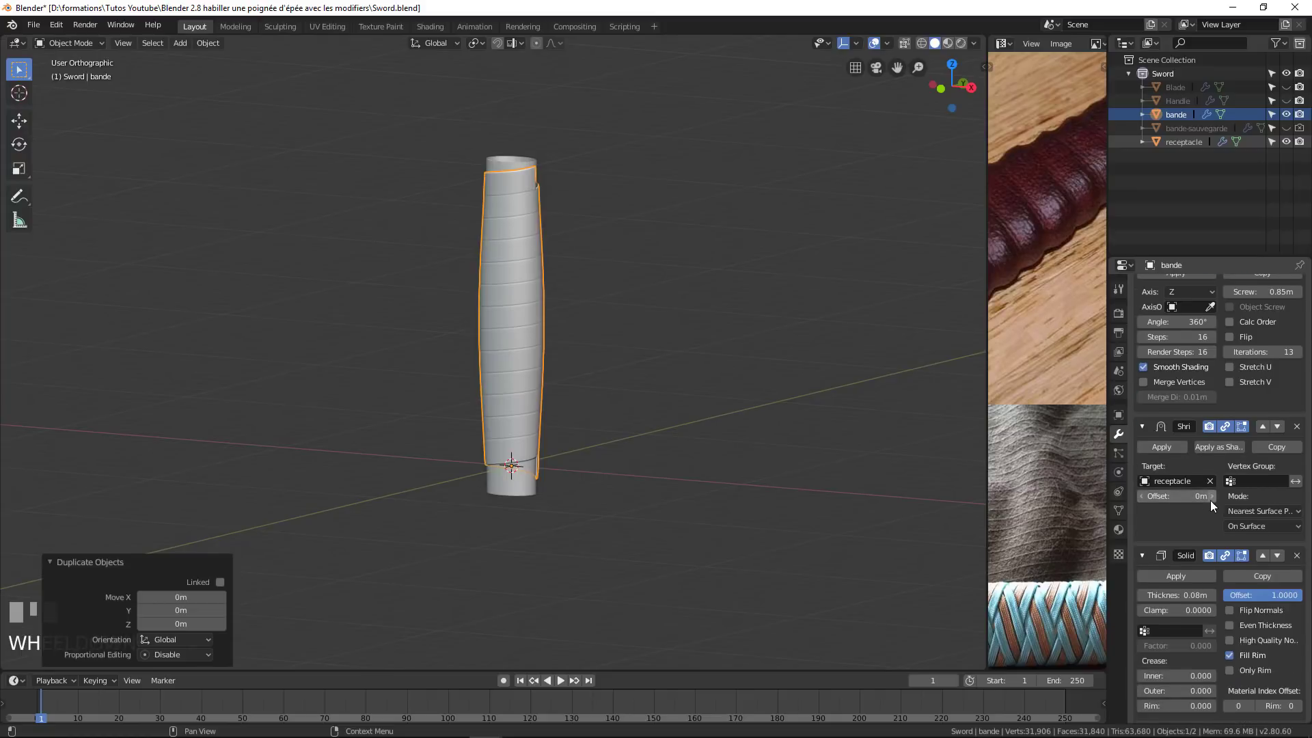
scroll(1211, 500, up, 2)
click(1186, 326)
click(1186, 327)
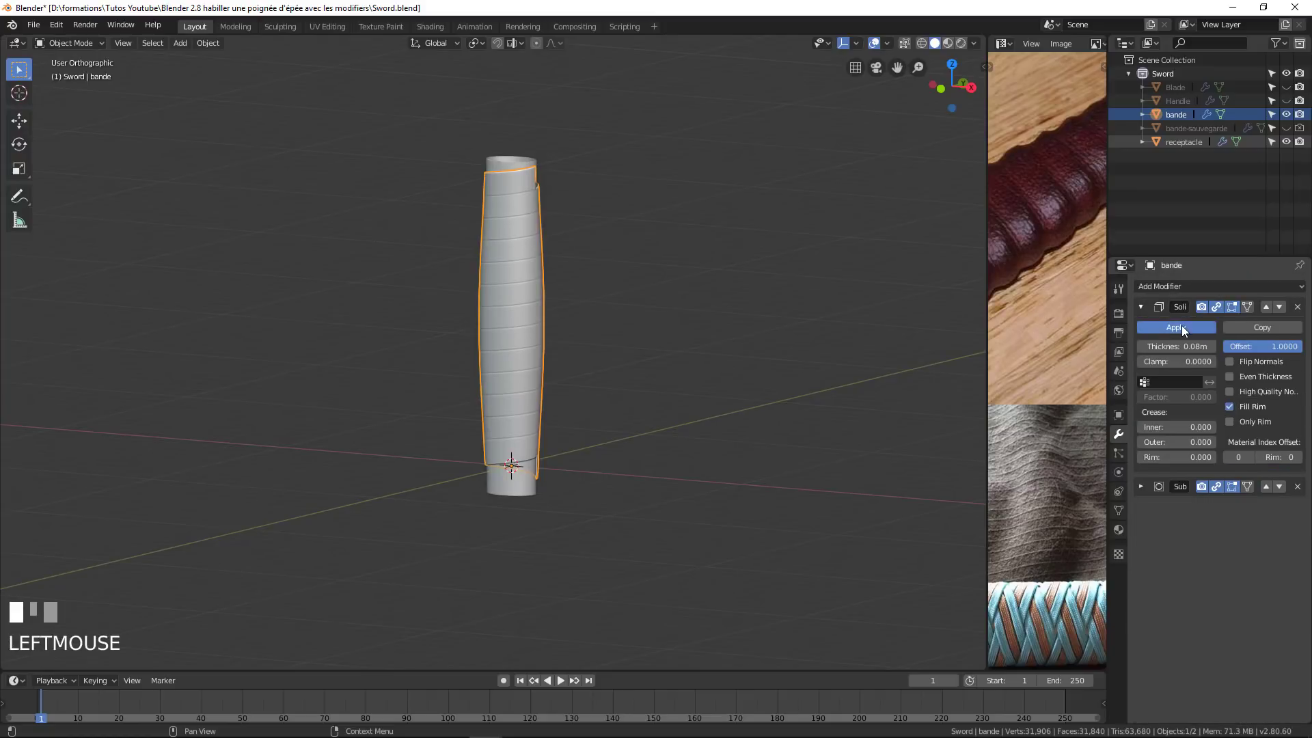
click(1185, 327)
Open the band's converted mesh for editing, framing the lower turns of the handle.
scroll(601, 369, up, 4)
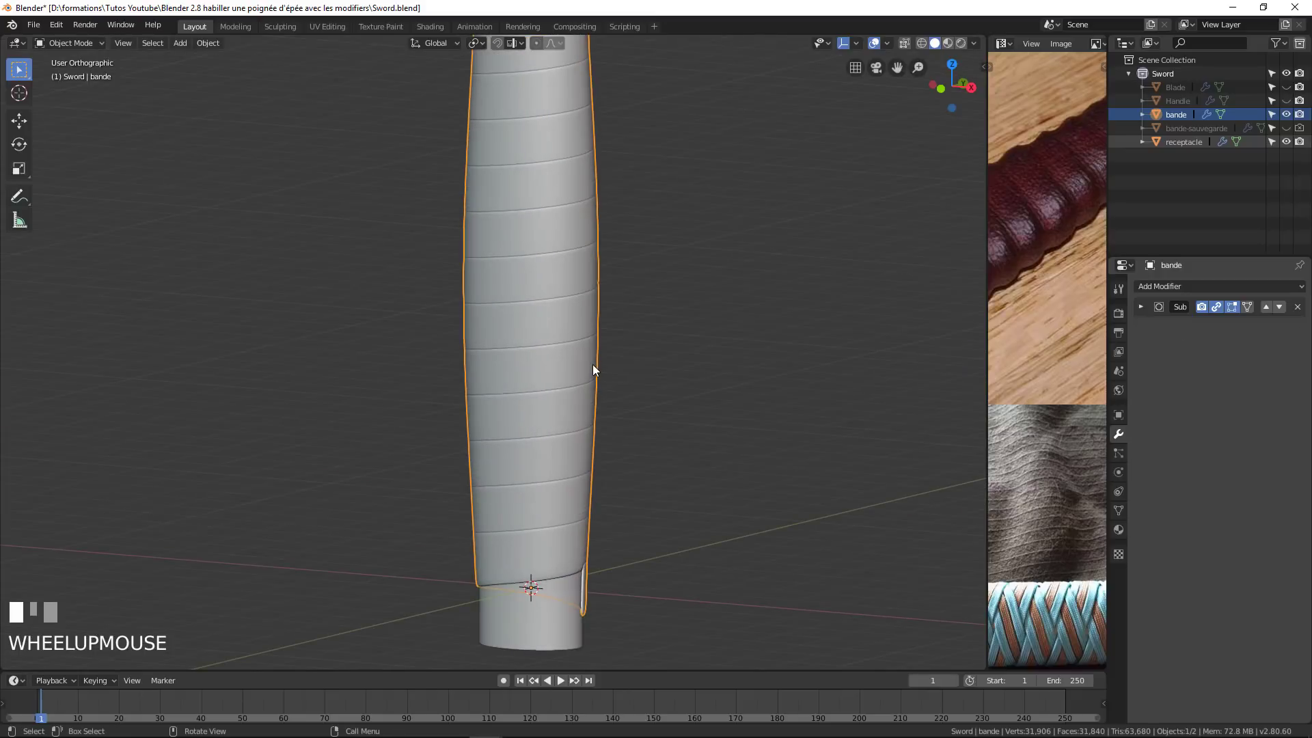
key(Tab)
shift+middle_drag(593, 382, 594, 321)
scroll(593, 321, up, 3)
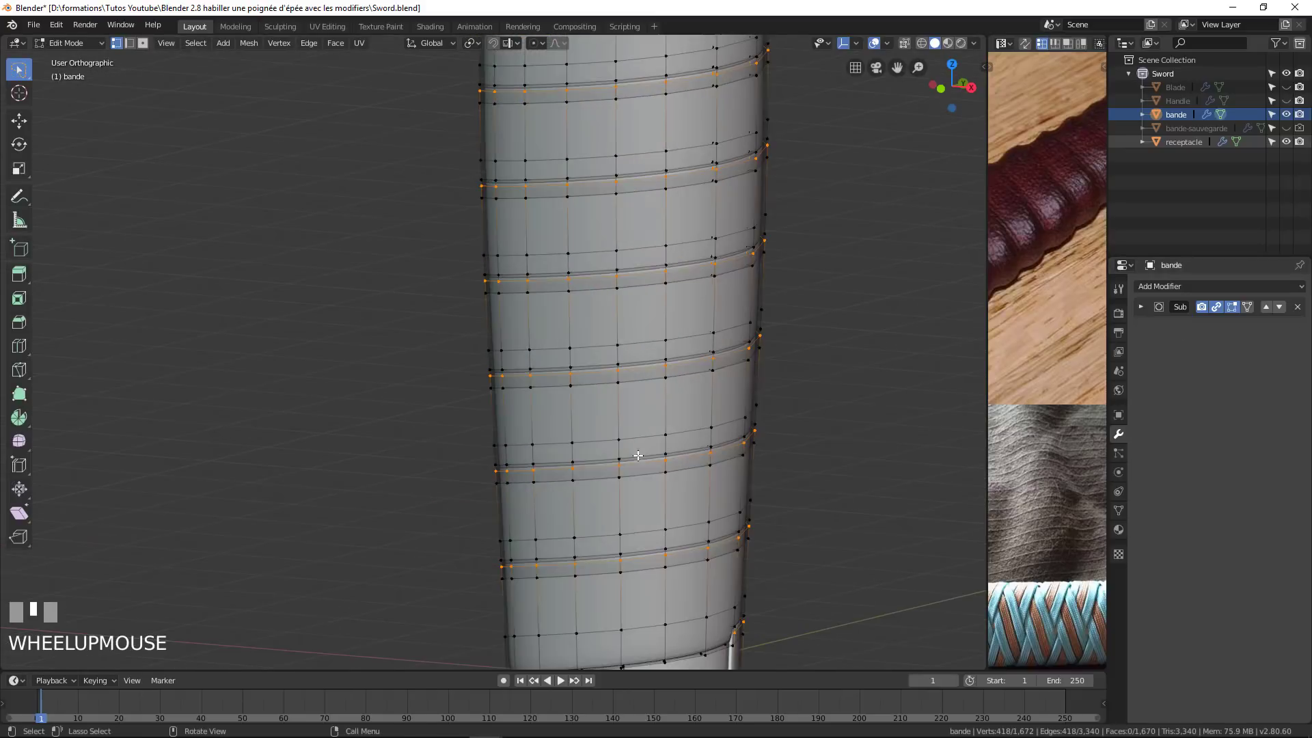
Examine the selected vertices along the upper edges of the turns near the handle's base.
shift+middle_drag(639, 459, 617, 444)
scroll(633, 446, down, 2)
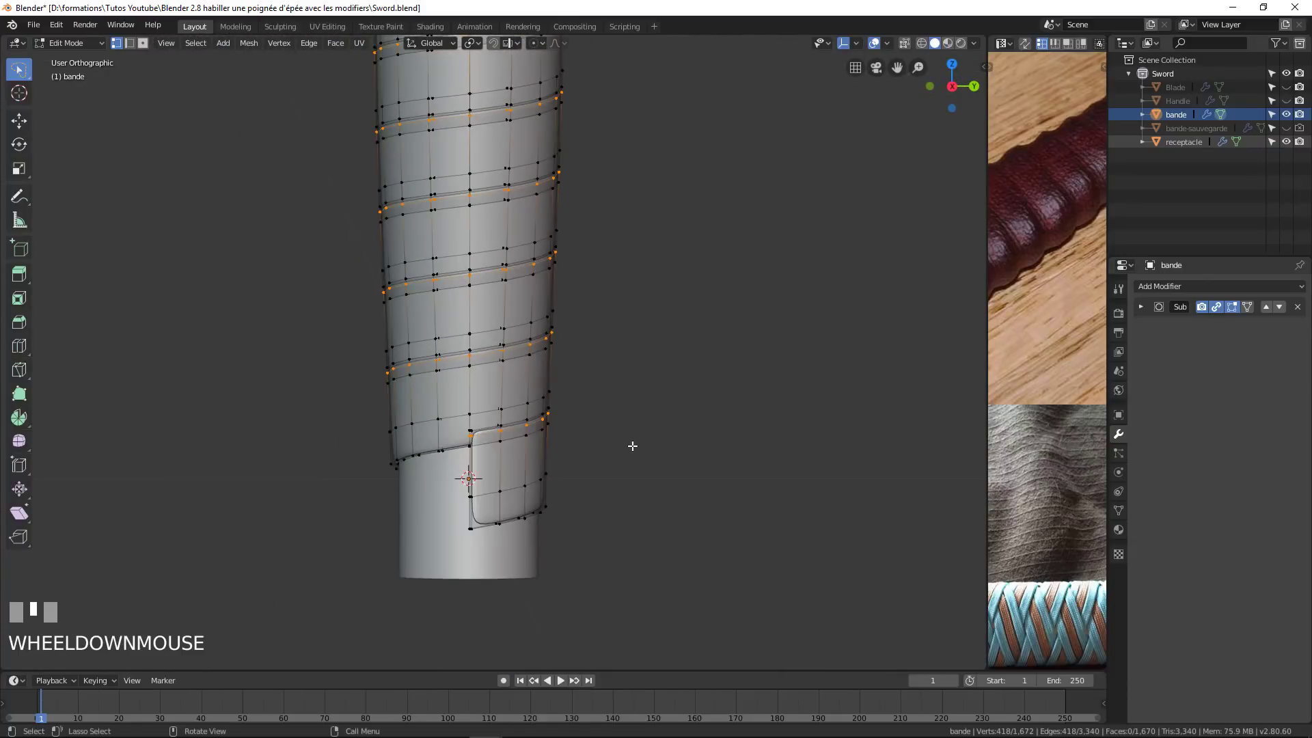
scroll(617, 459, up, 1)
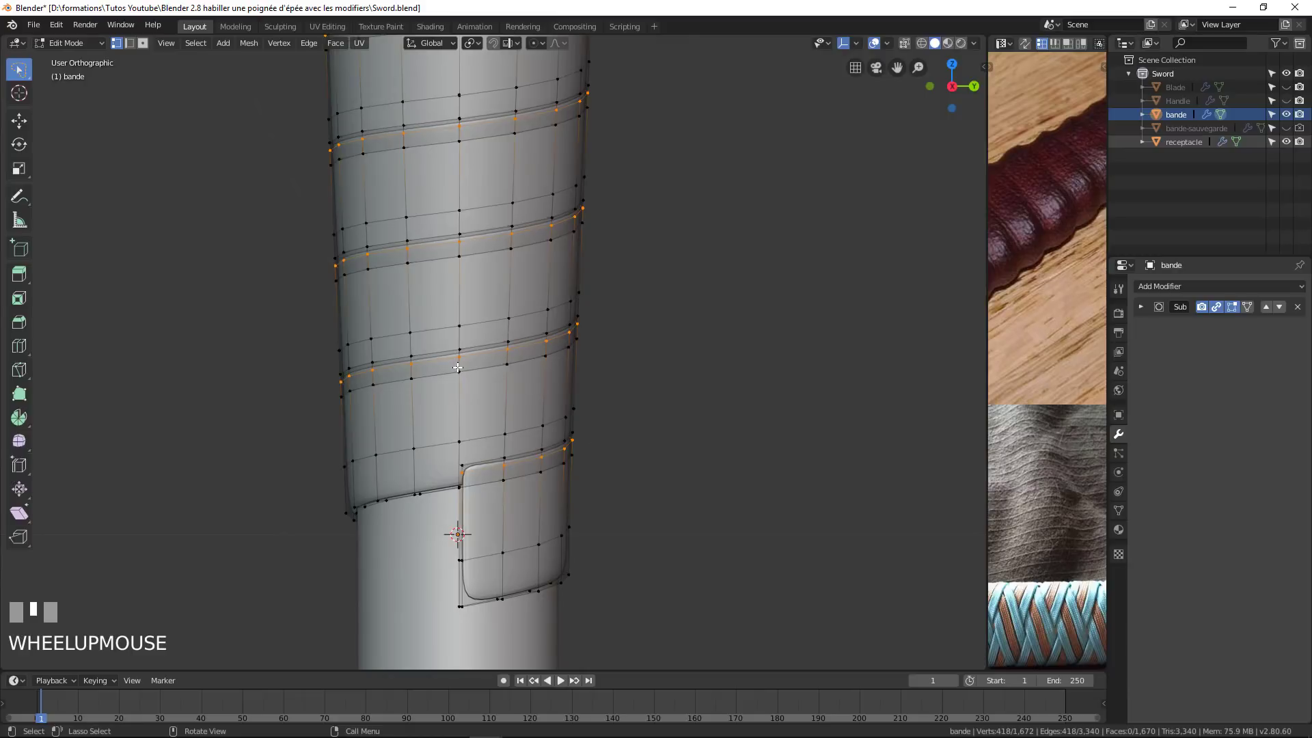
middle_drag(541, 462, 617, 466)
scroll(617, 465, down, 1)
middle_click(624, 460)
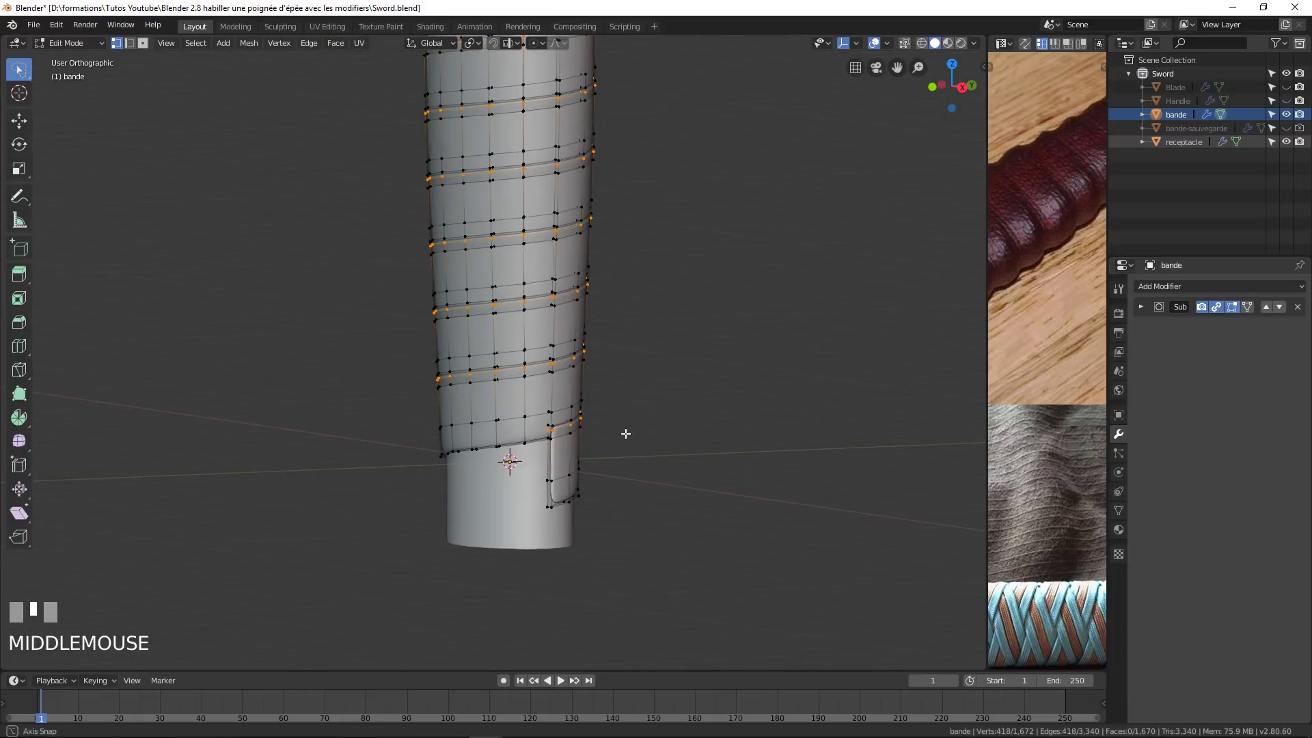
scroll(599, 484, up, 1)
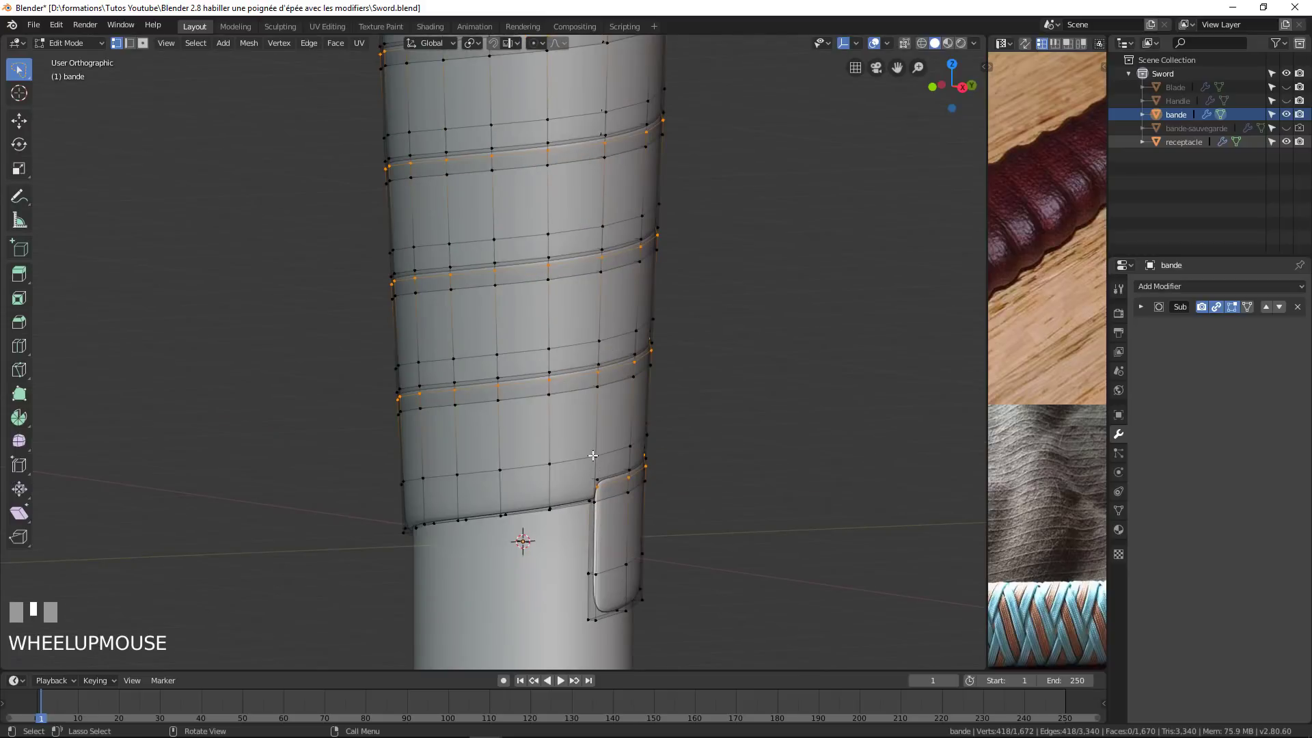
scroll(593, 454, down, 2)
scroll(592, 453, up, 1)
scroll(602, 452, down, 1)
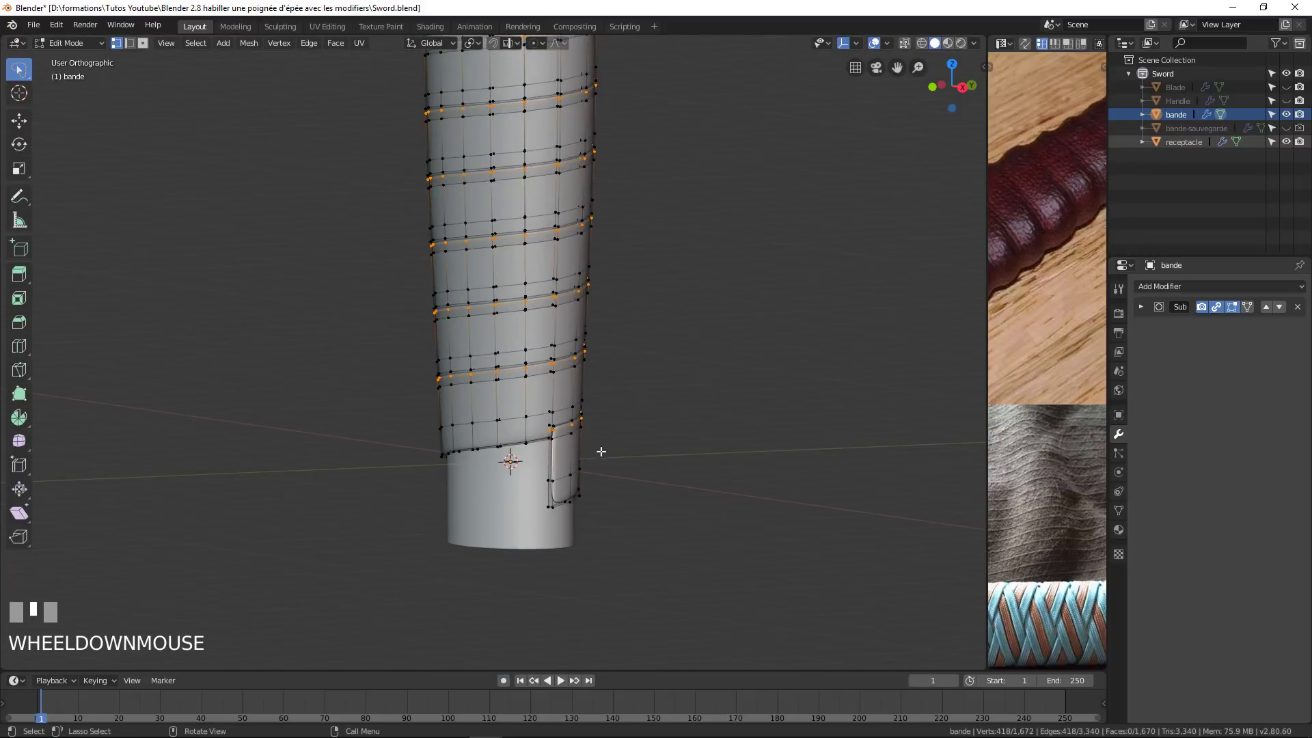
key(s)
key(shift+z)
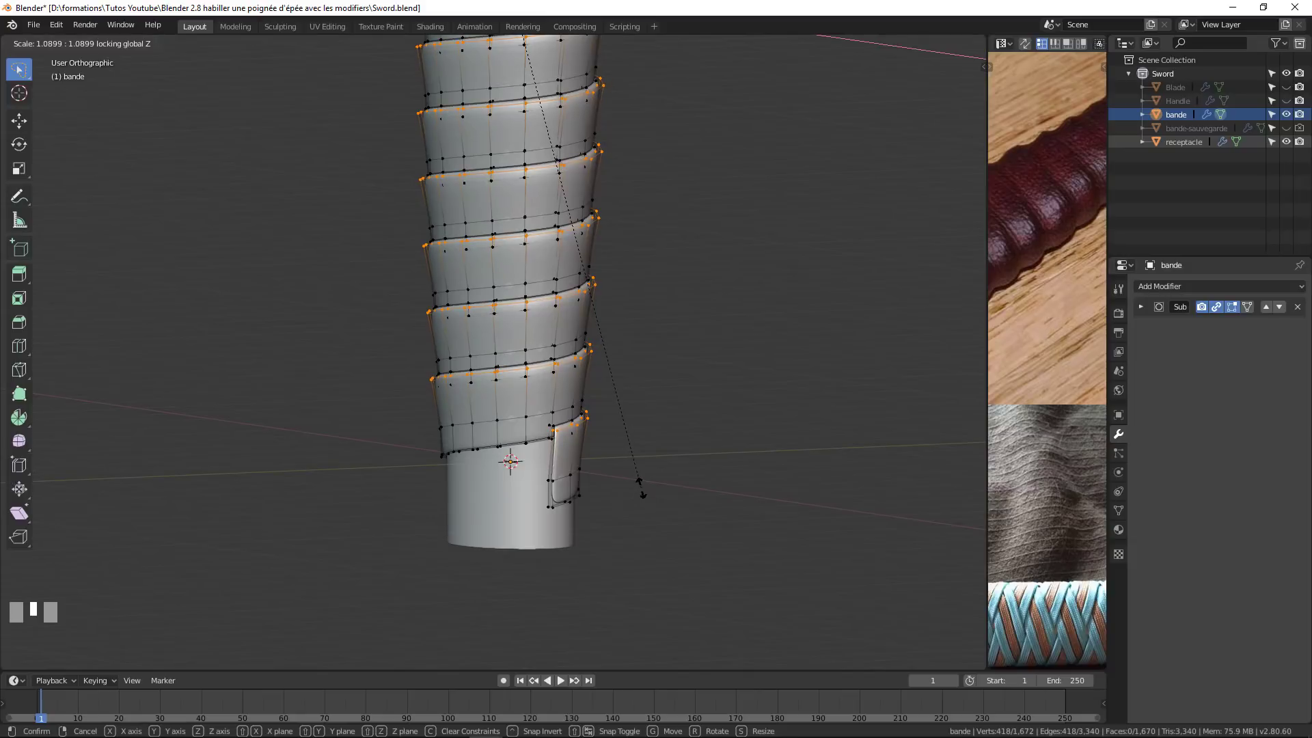
right_click(641, 488)
Make the band's edit cage follow the Subdivision Surface result.
shift+middle_drag(621, 493, 542, 512)
scroll(521, 498, up, 3)
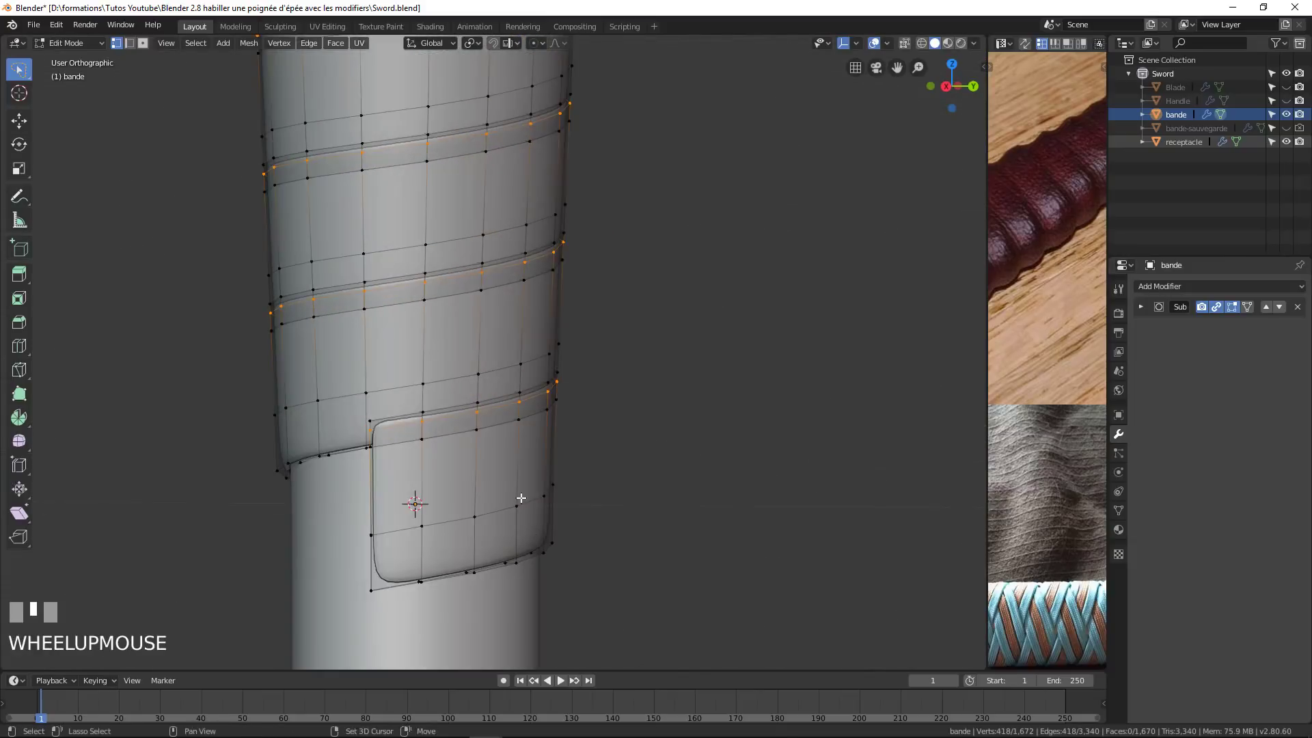
scroll(521, 498, up, 2)
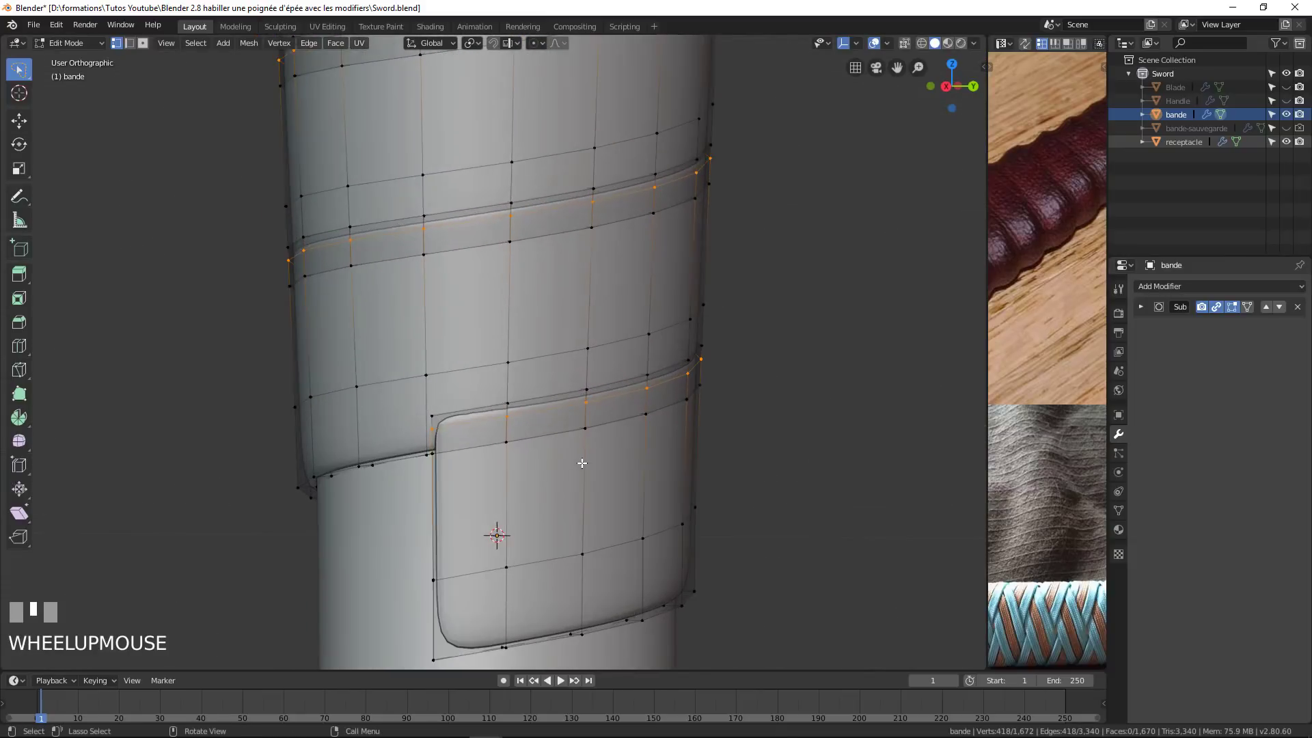
click(1247, 308)
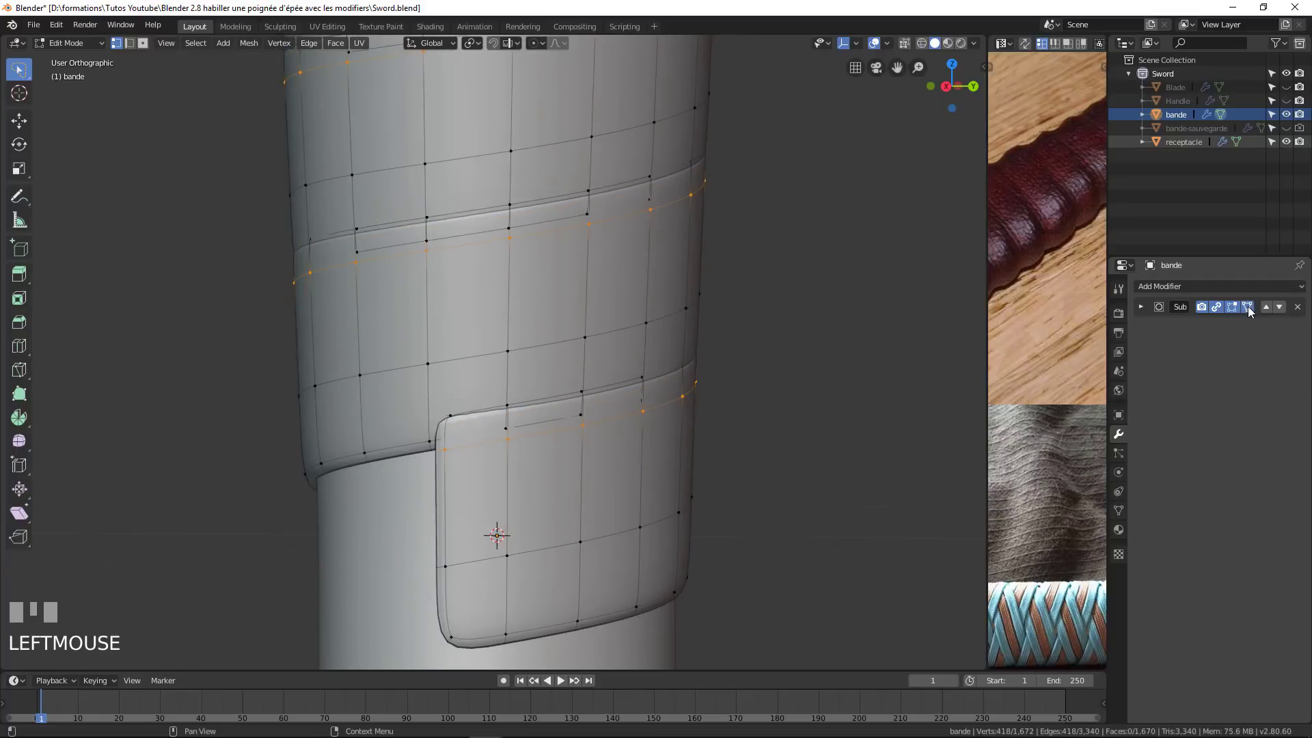
Select only the edge loop running along the band's upper outer border.
alt+right_click(482, 442)
alt+click(483, 441)
alt+click(480, 446)
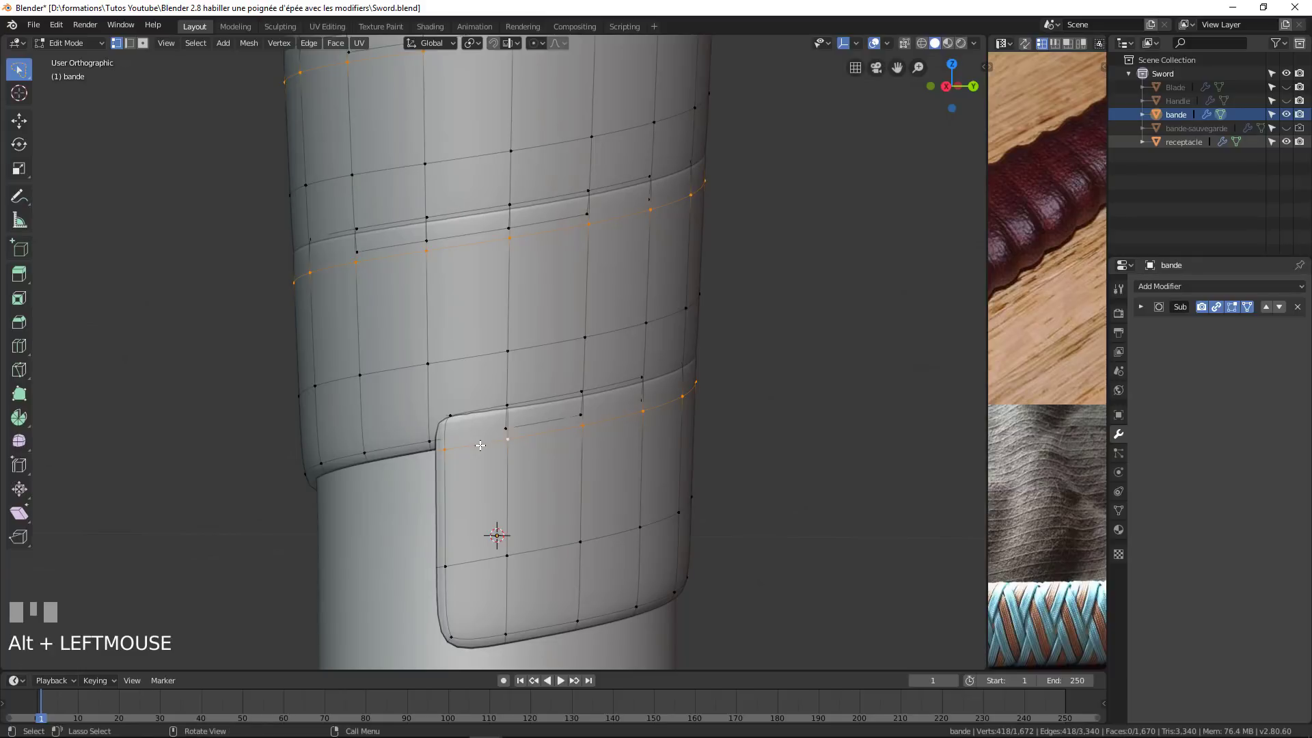
middle_drag(501, 445, 544, 458)
scroll(577, 480, up, 2)
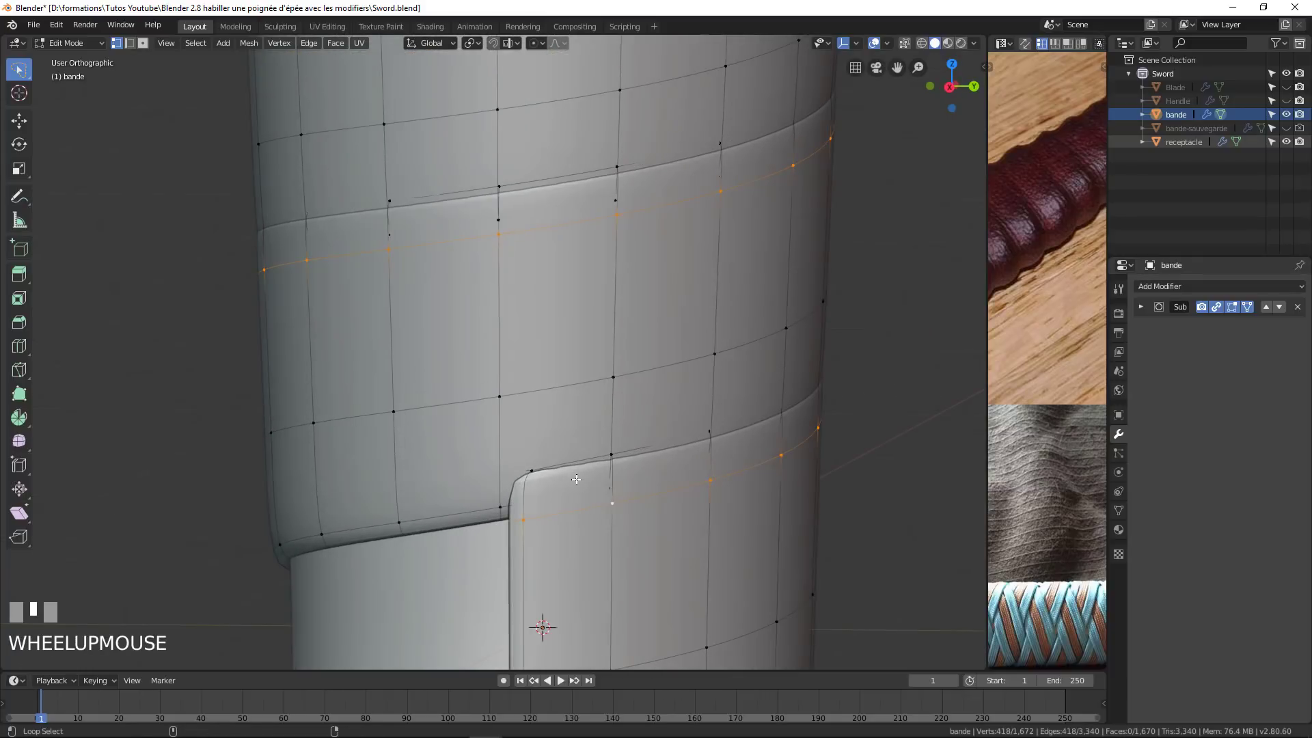
alt+click(592, 461)
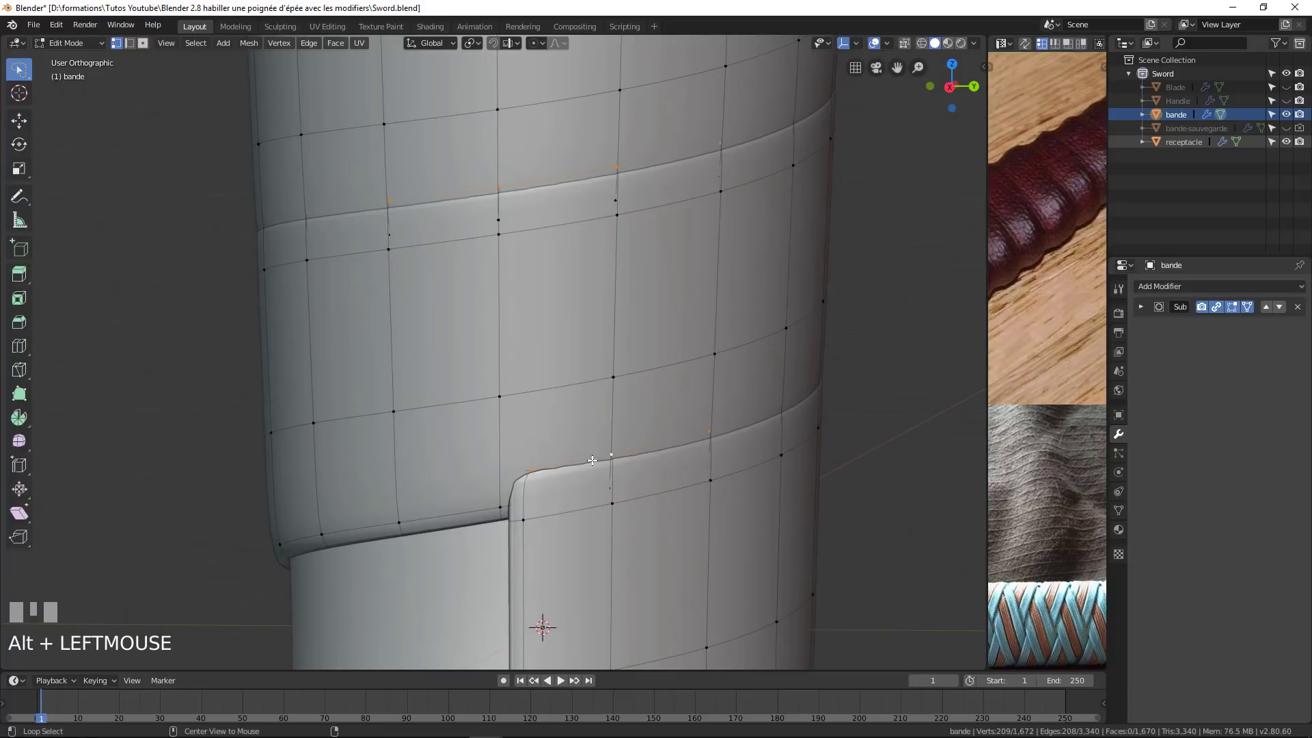
scroll(590, 461, down, 5)
middle_drag(590, 447, 641, 459)
scroll(646, 443, up, 2)
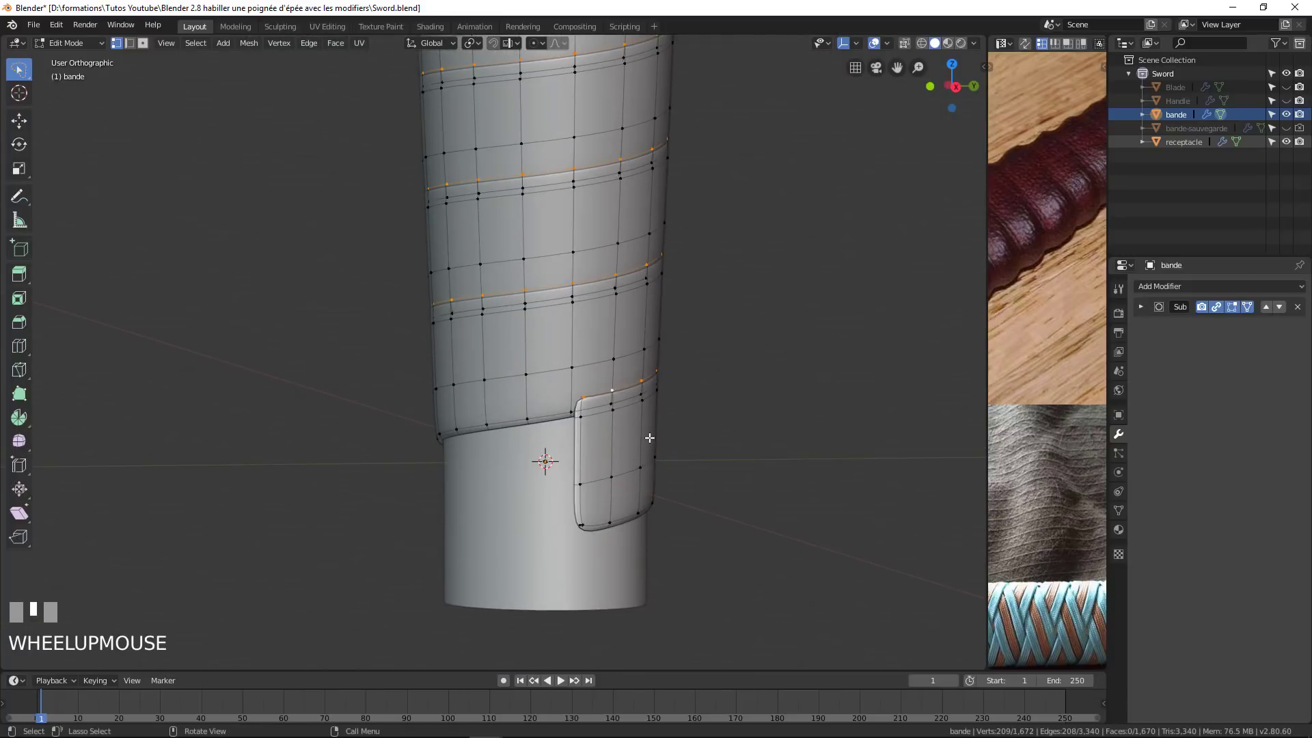
key(s)
key(shift+z)
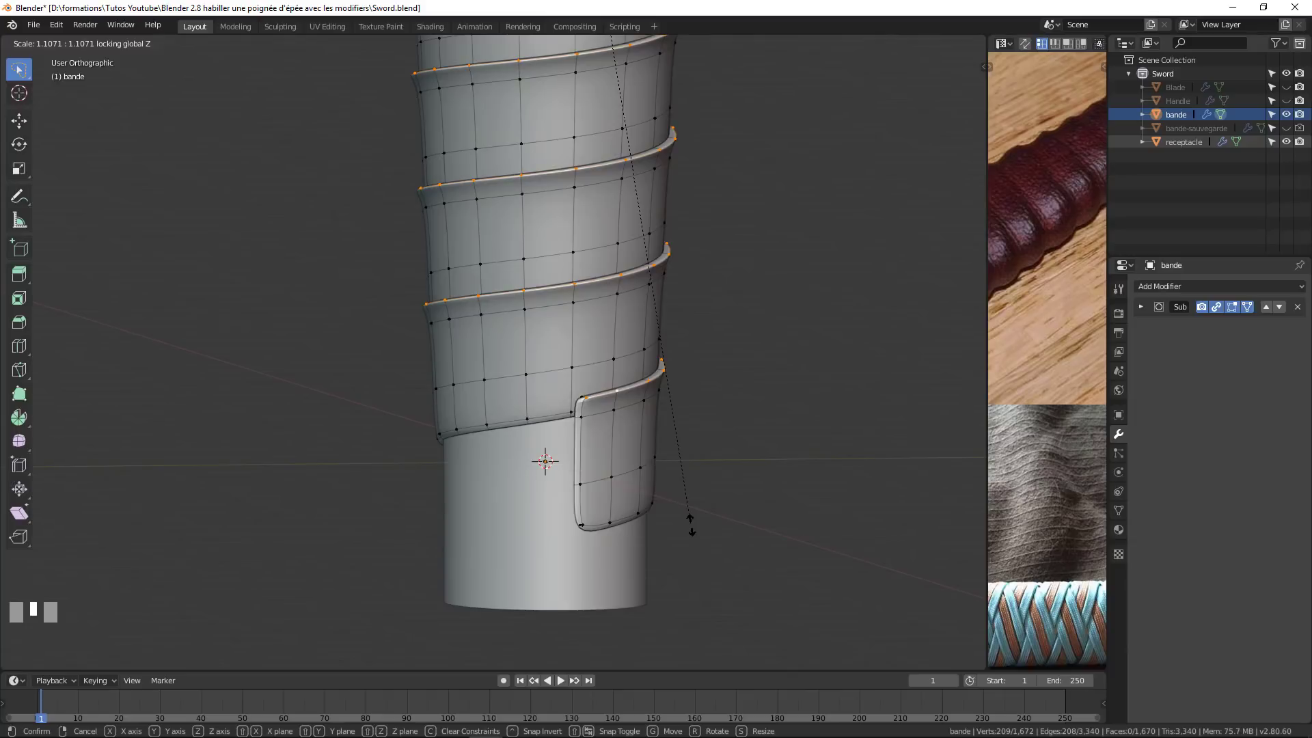
right_click(676, 449)
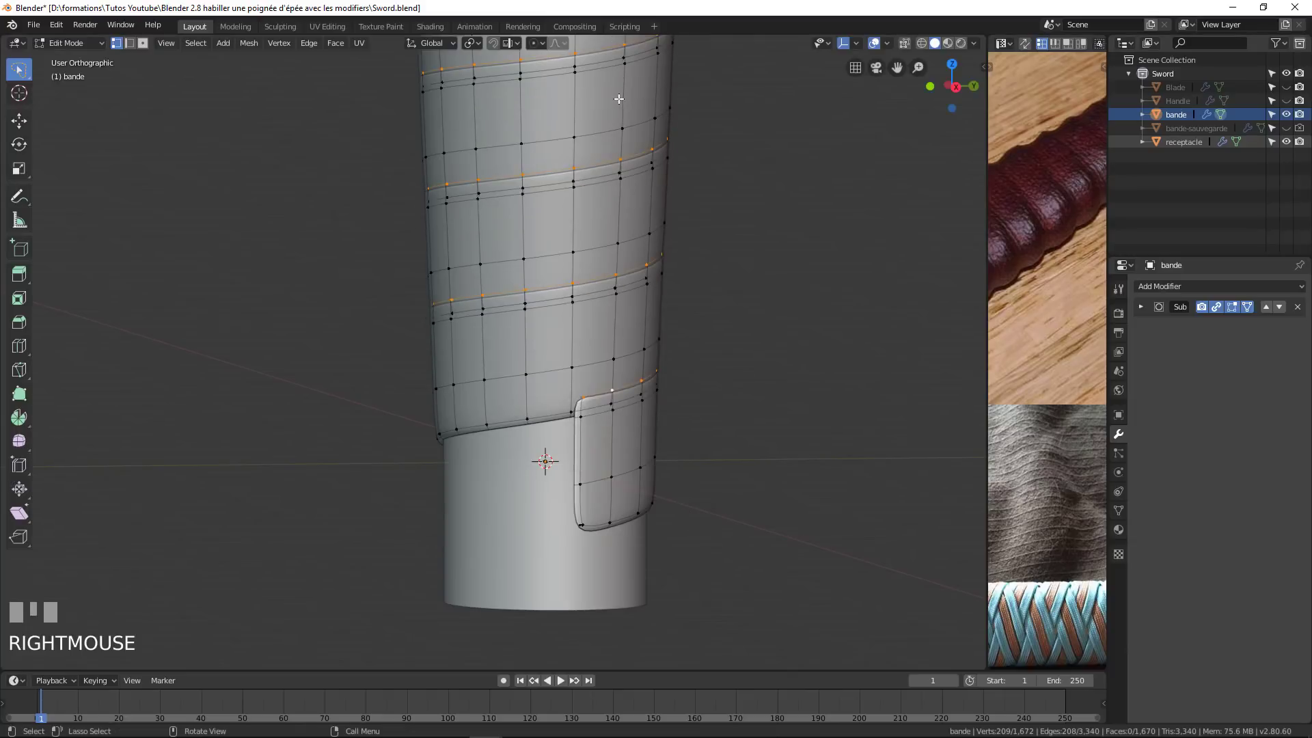
Try scaling the selected border loop by 1.091 in X and Y with Z locked, and undo the scaling.
scroll(672, 268, down, 6)
shift+middle_drag(616, 238, 612, 371)
scroll(624, 302, up, 2)
key(s)
key(shift+z)
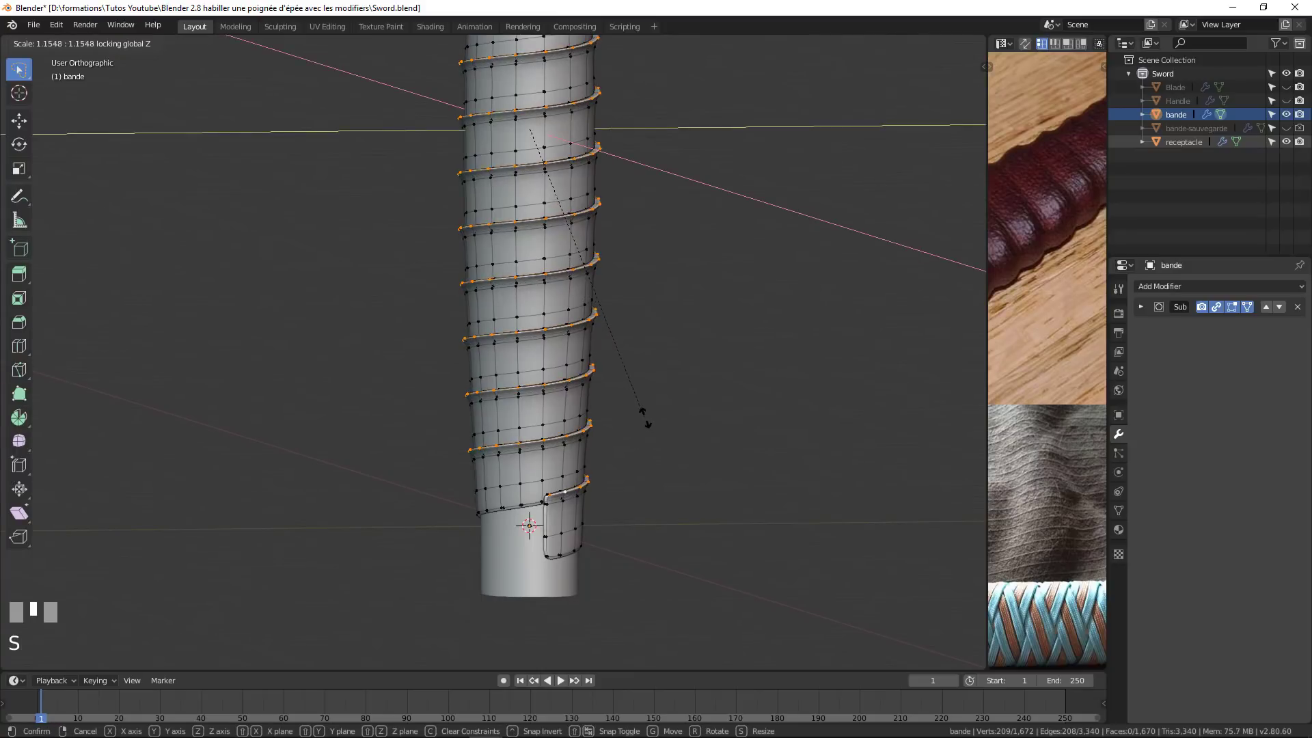
click(640, 403)
scroll(650, 383, up, 6)
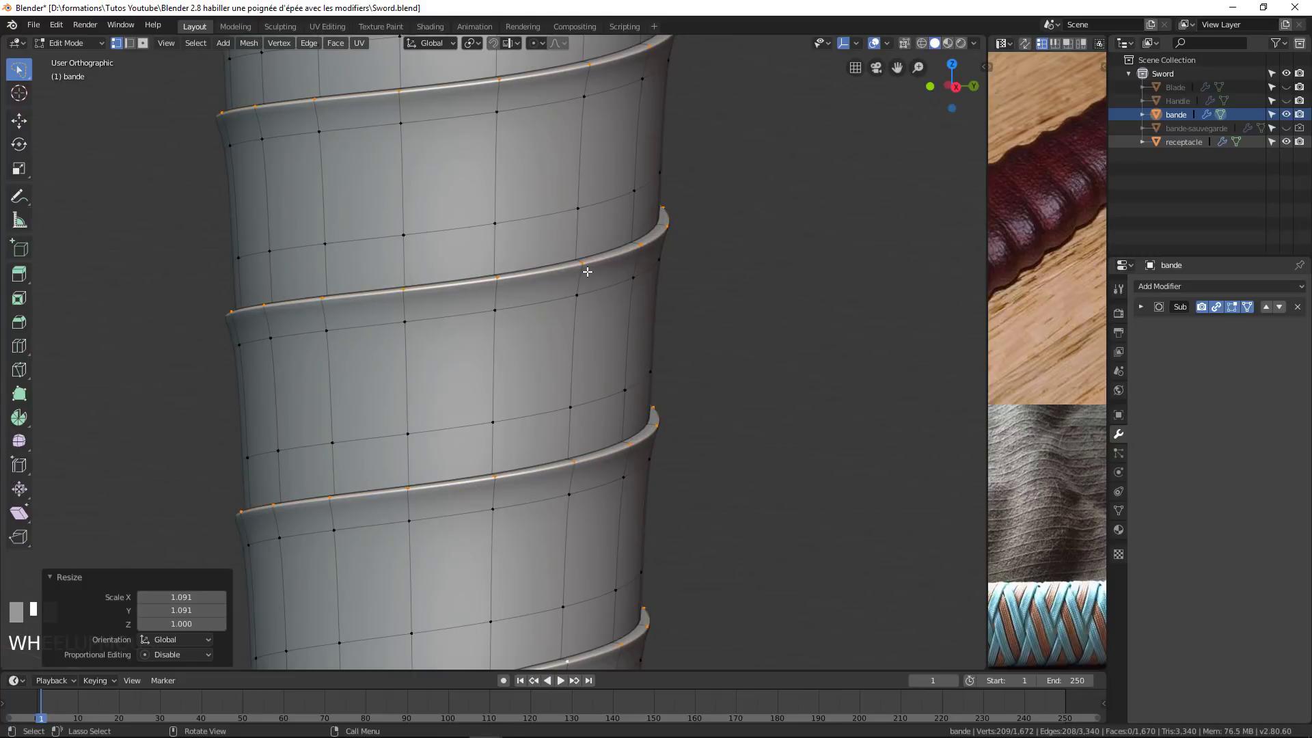
key(ctrl+z)
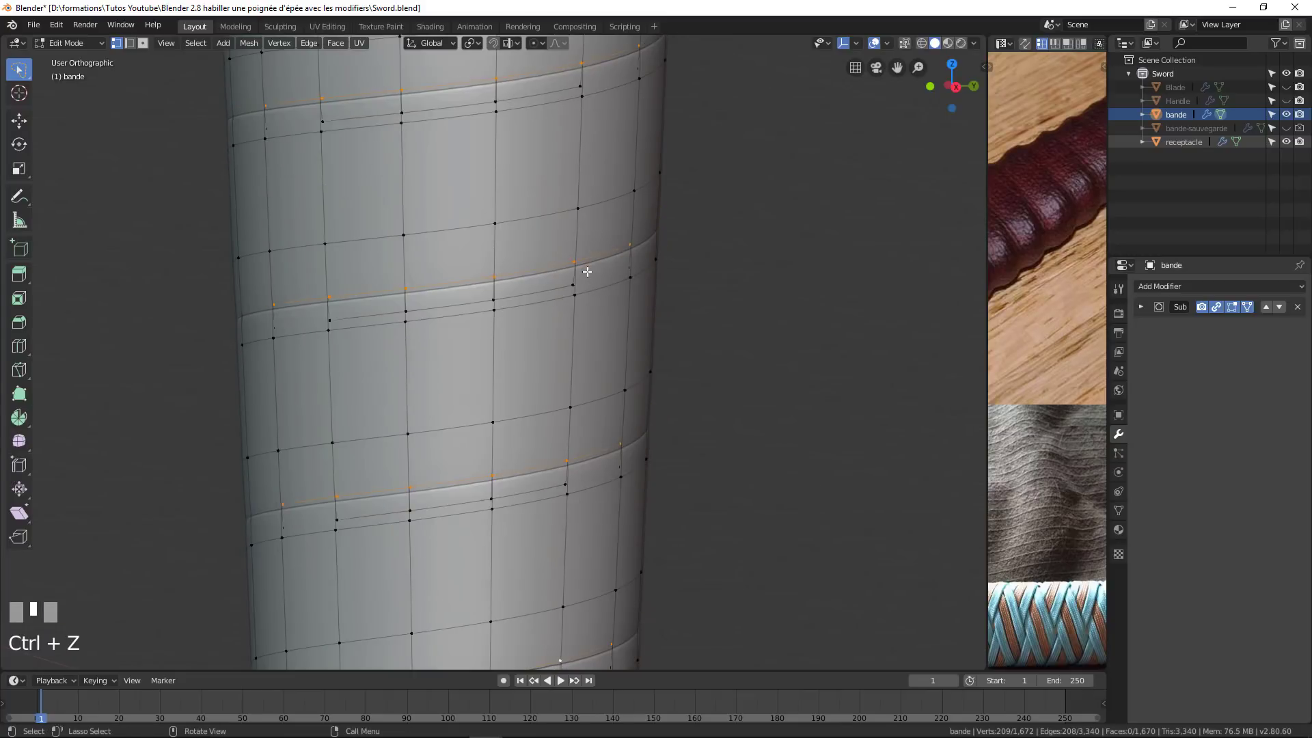
Select the edge loop just below the band's upper outer border.
scroll(588, 272, down, 2)
alt+click(574, 305)
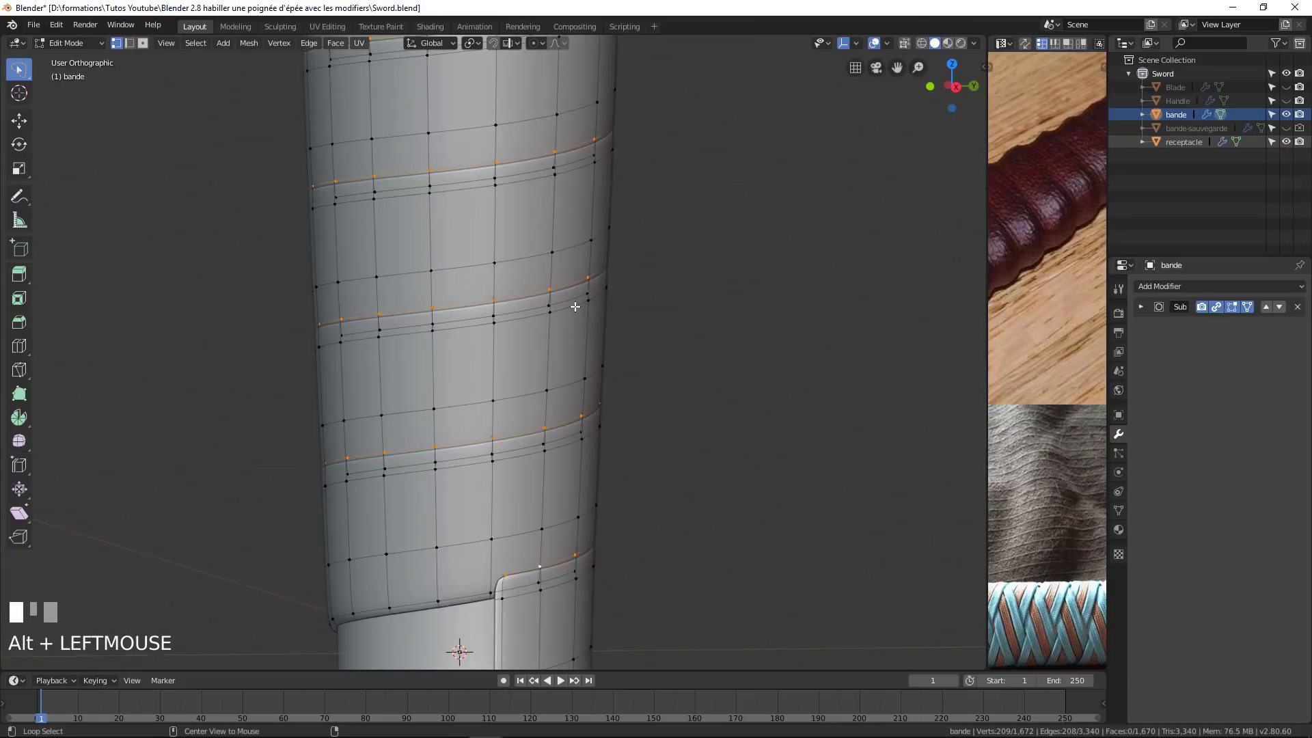
key(s)
key(shift+z)
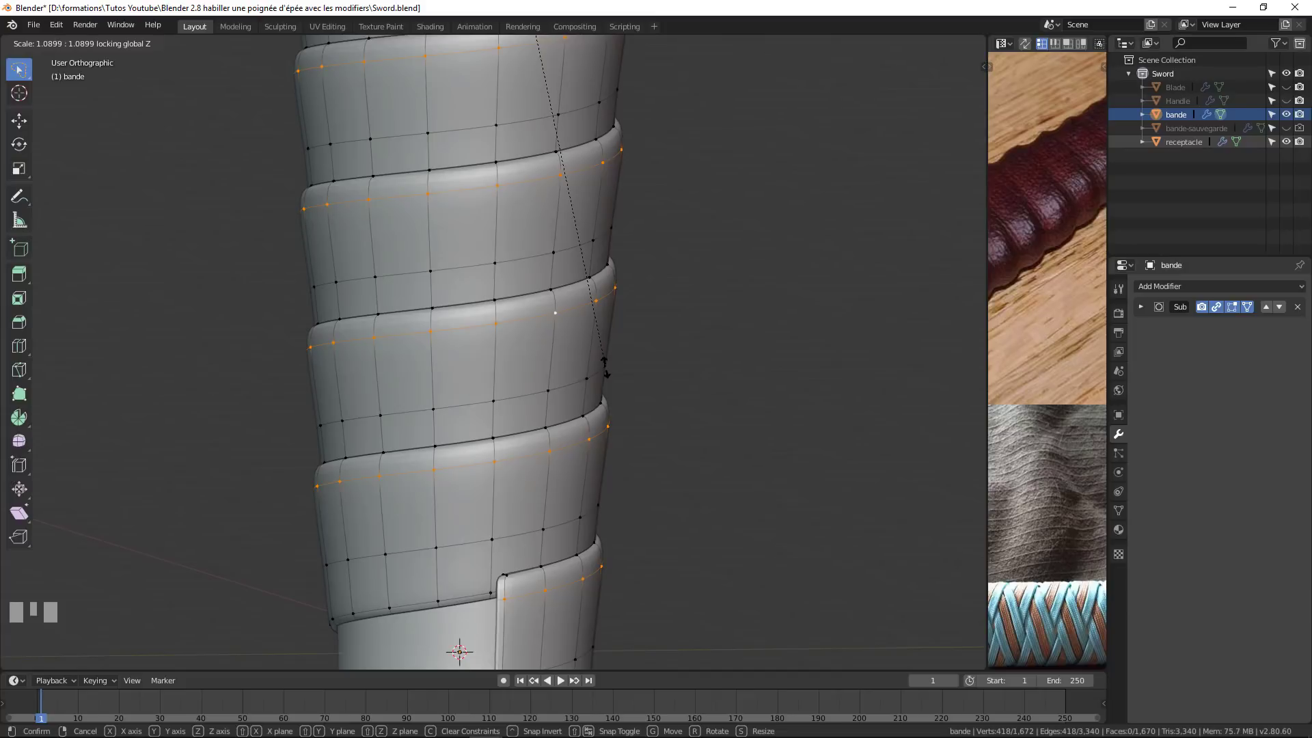
right_click(605, 367)
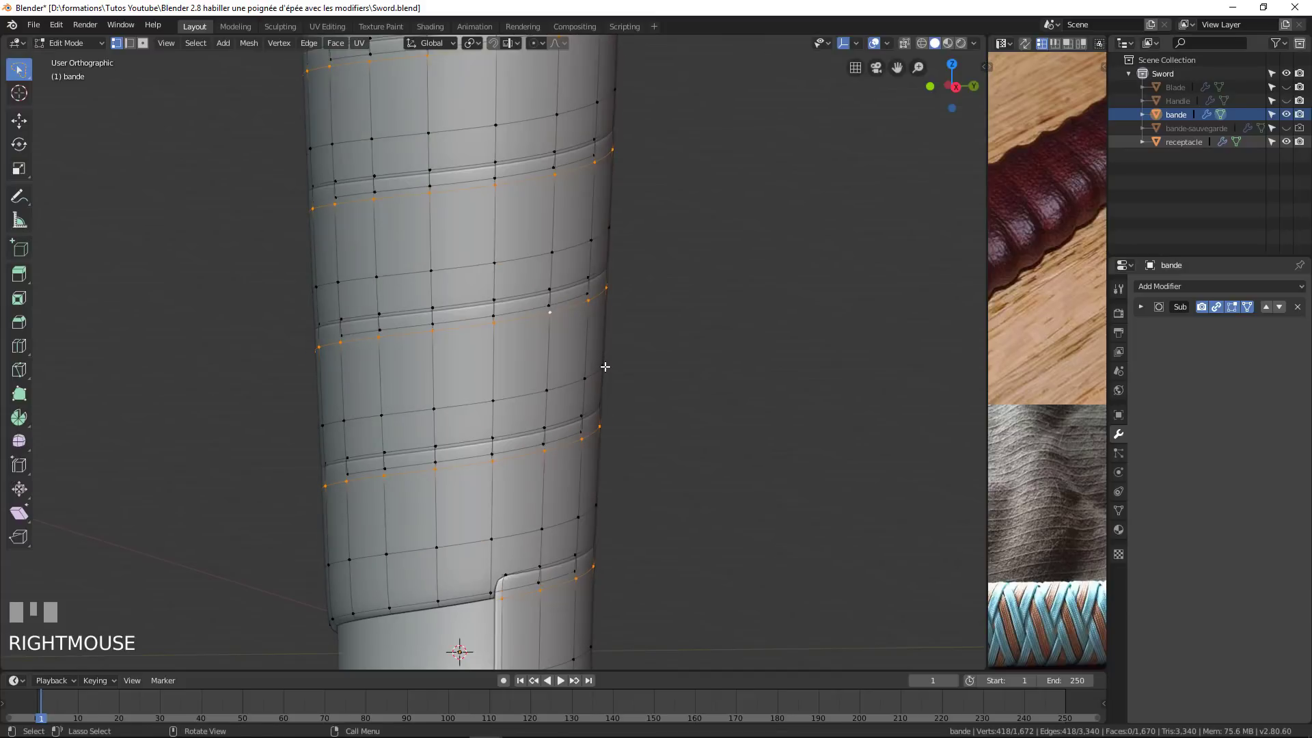
Scale the selected loop below the border by about 1.069 in X and Y with Z locked.
key(s)
key(shift+z)
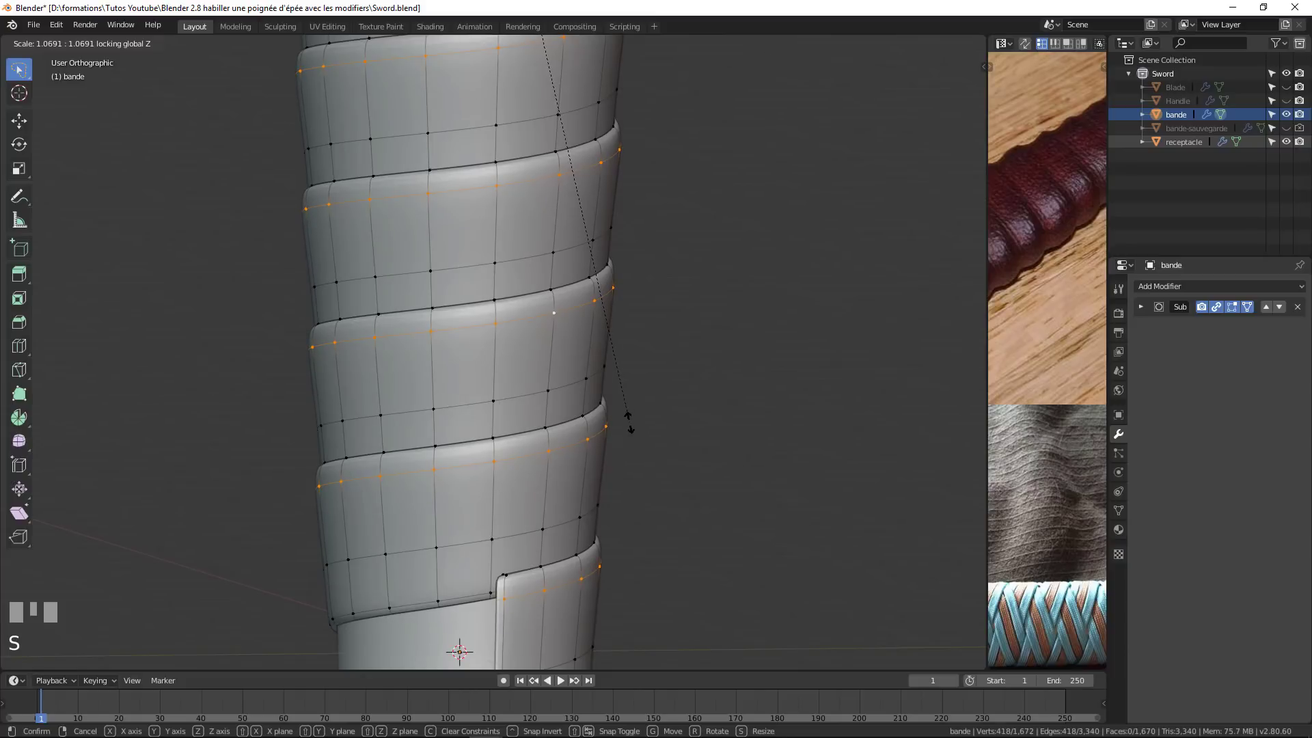
click(510, 295)
Select the edge loop along the band's upper outer border and scale it by about 1.065 in X and Y with Z locked.
alt+click(510, 296)
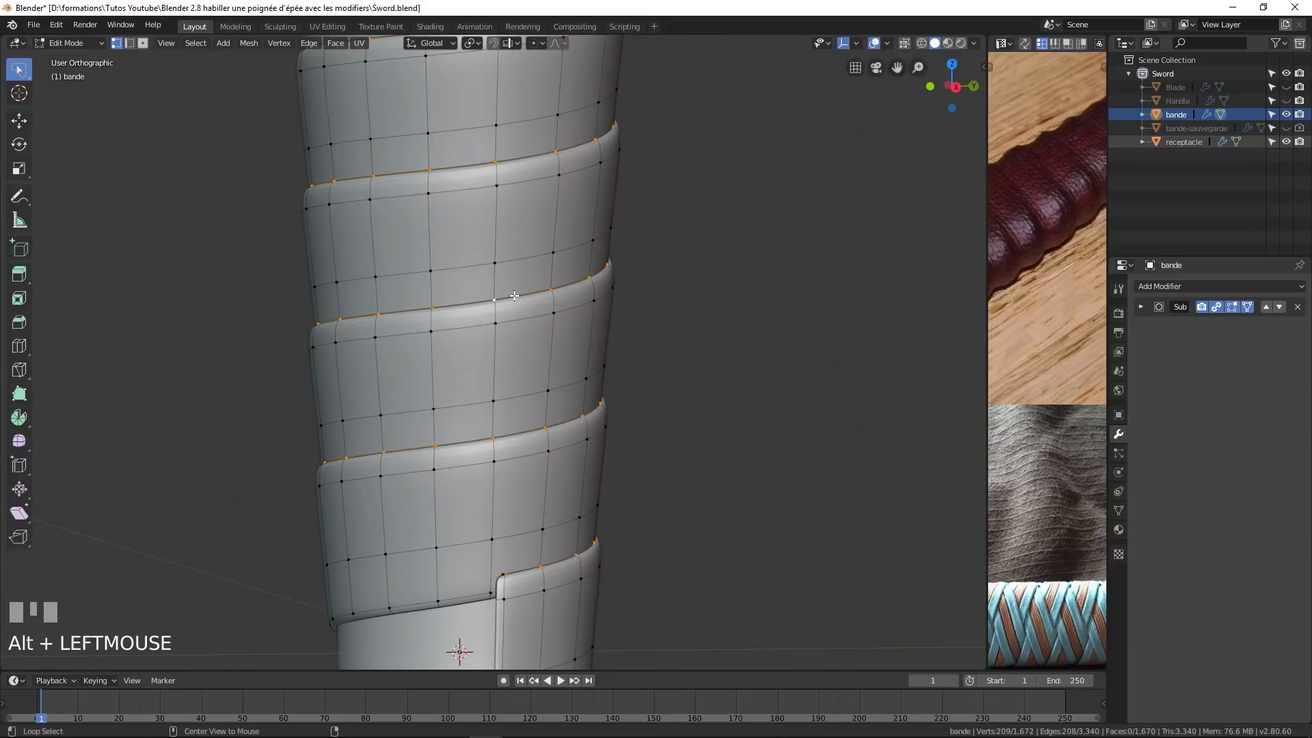
key(s)
key(shift+z)
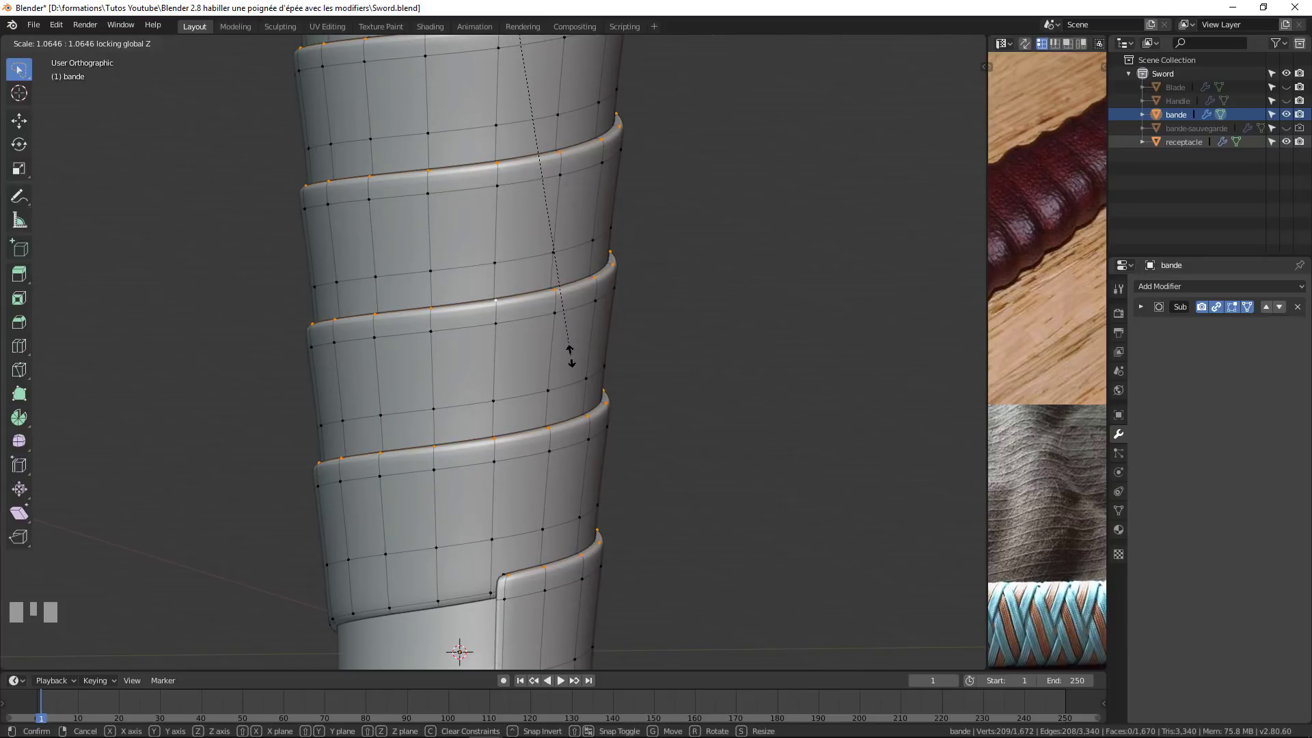
click(571, 355)
scroll(528, 317, down, 5)
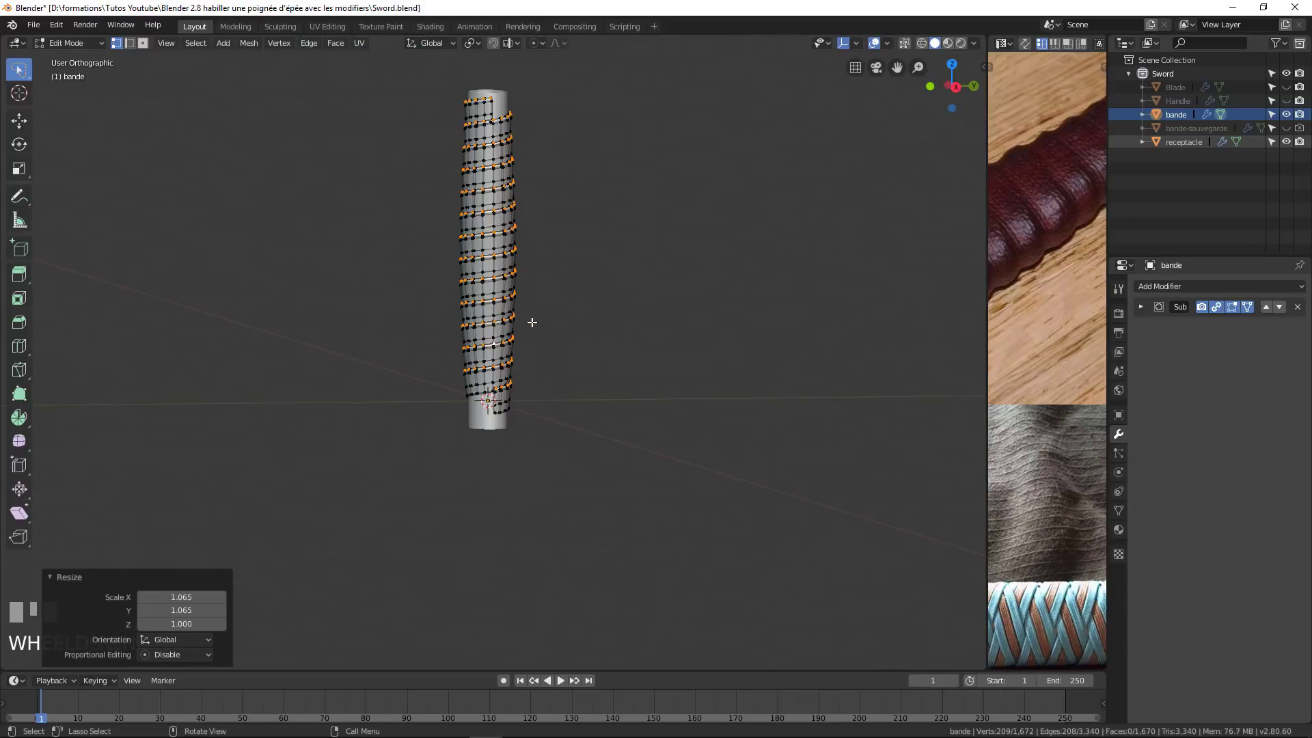
scroll(531, 321, up, 5)
scroll(584, 449, up, 2)
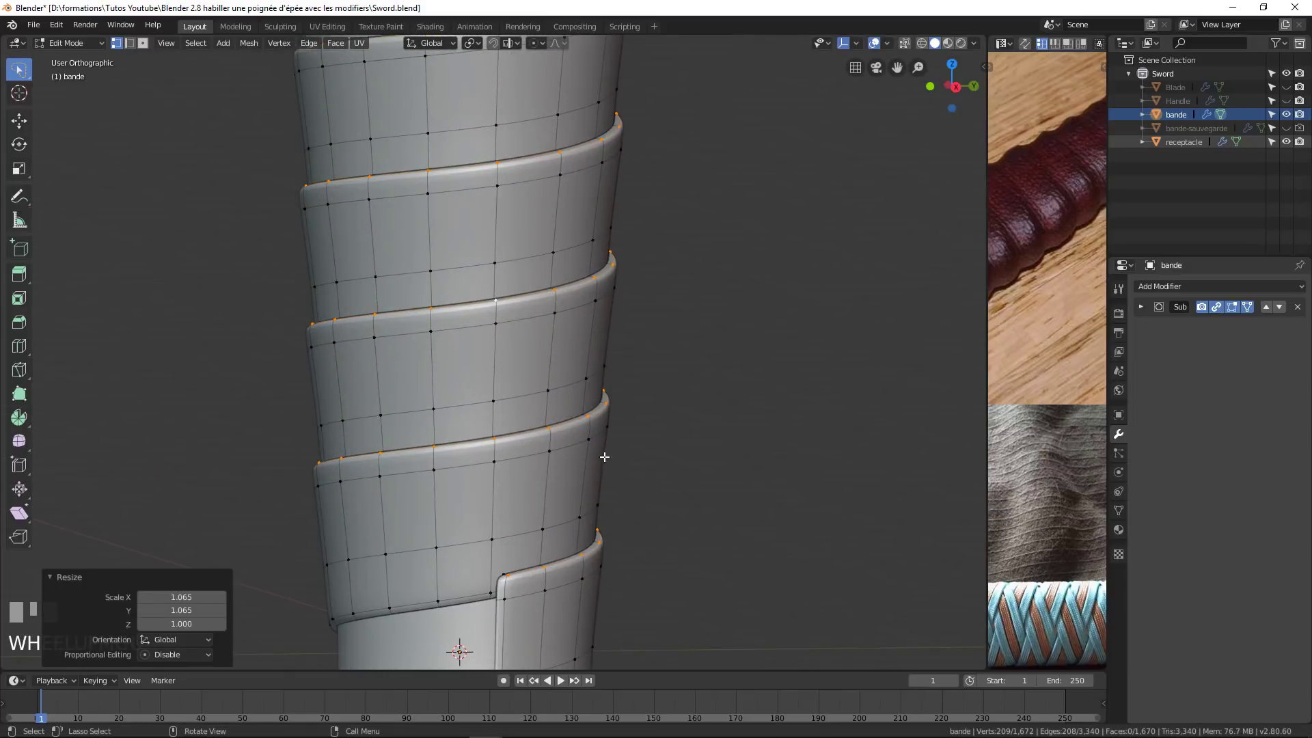
scroll(577, 500, down, 4)
scroll(484, 469, up, 4)
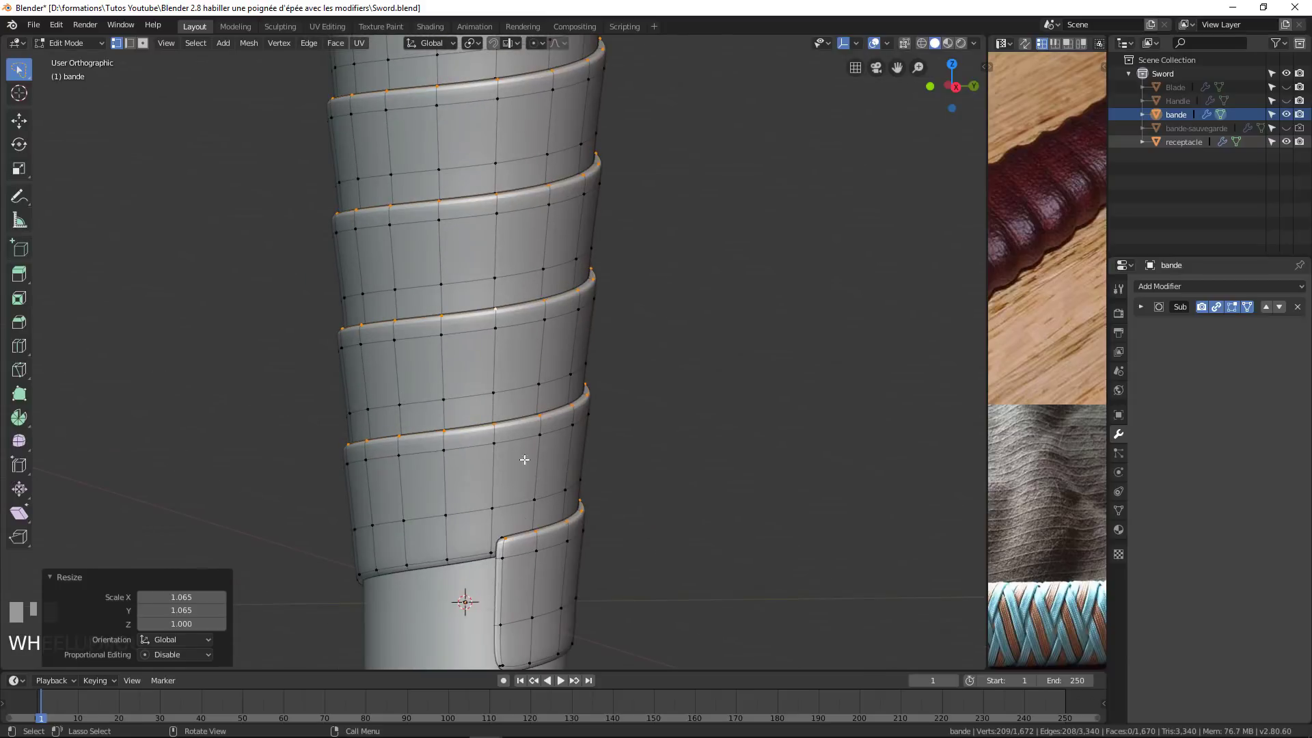
scroll(590, 470, up, 1)
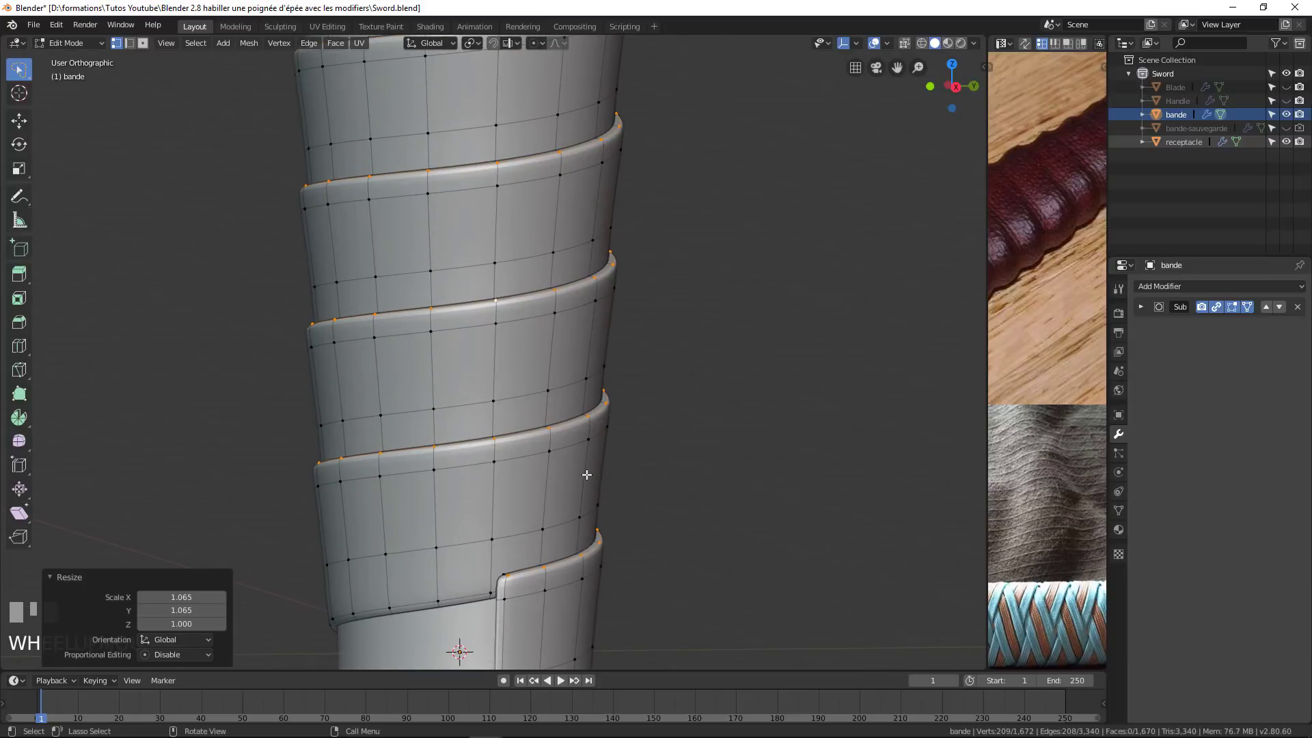
Add one centred edge loop along the middle of the band and scale it by about 0.946 in X and Y with Z locked.
key(ctrl)
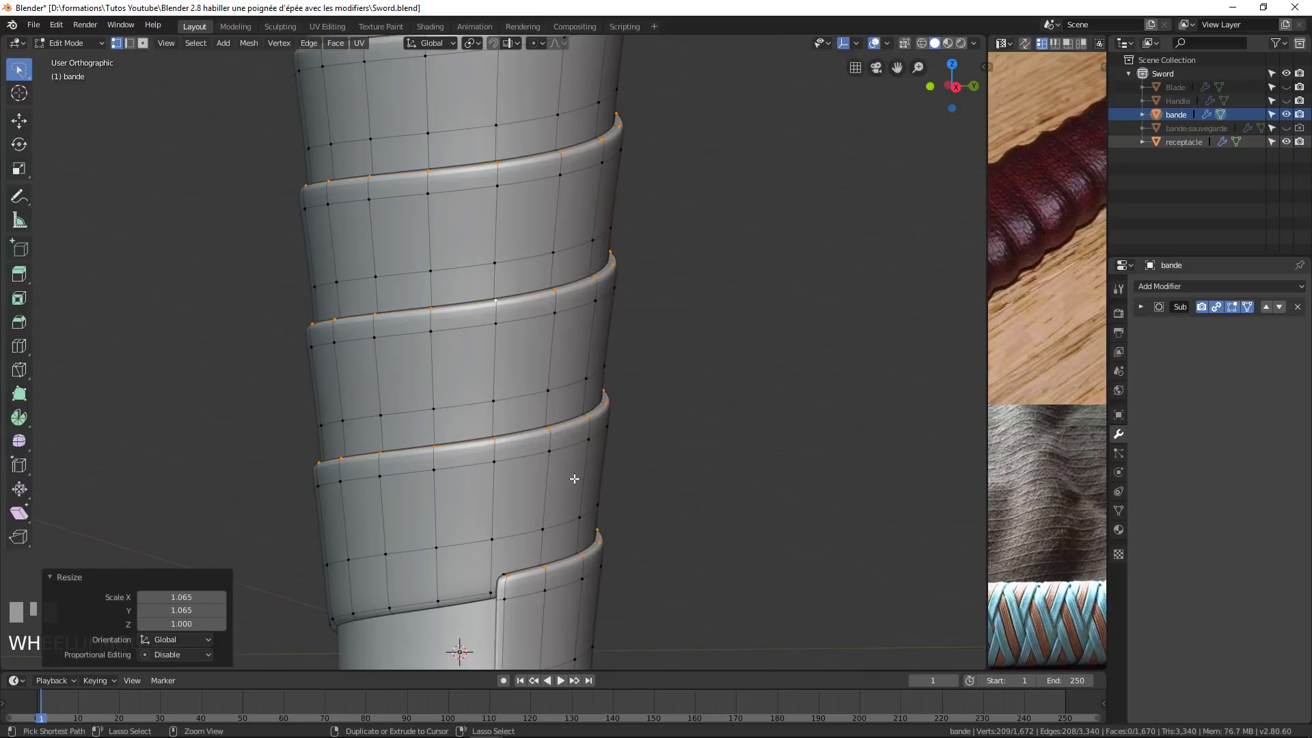
key(ctrl+r)
click(574, 479)
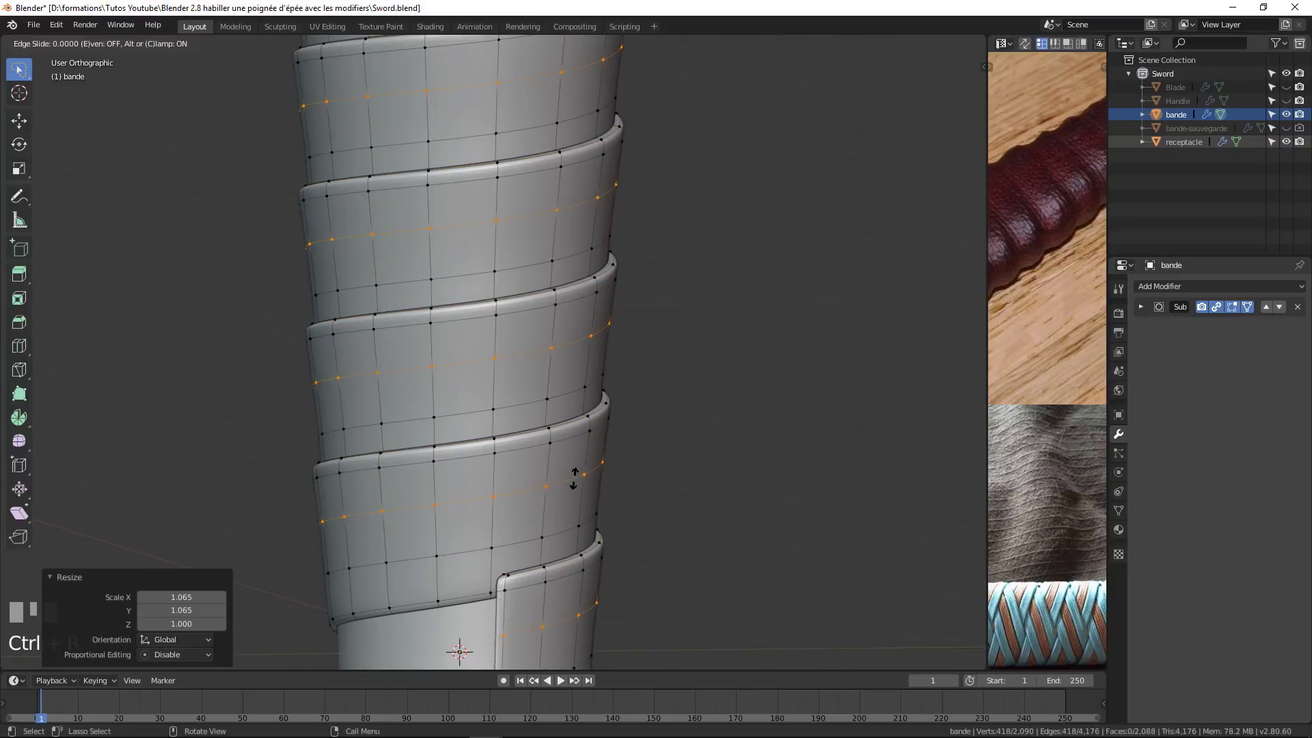
click(581, 481)
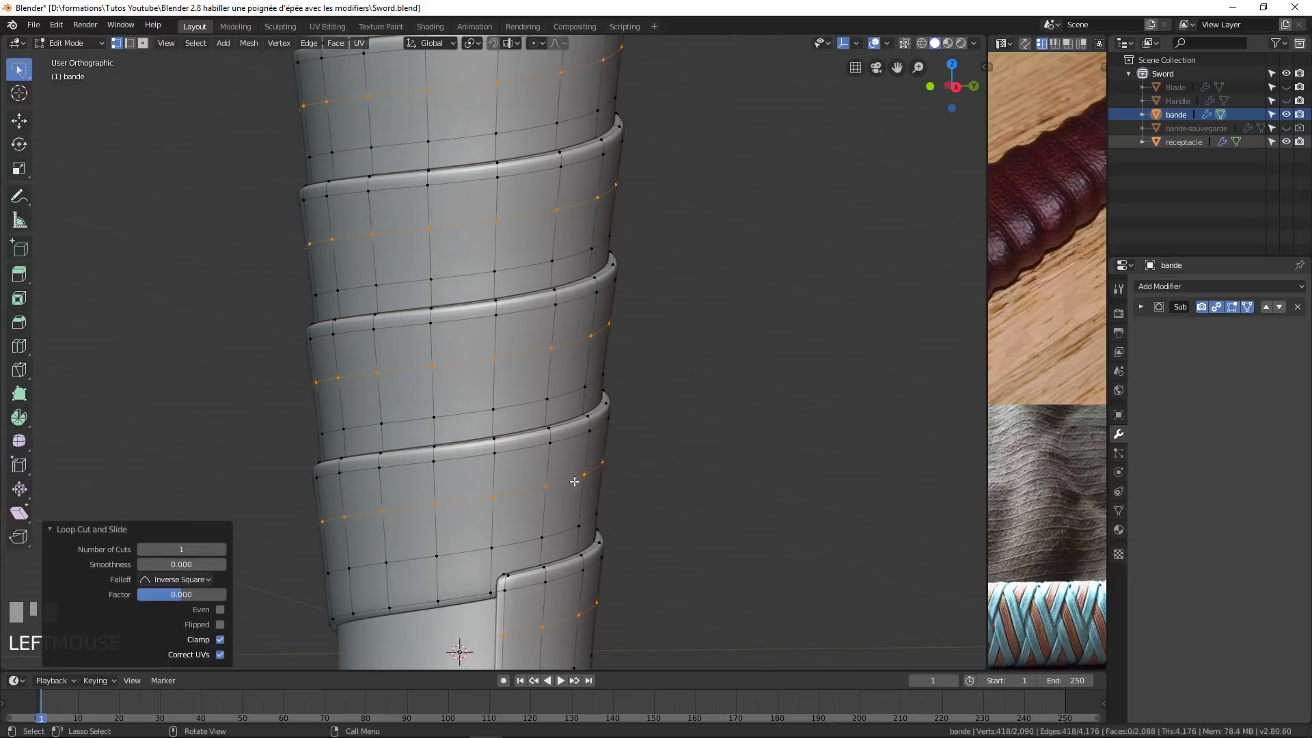
key(s)
key(shift+z)
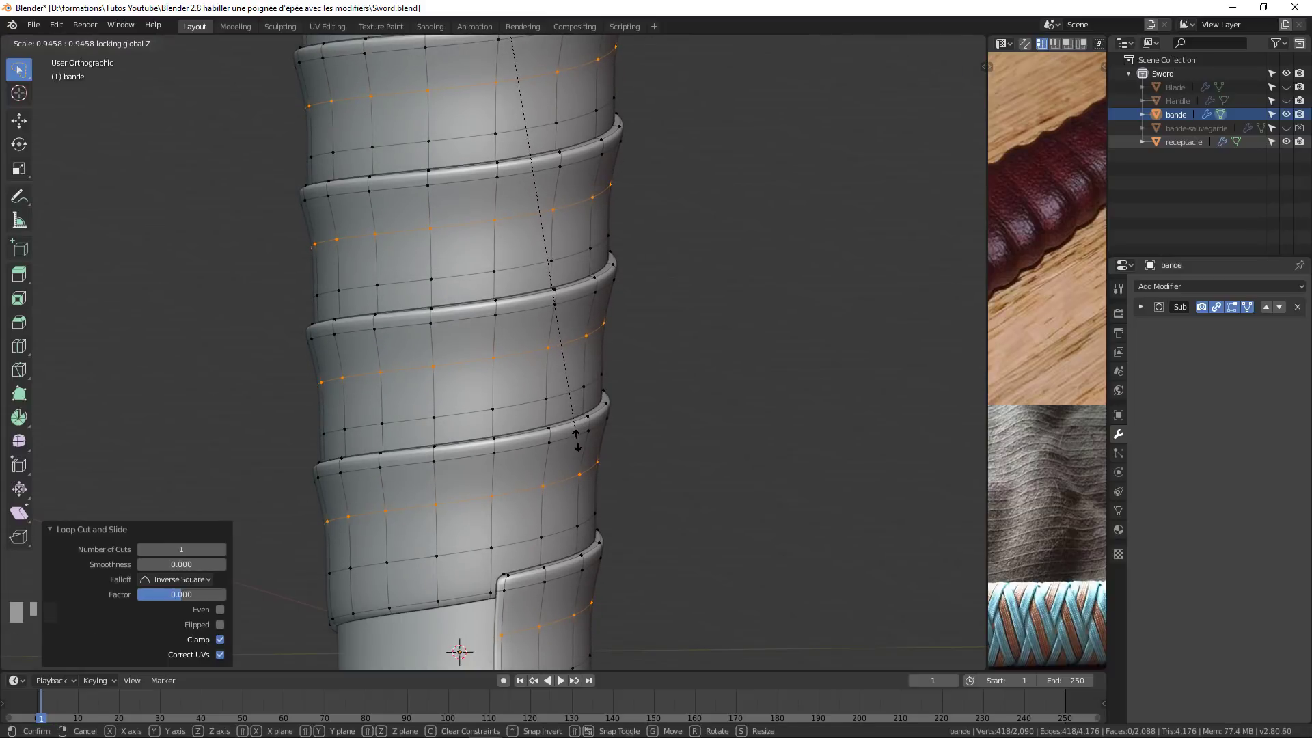
click(577, 439)
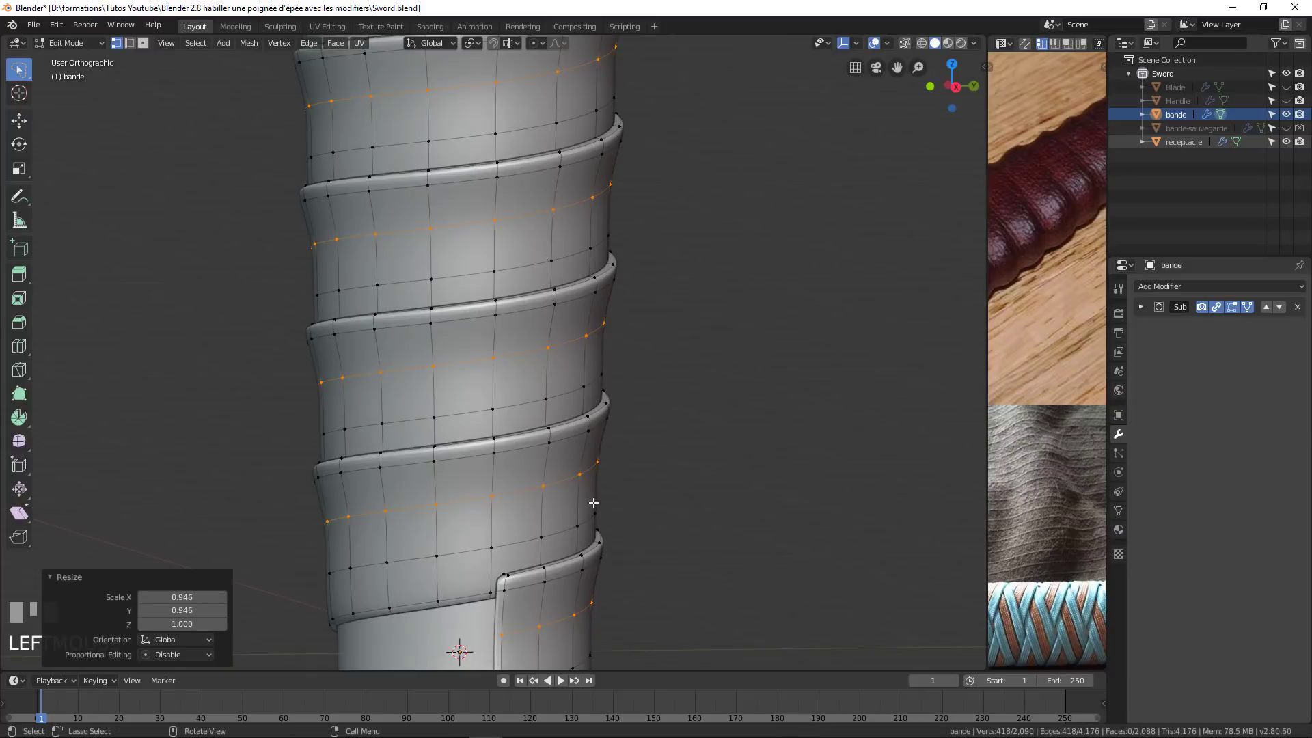
Leave Edit Mode on the band and return to Object Mode.
scroll(601, 419, down, 6)
key(Tab)
scroll(583, 419, down, 2)
shift+middle_drag(583, 419, 402, 384)
scroll(547, 479, down, 2)
scroll(546, 474, up, 1)
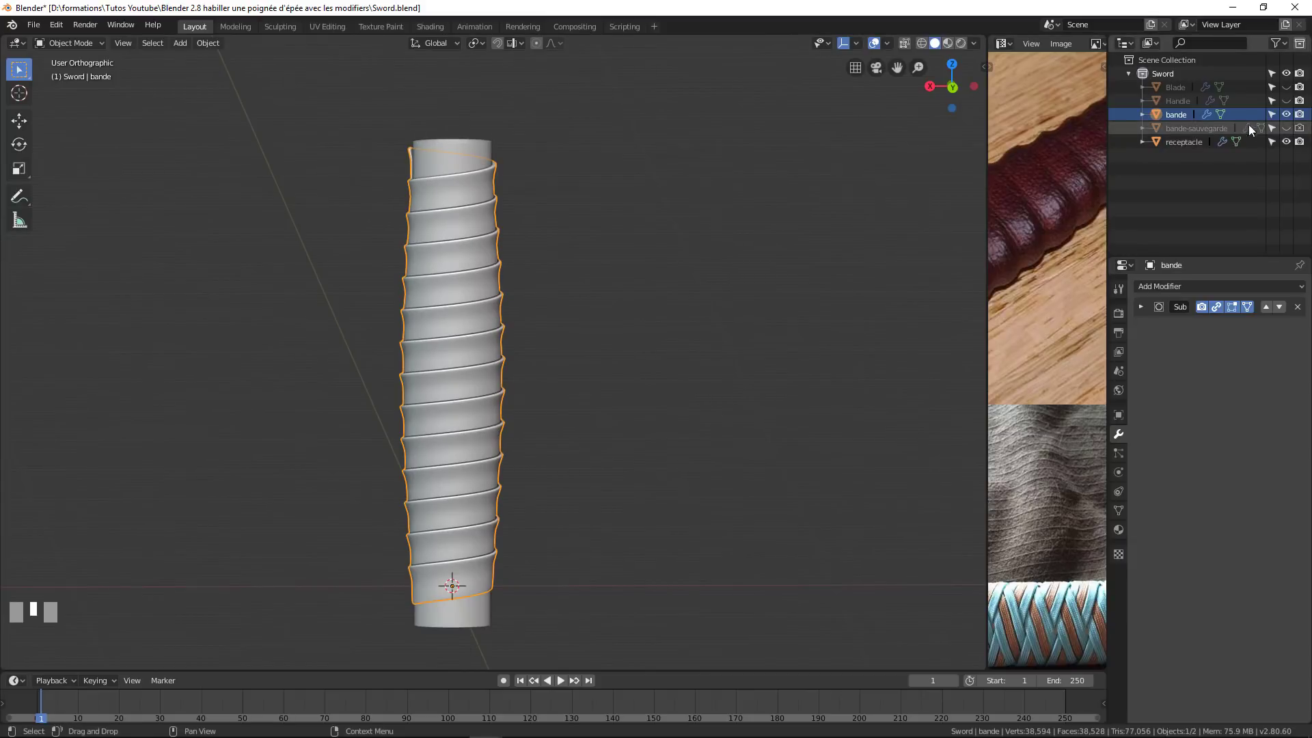
Hide the receptacle object and show the Handle and Blade objects.
click(1286, 141)
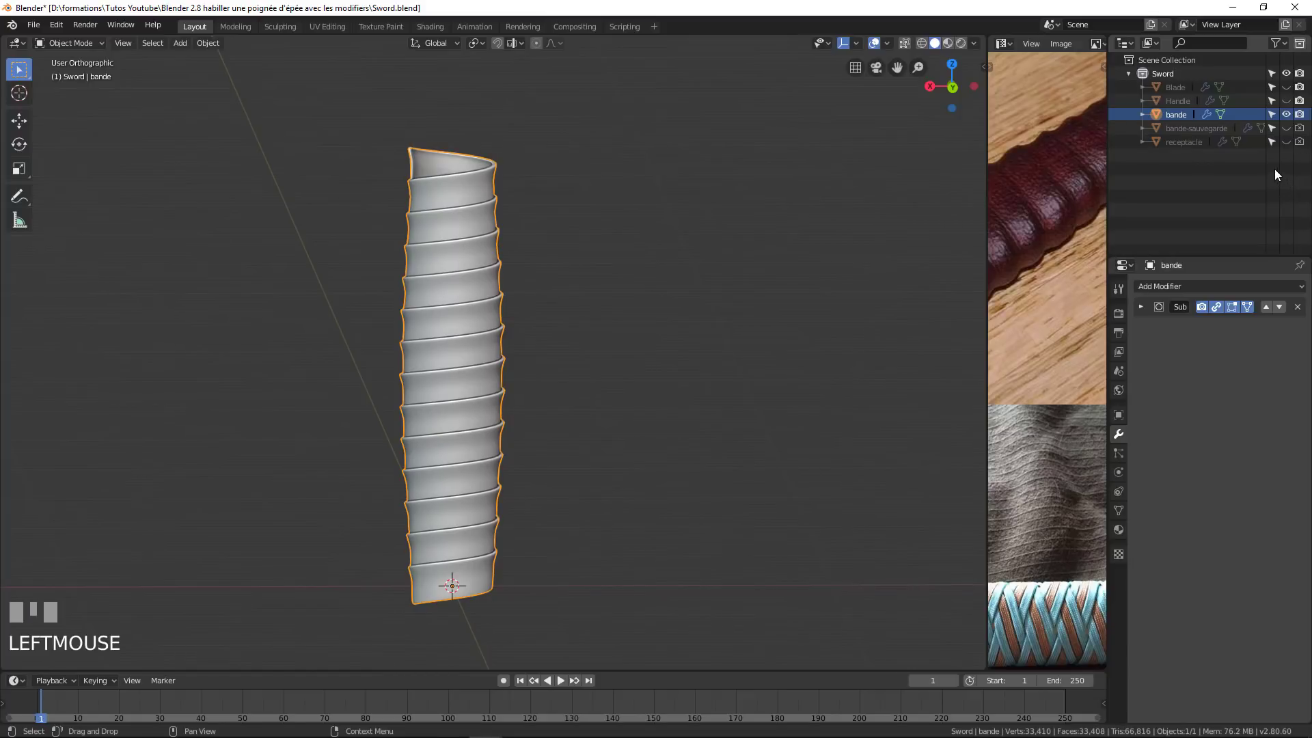
click(1287, 101)
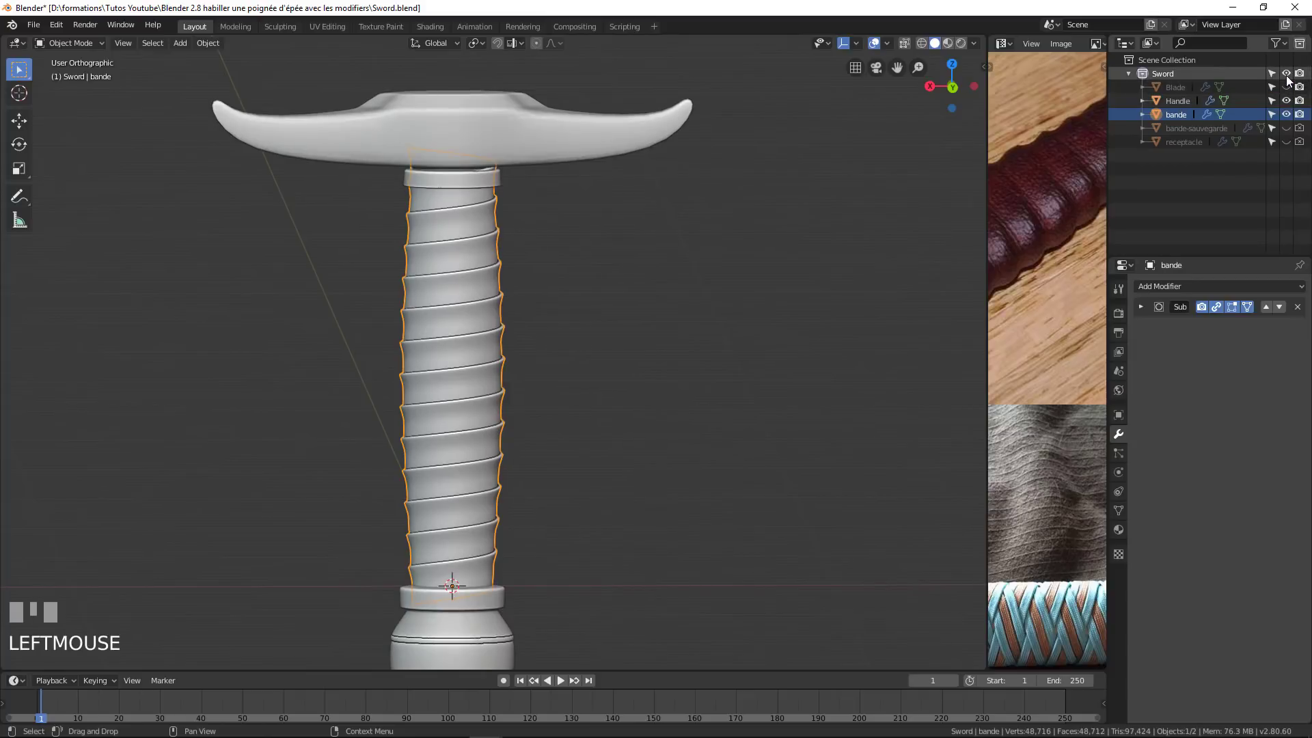
click(1286, 86)
scroll(552, 359, down, 3)
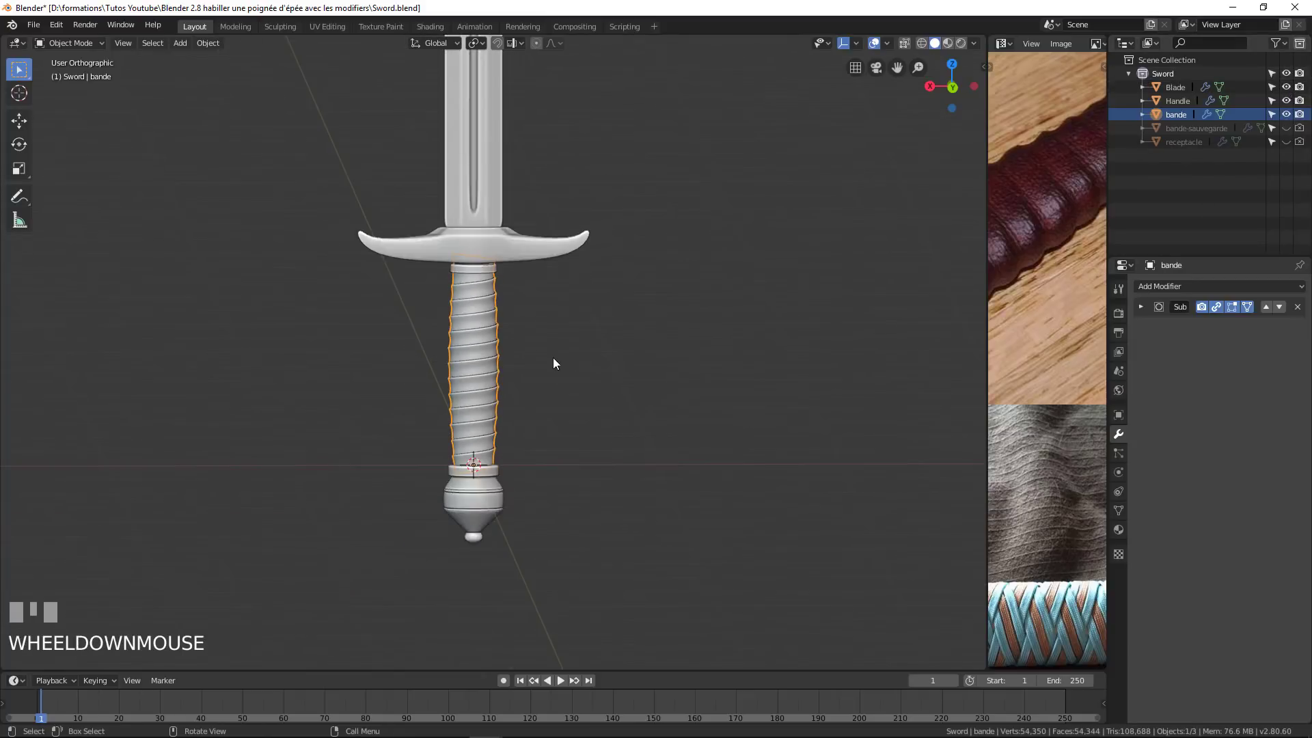
Deselect all objects and inspect the wrapped grip from another side.
scroll(549, 355, up, 1)
key(a)
key(a)
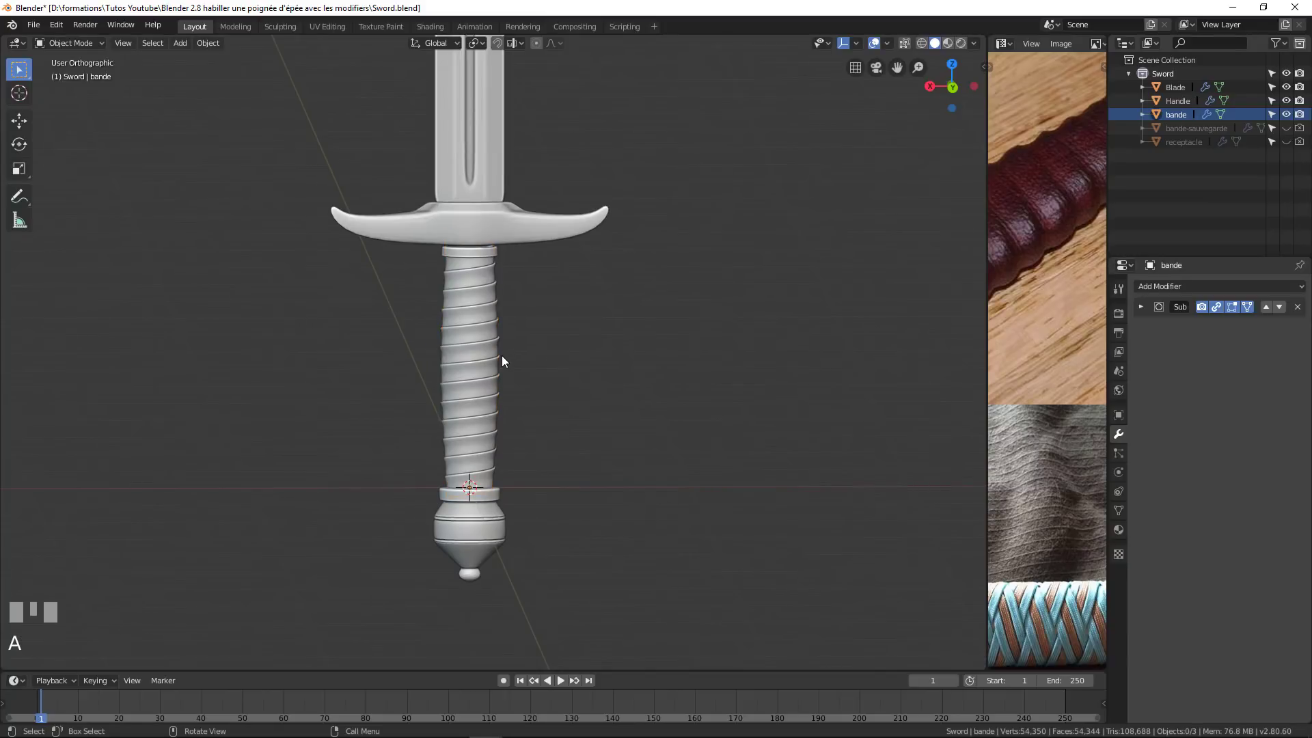
shift+middle_drag(502, 360, 797, 346)
scroll(670, 433, up, 3)
shift+middle_drag(625, 422, 613, 395)
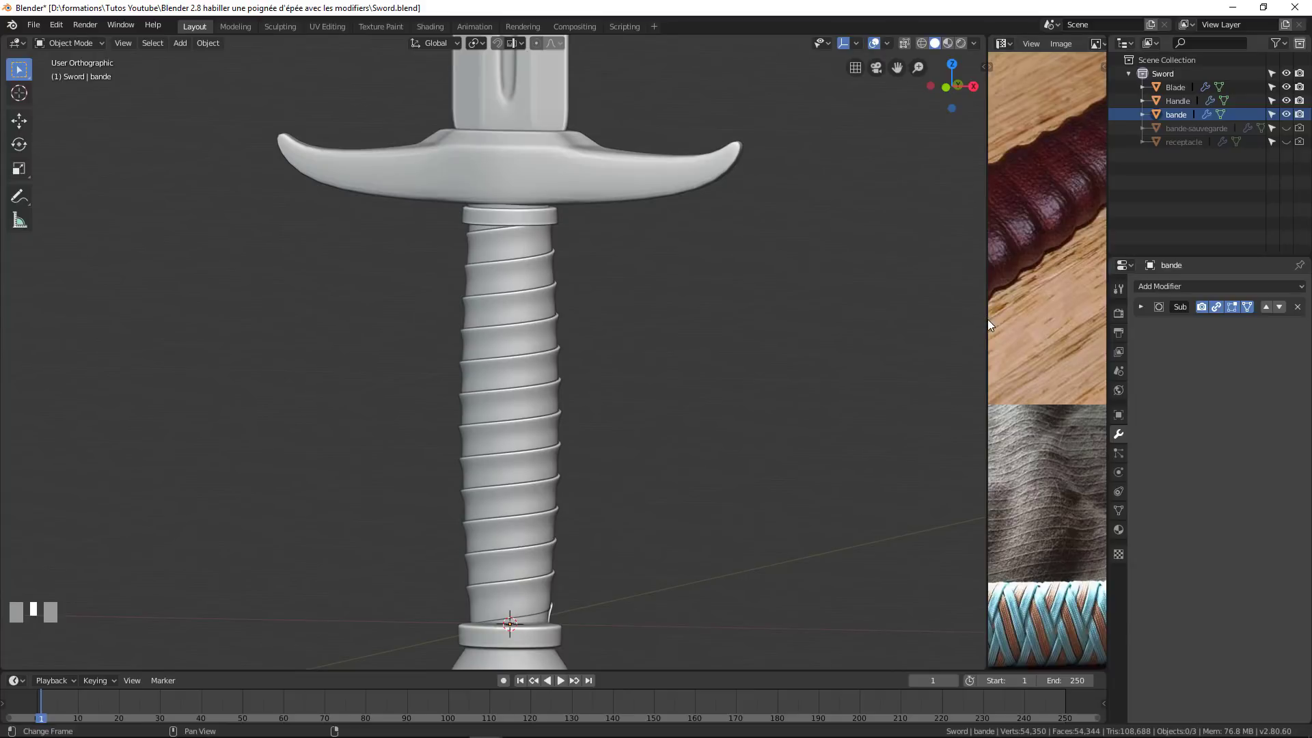
Widen the reference image area to compare the grip references with the sword model.
drag(987, 319, 648, 332)
scroll(793, 209, down, 5)
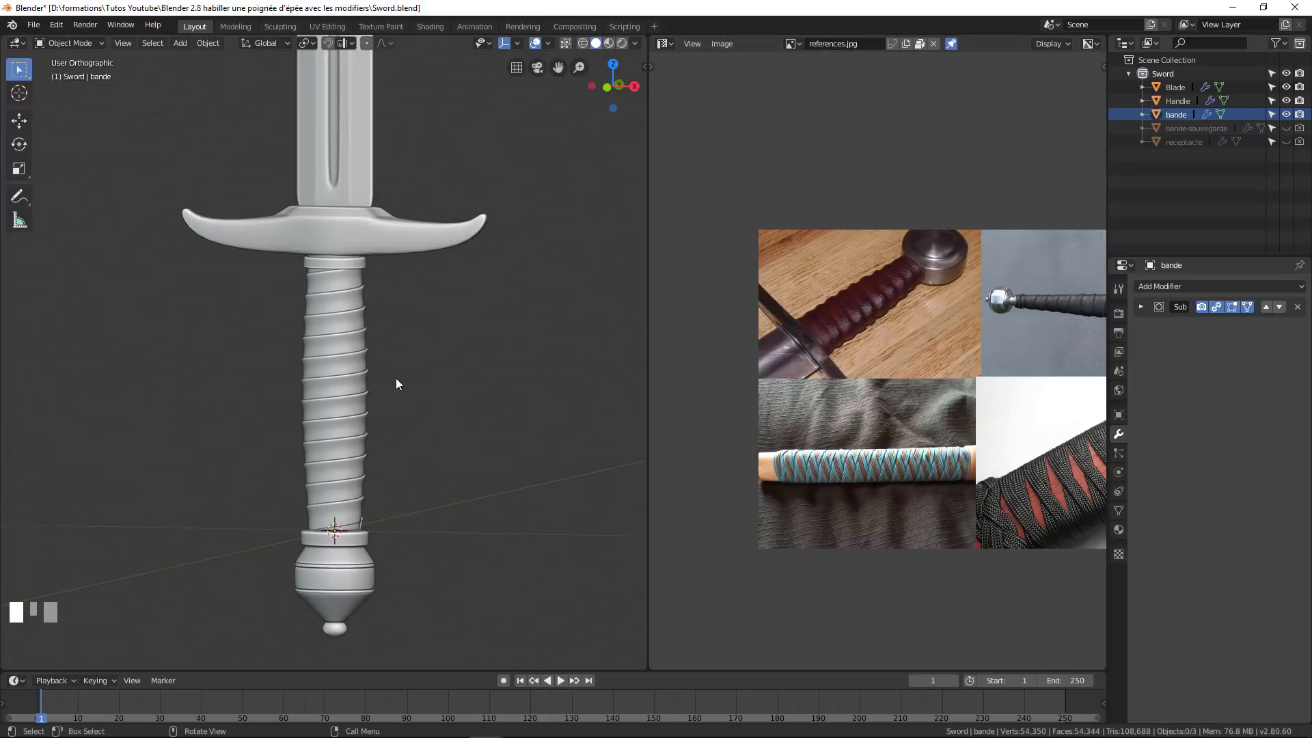
scroll(352, 376, up, 1)
shift+middle_drag(353, 376, 415, 338)
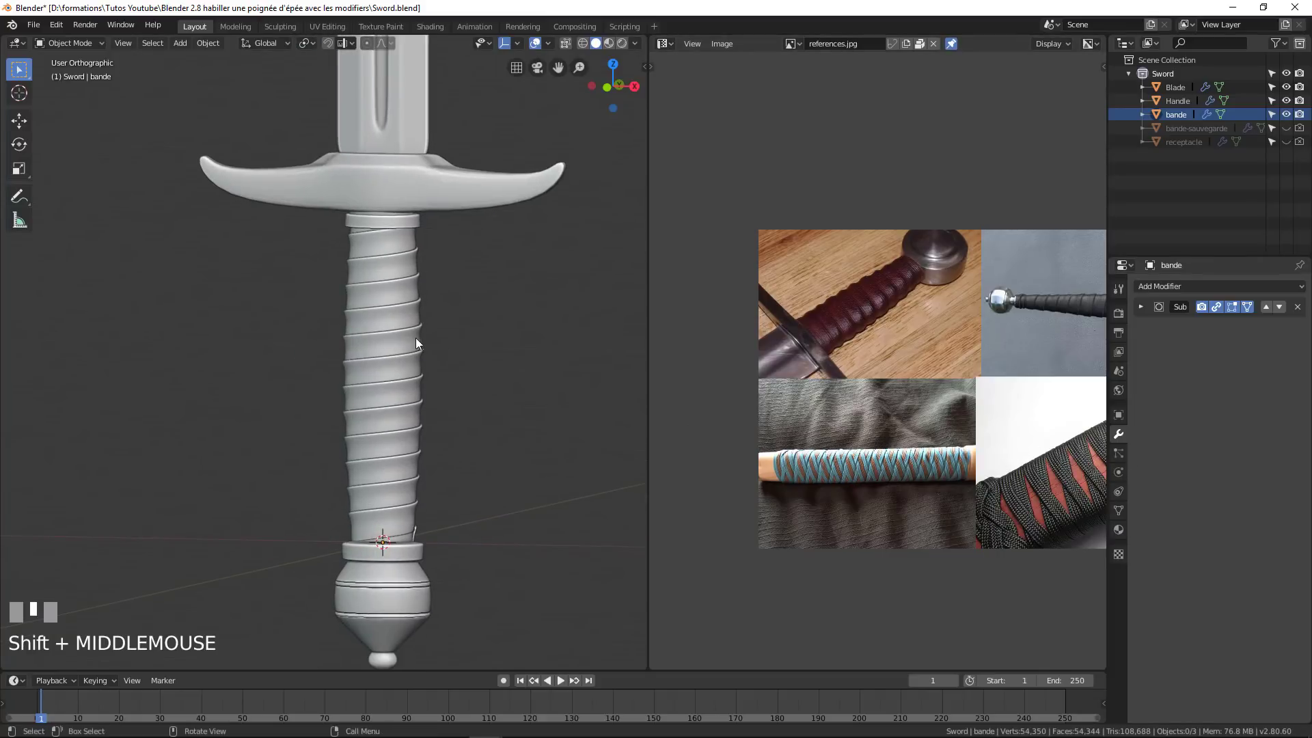
click(1286, 114)
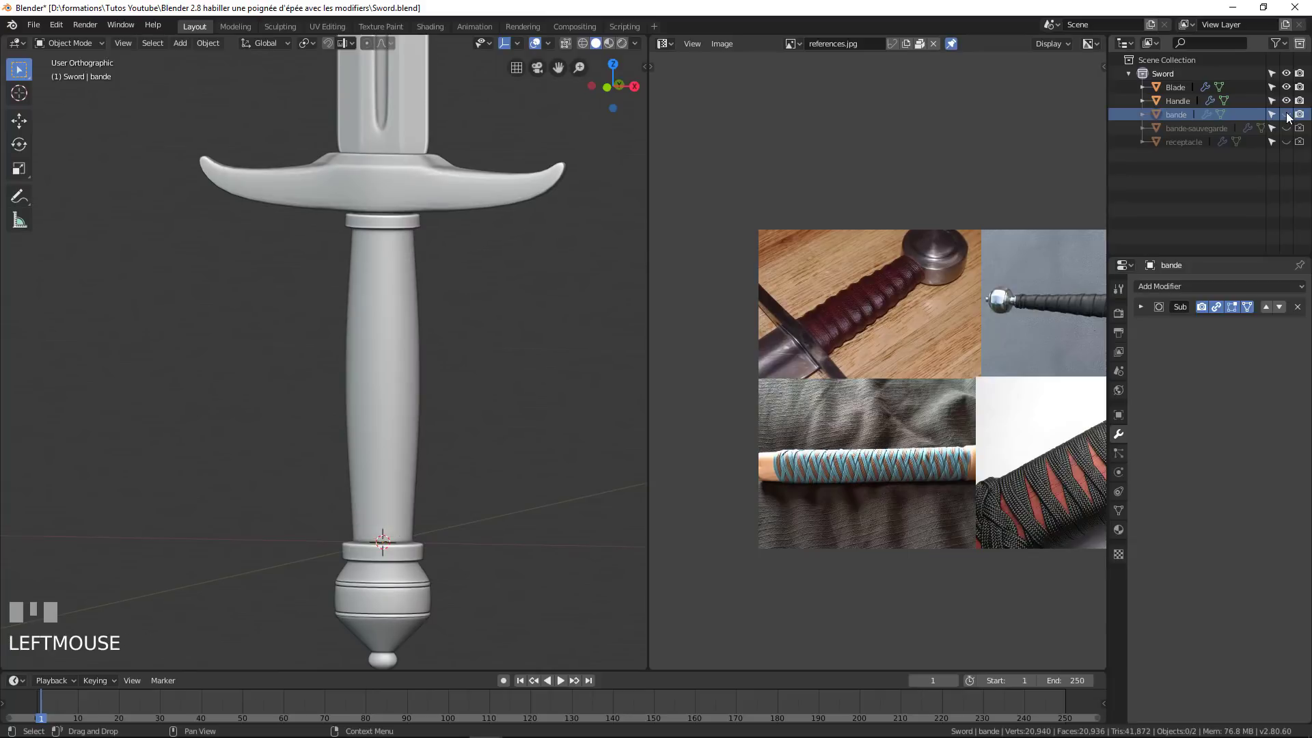
shift+click(1189, 129)
shift+click(1199, 142)
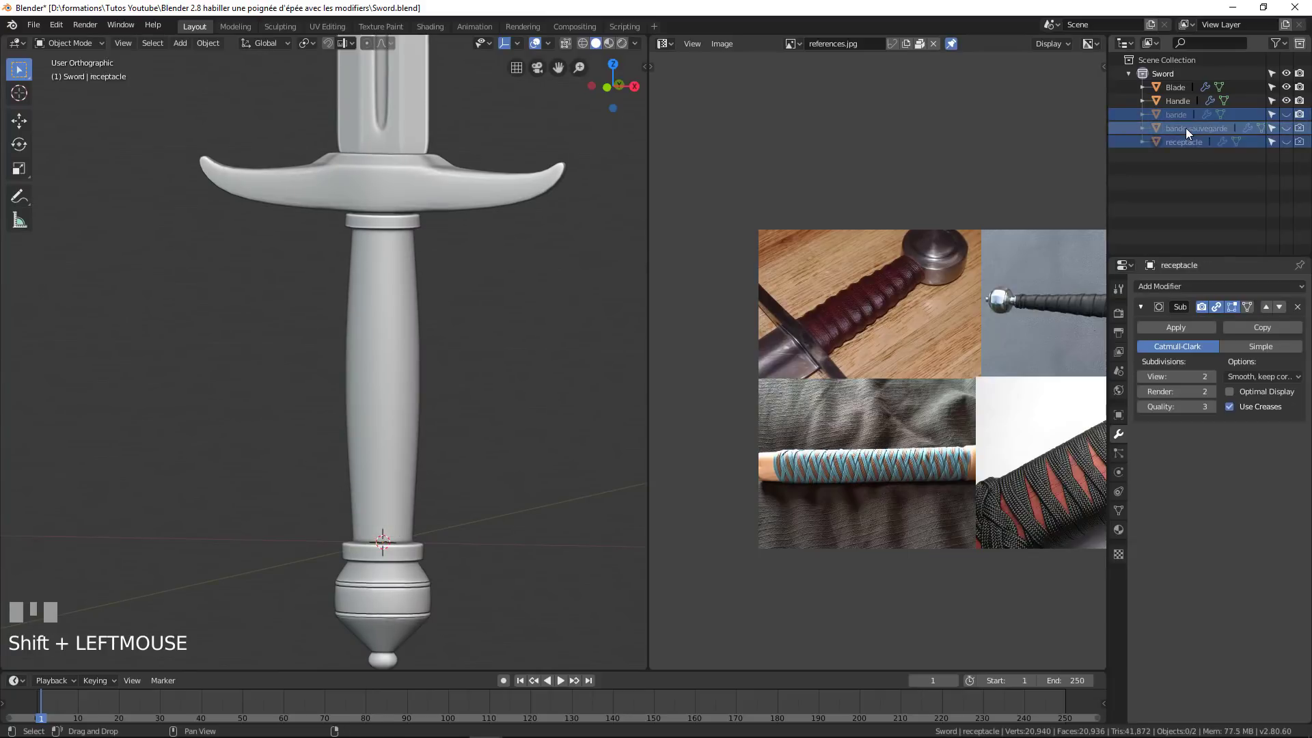
right_click(1187, 128)
click(1231, 125)
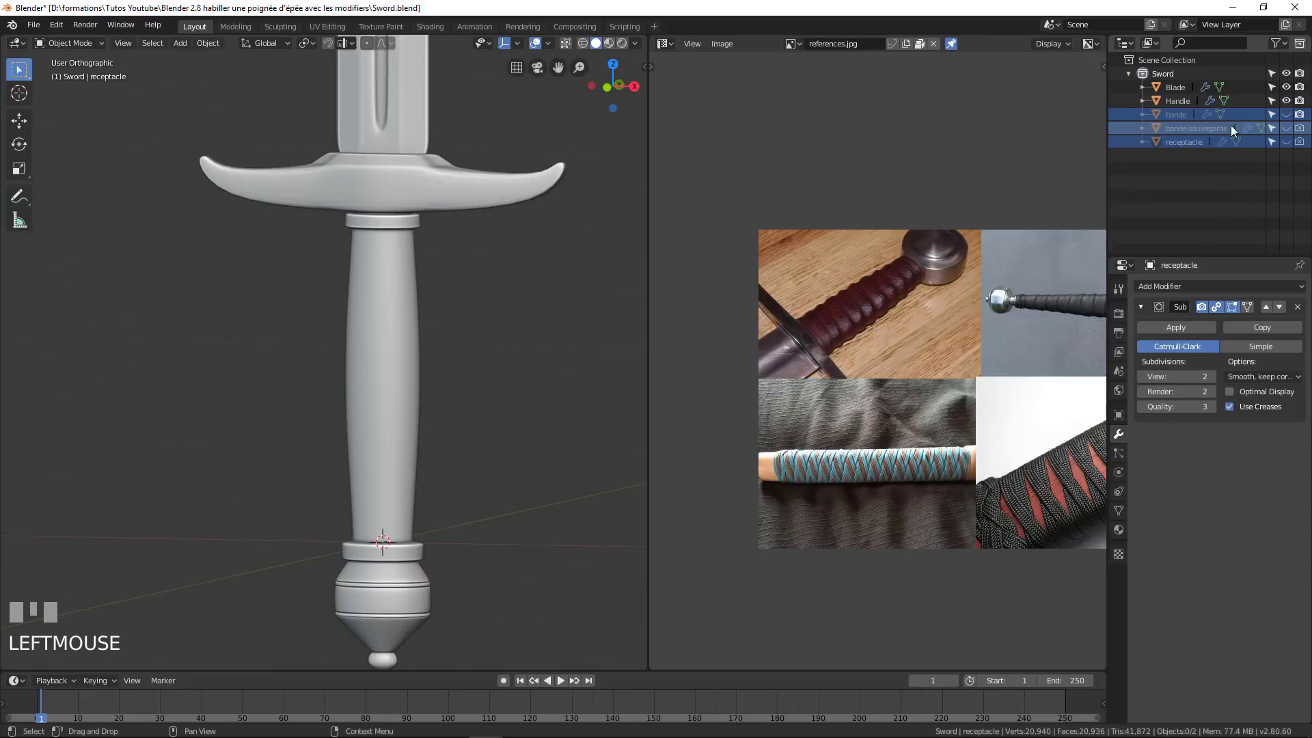
click(1218, 130)
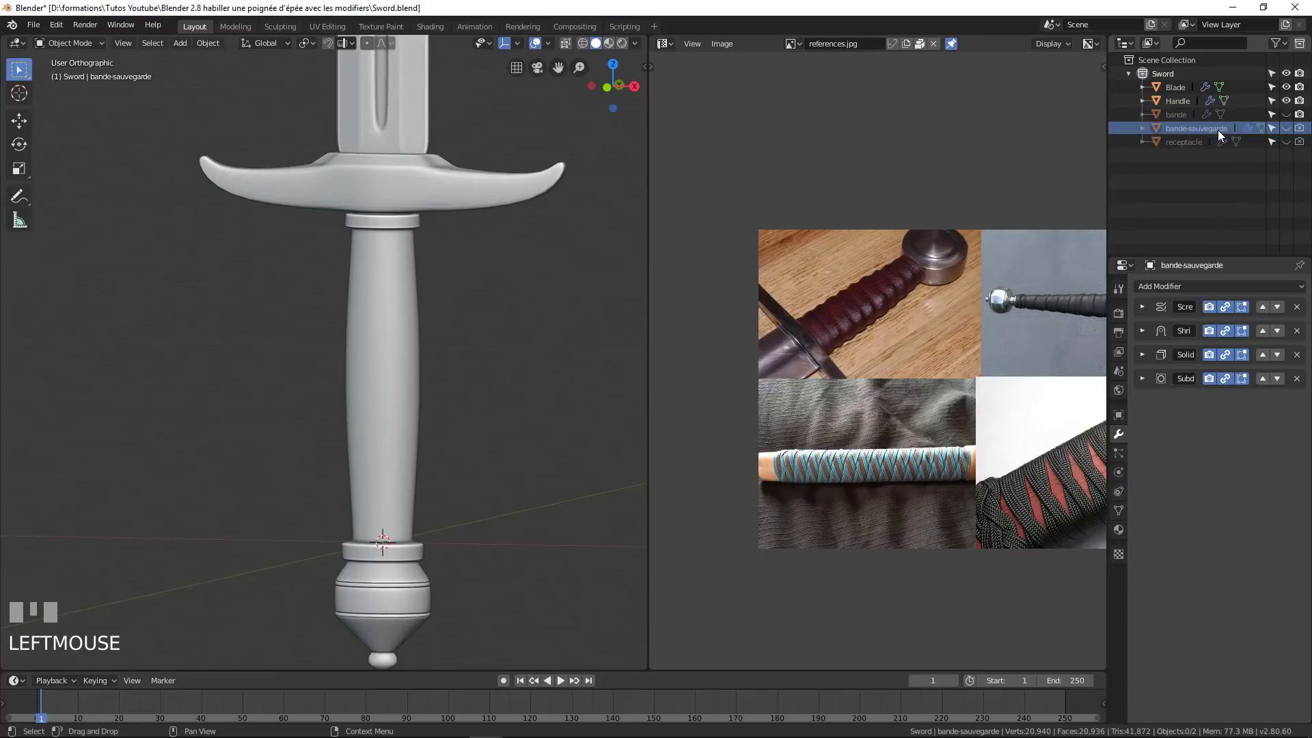
shift+click(1236, 116)
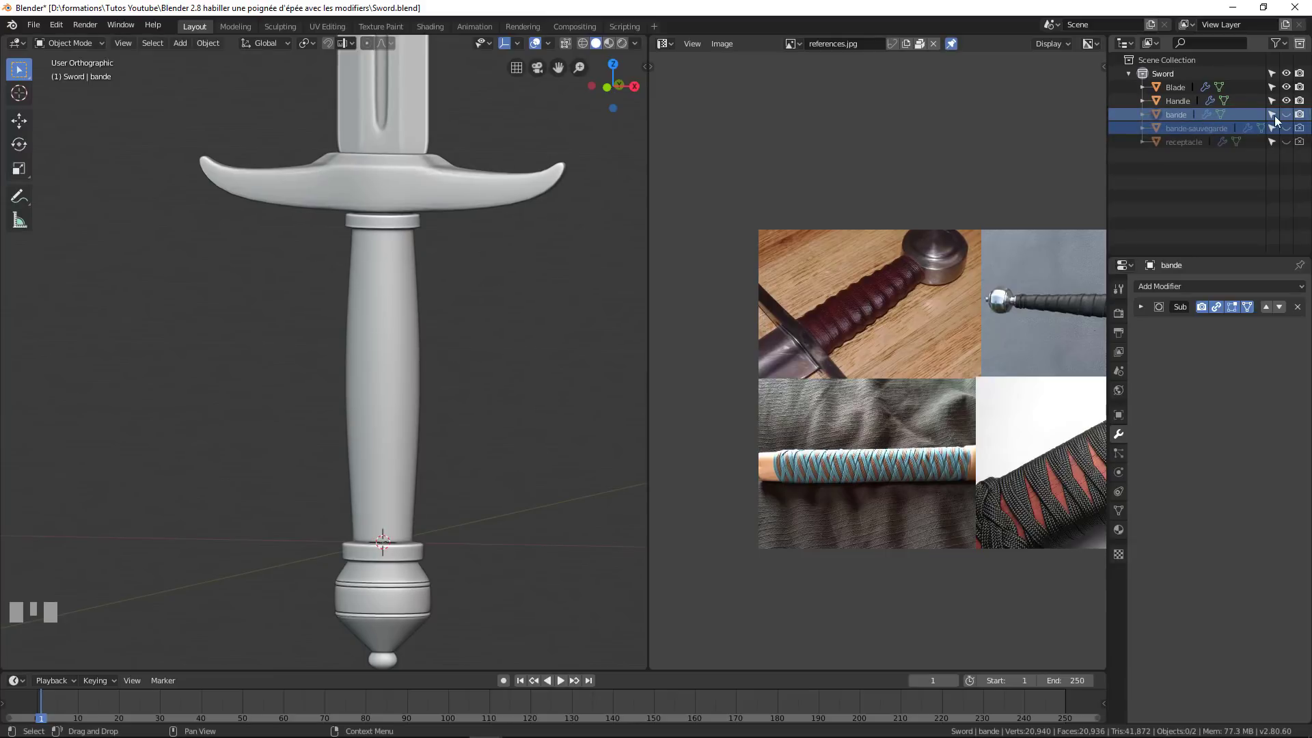
Show the bande and bande-sauvegarde objects and move both into a new collection named bande1.
drag(1286, 114, 1286, 128)
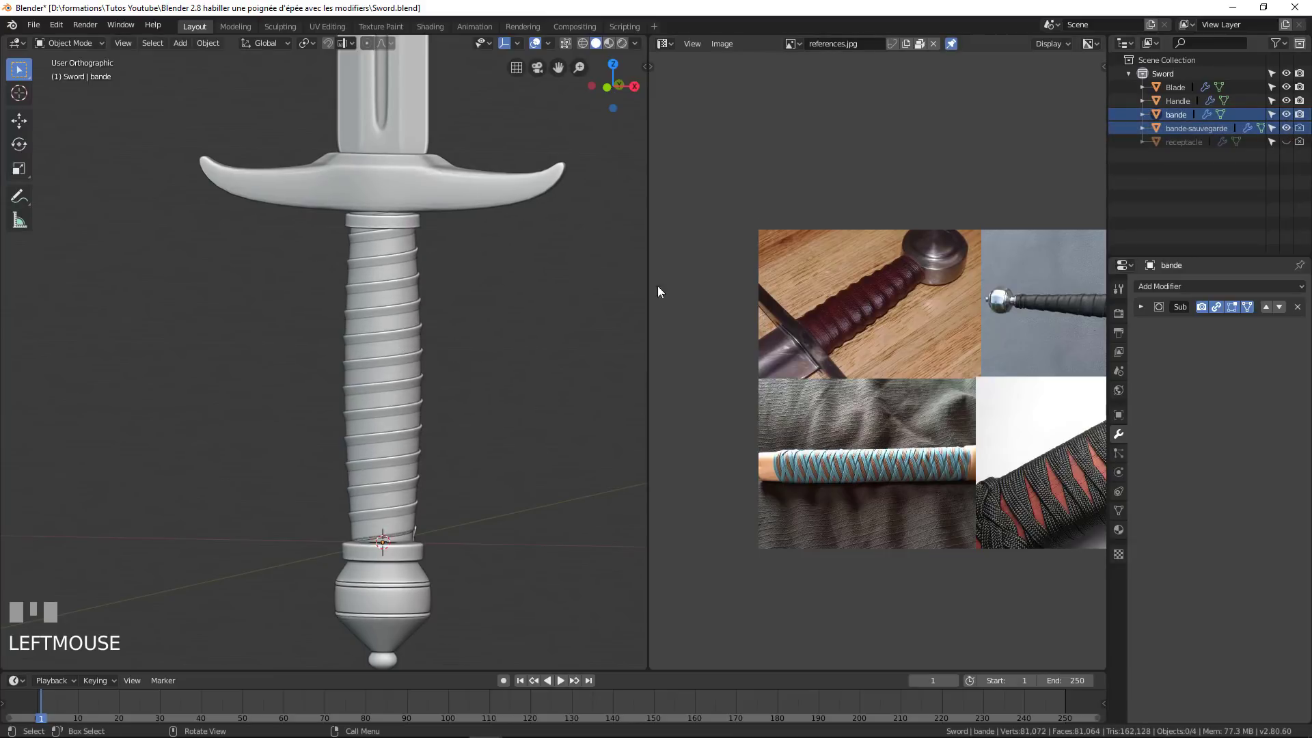
click(1185, 117)
shift+click(1185, 128)
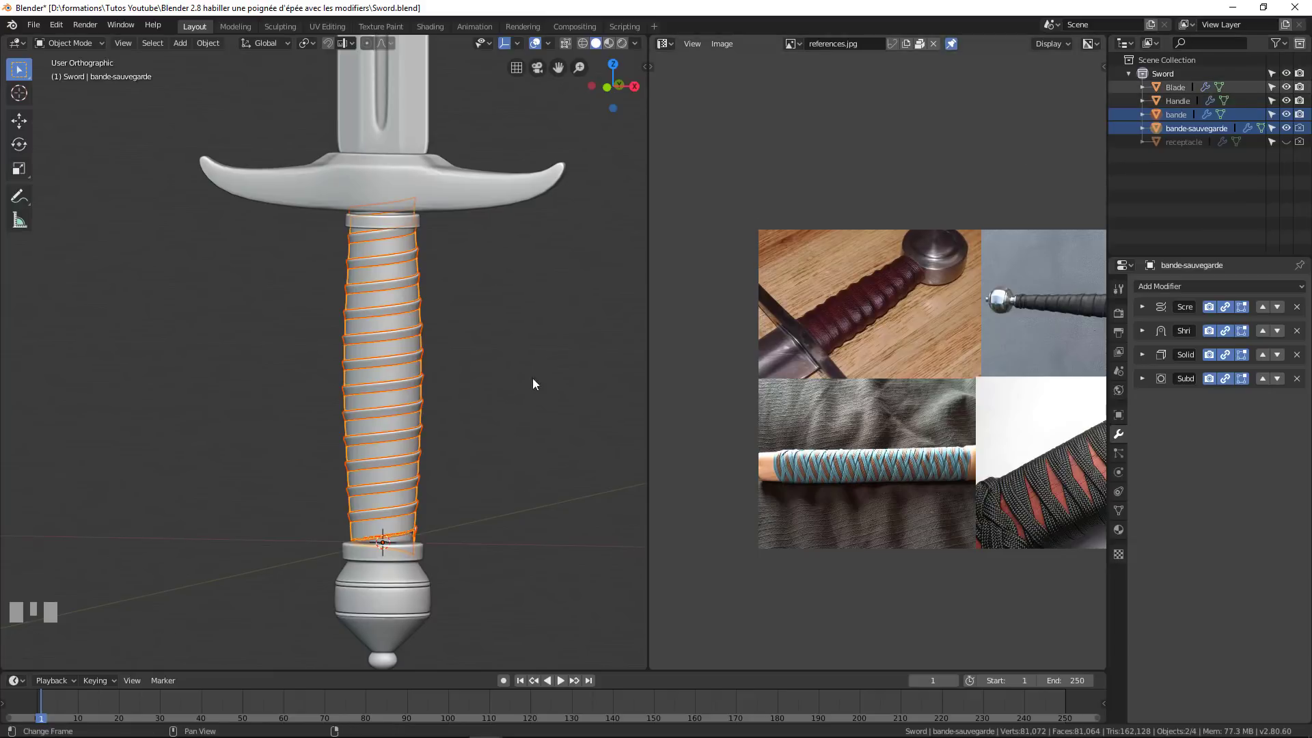
key(m)
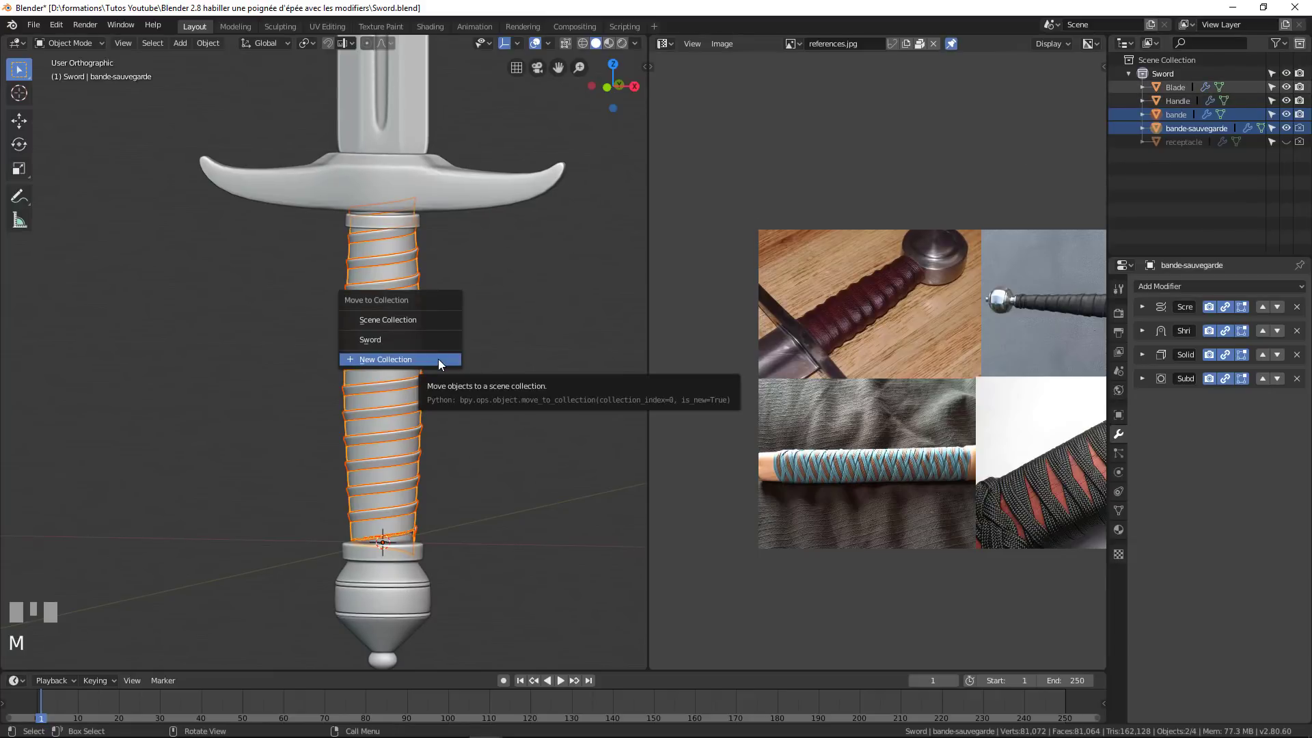
click(438, 359)
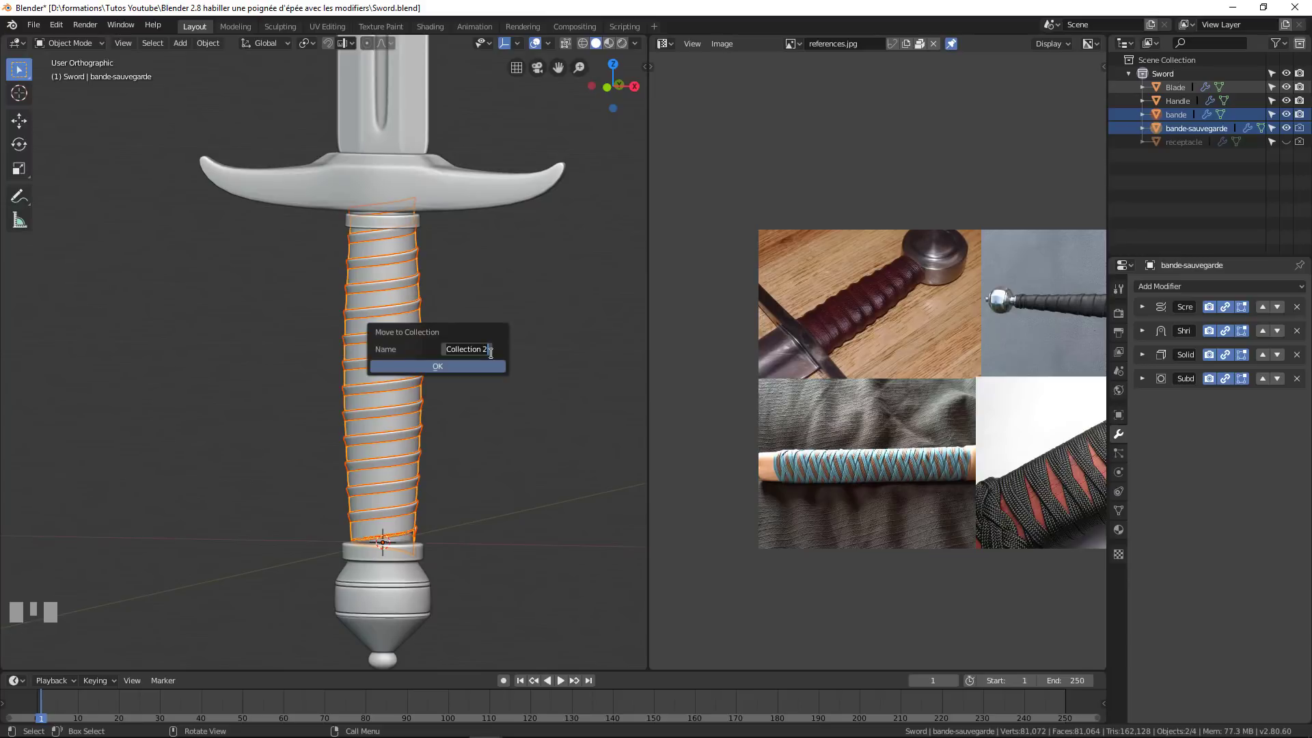
text(bande1)
key(Return)
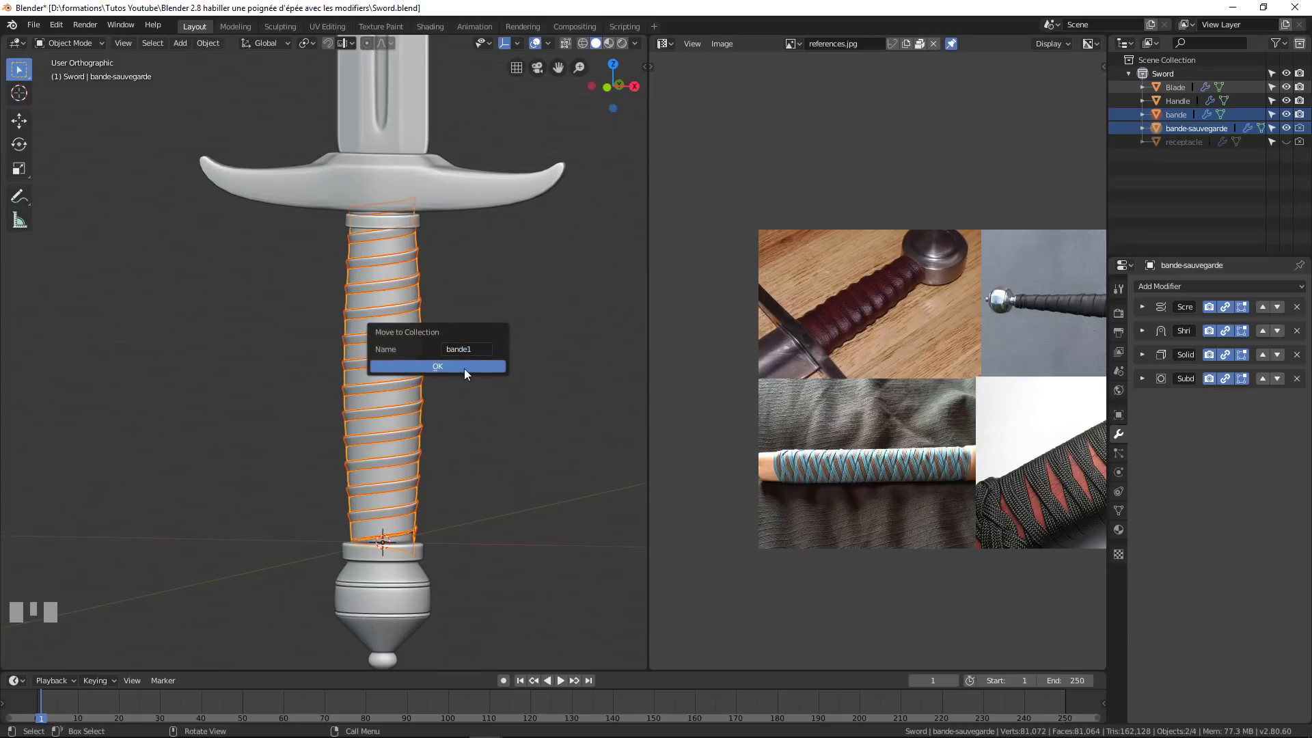
click(482, 367)
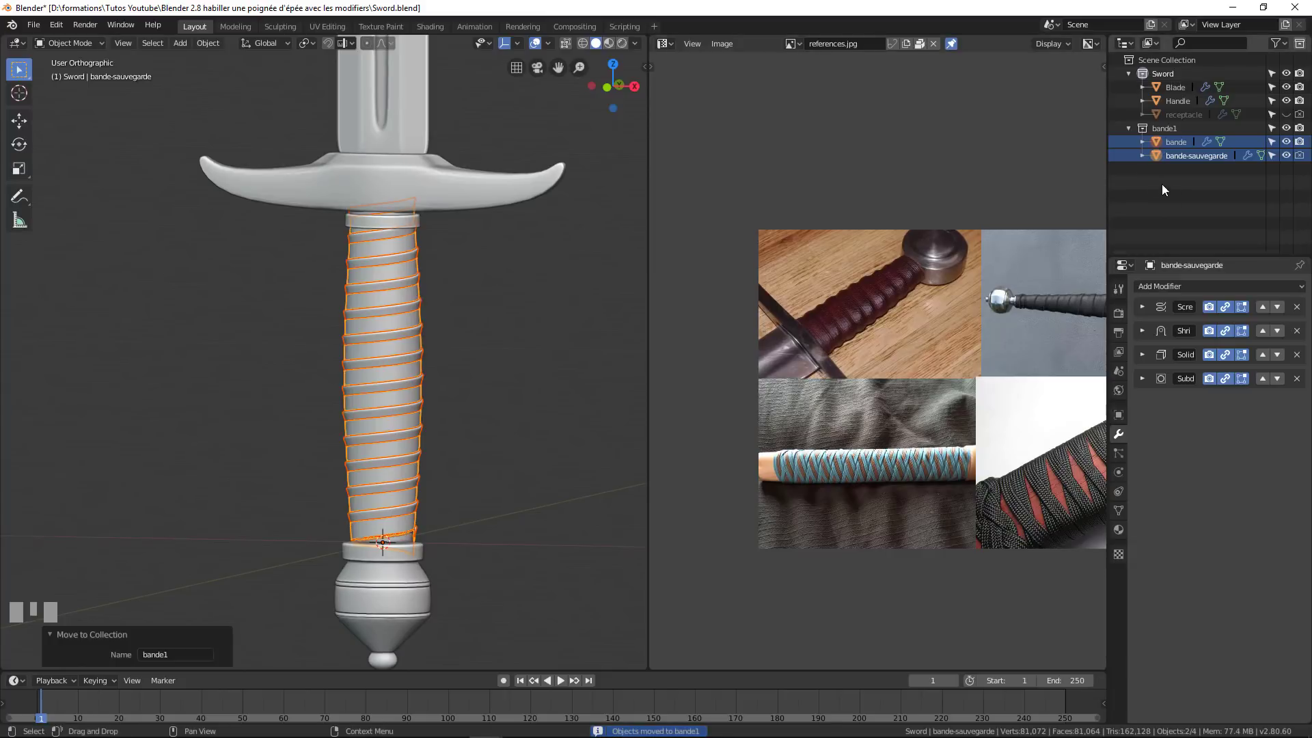
Hide the bande and bande-sauvegarde objects in the bande1 collection.
click(1286, 142)
click(1286, 155)
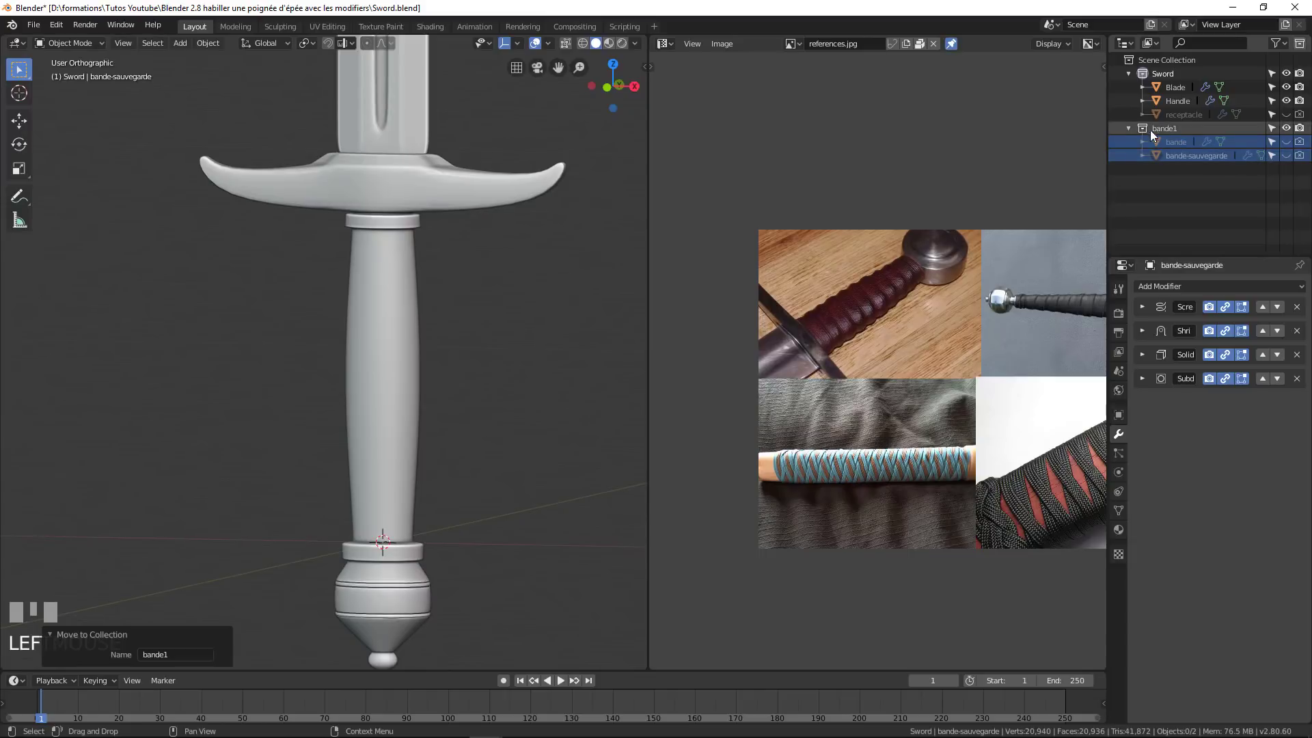
Collapse the bande1 collection, show the receptacle object and hide the Handle and Blade objects.
click(1129, 128)
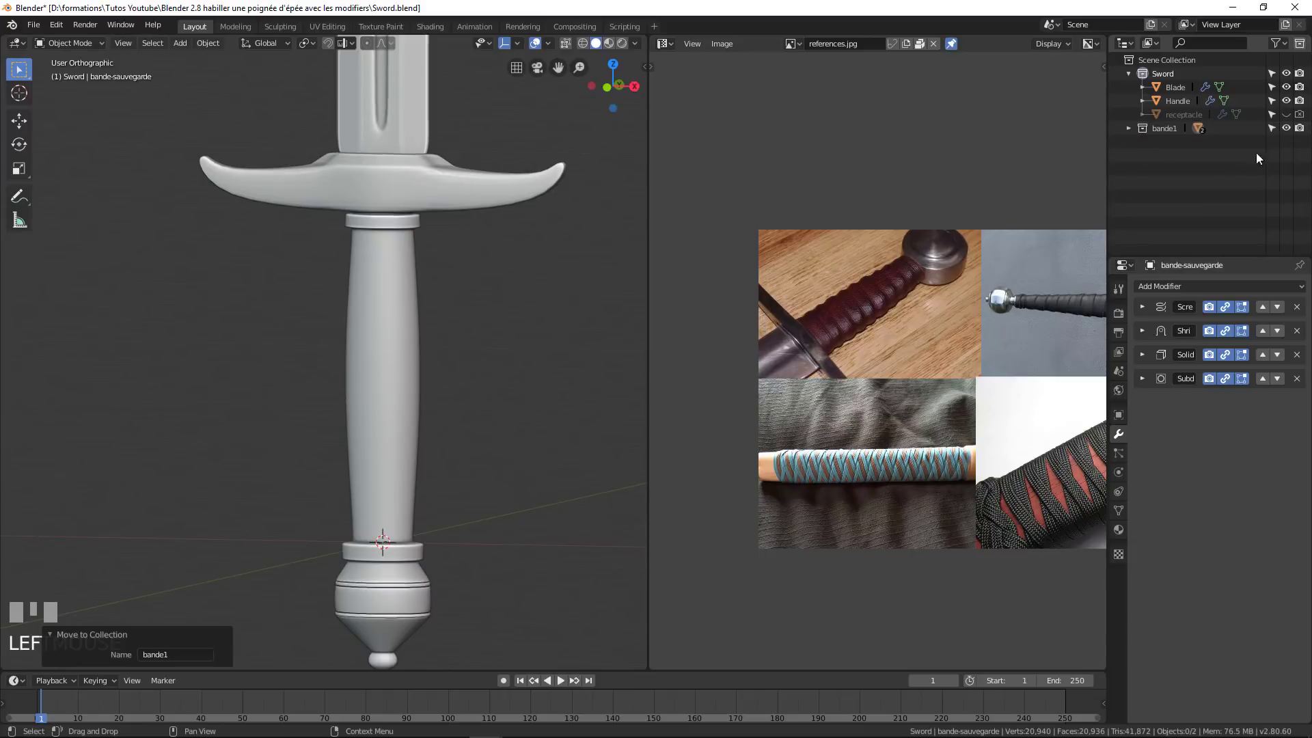
click(1188, 117)
click(1286, 114)
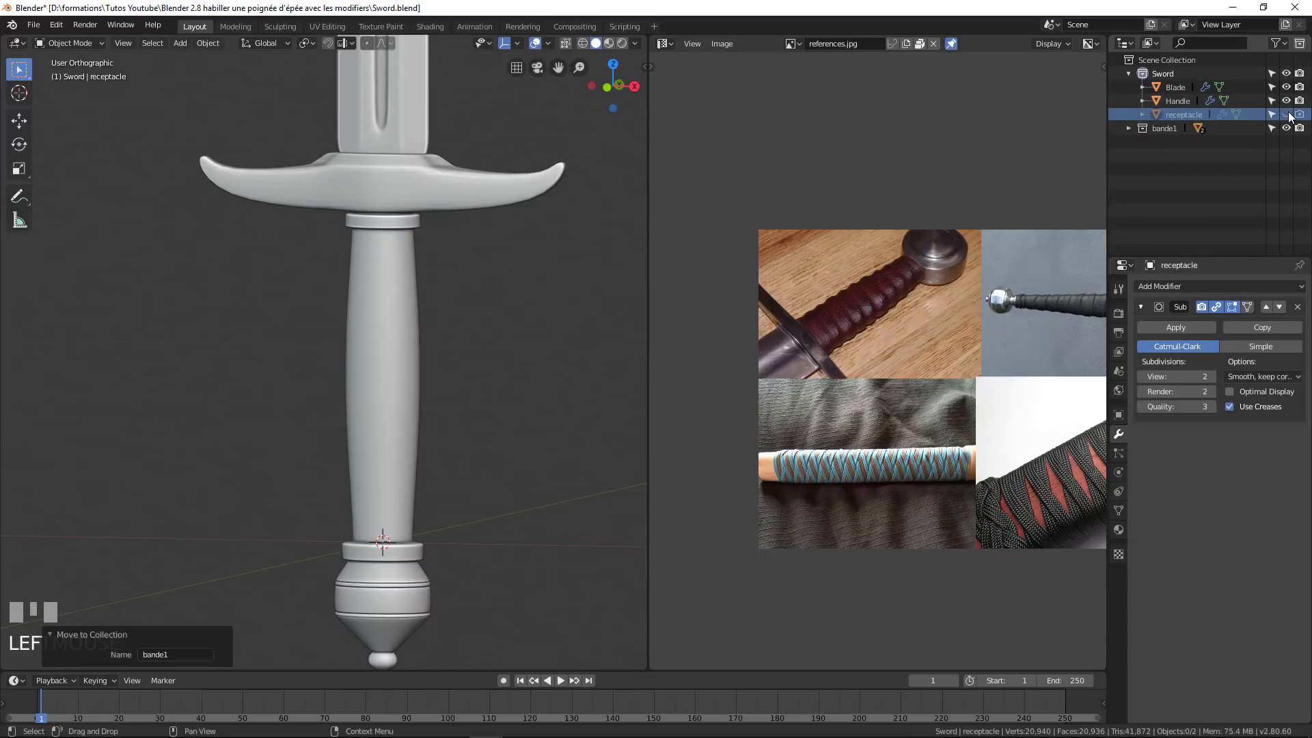
click(1287, 100)
click(1286, 87)
View the receptacle from the front and widen the 3D viewport over the reference image area.
scroll(415, 317, down, 2)
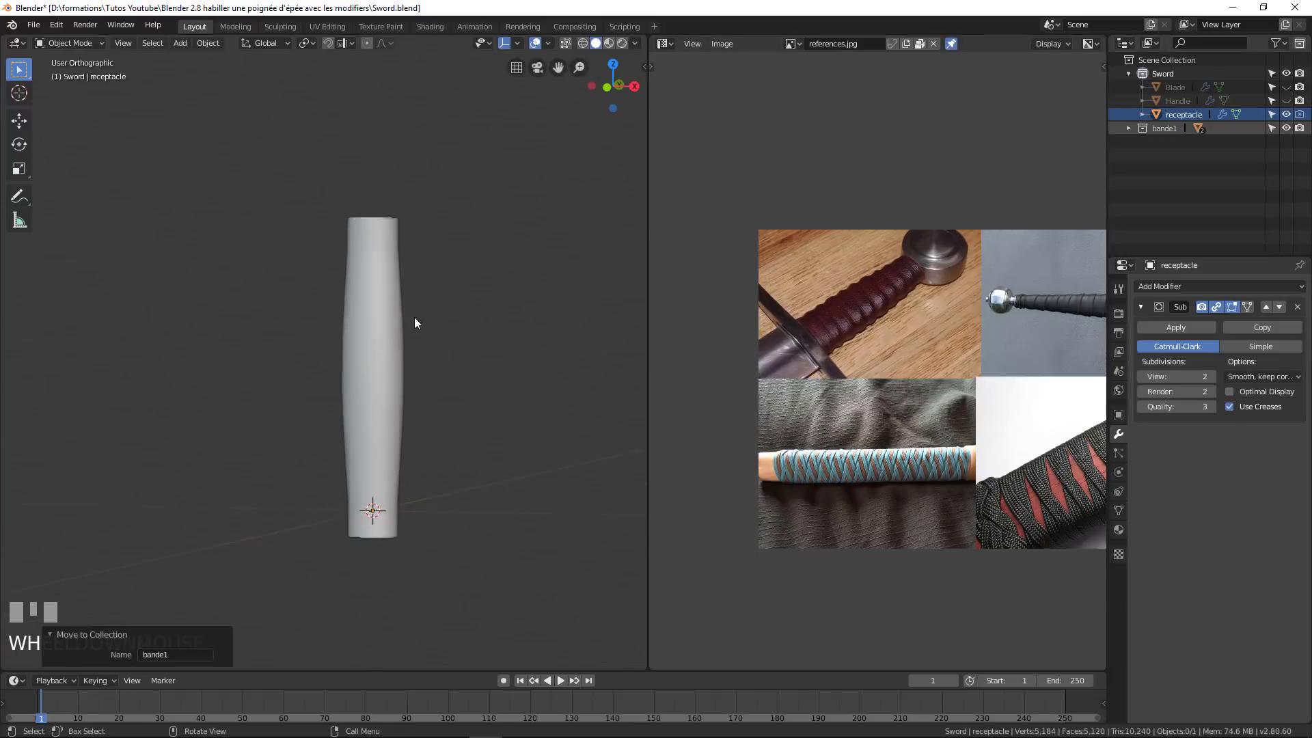
middle_drag(407, 388, 443, 389)
key(KP_1)
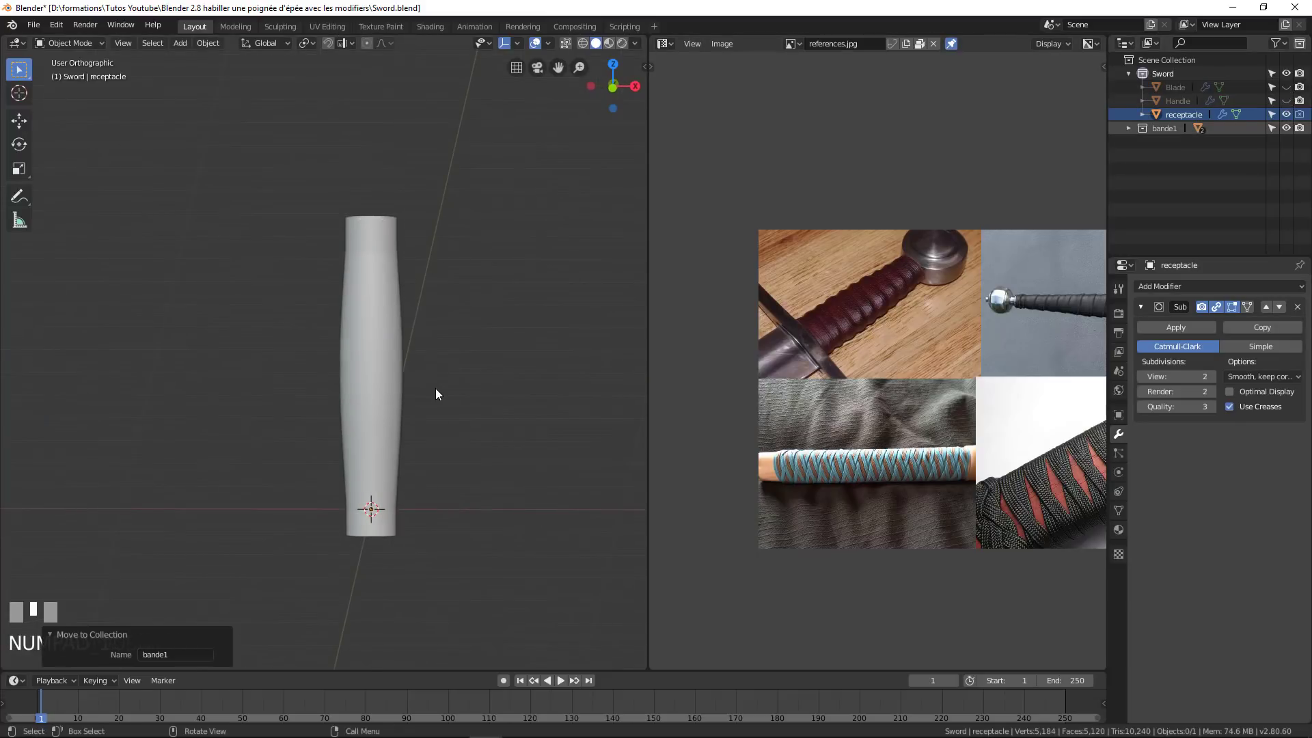
scroll(392, 490, up, 2)
shift+middle_drag(393, 489, 342, 340)
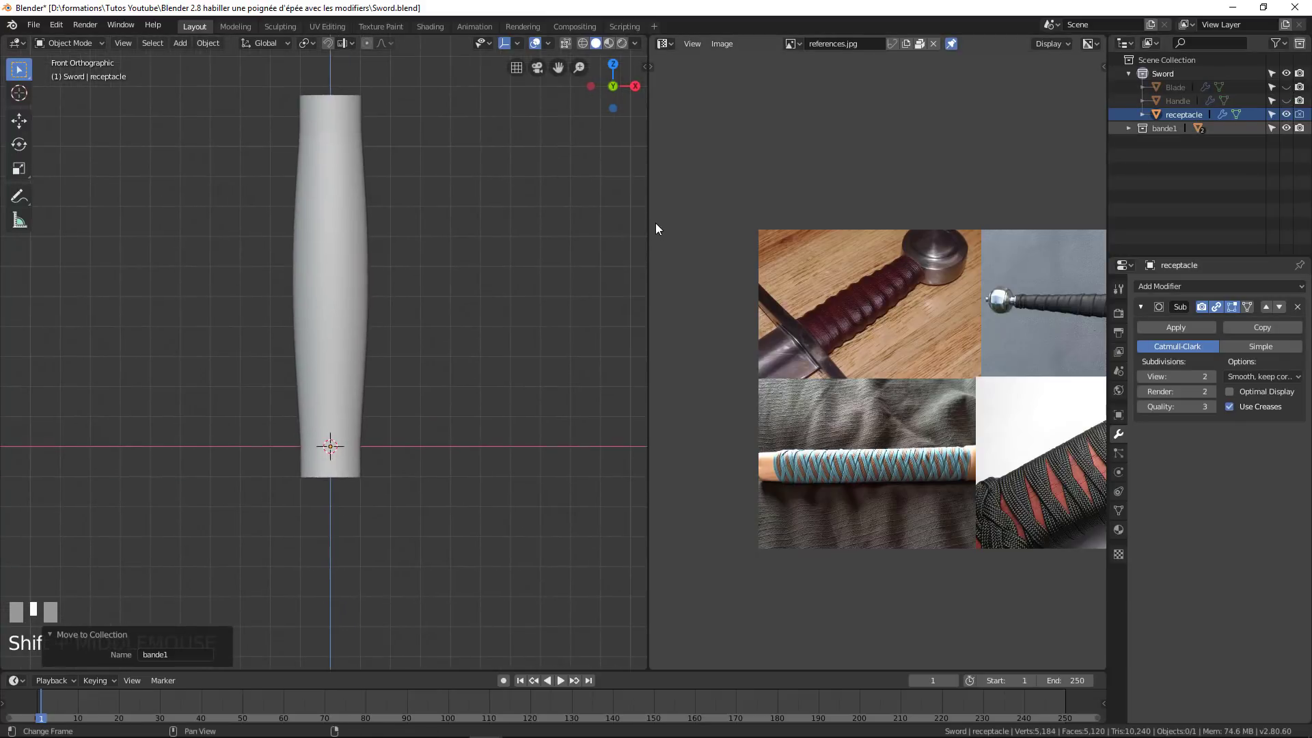
drag(649, 219, 1019, 236)
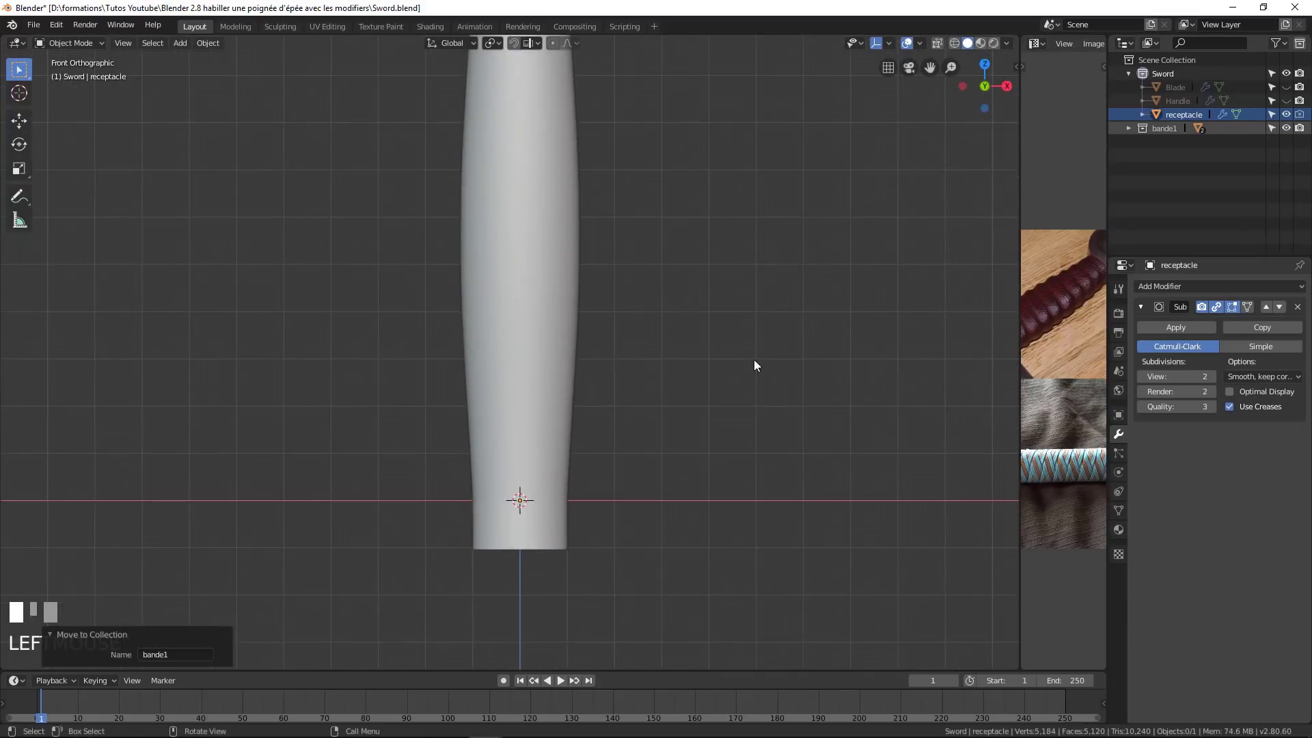
scroll(581, 459, down, 1)
shift+middle_drag(616, 370, 613, 355)
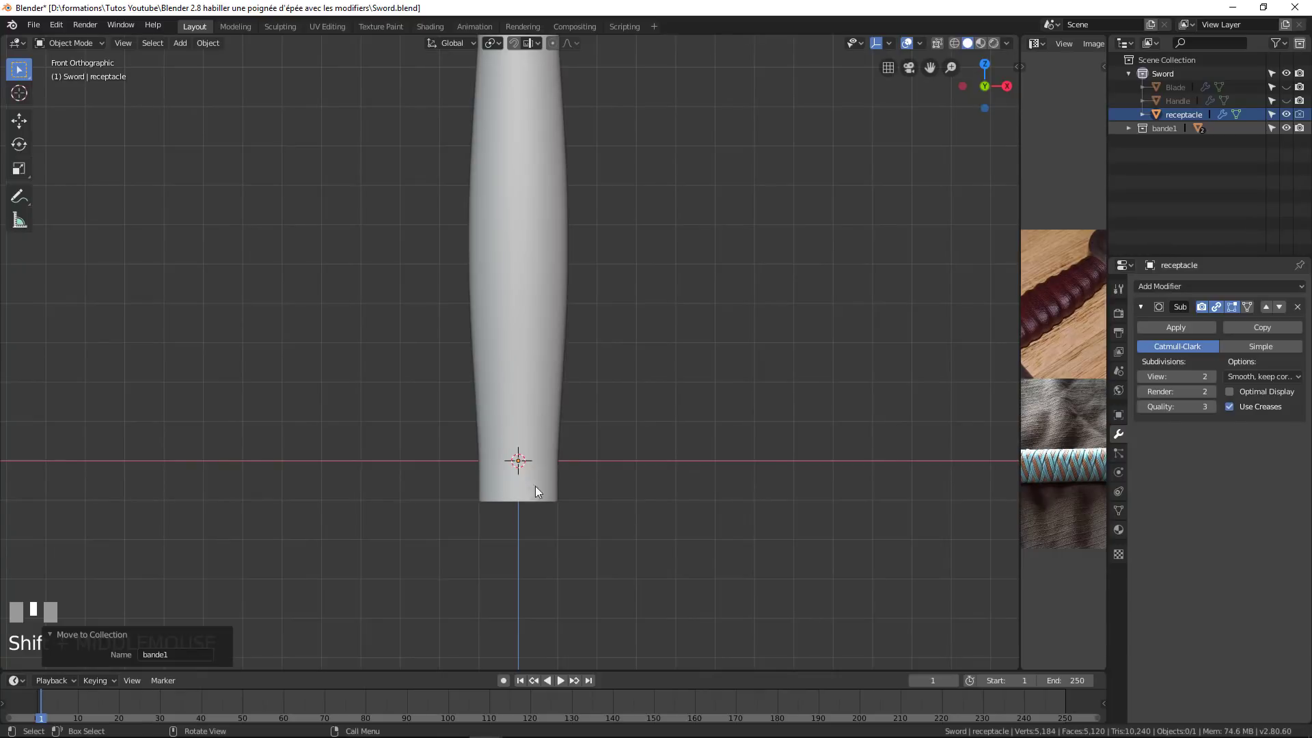
Reset the 3D cursor to the world origin and add a plane there.
key(shift+c)
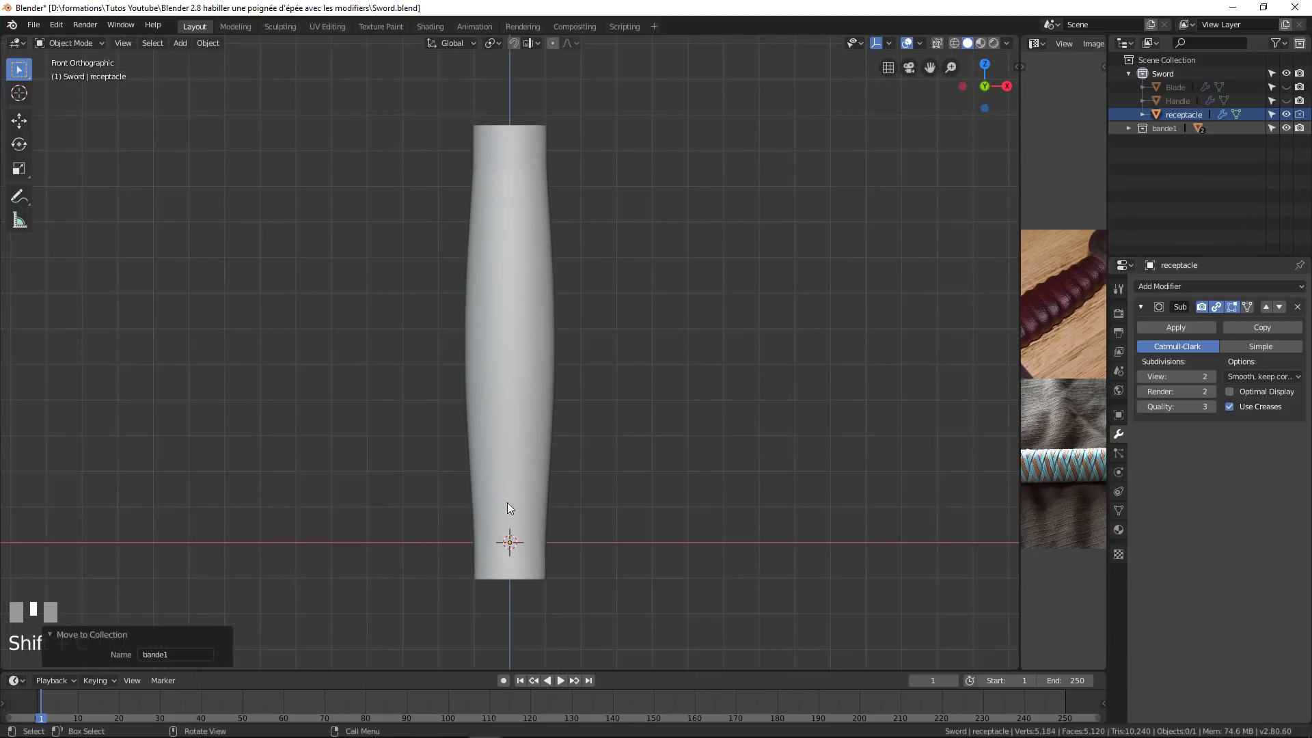
key(shift+a)
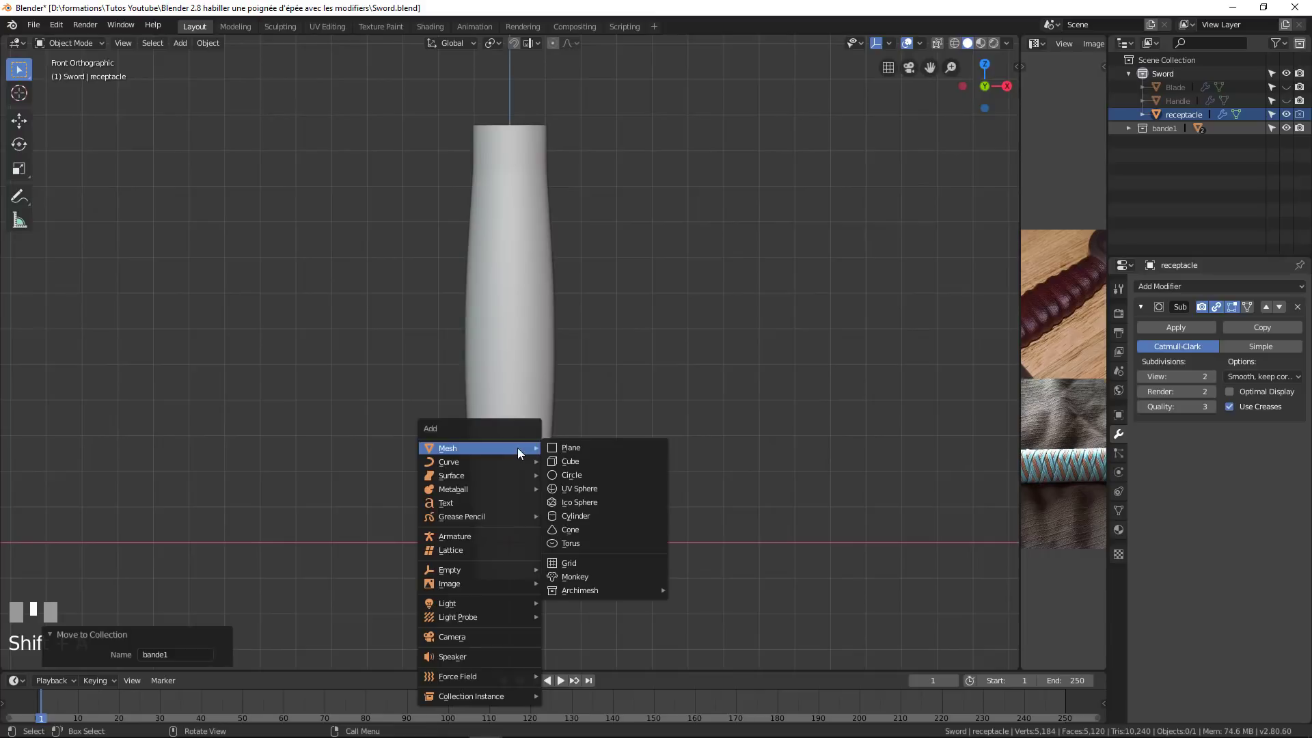
click(570, 449)
scroll(519, 514, down, 3)
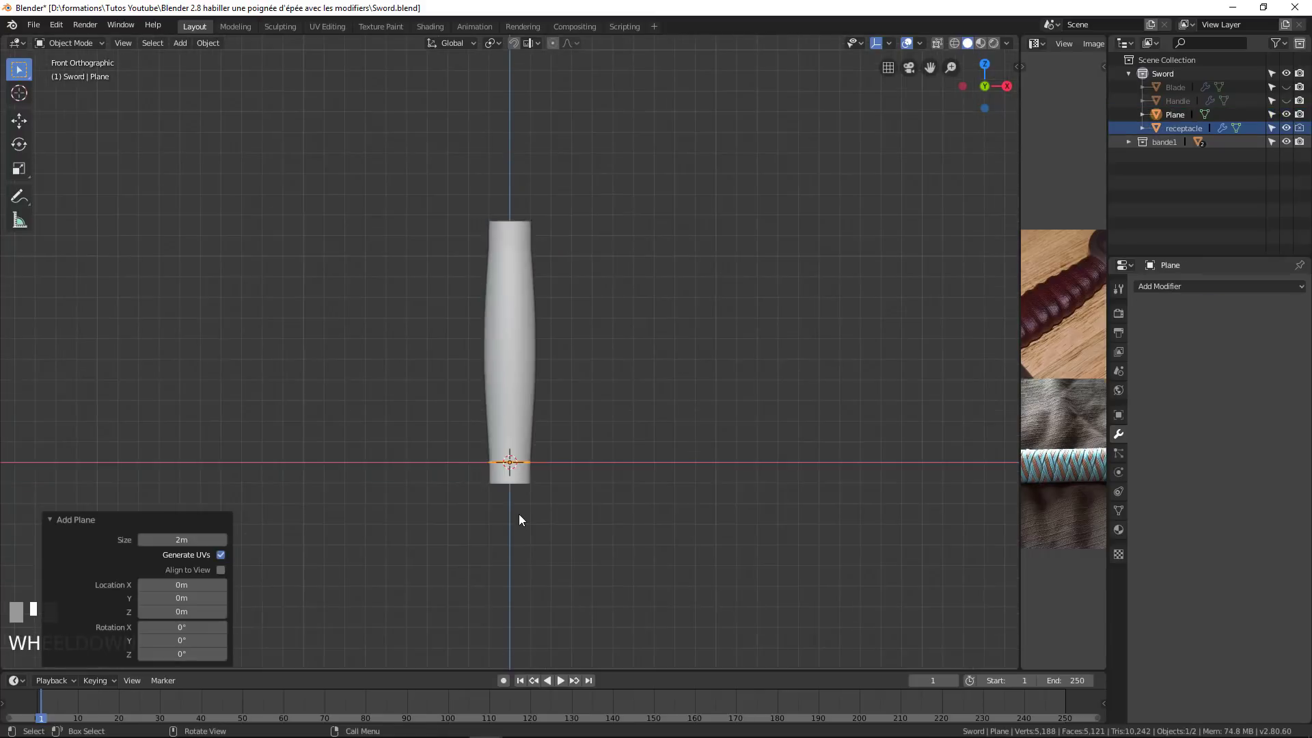
scroll(519, 515, up, 2)
Enter Edit Mode on the plane and move its mesh about 2.62 m along X, clear of the receptacle.
key(Tab)
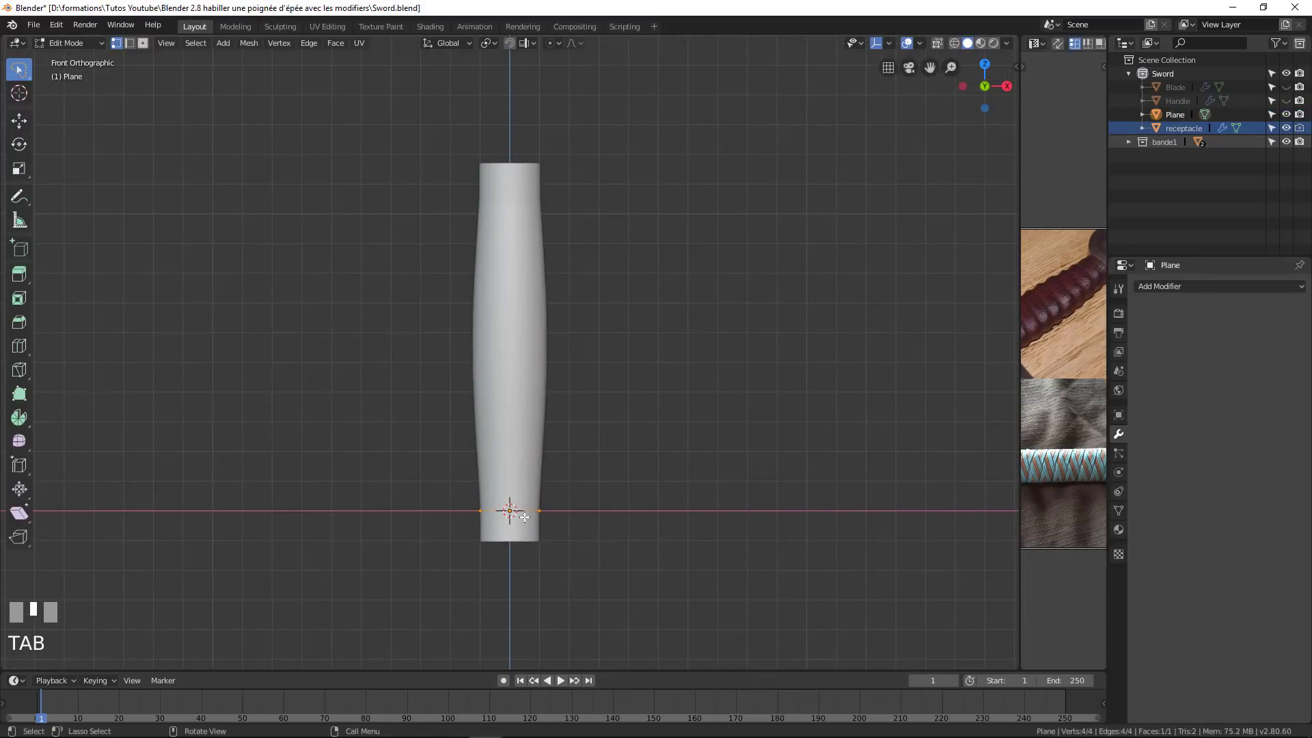
key(g)
key(x)
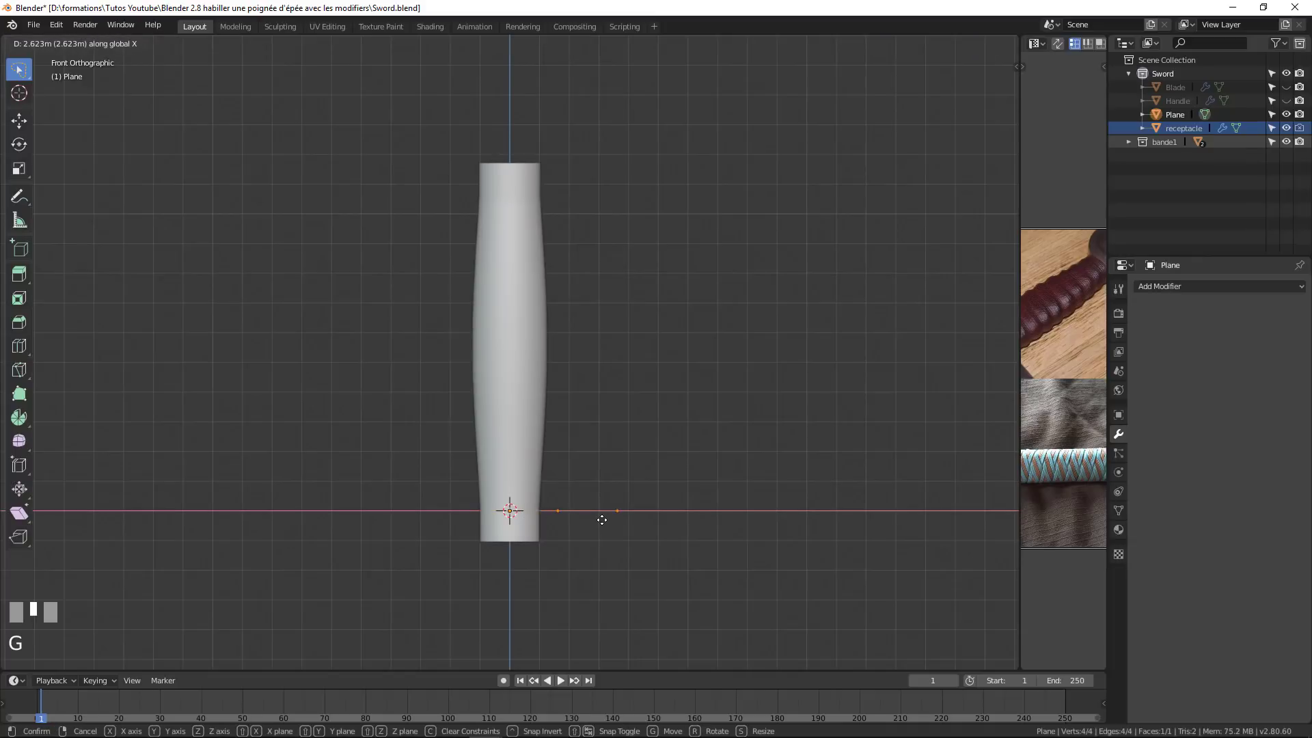
click(658, 531)
Rotate the plane's mesh 90° around Y and 90° around Z so it stands facing the front view.
key(r)
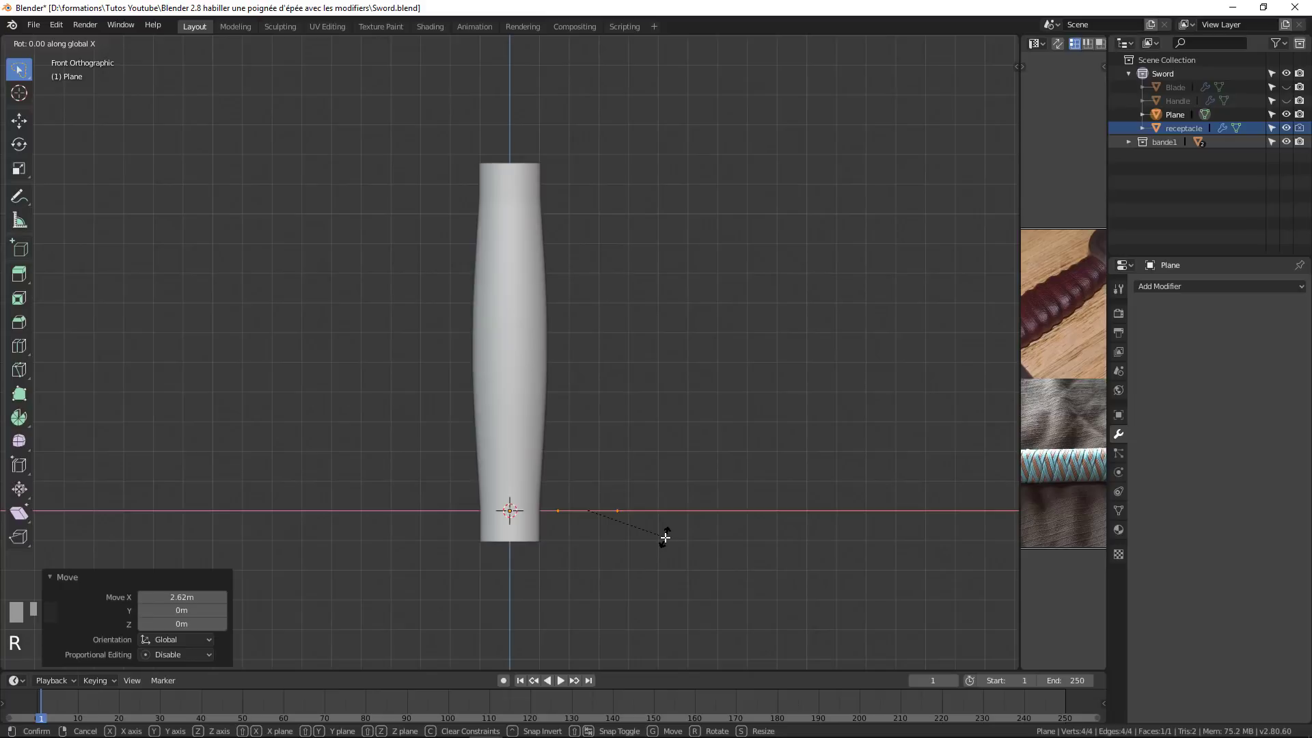
text(y90)
click(665, 533)
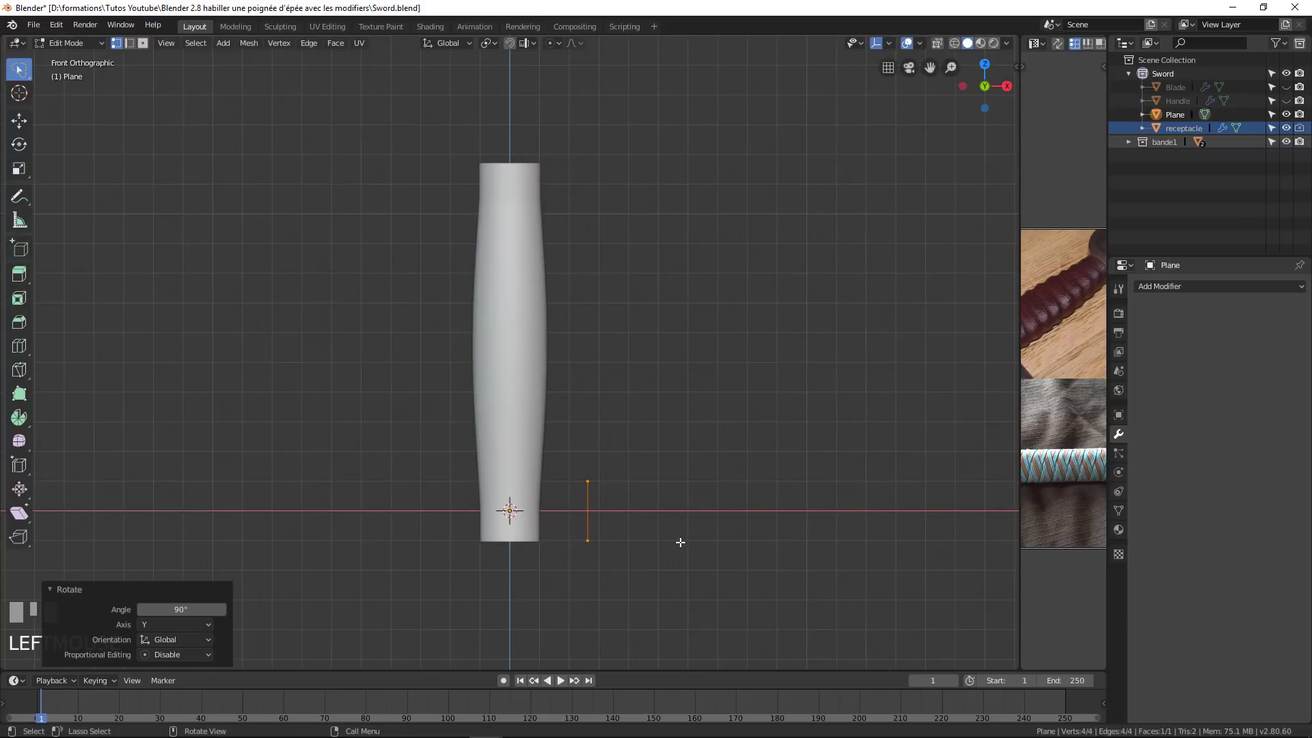
text(rz90)
click(683, 548)
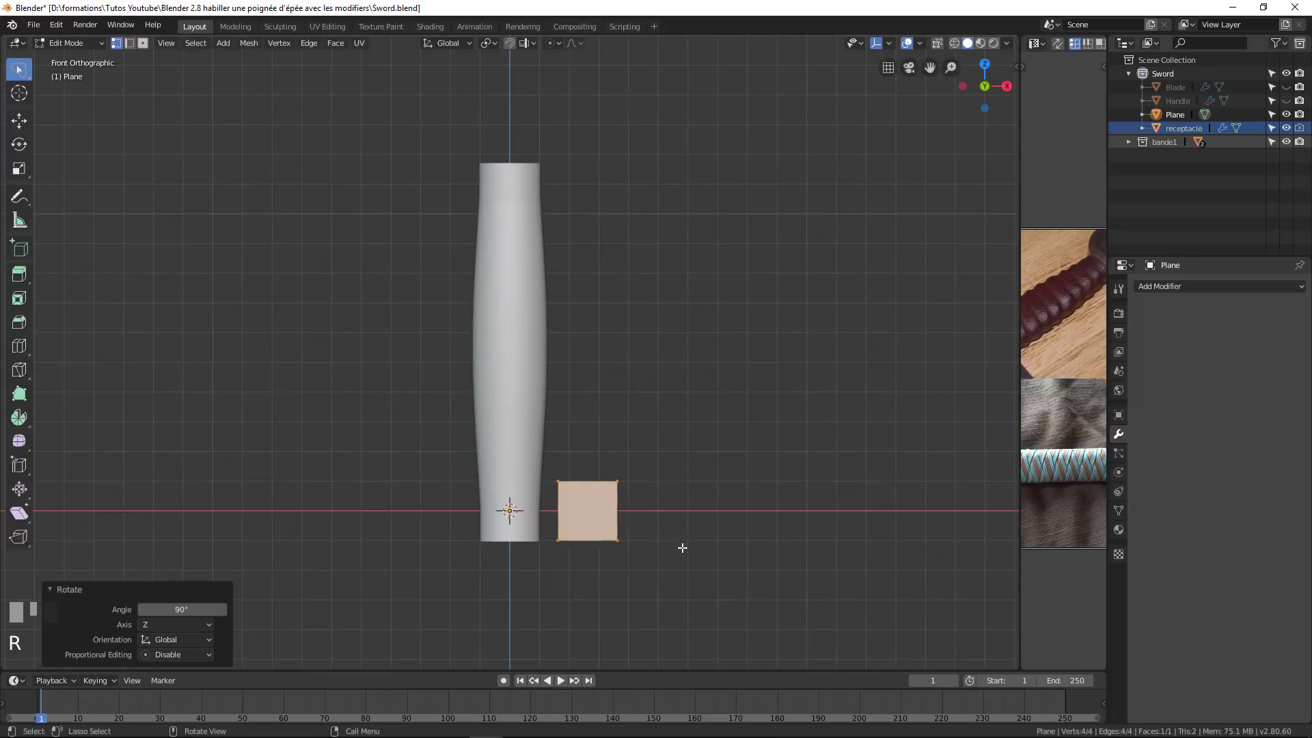
Delete the plane's two vertices farthest from the receptacle and add a Screw modifier to the remaining edge.
click(618, 482)
shift+click(617, 540)
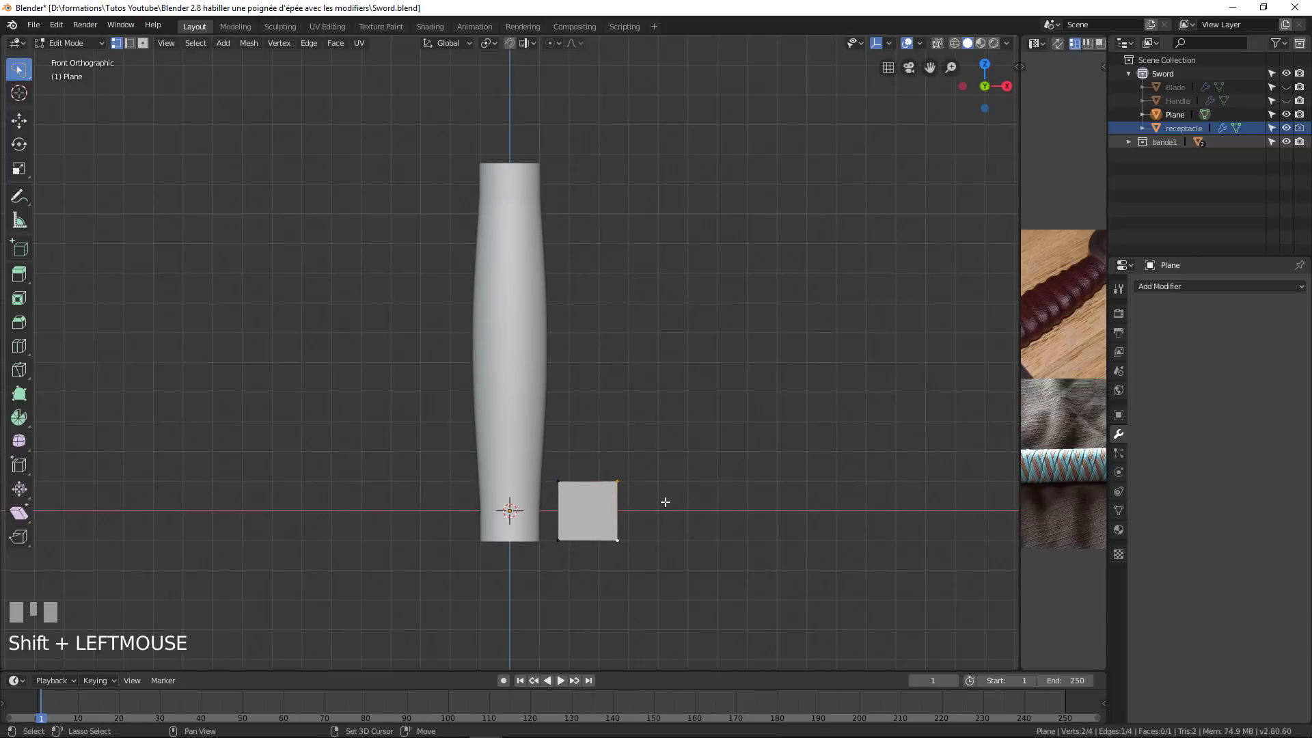
key(x)
click(682, 509)
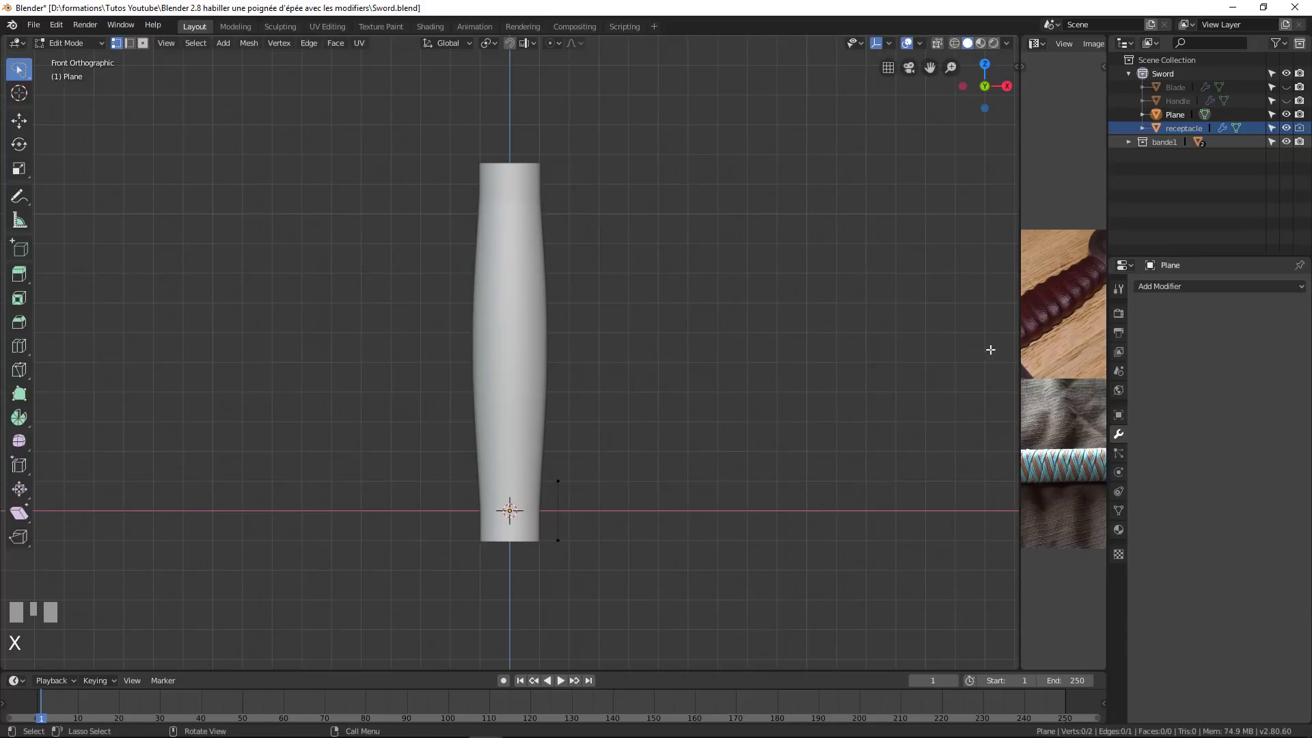
click(1208, 284)
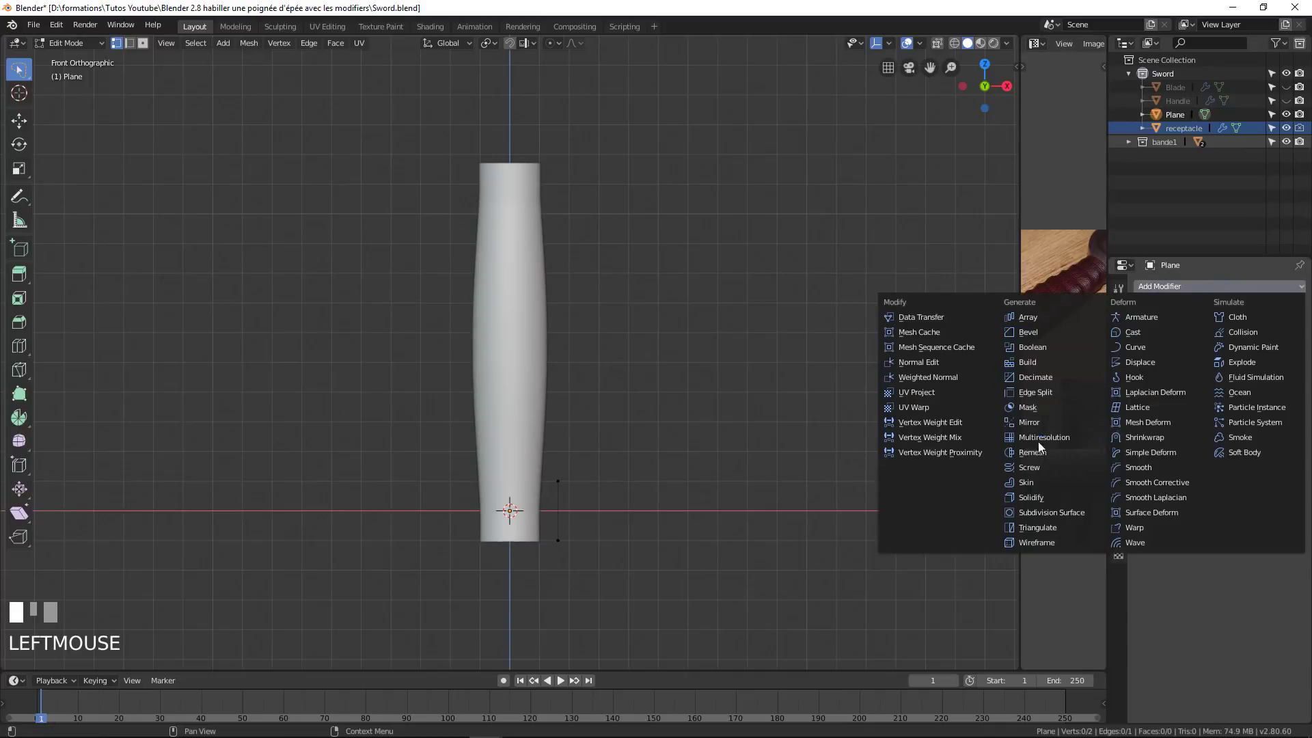
click(1040, 467)
Lower the edge's upper vertex about 1.49 m along Z to narrow the band.
scroll(583, 523, up, 2)
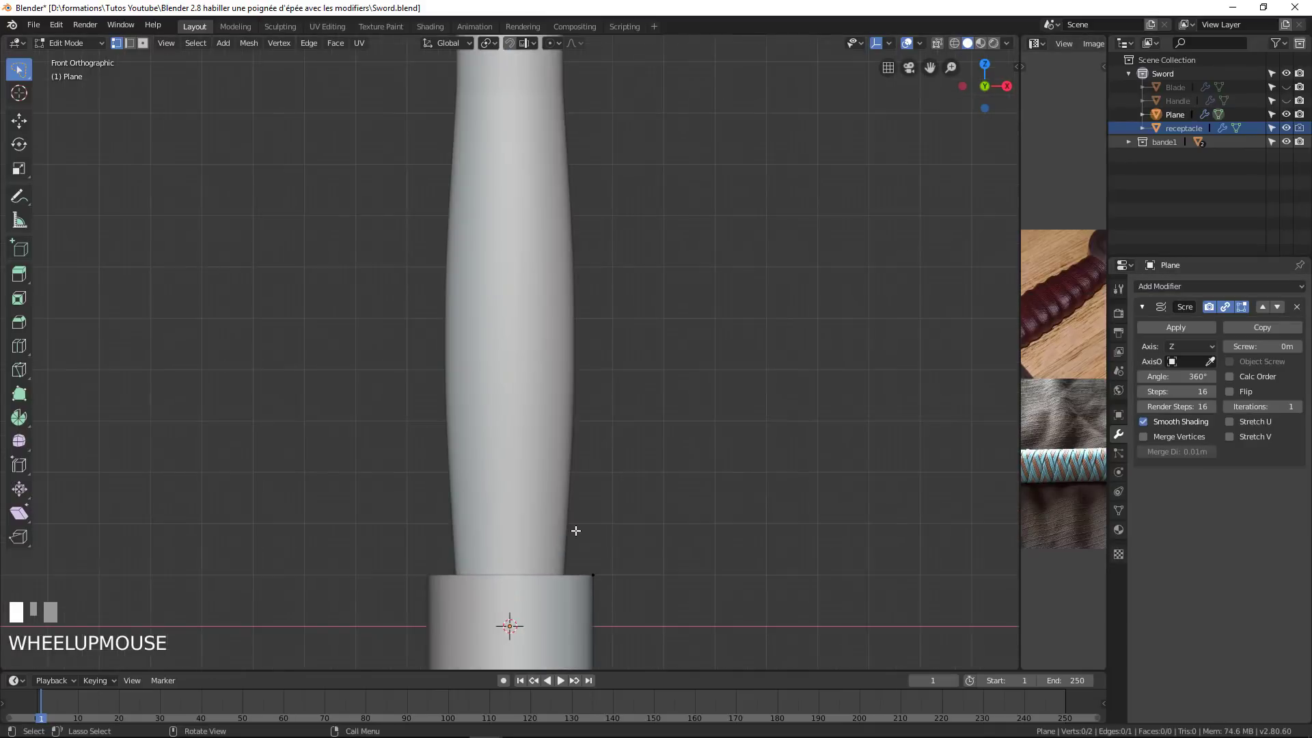
scroll(574, 530, down, 2)
shift+middle_drag(574, 530, 633, 454)
scroll(636, 454, up, 2)
right_click(636, 454)
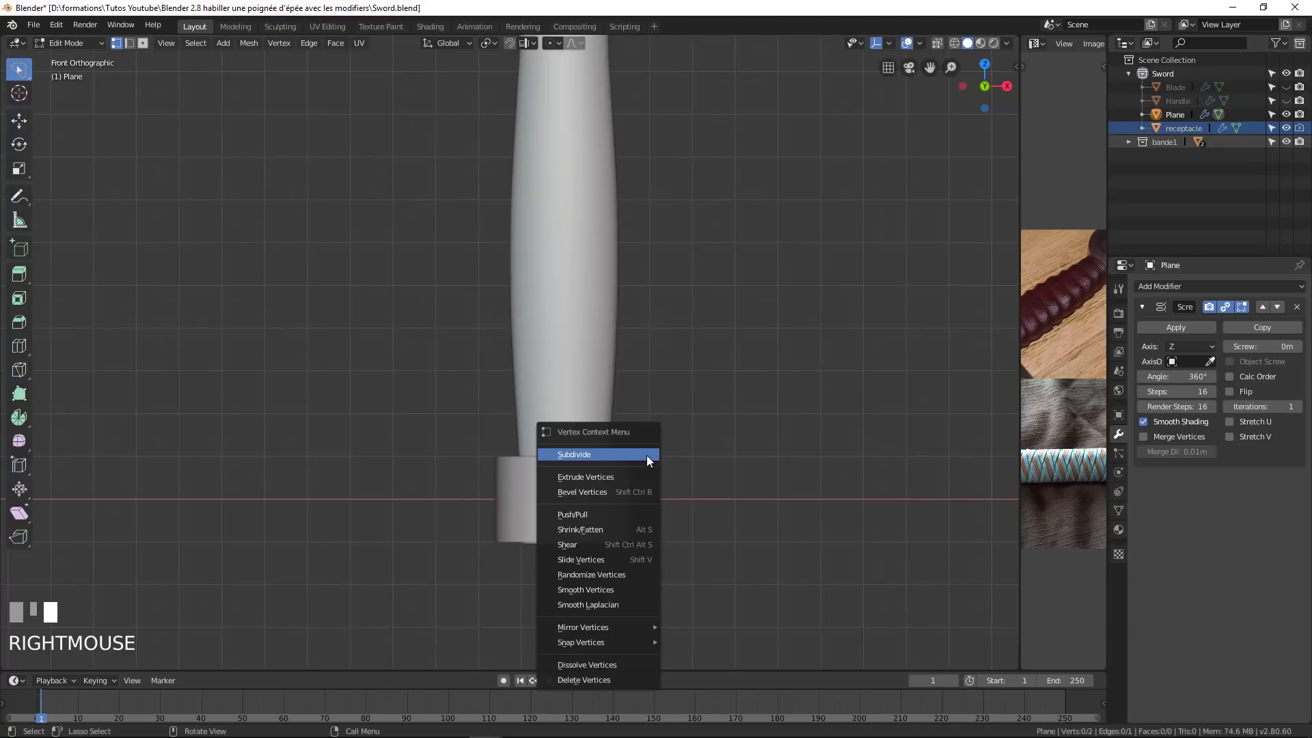
click(638, 455)
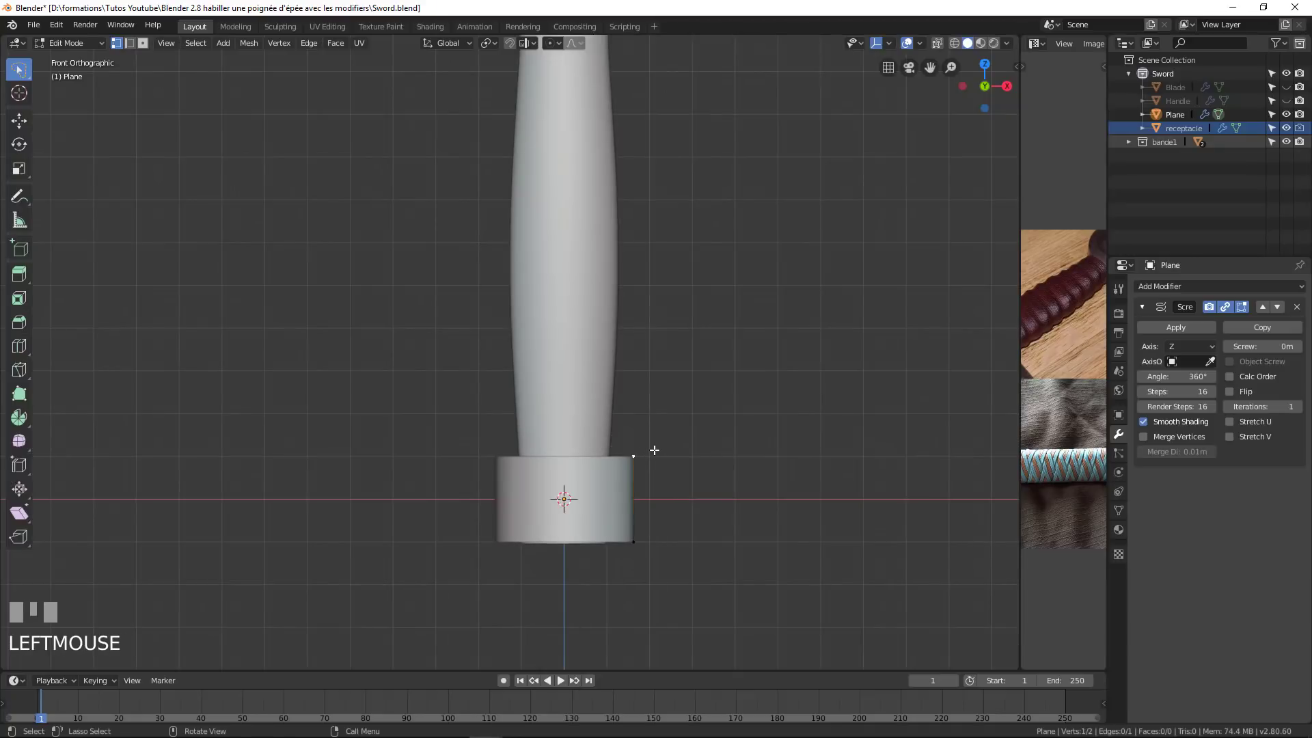
key(g)
key(z)
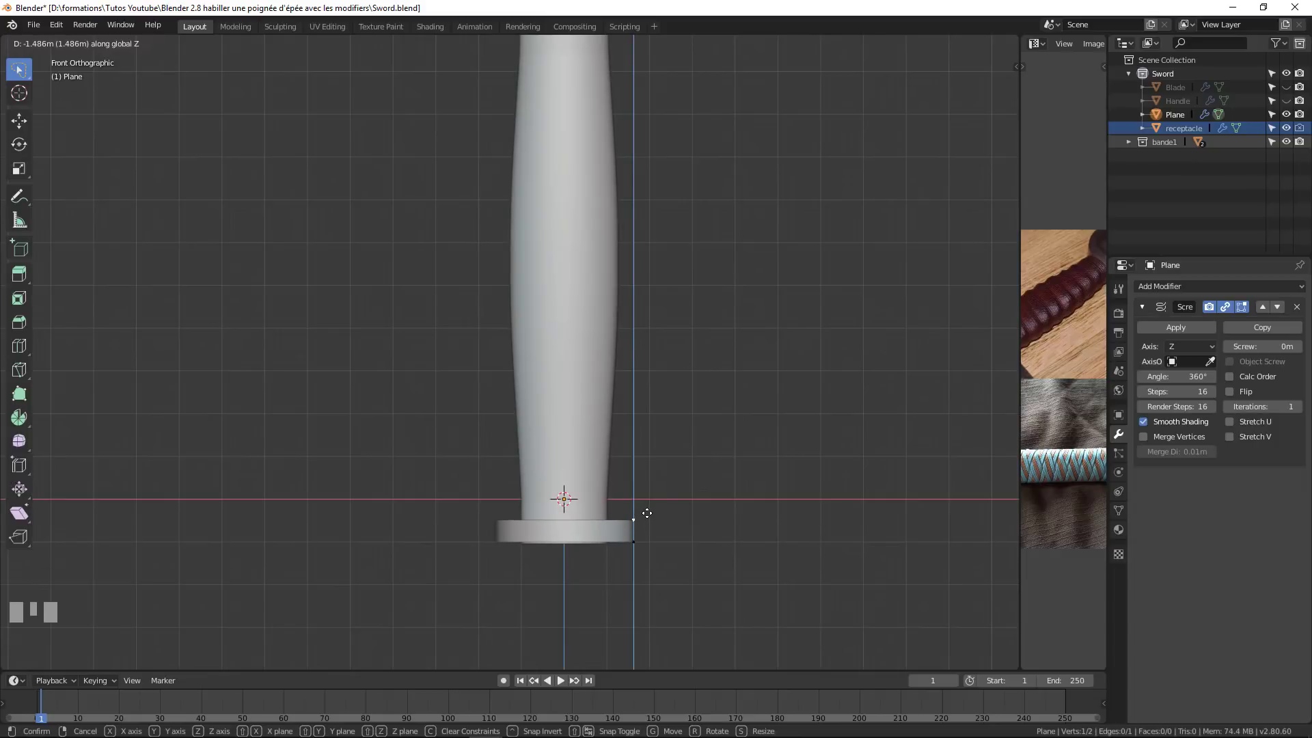
click(647, 513)
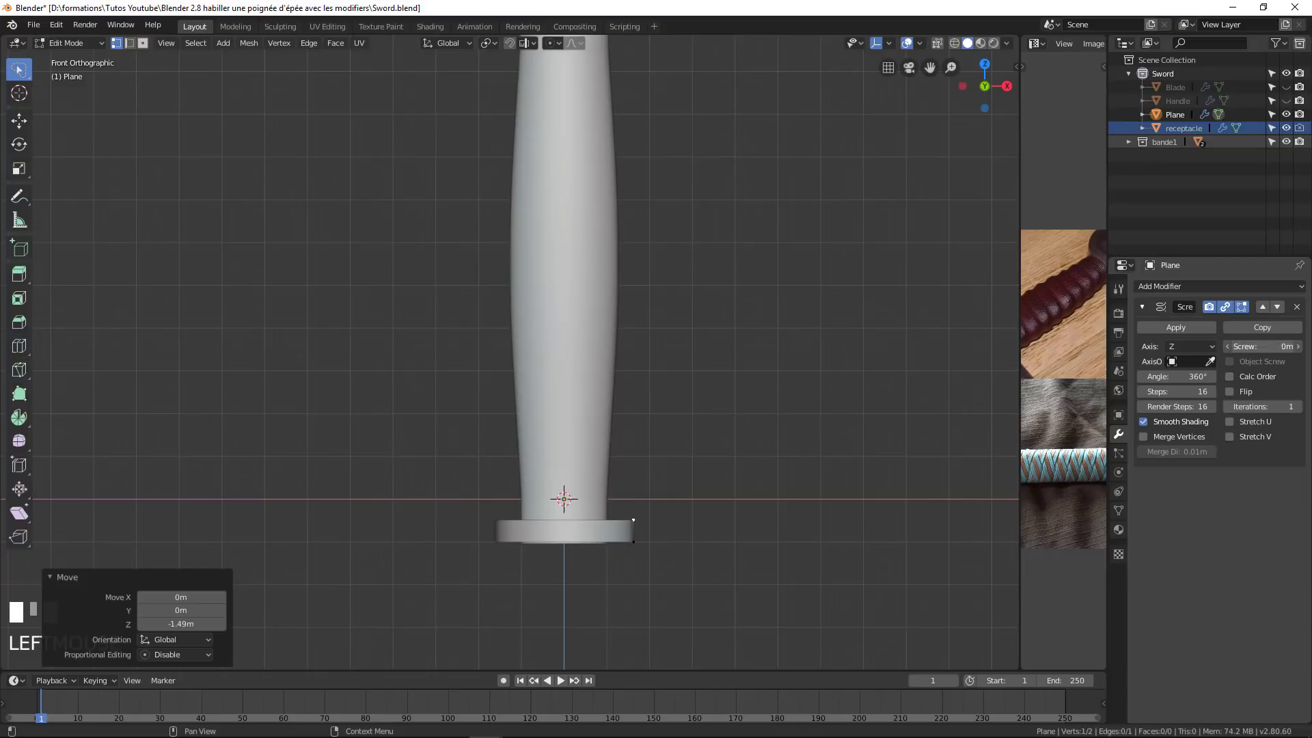
Set the Screw modifier's screw offset to 1.4 m and its iterations to 9.
drag(1262, 346, 1300, 347)
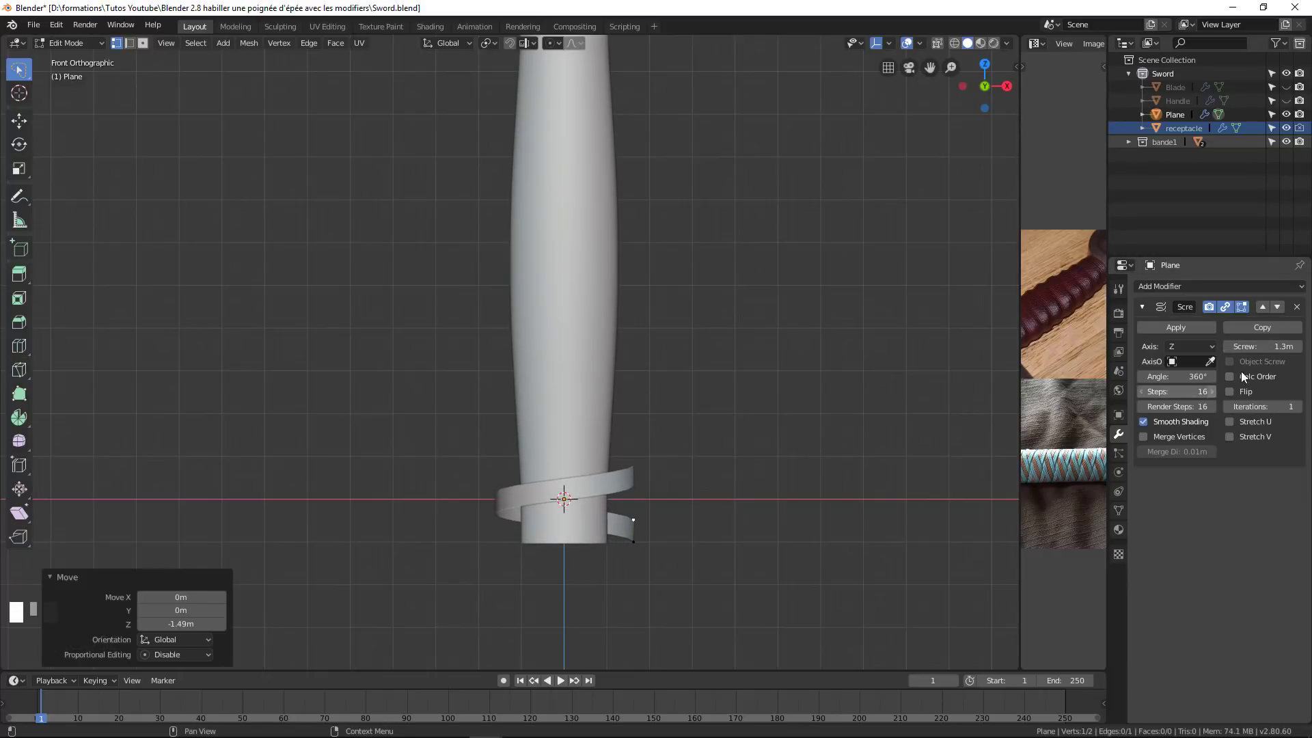
drag(1300, 347, 1301, 347)
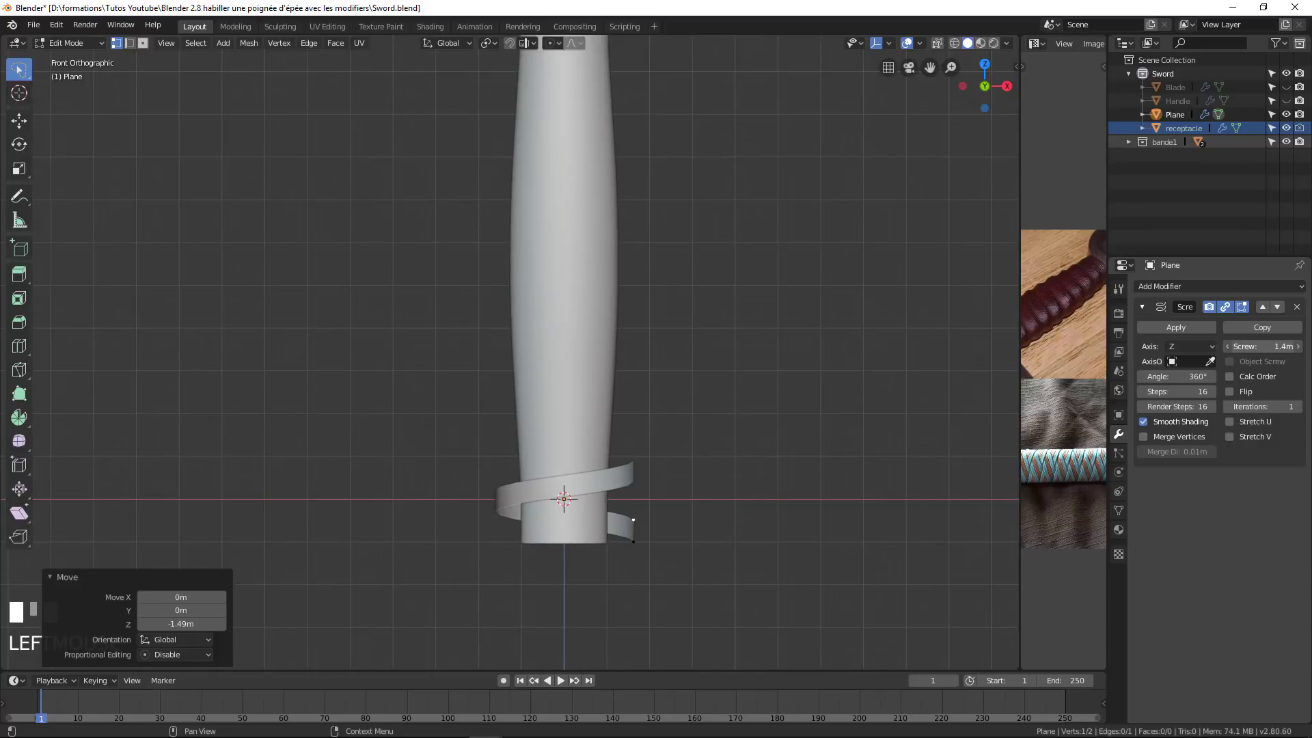
double_click(1298, 407)
click(1298, 408)
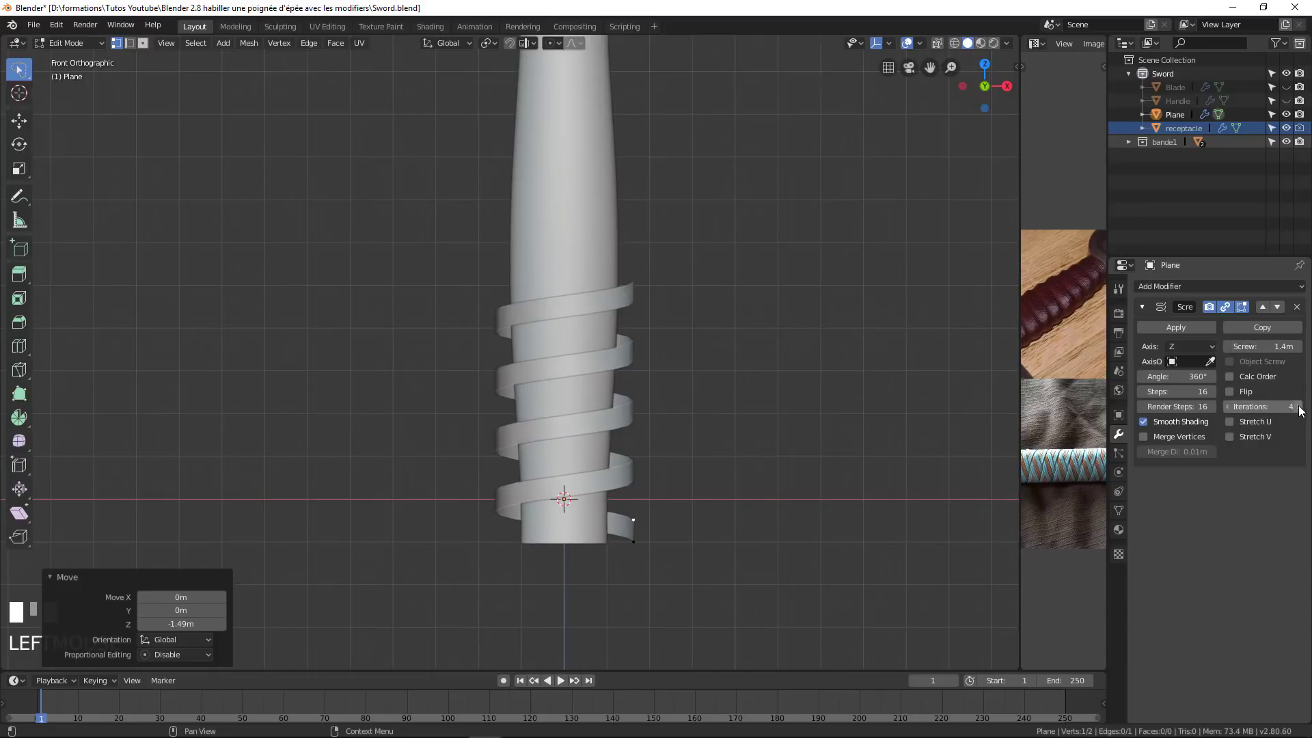
click(1298, 408)
click(1298, 407)
click(1298, 407)
click(1298, 407)
click(1298, 407)
scroll(699, 419, down, 3)
scroll(691, 413, up, 1)
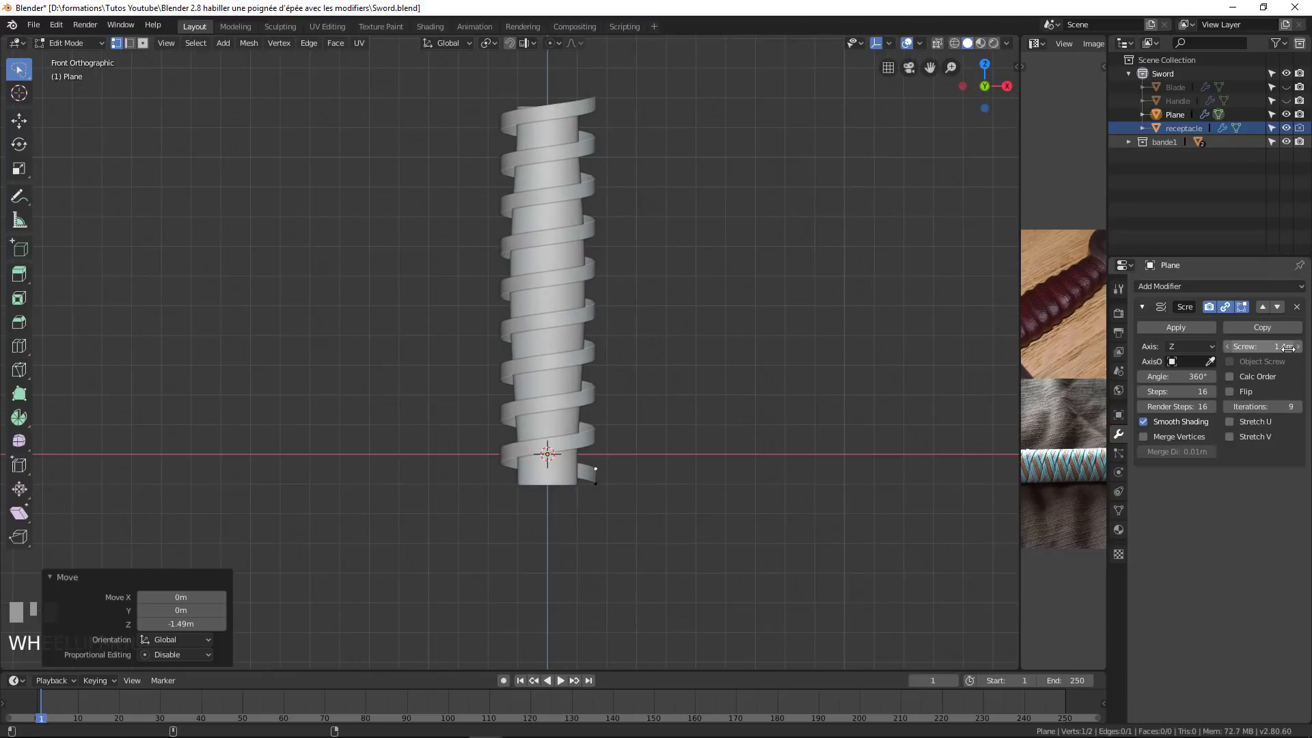
Reduce the Screw modifier's screw offset to 1.35 m so the spiral fits the receptacle's height.
shift+drag(1277, 347, 1251, 347)
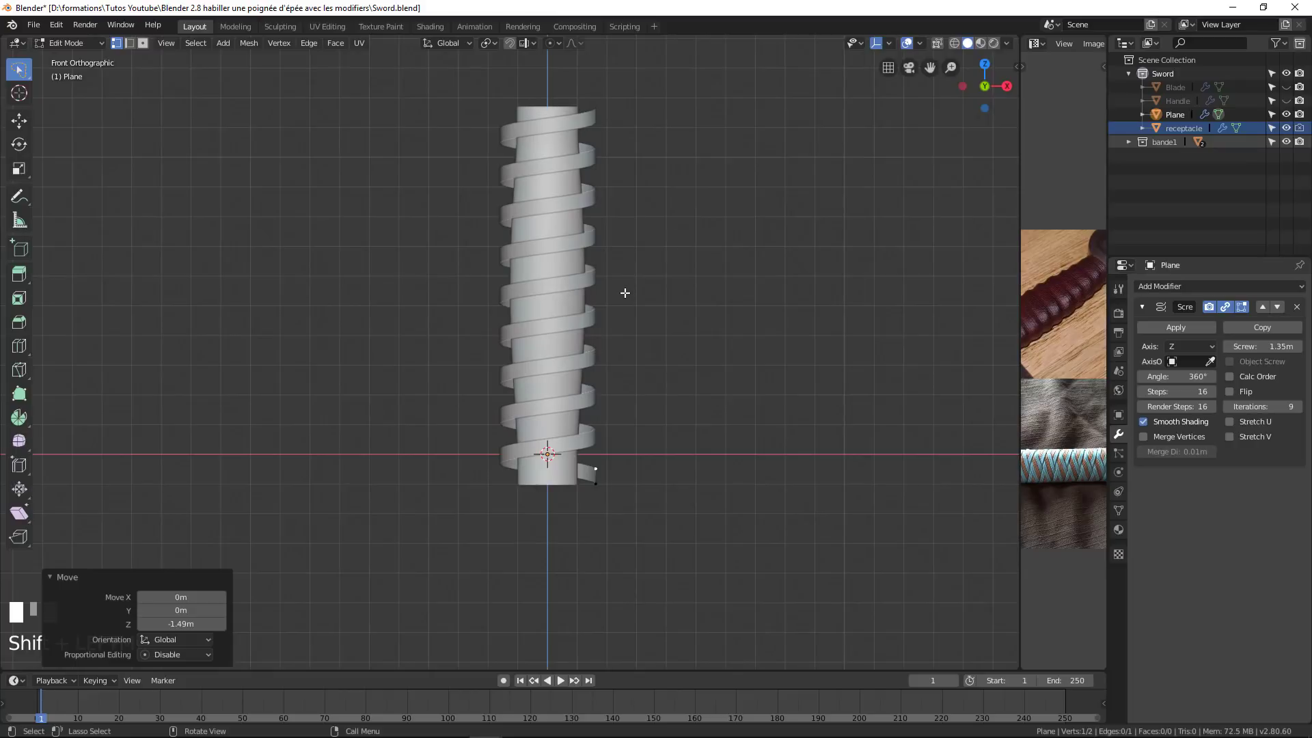
scroll(580, 443, up, 3)
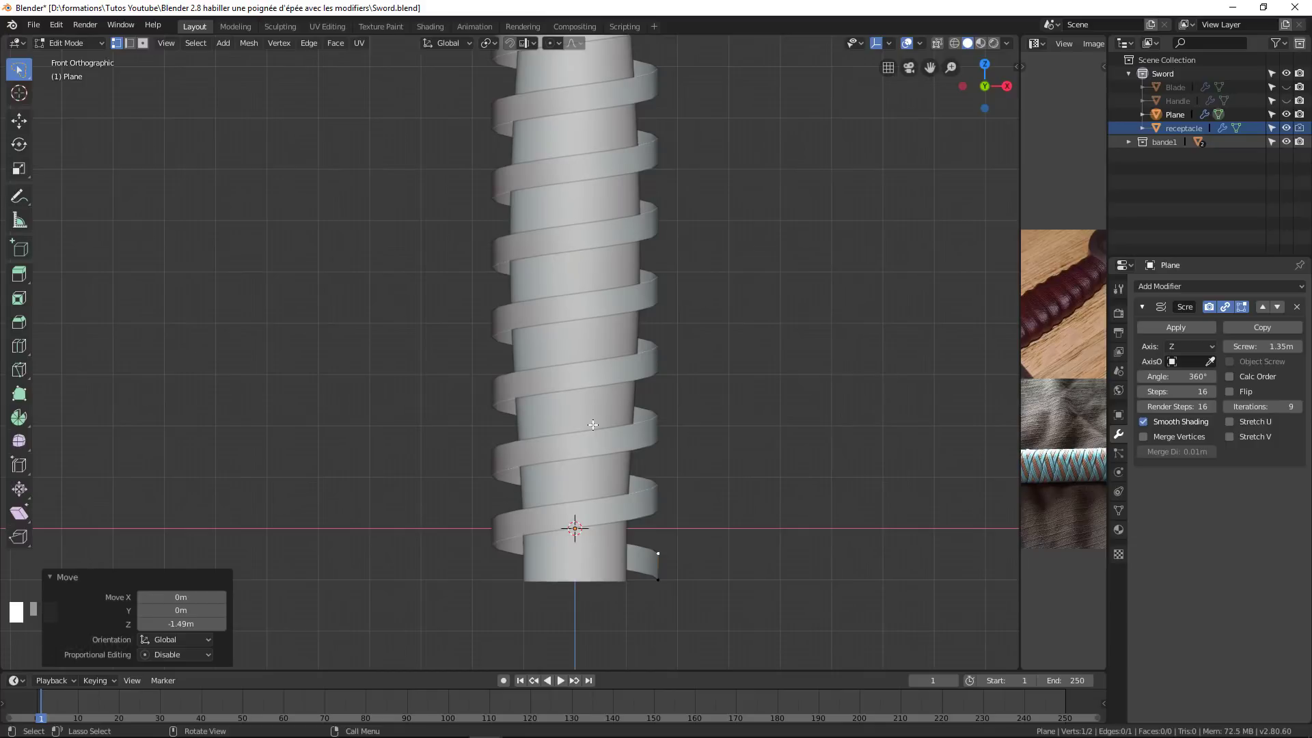
scroll(593, 424, down, 2)
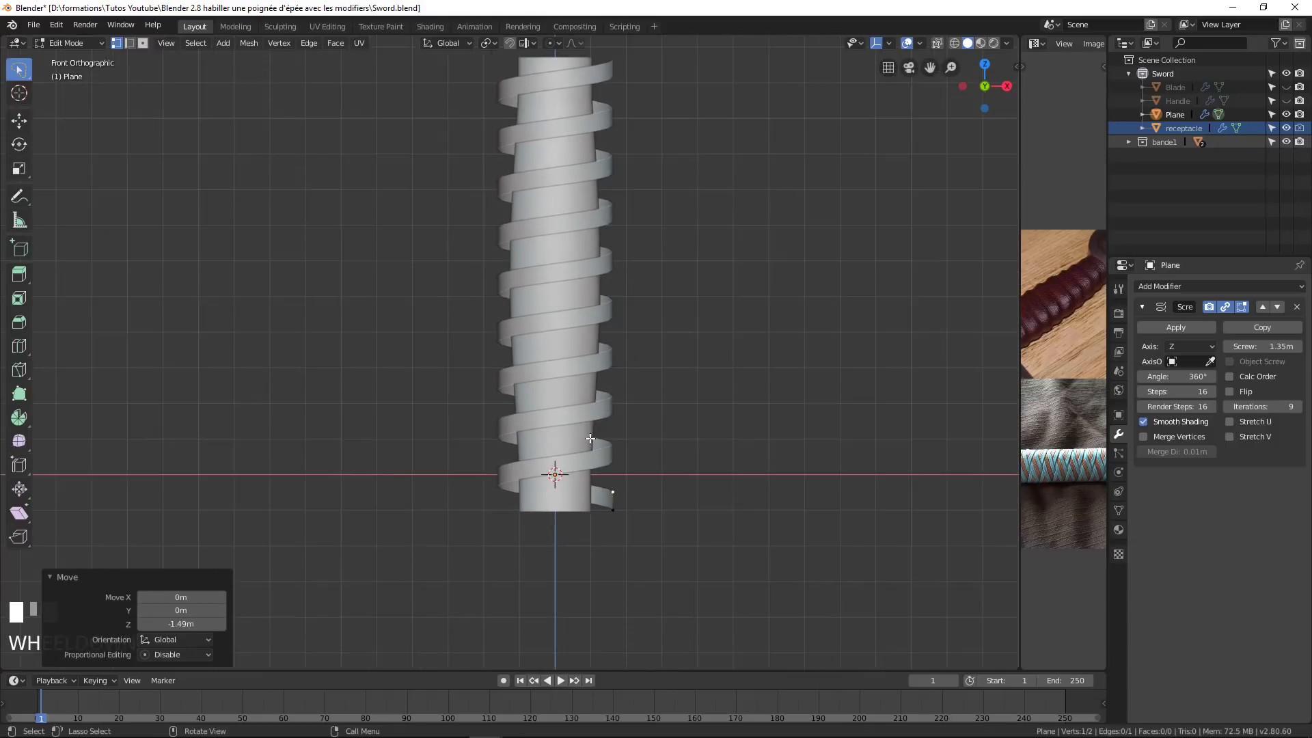
click(1215, 285)
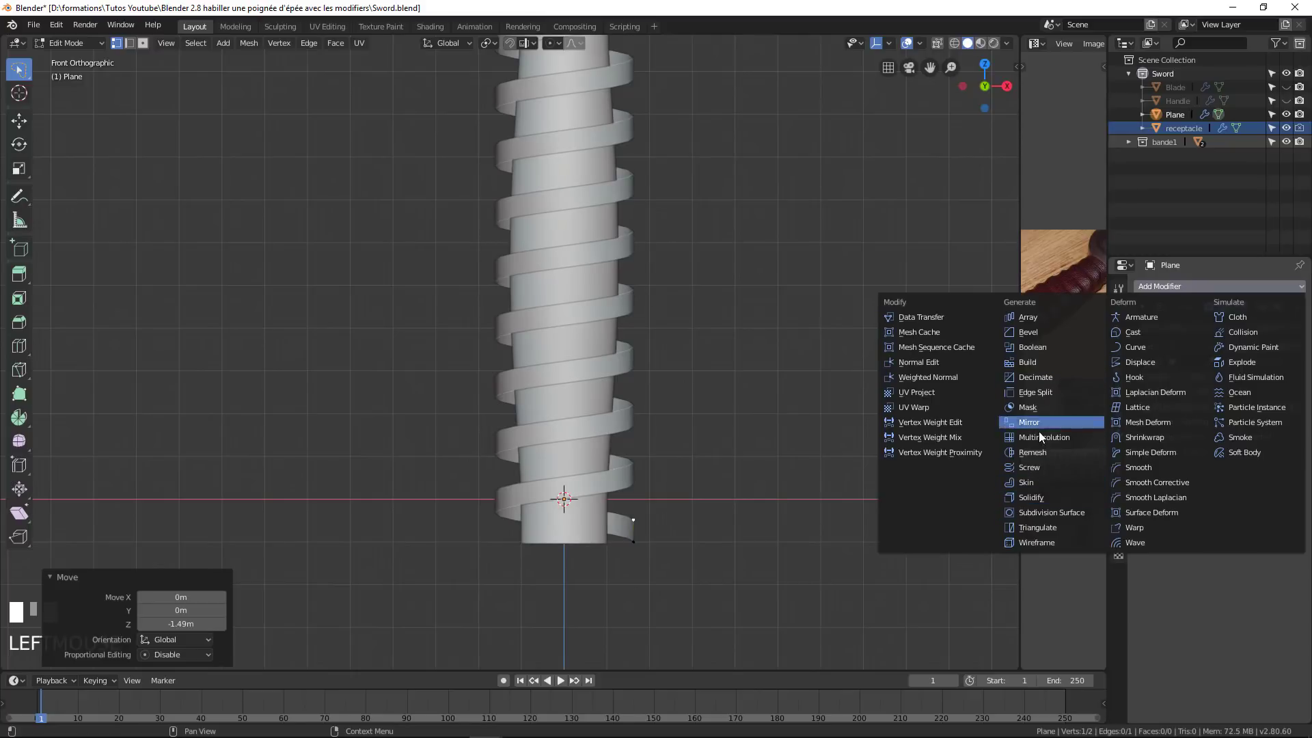
click(1029, 467)
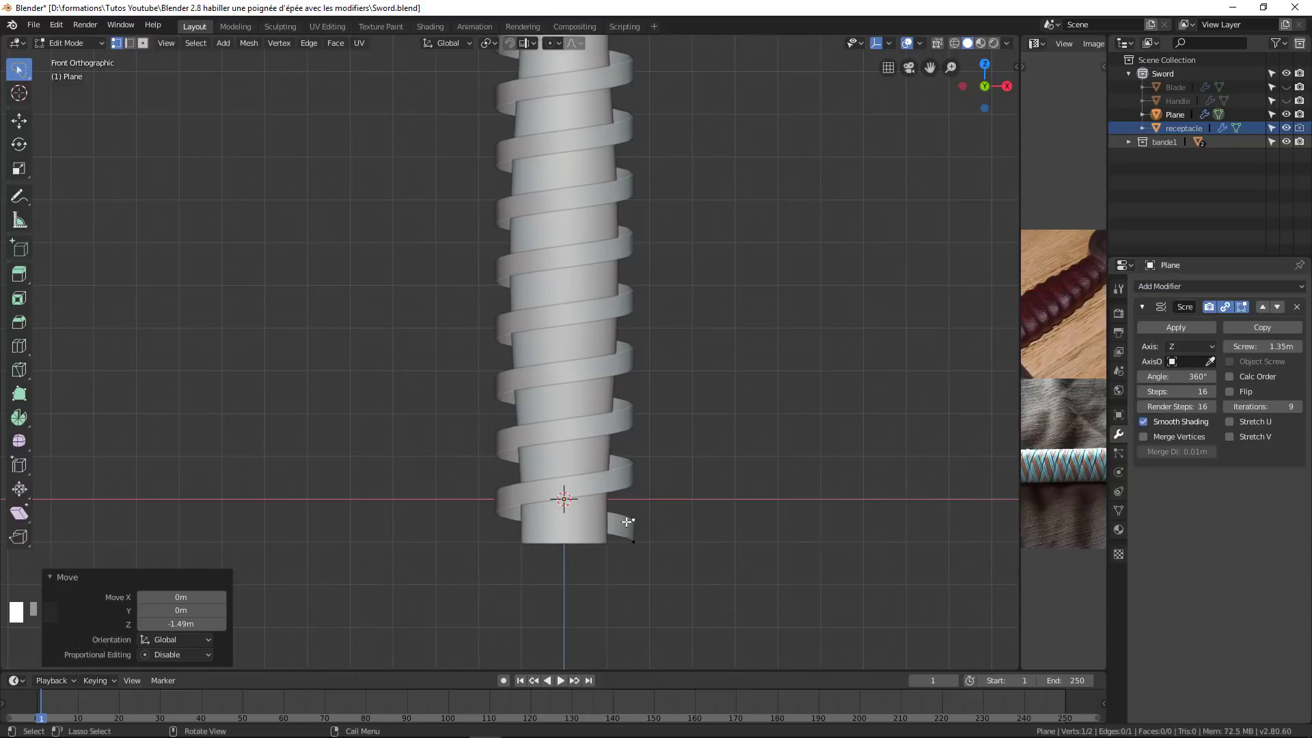
Select both vertices of the band's profile edge and move them about 0.192 m along X toward the receptacle.
shift+click(635, 541)
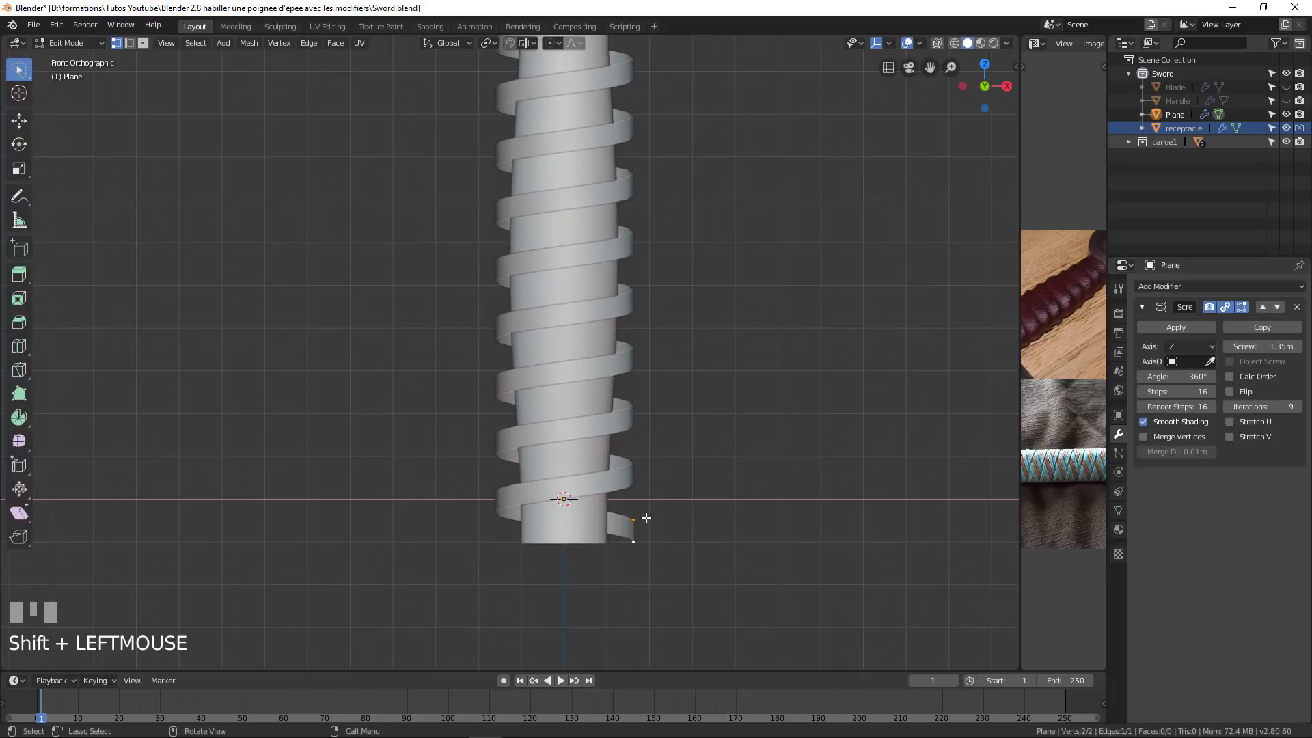
key(g)
key(x)
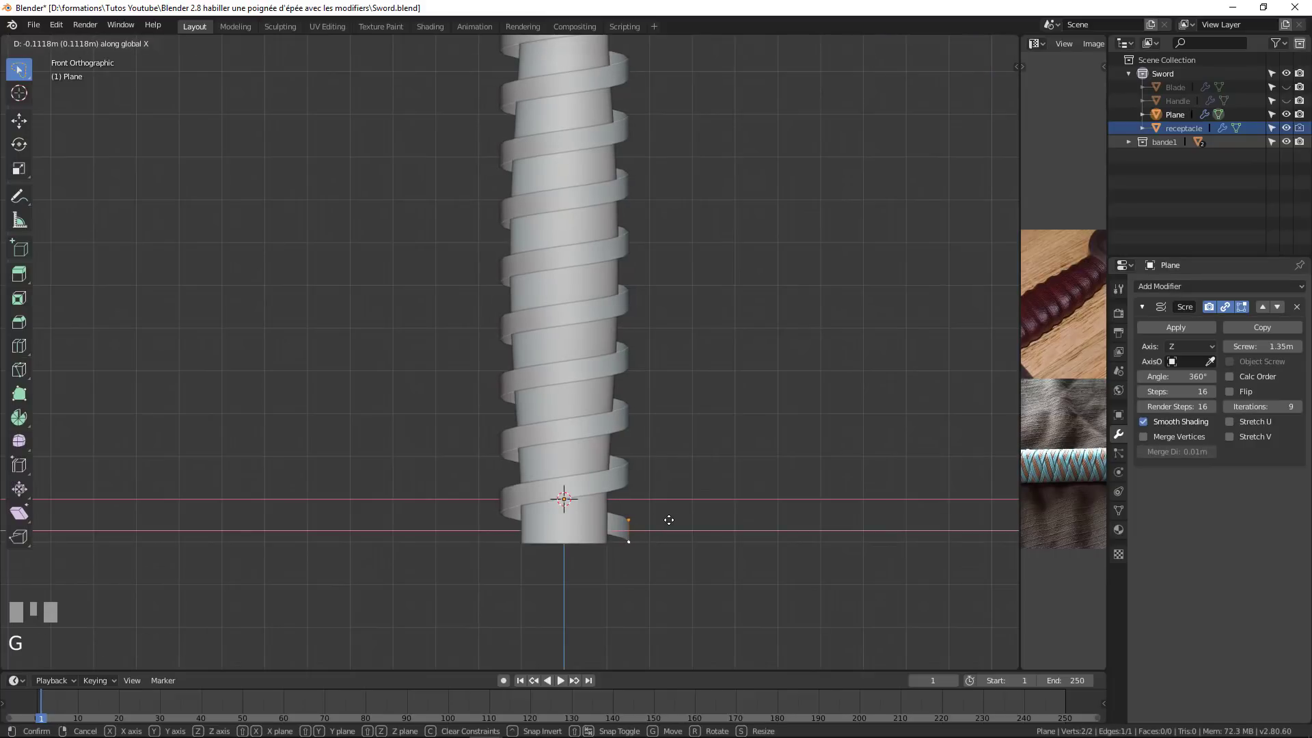
click(666, 521)
scroll(676, 266, down, 1)
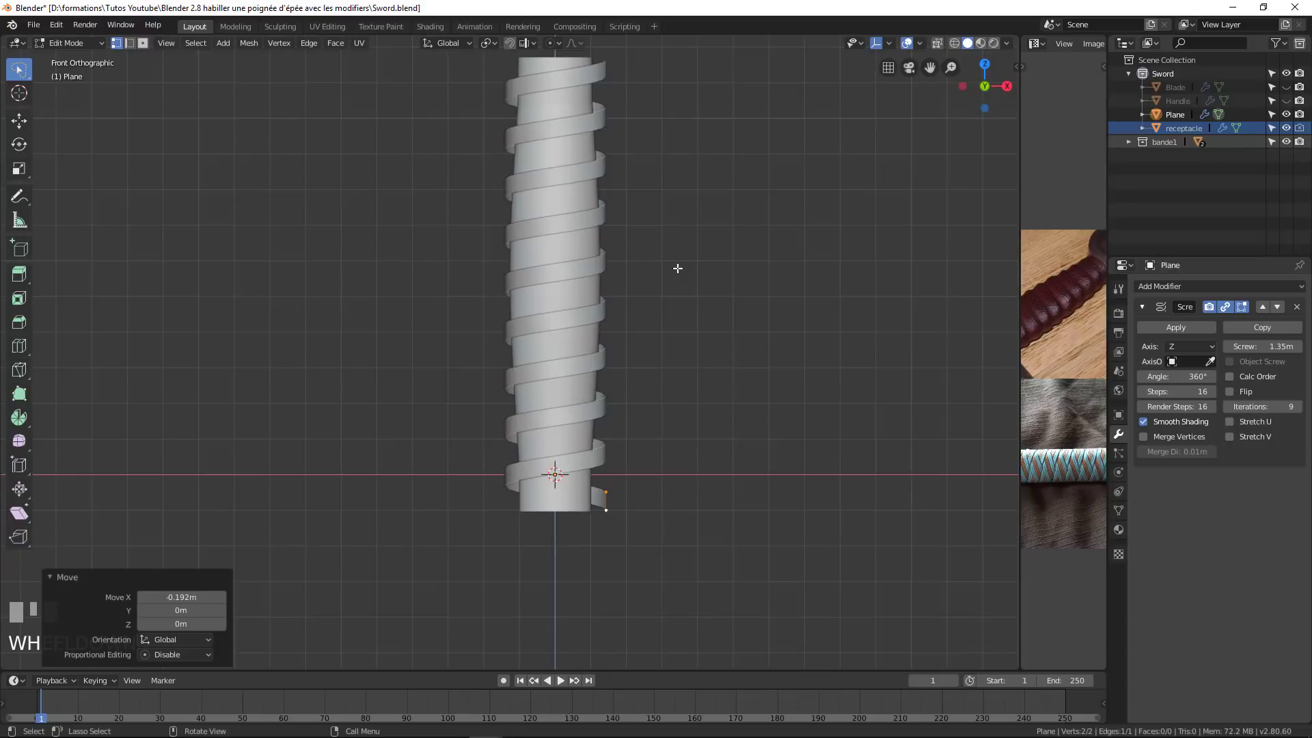
Add a Shrinkwrap modifier to the spiral band with the receptacle as its target.
shift+middle_drag(611, 110, 606, 141)
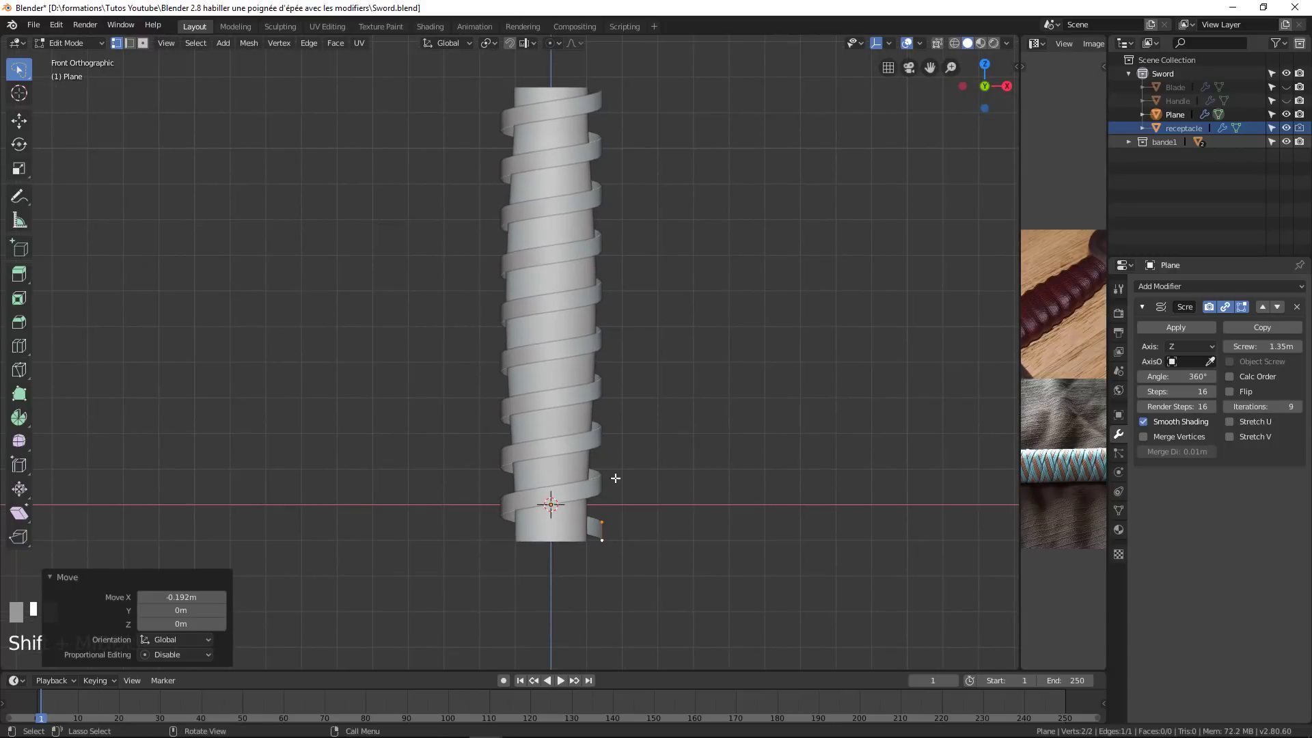
scroll(615, 478, up, 2)
scroll(627, 264, down, 2)
click(1195, 285)
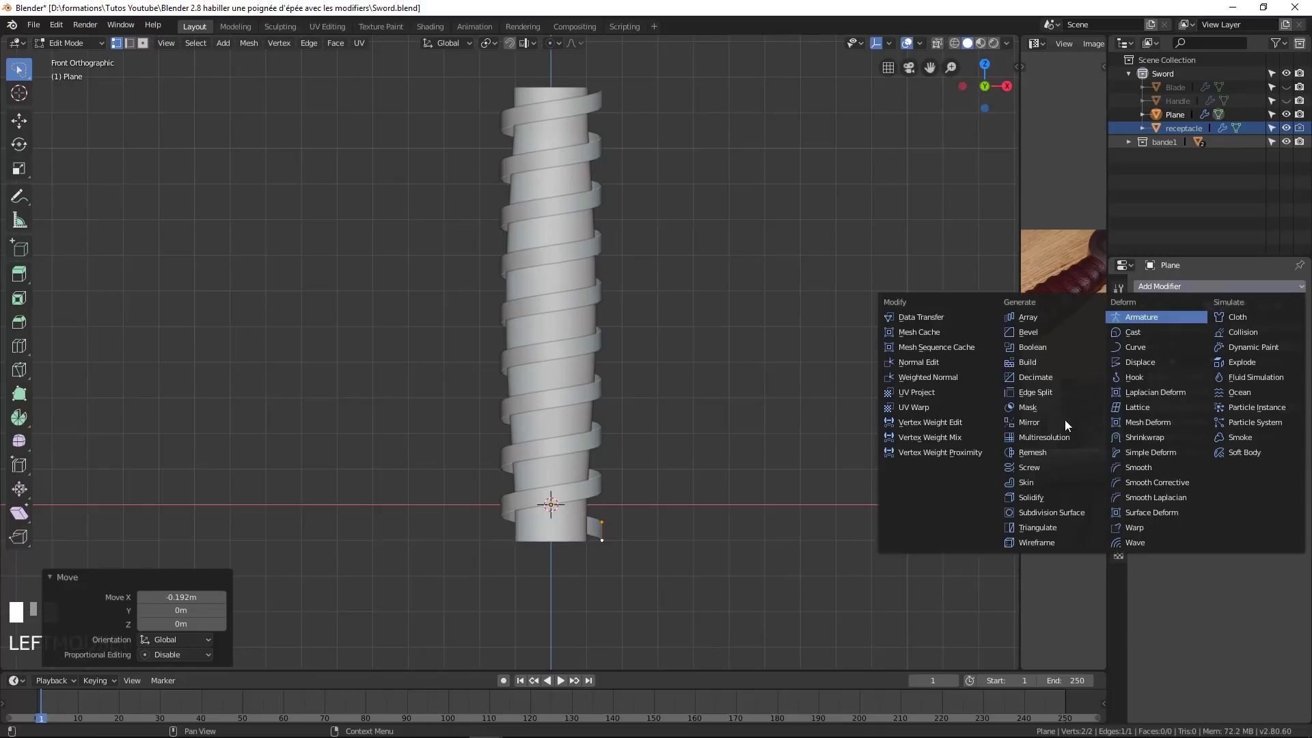
click(1154, 441)
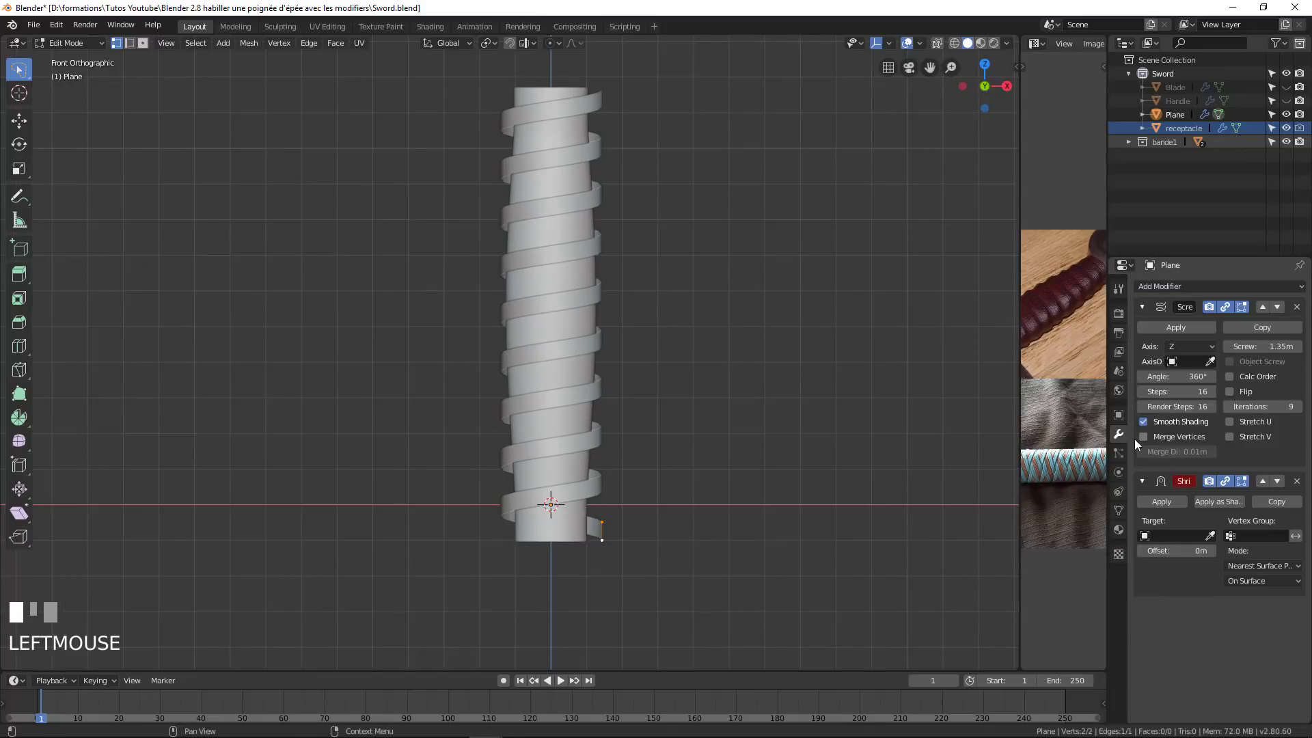
click(1209, 536)
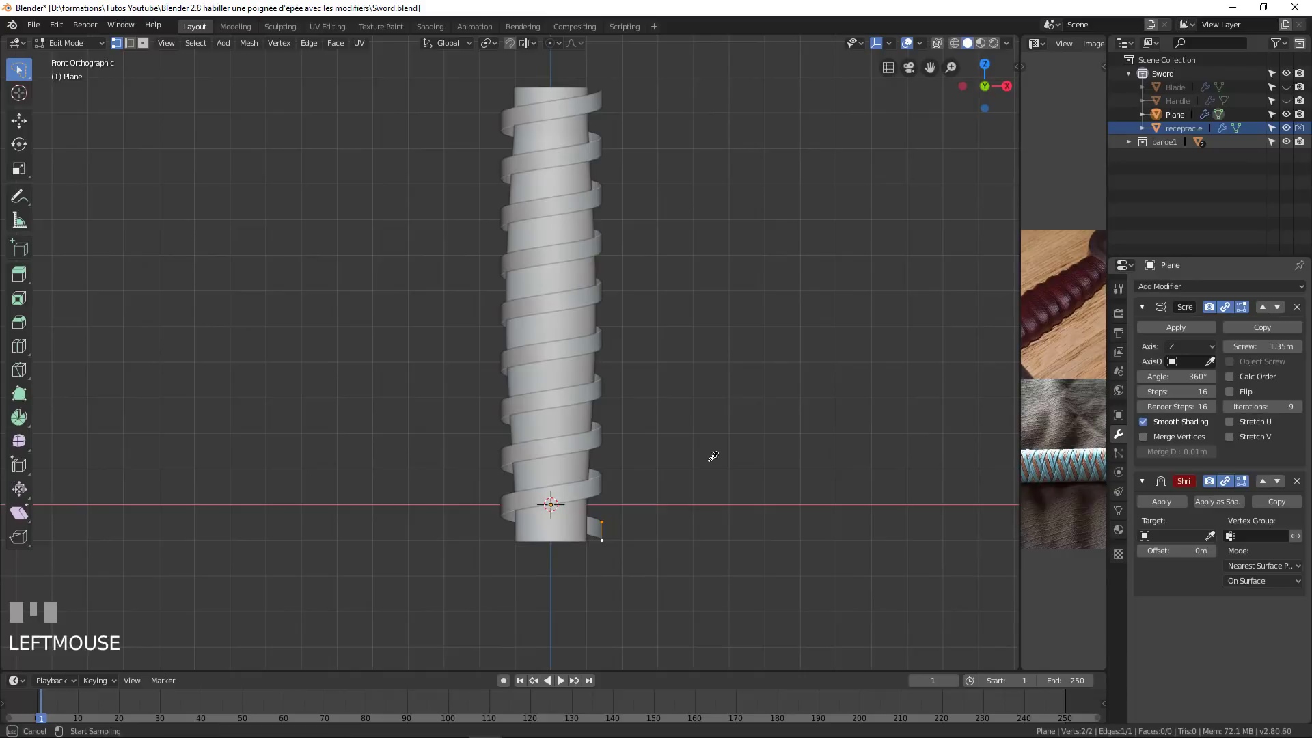
click(566, 523)
scroll(611, 438, up, 1)
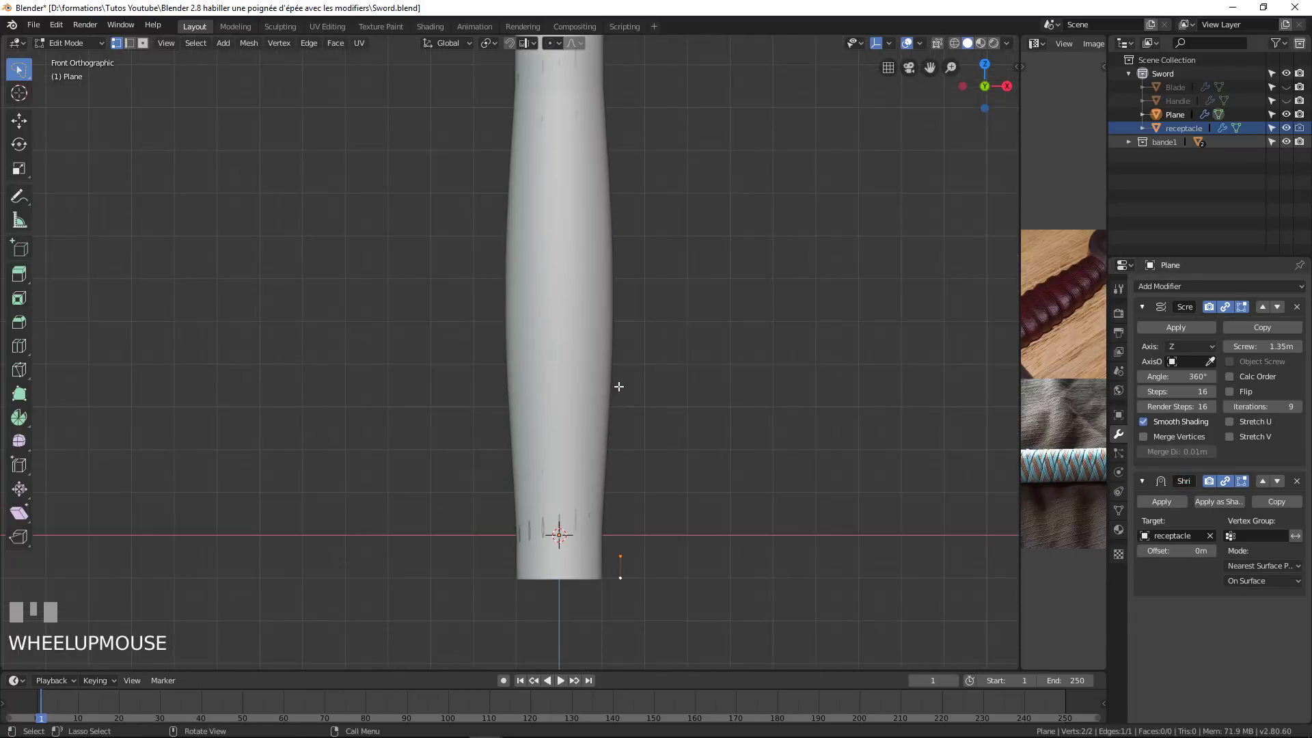
key(Tab)
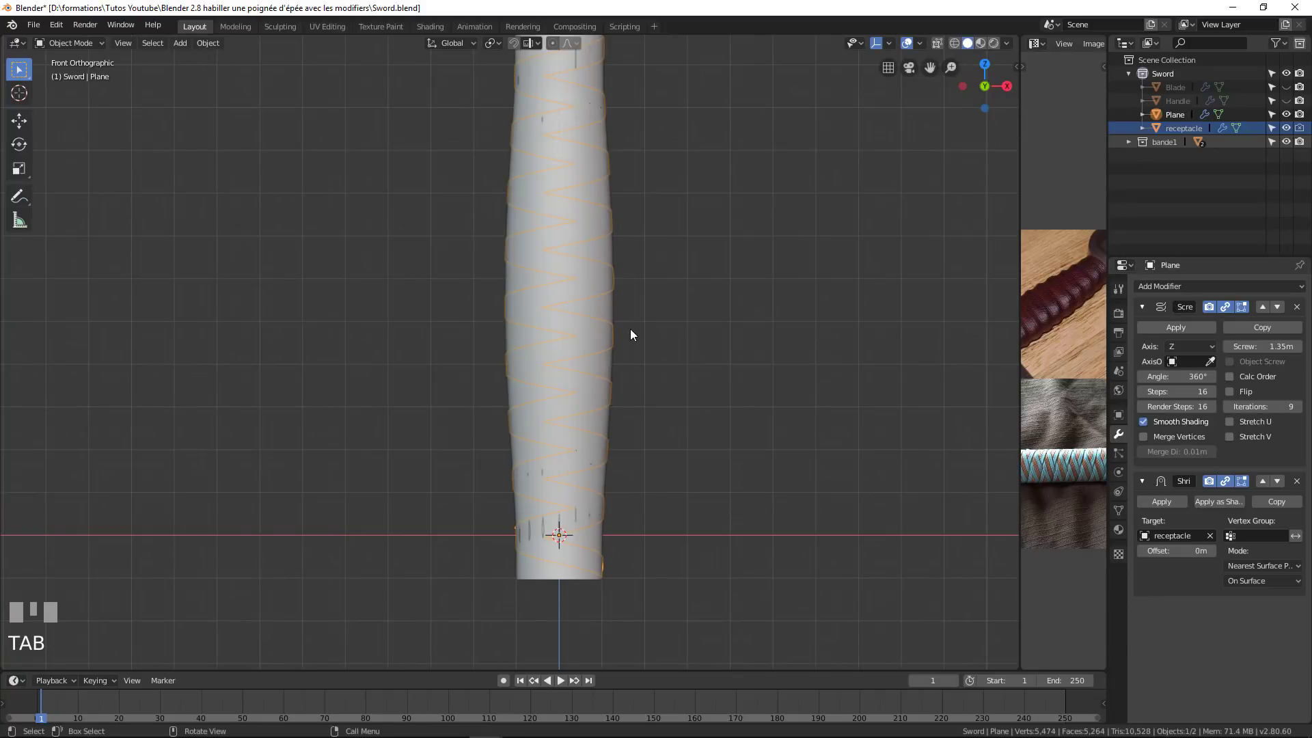
key(Tab)
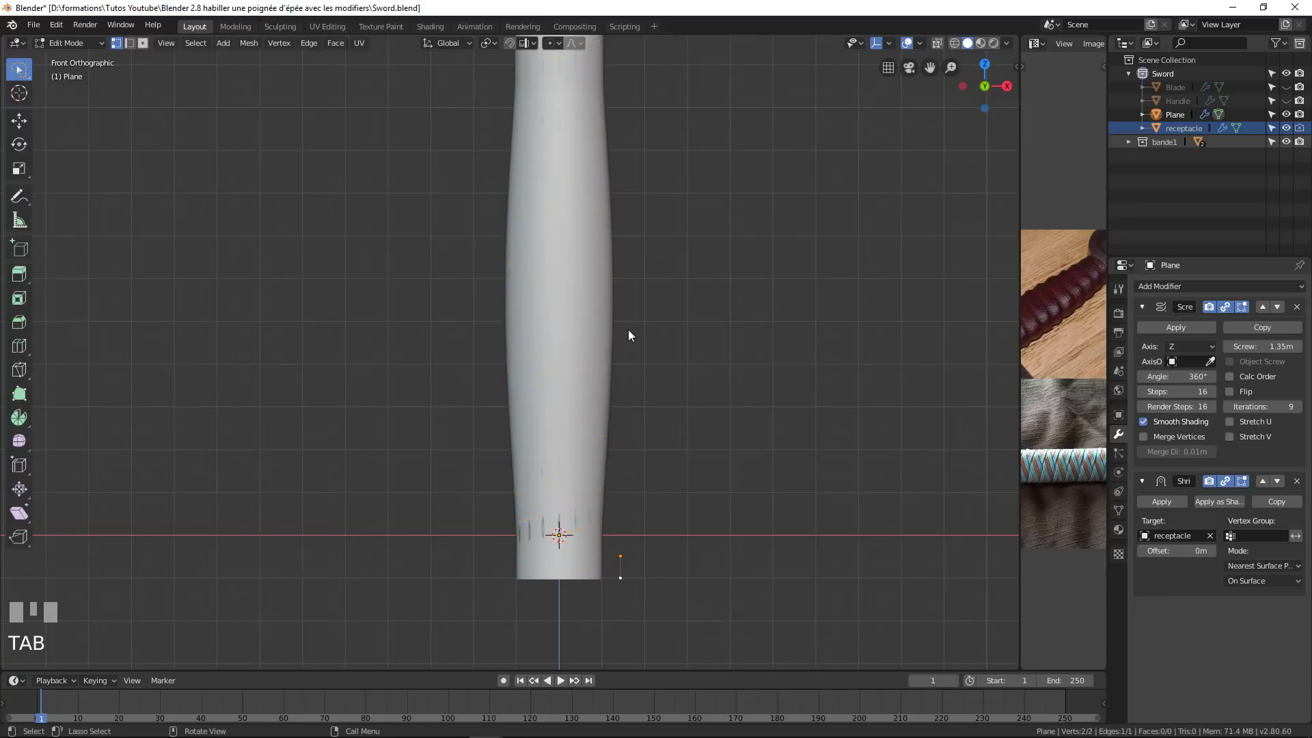
Add a Solidify modifier to the spiral band with a thickness of 0.12 m, keeping the Screw modifier's Flip option off.
click(1205, 289)
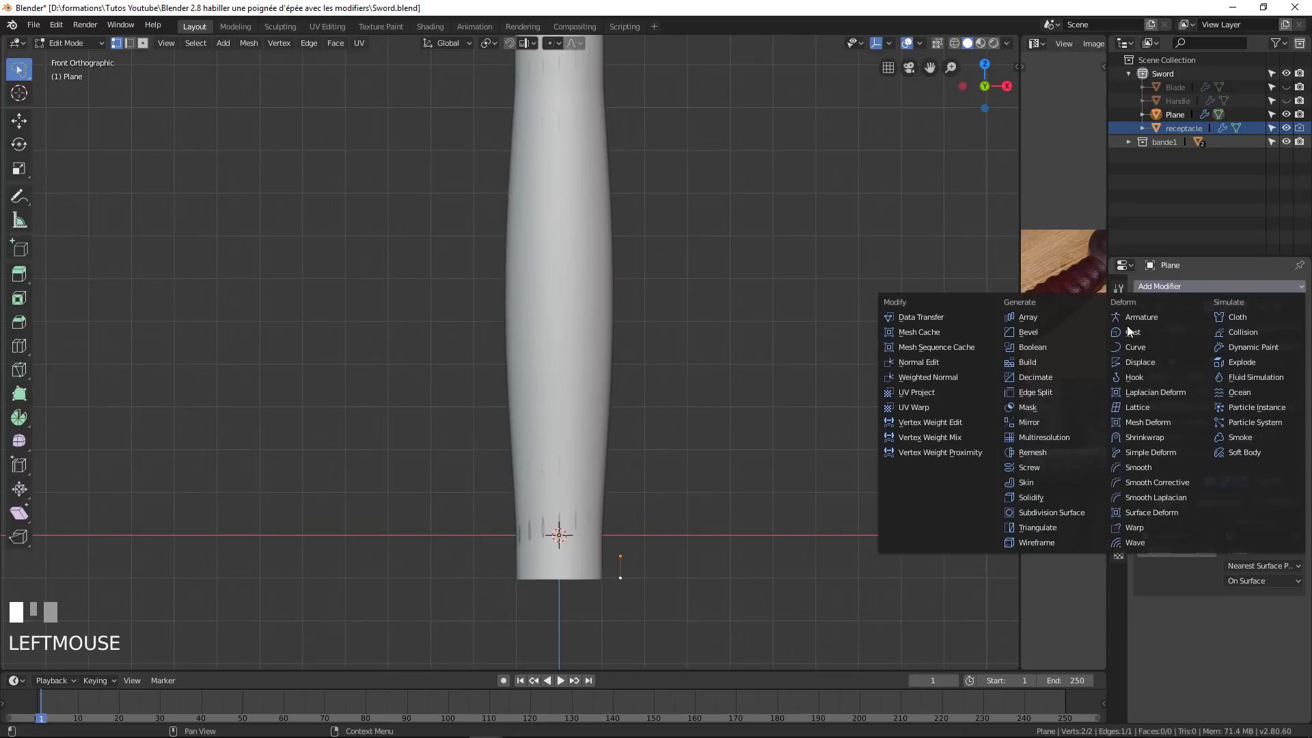
click(1066, 498)
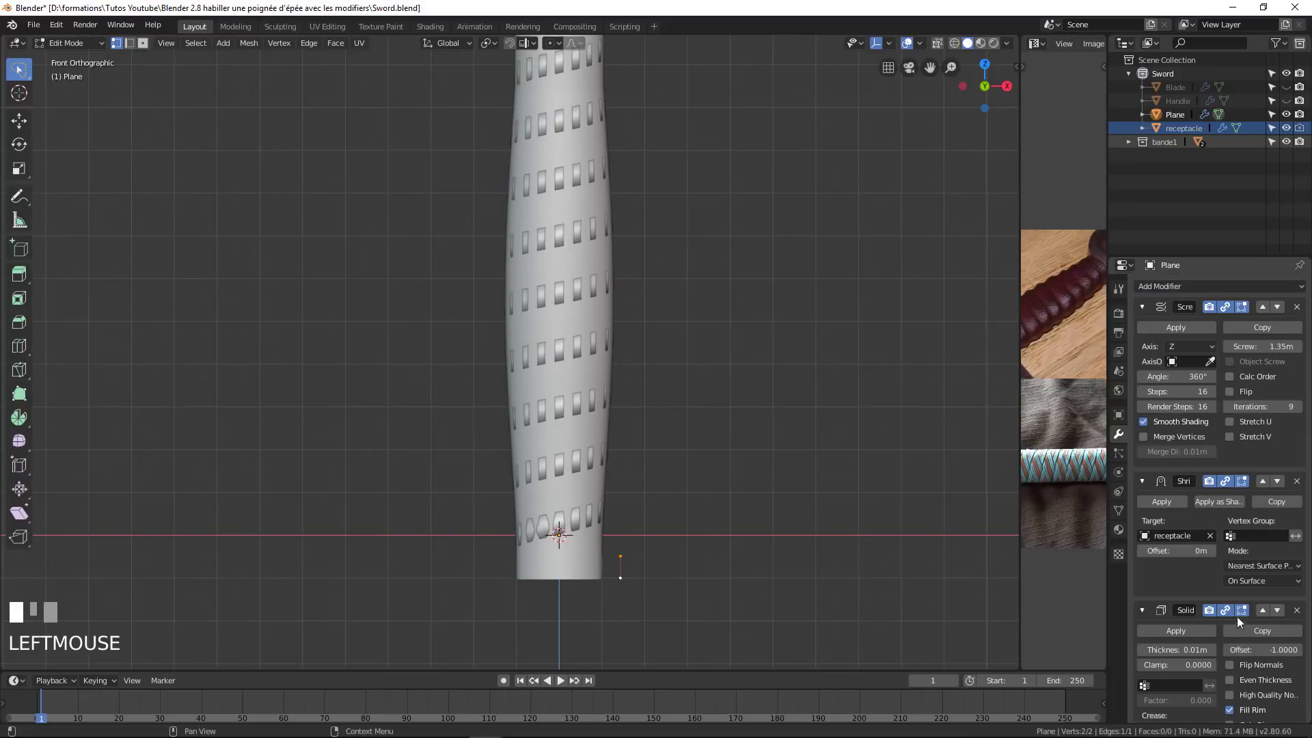
scroll(1239, 605, down, 2)
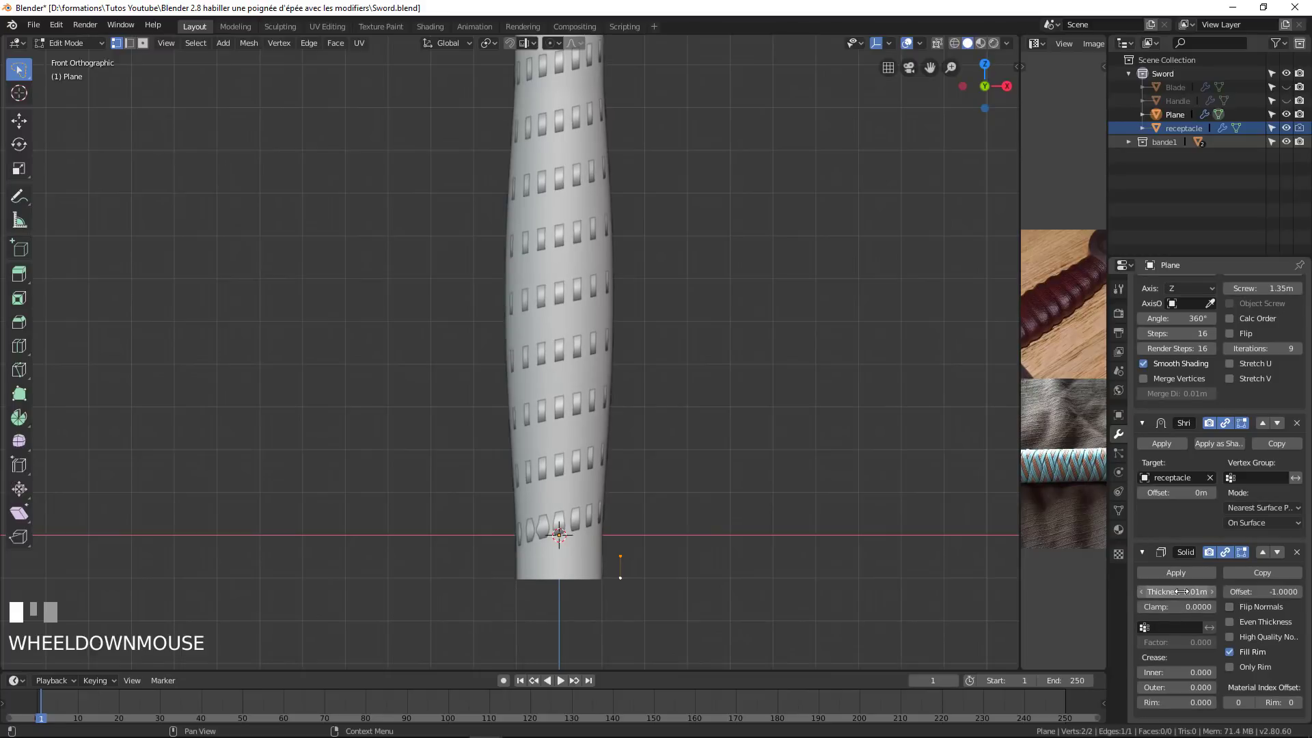
mouse_move(1250, 590)
mouse_down()
mouse_move(1299, 590)
mouse_move(1179, 592)
mouse_move(1220, 592)
mouse_up()
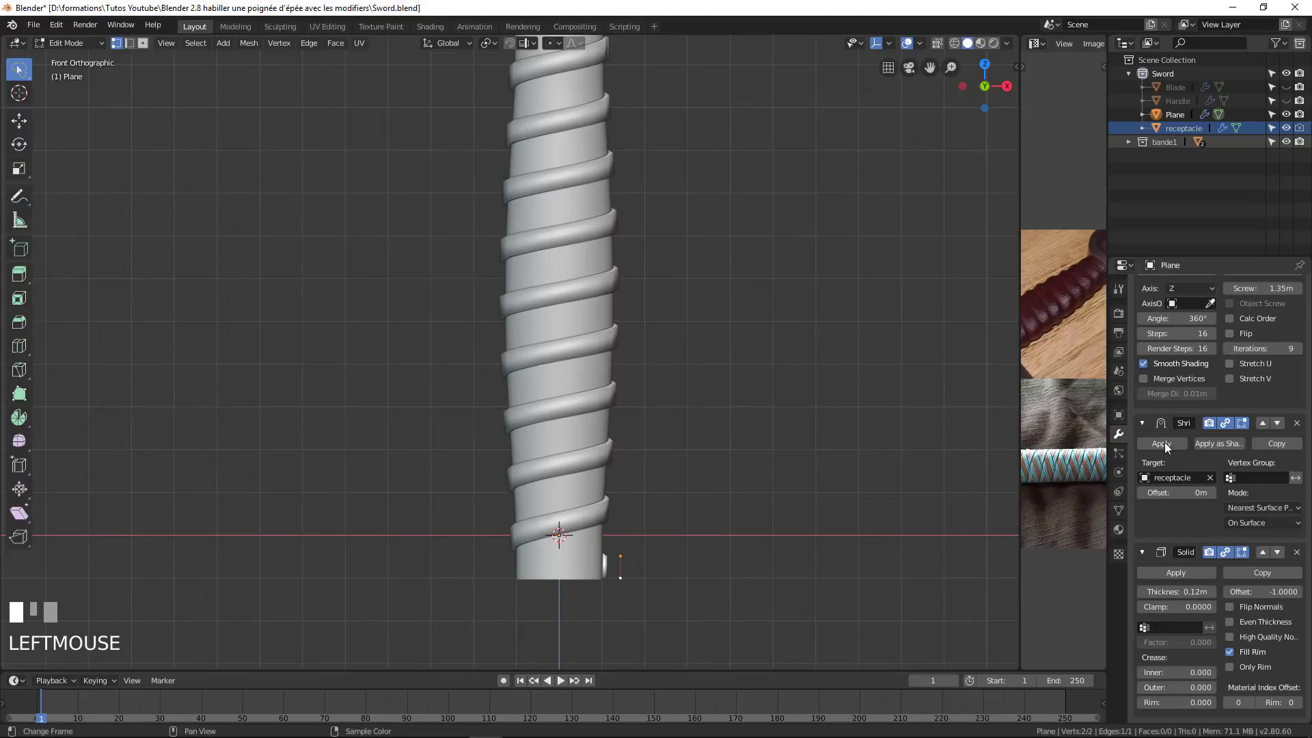
click(1230, 333)
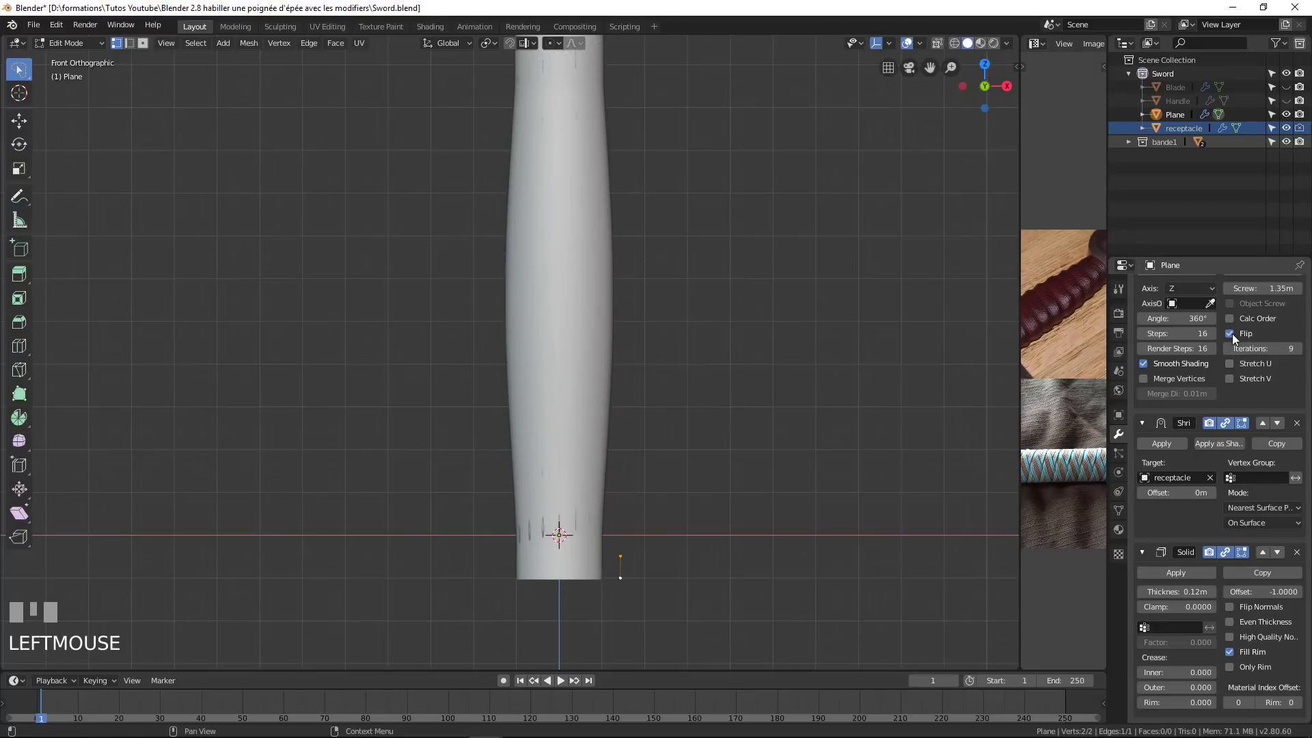
click(1230, 333)
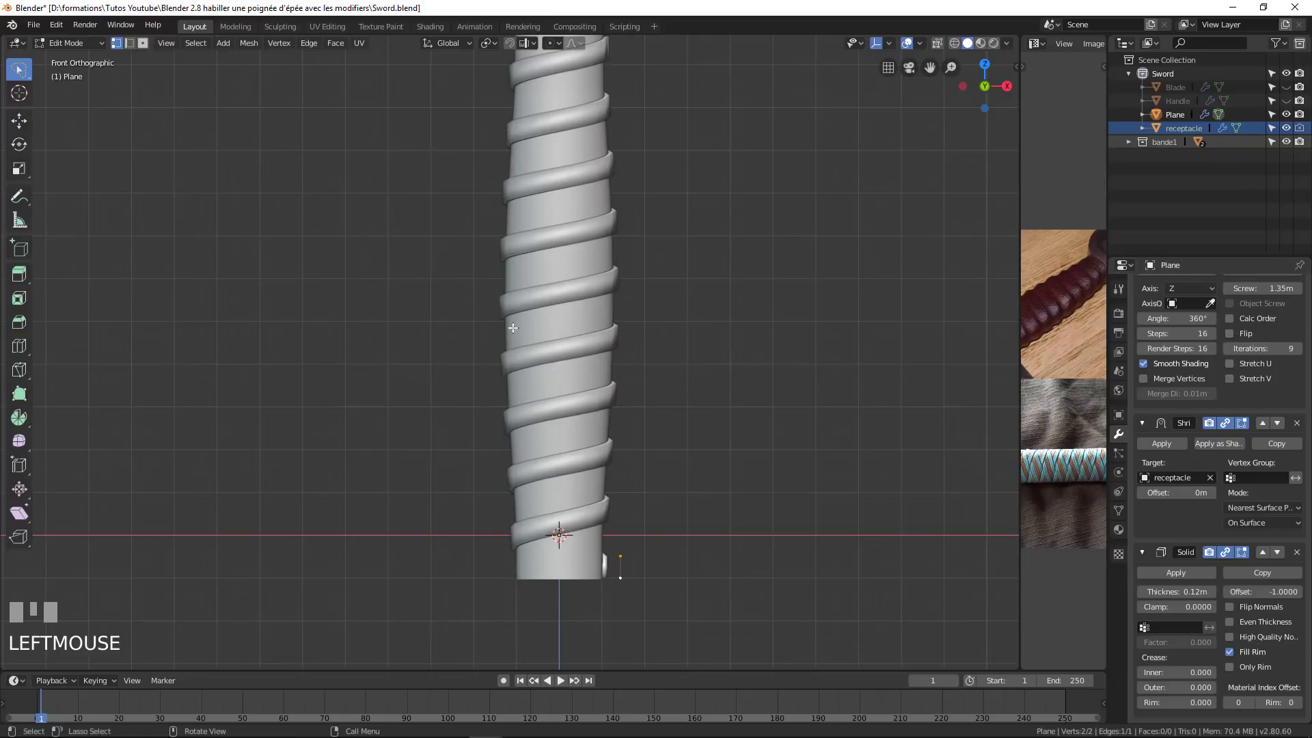
Add a Subdivision Surface modifier to smooth the thickened spiral band.
scroll(607, 503, down, 3)
scroll(649, 527, up, 5)
shift+middle_drag(649, 527, 731, 413)
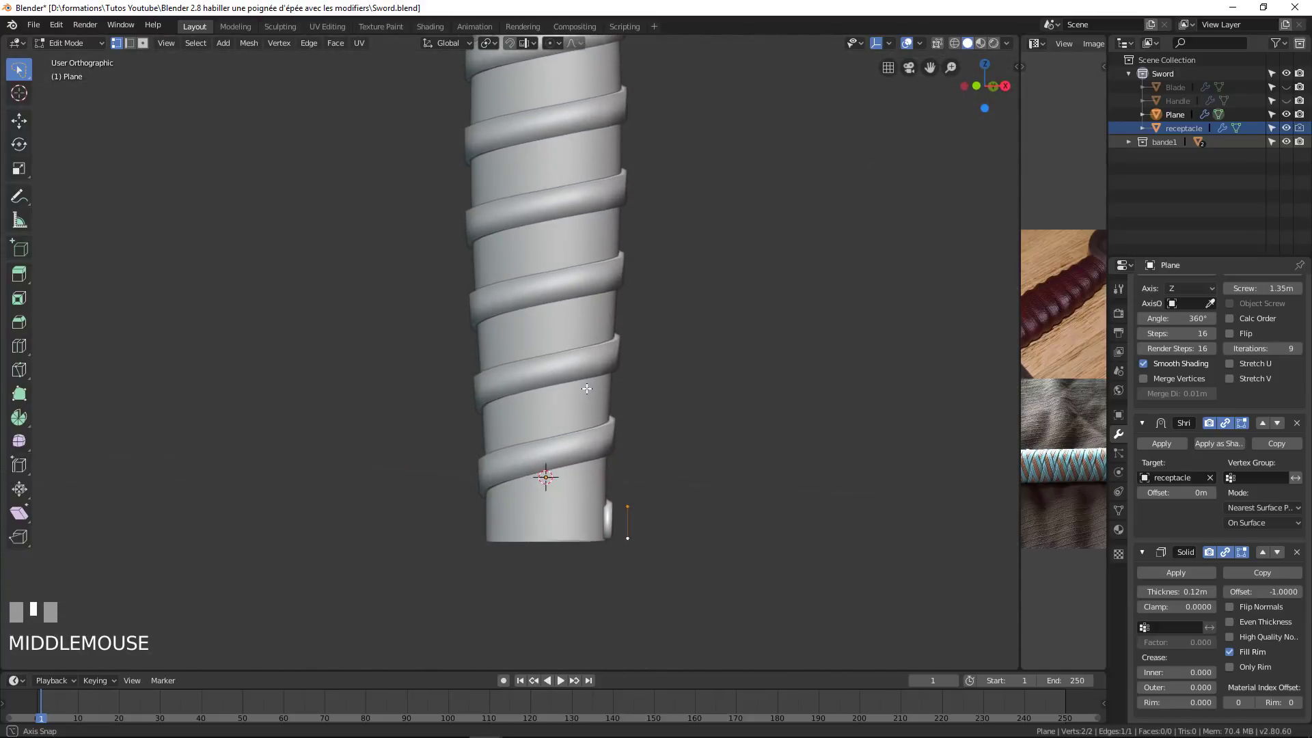
scroll(1244, 400, up, 2)
click(1221, 287)
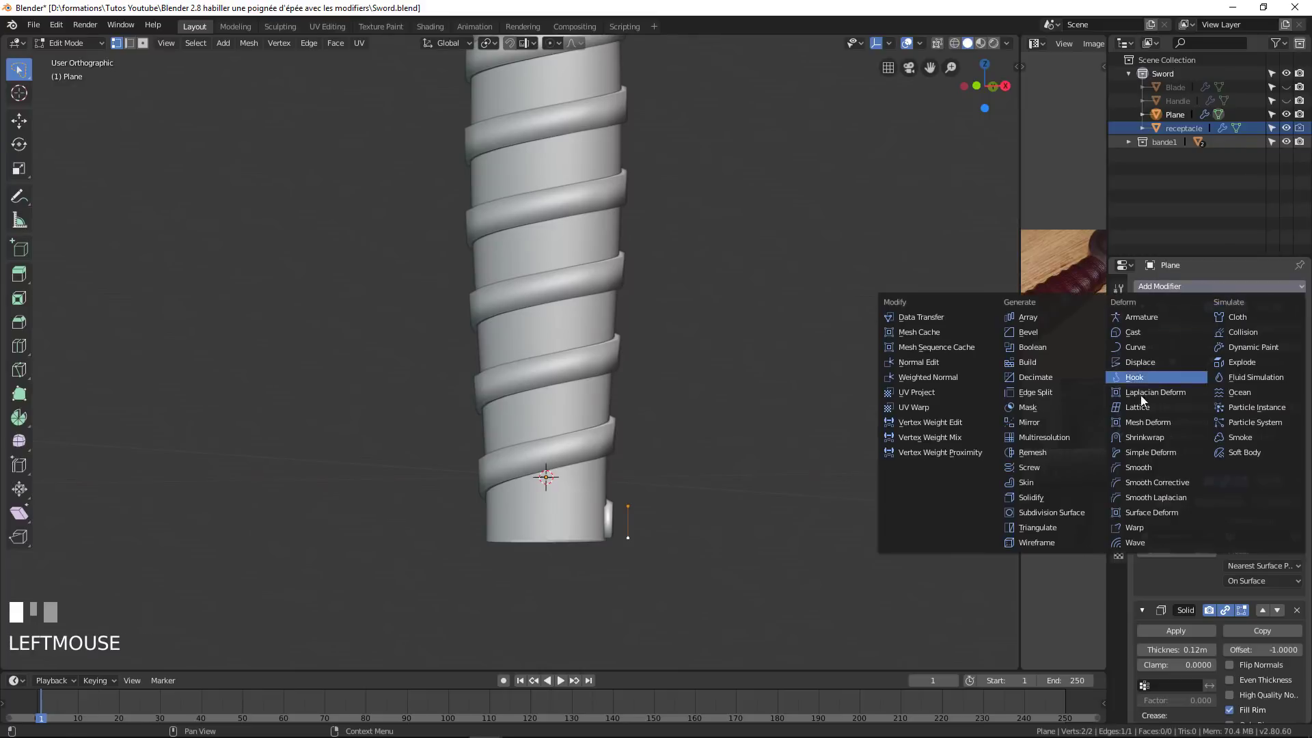
click(1065, 512)
scroll(618, 469, down, 3)
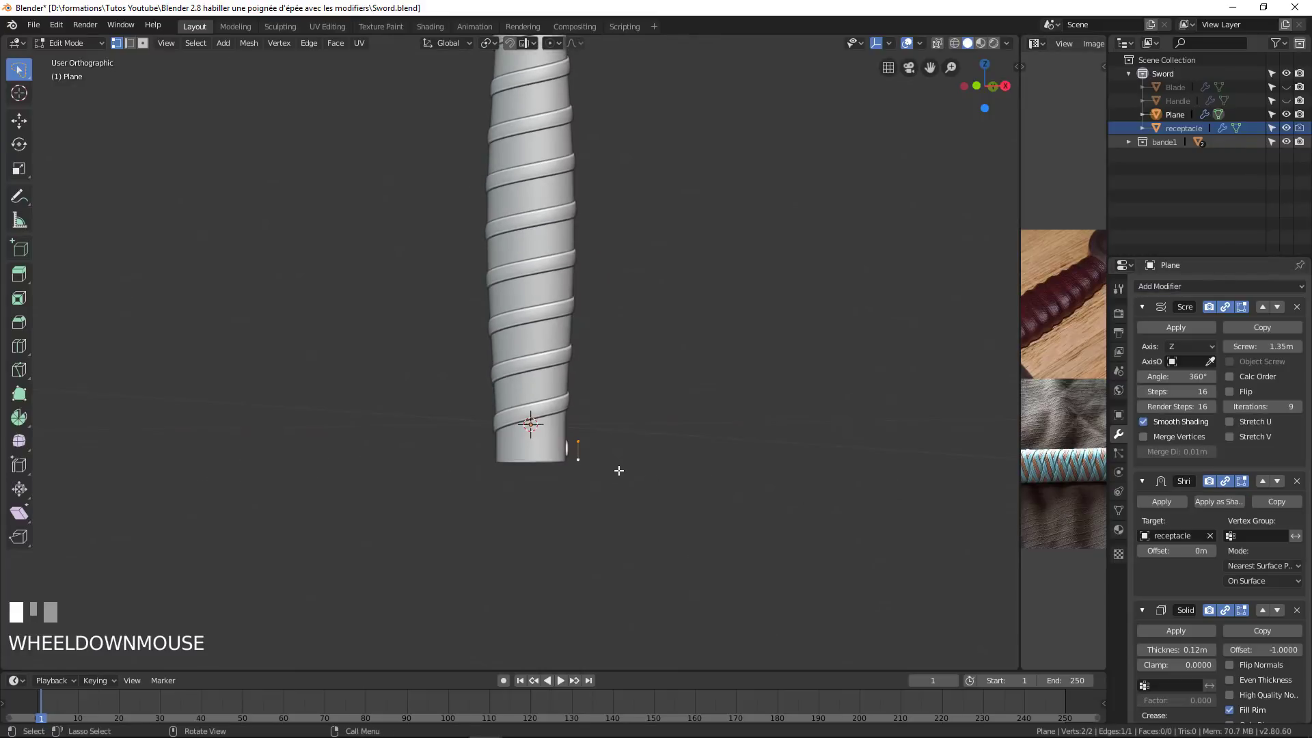
Subdivide the band's profile edge with 2 cuts.
middle_drag(617, 469, 703, 369)
scroll(672, 279, up, 2)
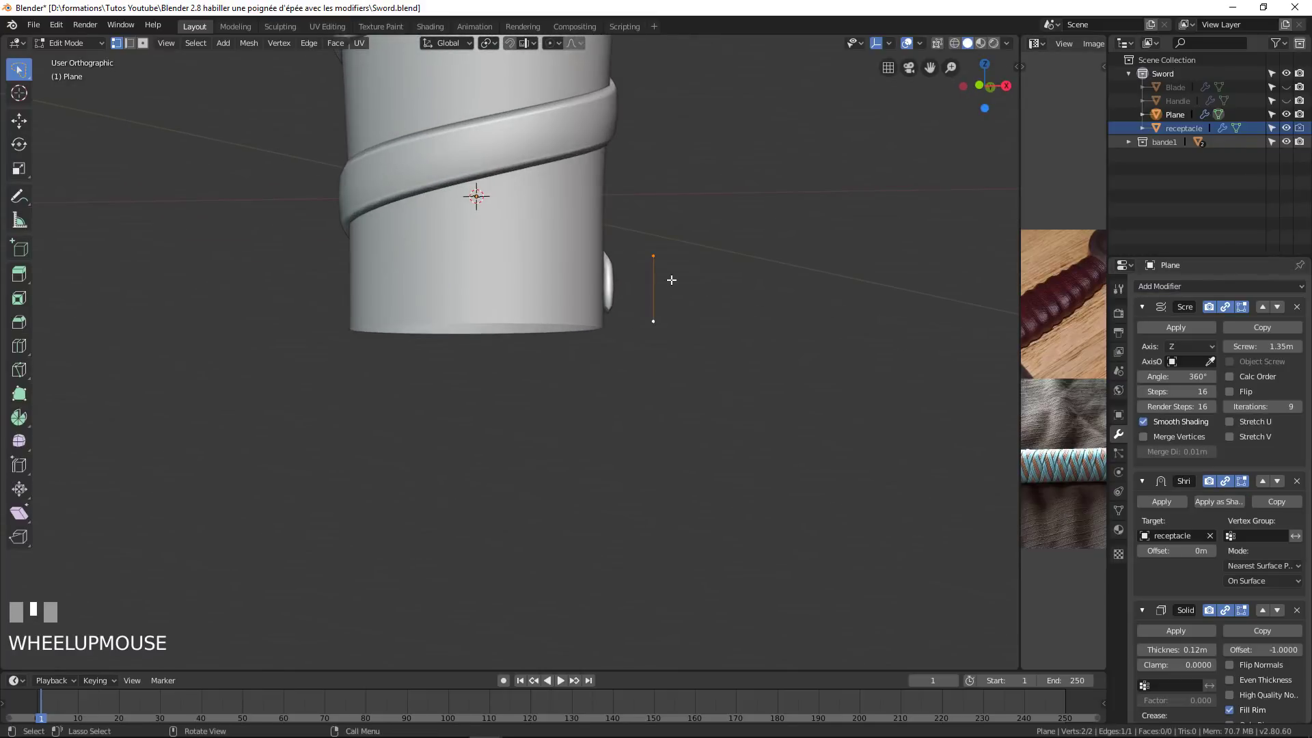
right_click(656, 265)
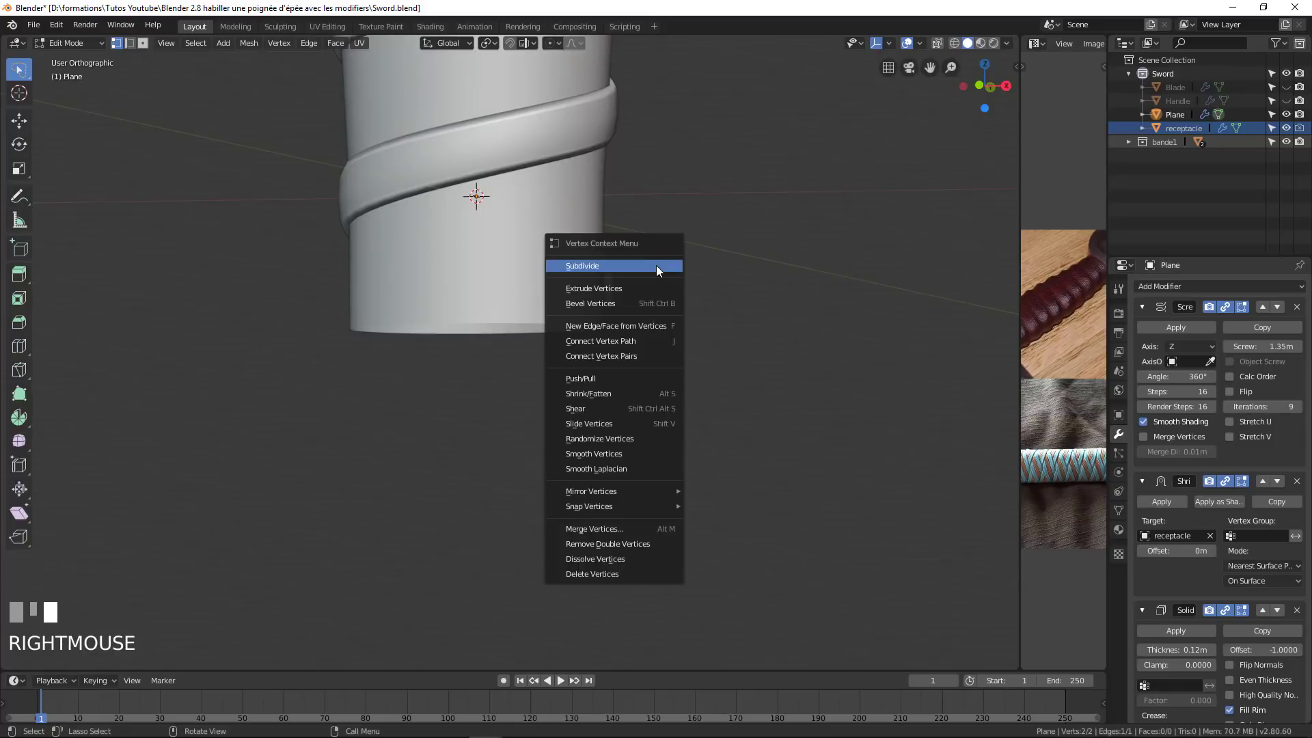
click(656, 266)
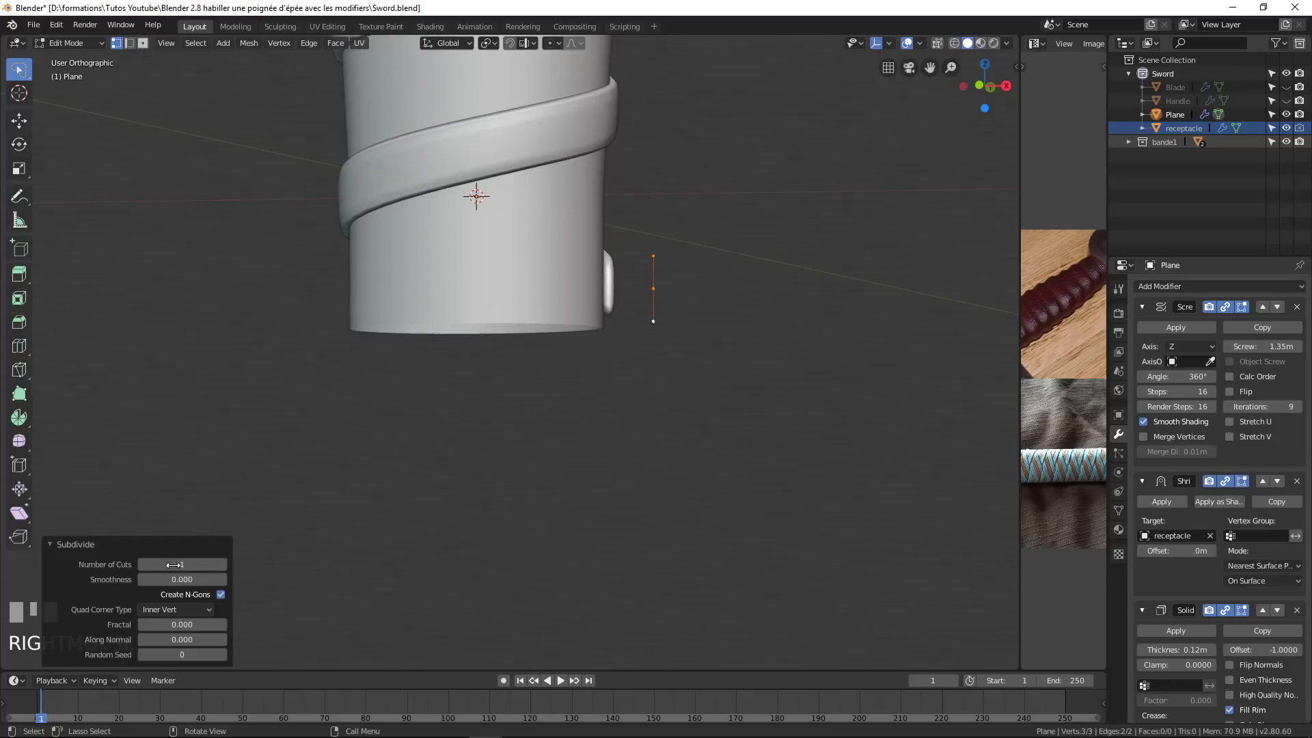
click(226, 565)
scroll(540, 272, down, 2)
shift+middle_drag(549, 269, 559, 387)
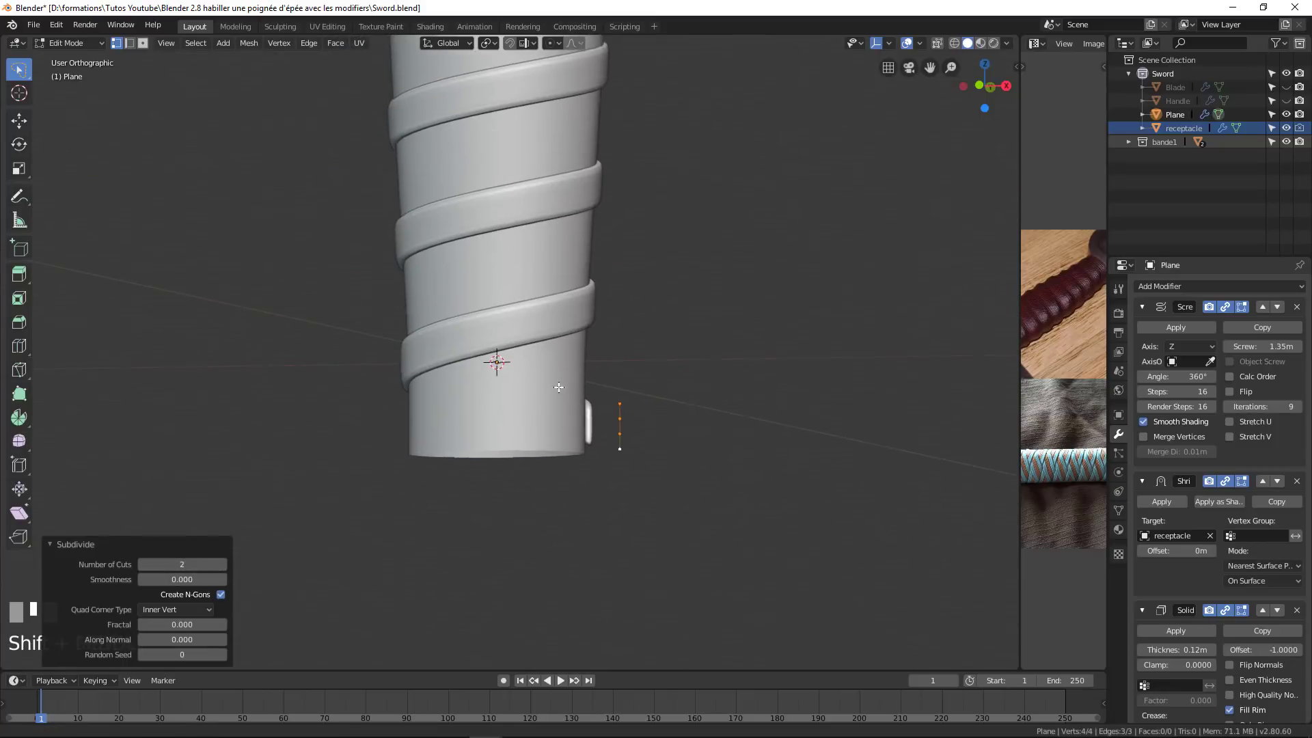
scroll(657, 431, up, 3)
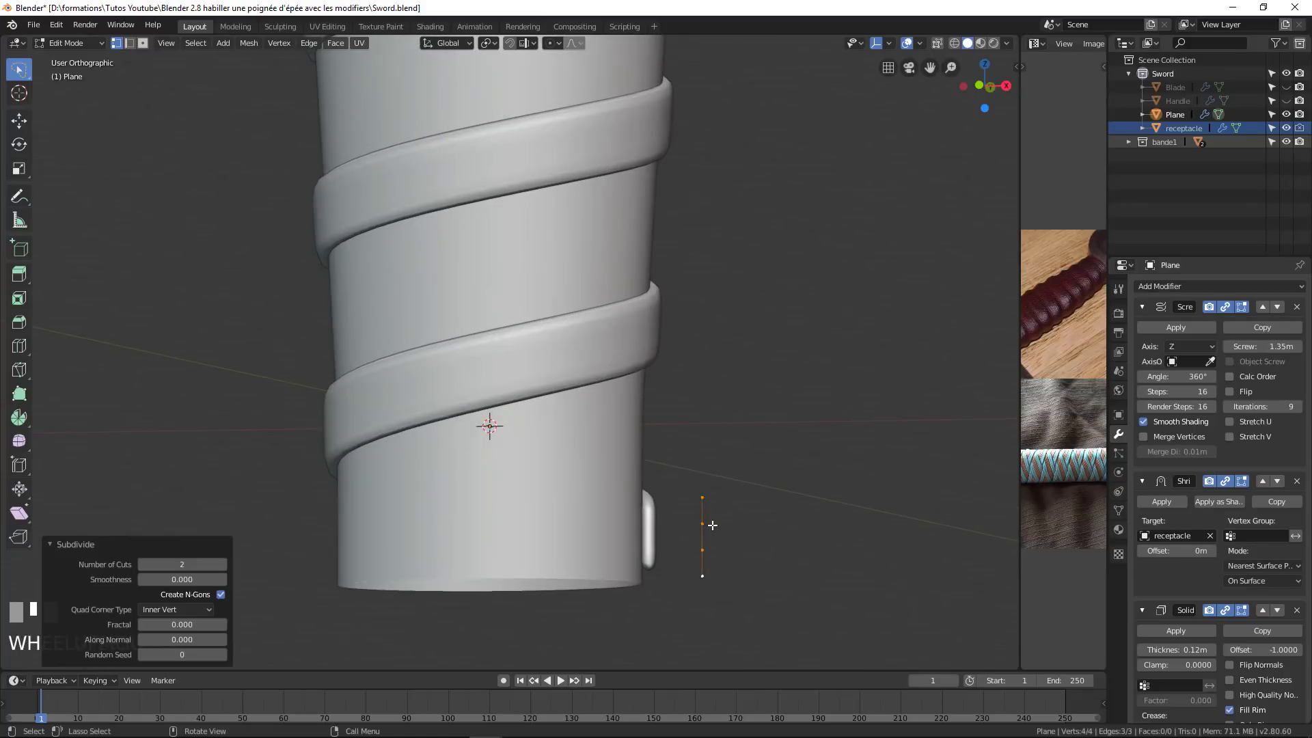
Move the profile's upper inner vertex about 0.11 m up and the lower one about 0.13 m down along Z, then leave Edit Mode.
click(710, 531)
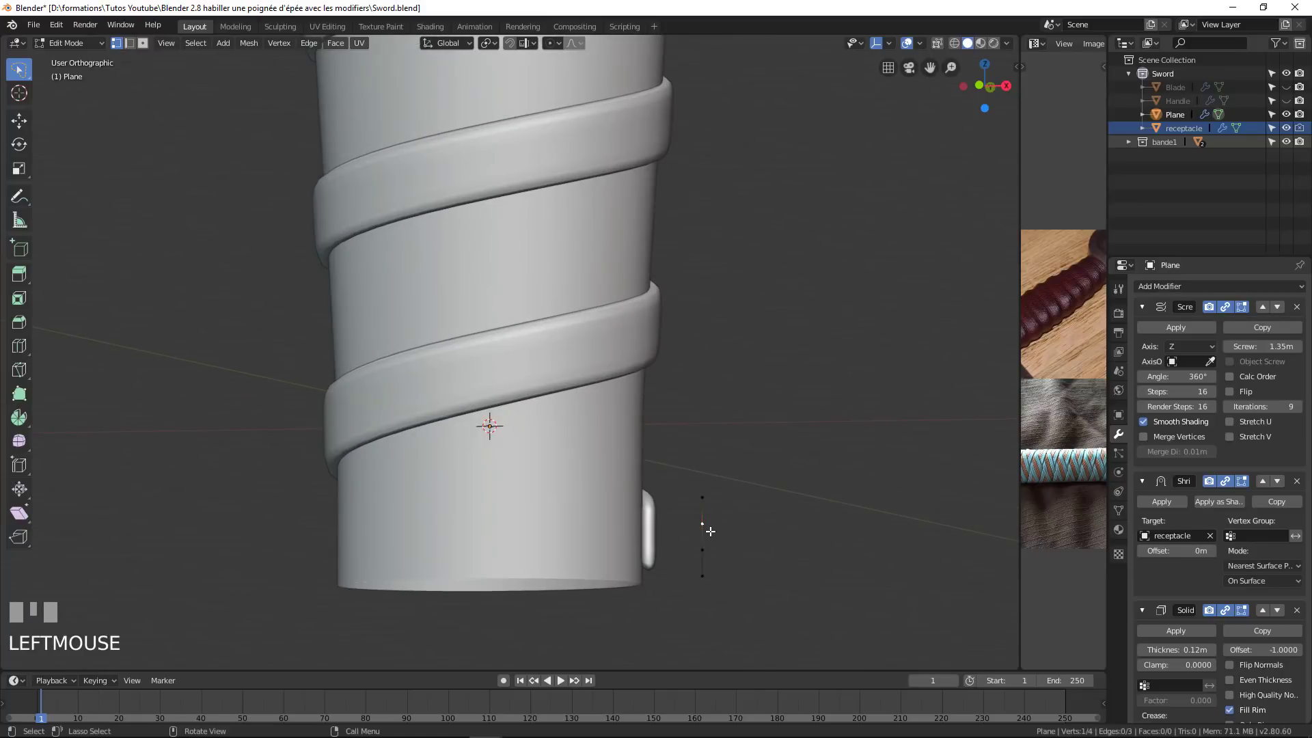
key(g)
key(z)
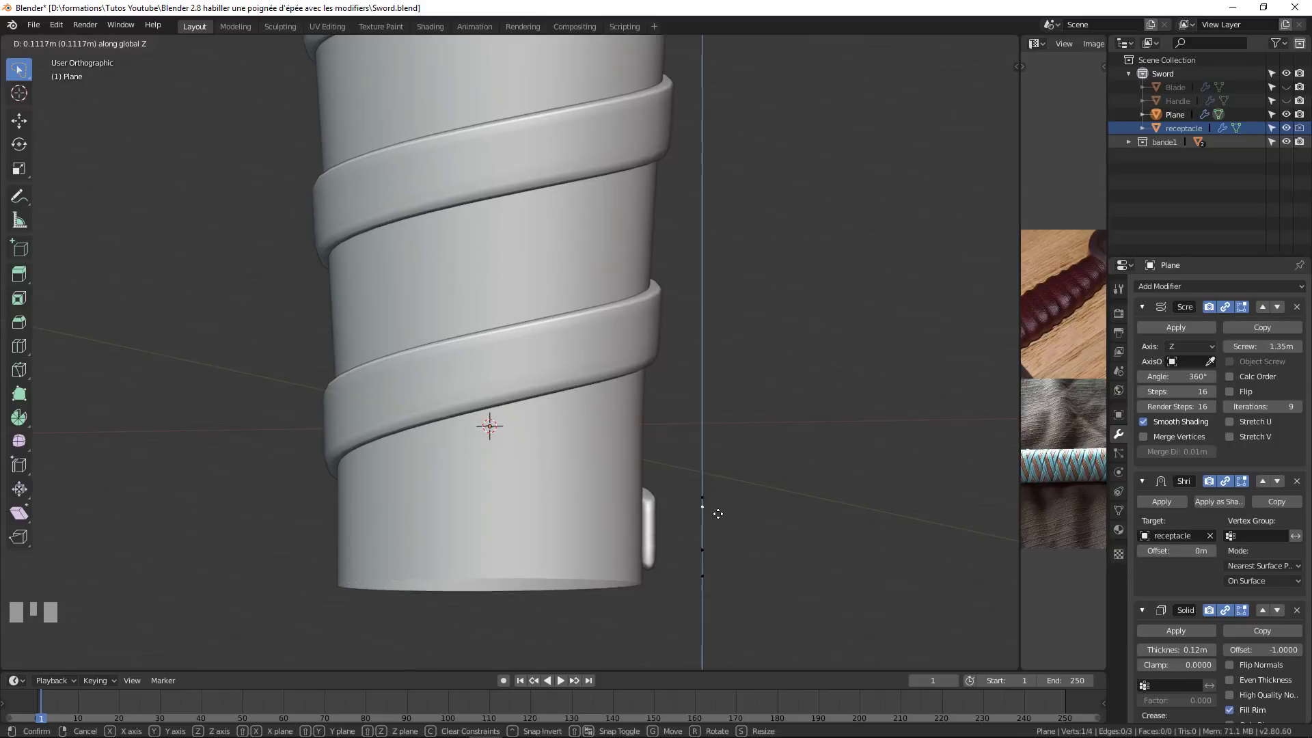
click(718, 514)
click(707, 550)
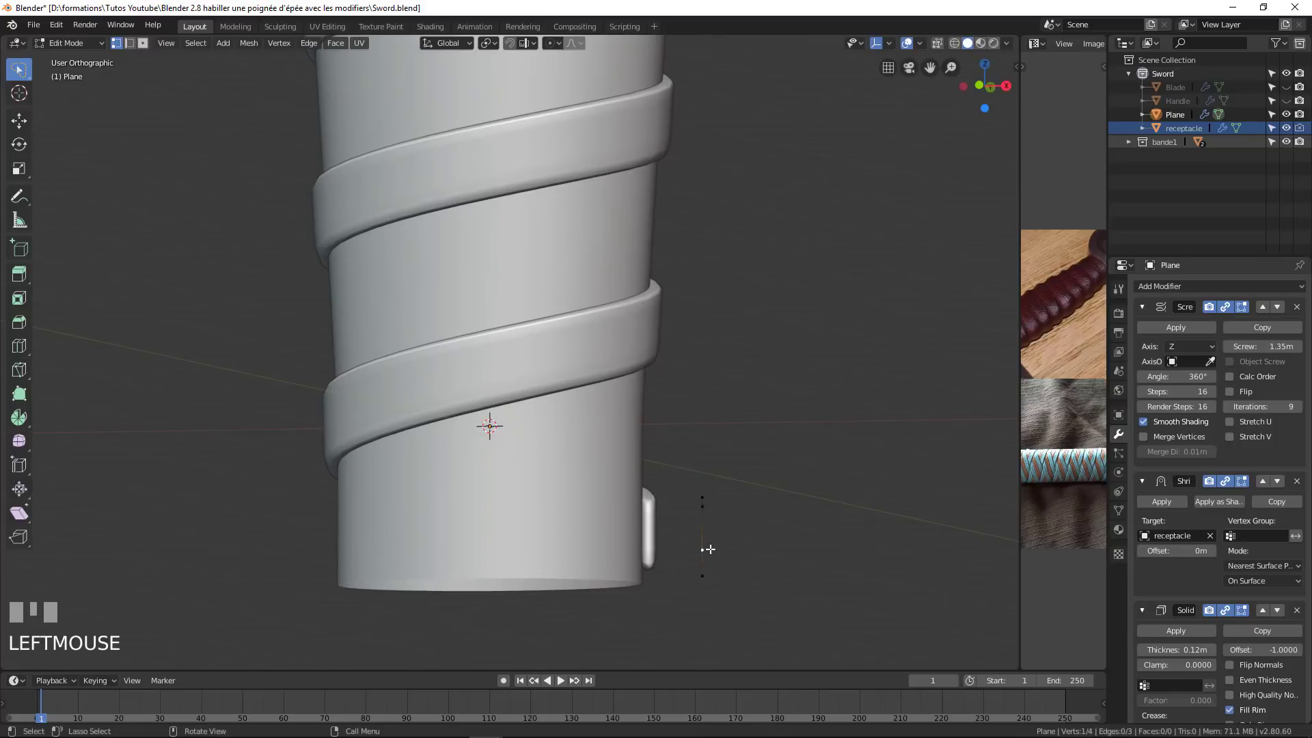
key(g)
key(z)
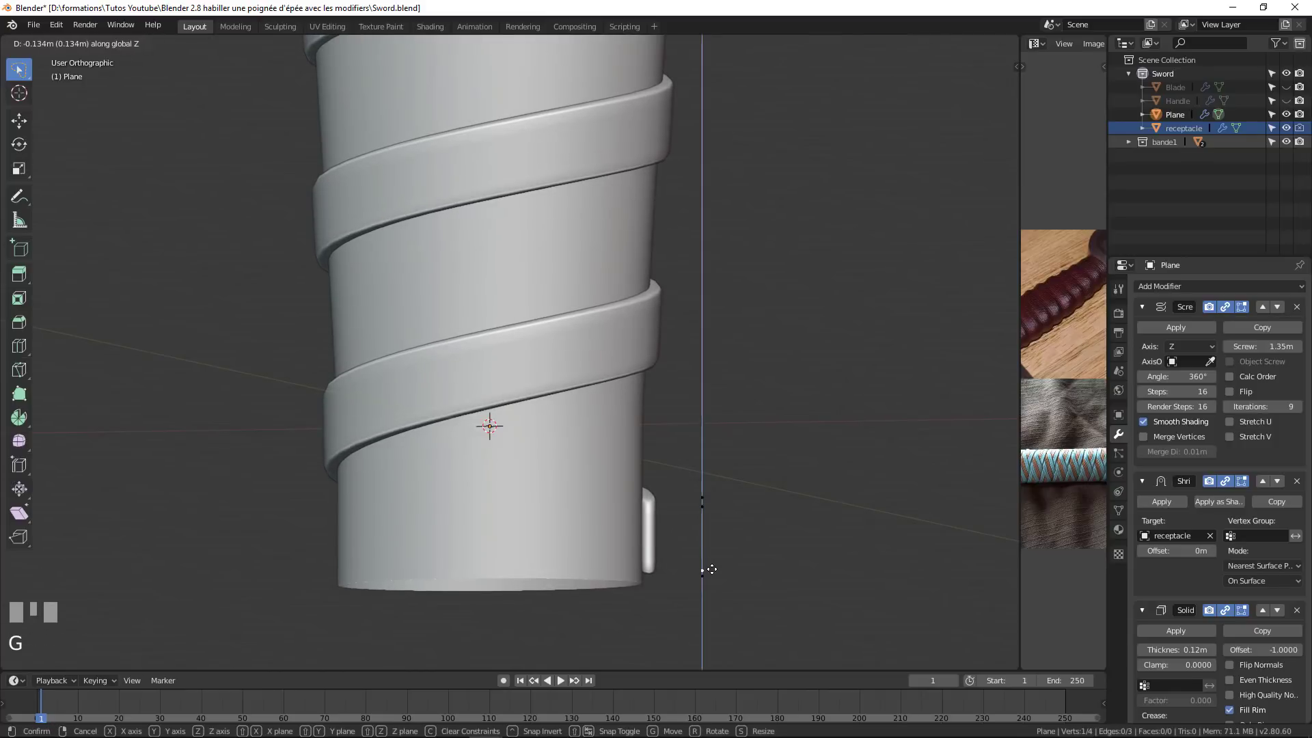
click(712, 569)
scroll(577, 524, down, 5)
key(Tab)
Rename the spiral band object from Plane to Bande2.
scroll(555, 410, down, 3)
mouse_move(549, 482)
middle_down()
mouse_move(555, 410)
mouse_move(568, 508)
mouse_move(608, 441)
middle_up()
scroll(568, 509, up, 1)
key(z)
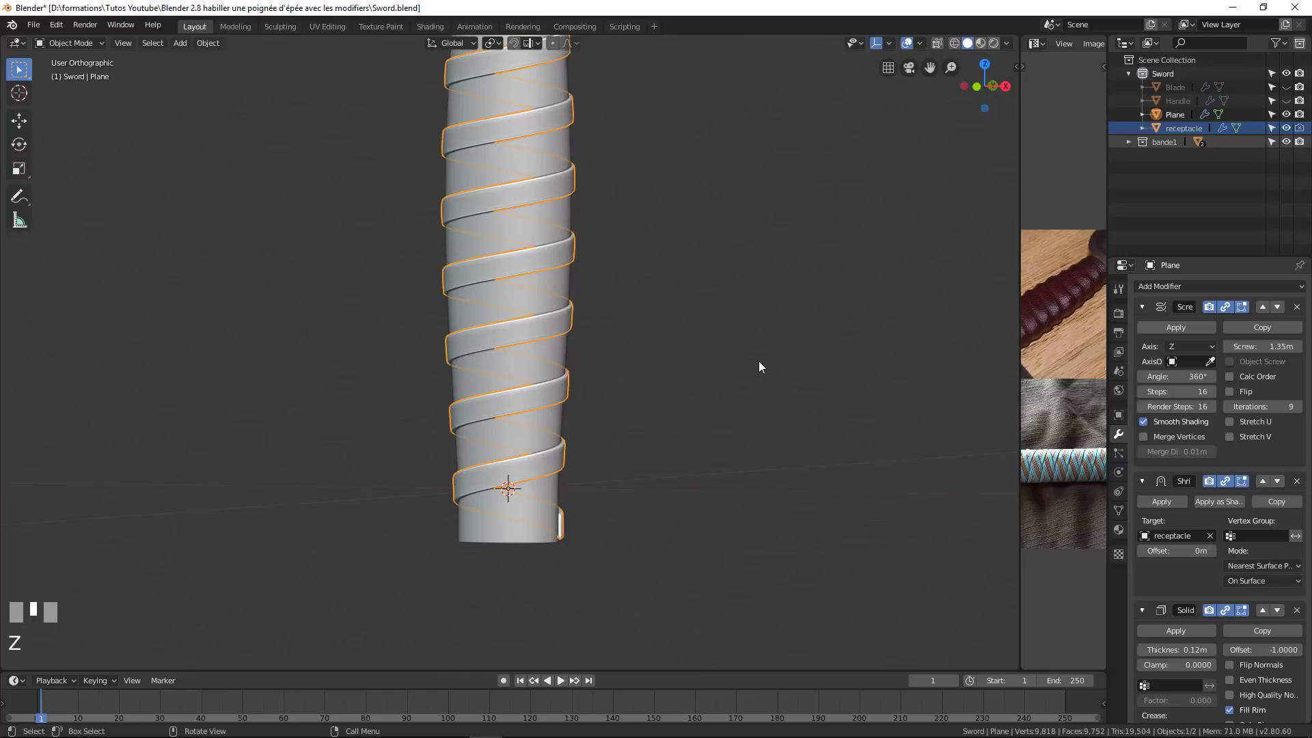
mouse_move(759, 363)
middle_down()
mouse_move(613, 385)
mouse_move(679, 389)
mouse_move(612, 389)
mouse_move(621, 442)
mouse_move(487, 433)
mouse_move(559, 412)
mouse_move(650, 429)
middle_up()
scroll(612, 390, down, 1)
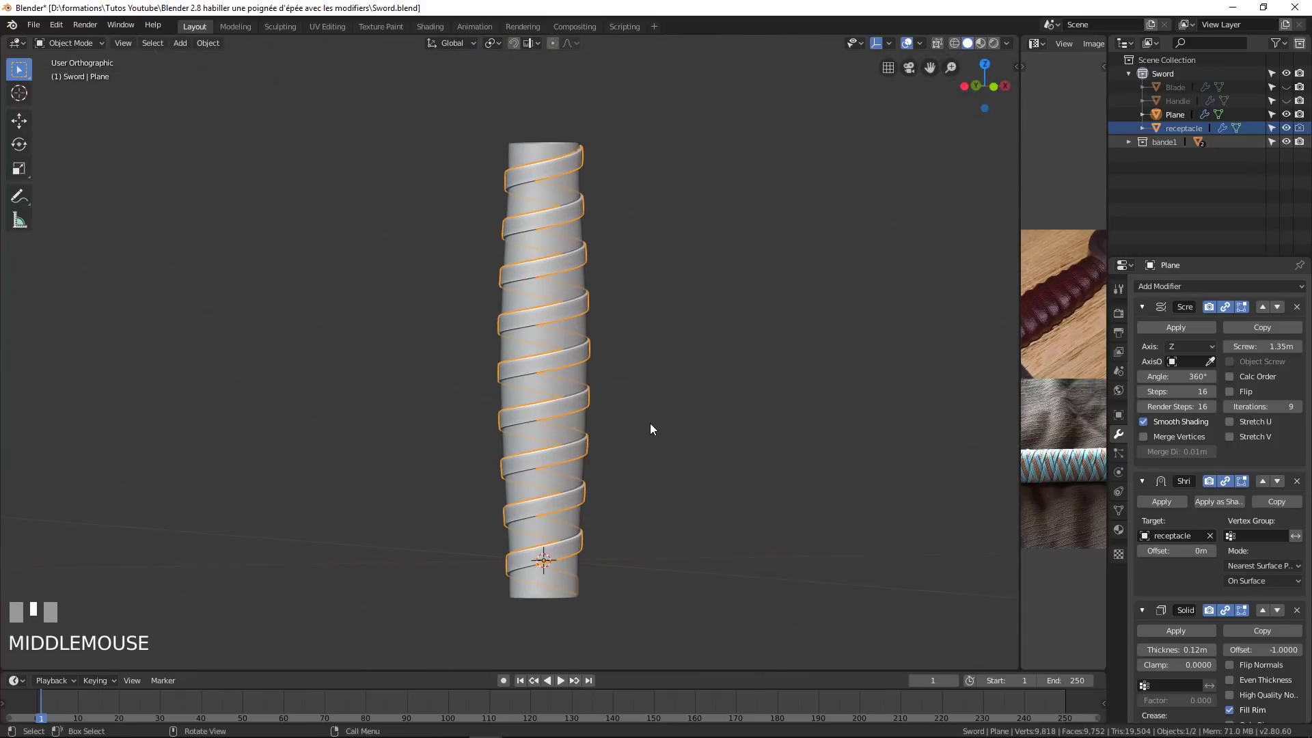
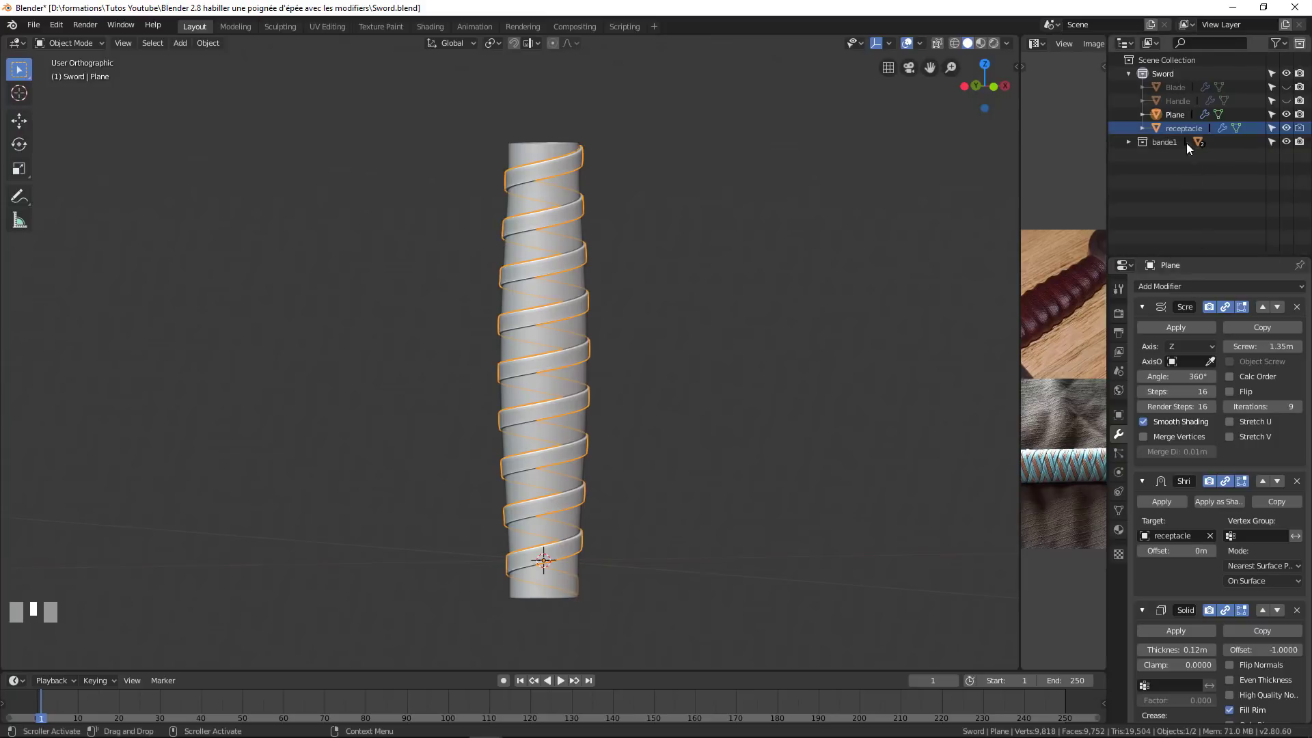
double_click(1179, 114)
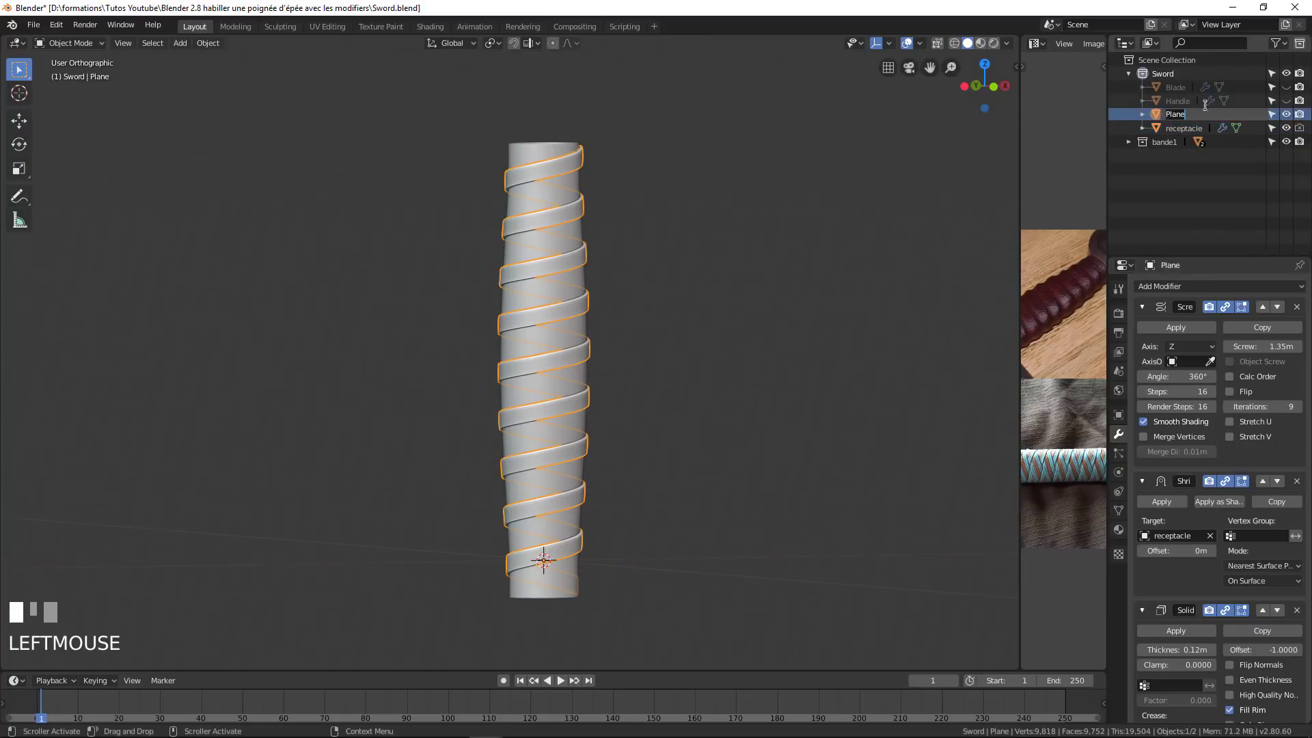
text(Bande2)
key(KP_Enter)
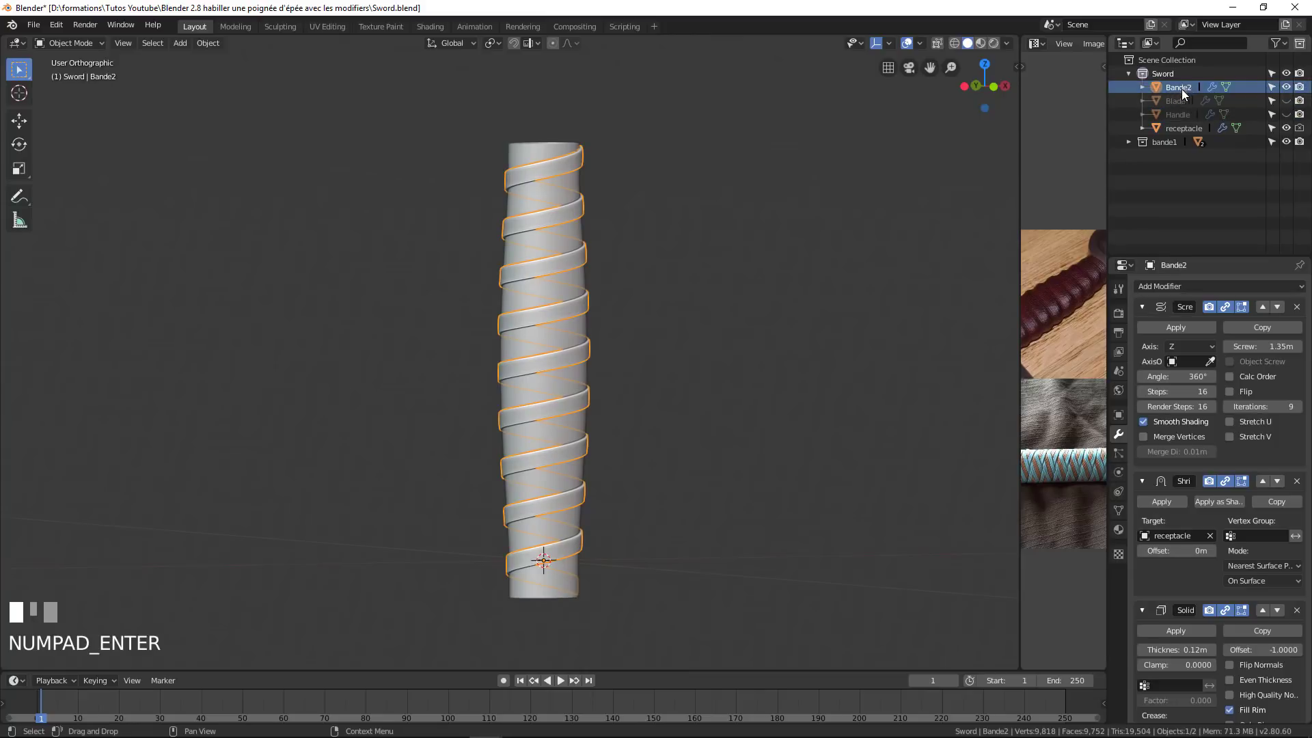
Duplicate Bande2 in place and mirror the copy by scaling it -1 along its local X axis.
key(shift+d)
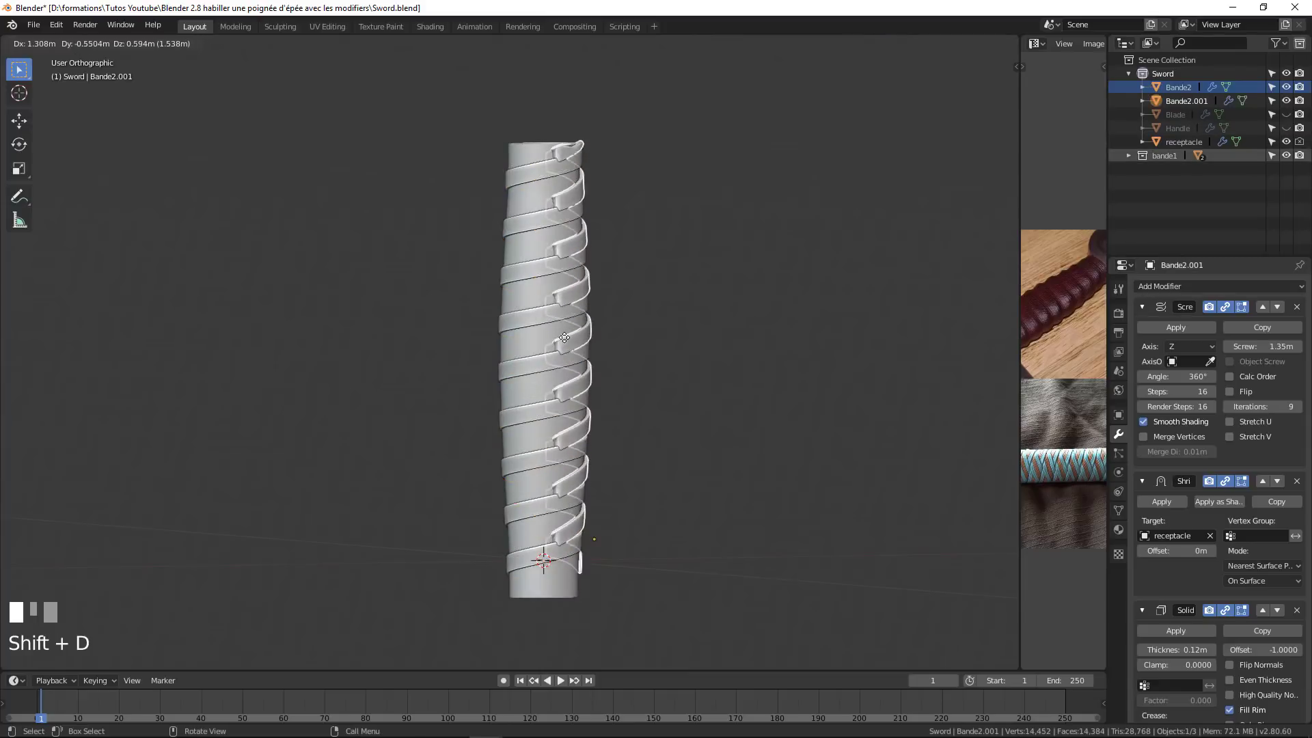
right_click(628, 403)
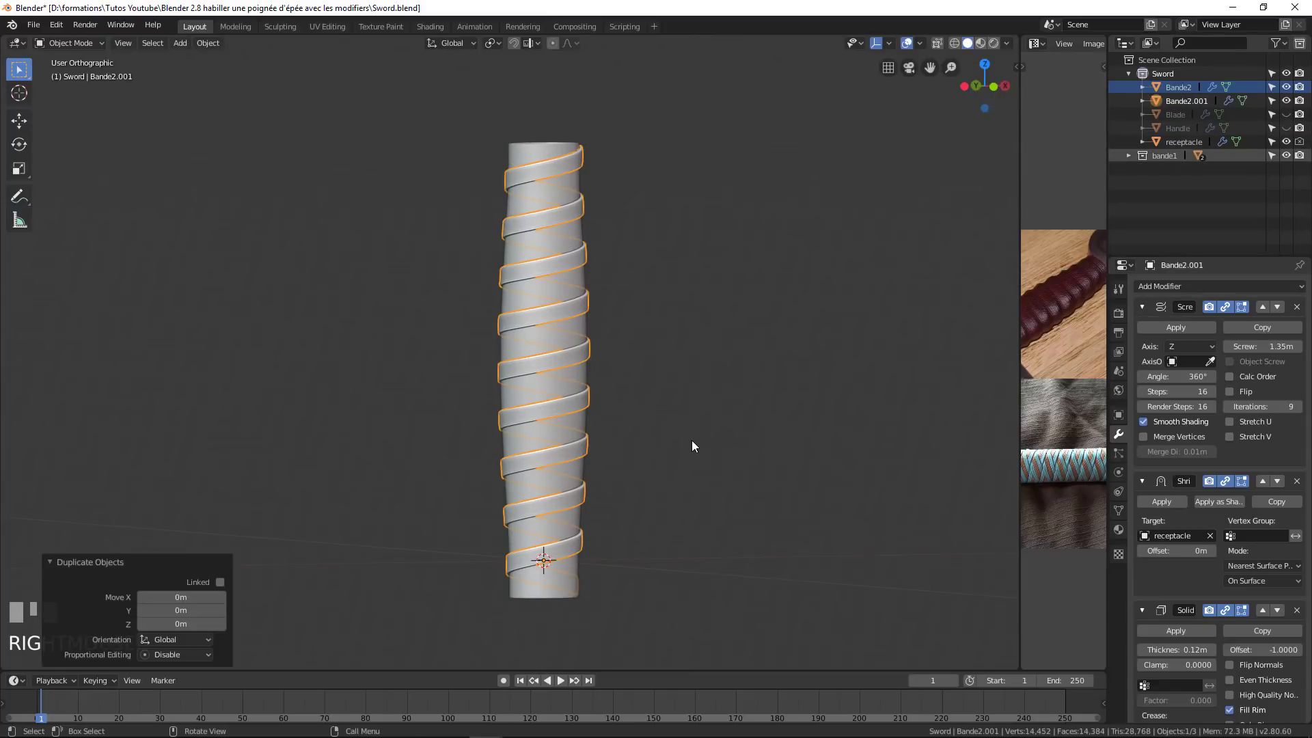
key(s)
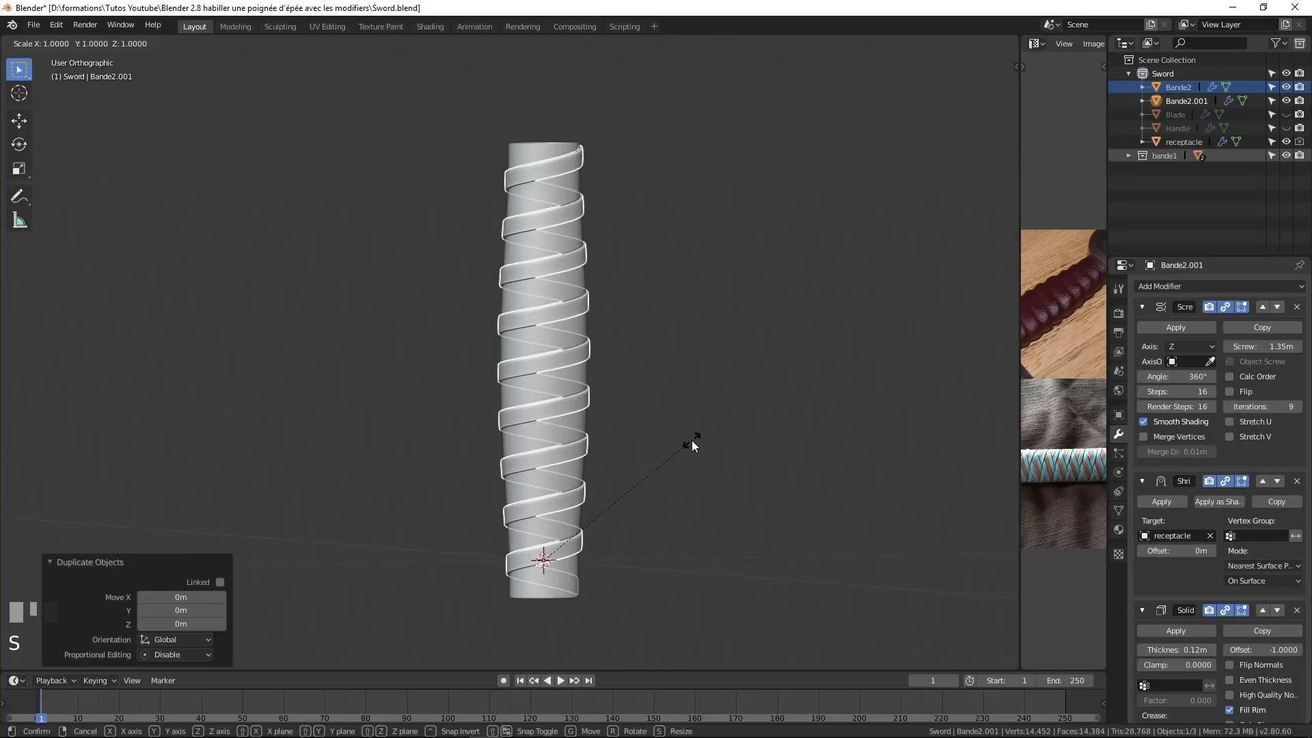
key(x)
key(x)
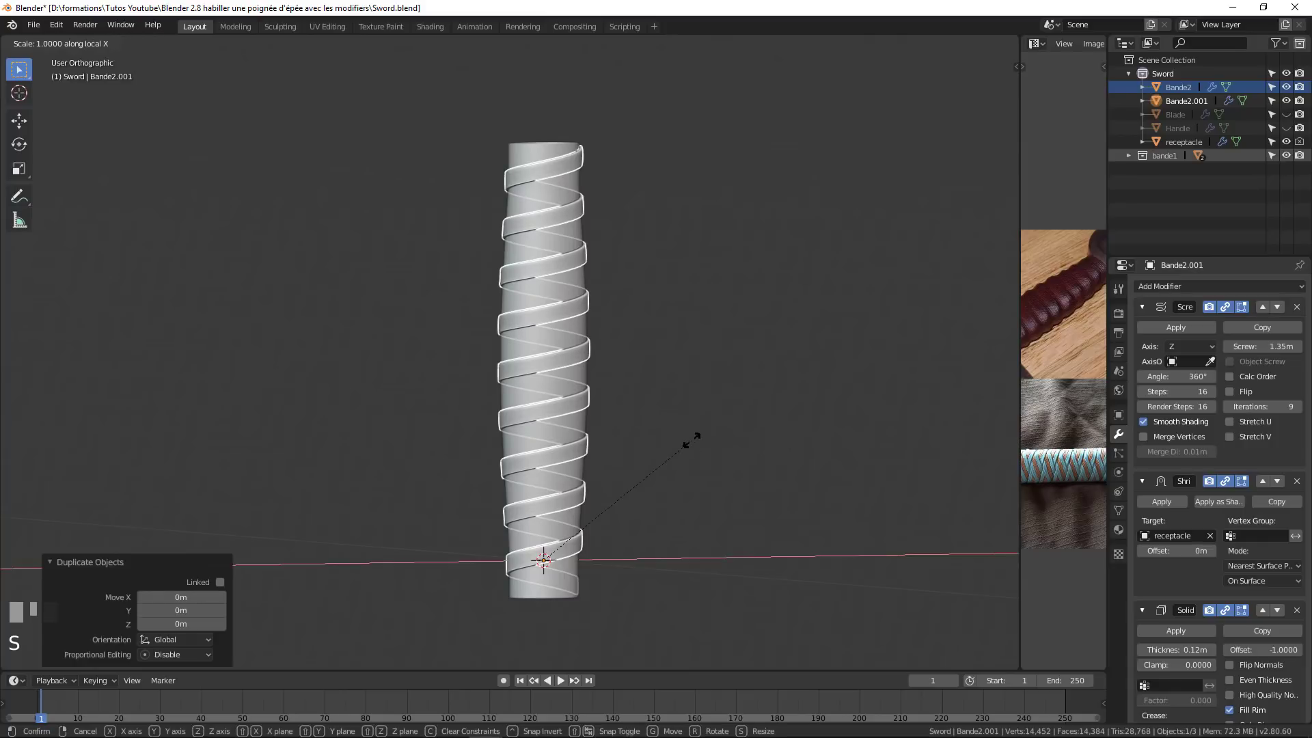
text(-1)
click(643, 434)
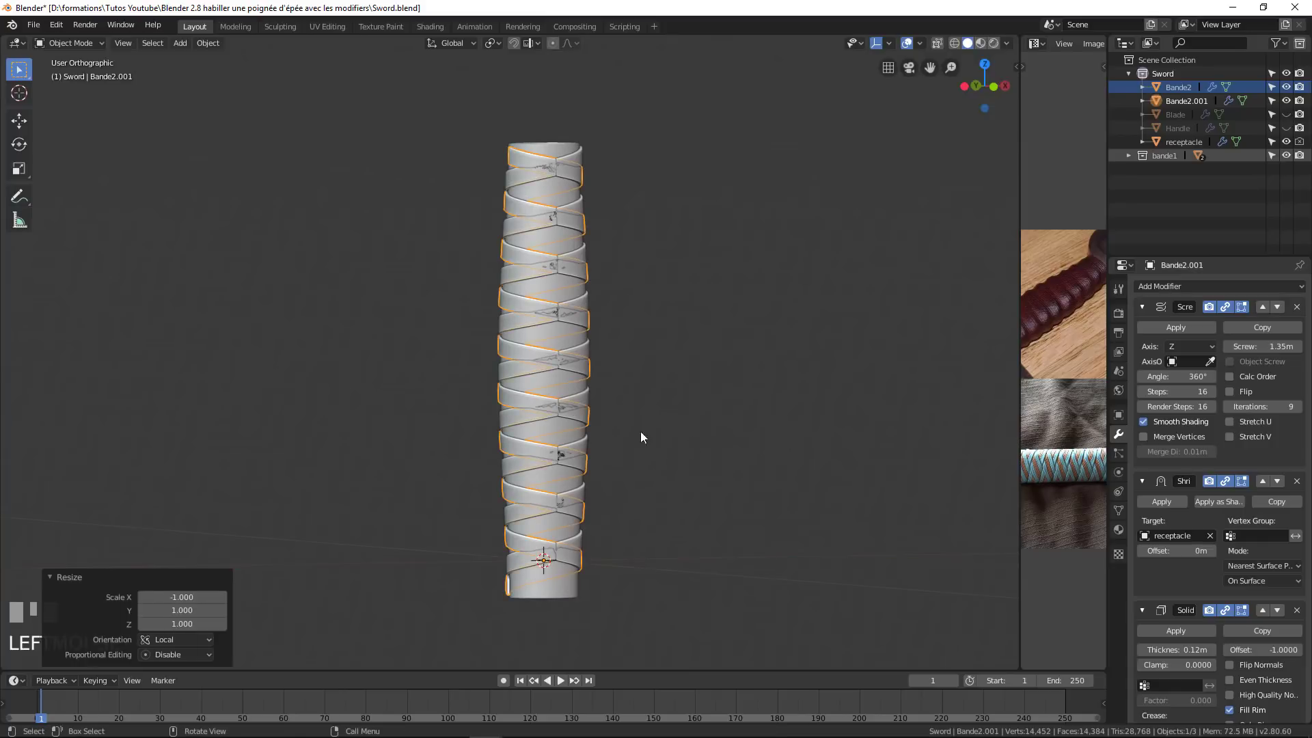
middle_drag(641, 432, 580, 429)
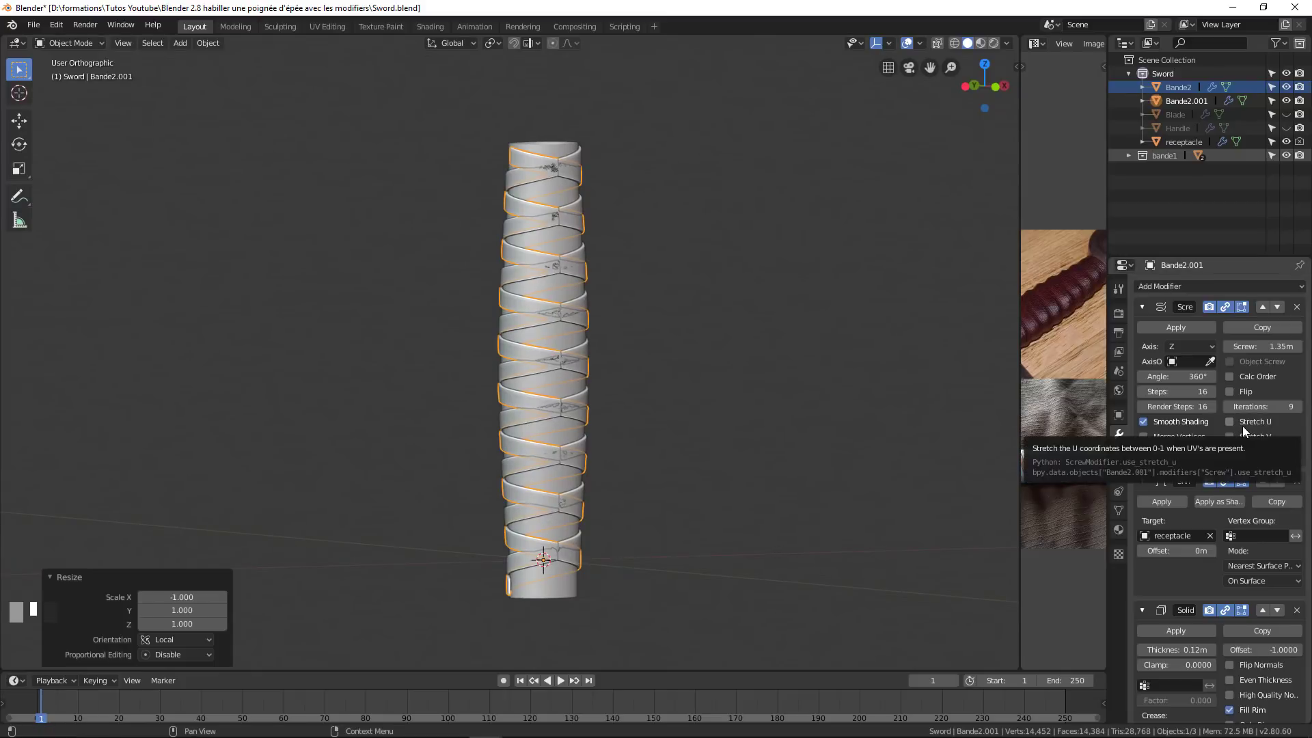
middle_drag(569, 405, 595, 480)
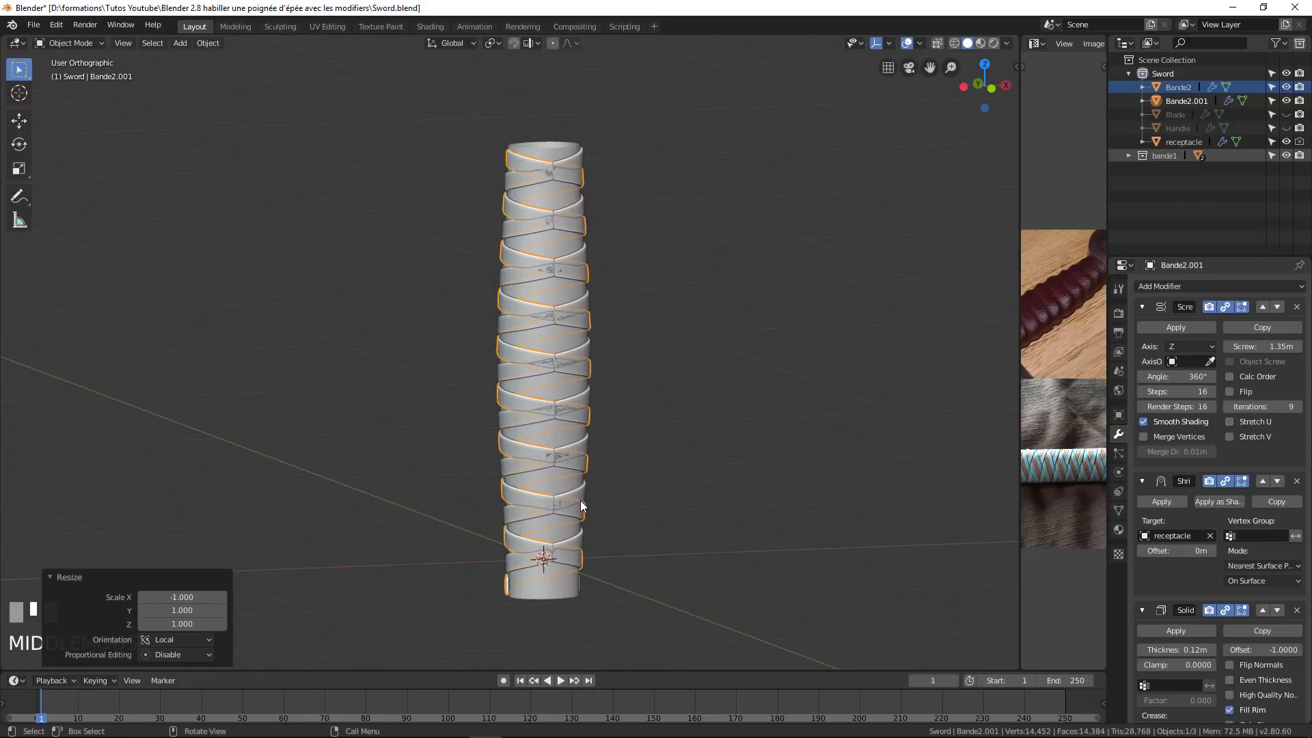
key(g)
key(z)
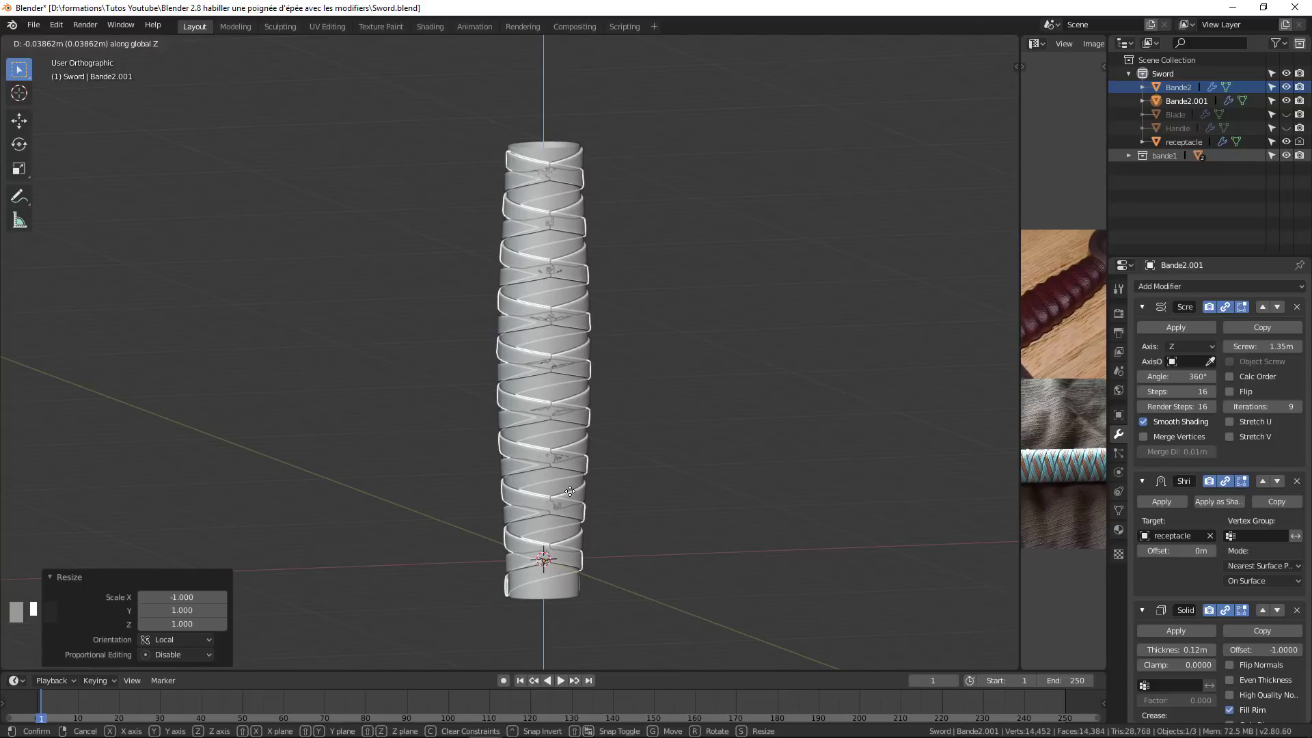
right_click(569, 493)
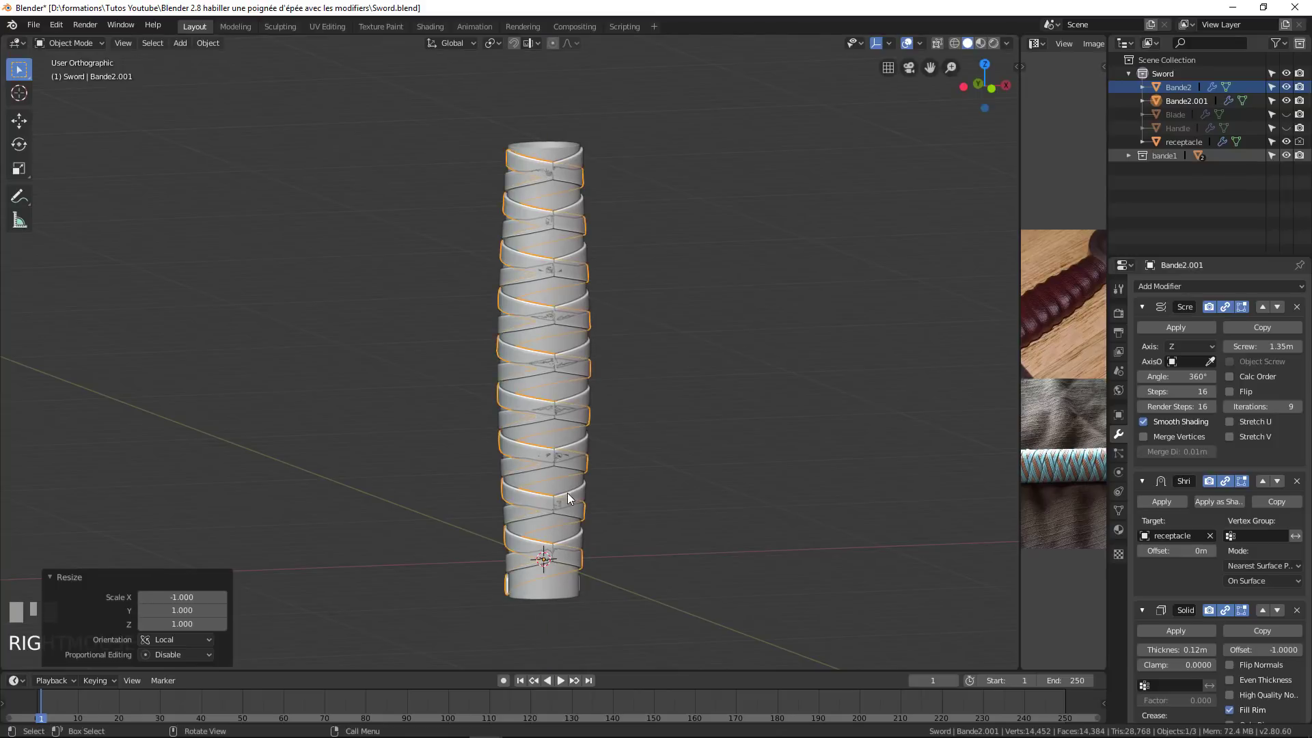
Widen the reference image area and compare the crossed bands on the grip with the braided handle photos.
mouse_move(570, 342)
middle_down()
mouse_move(678, 334)
mouse_move(581, 332)
middle_up()
scroll(538, 427, down, 2)
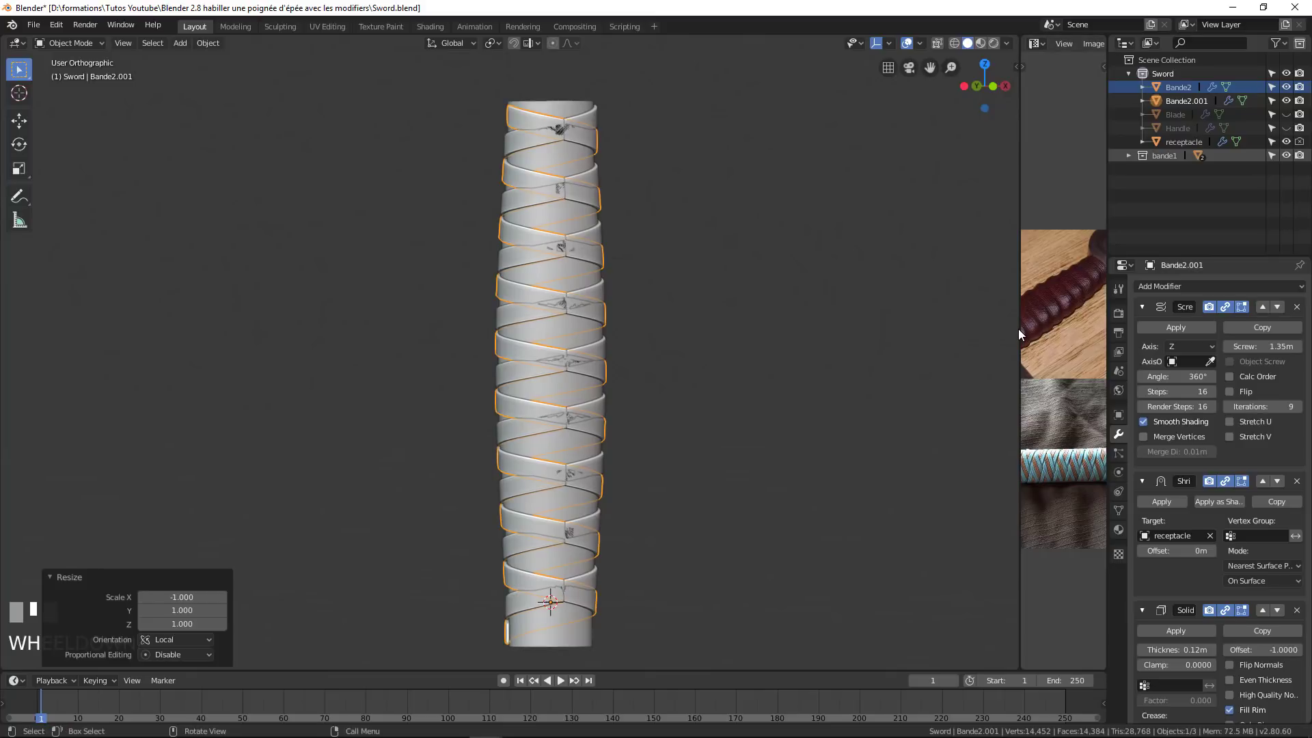
drag(1019, 331, 739, 338)
scroll(1062, 455, down, 2)
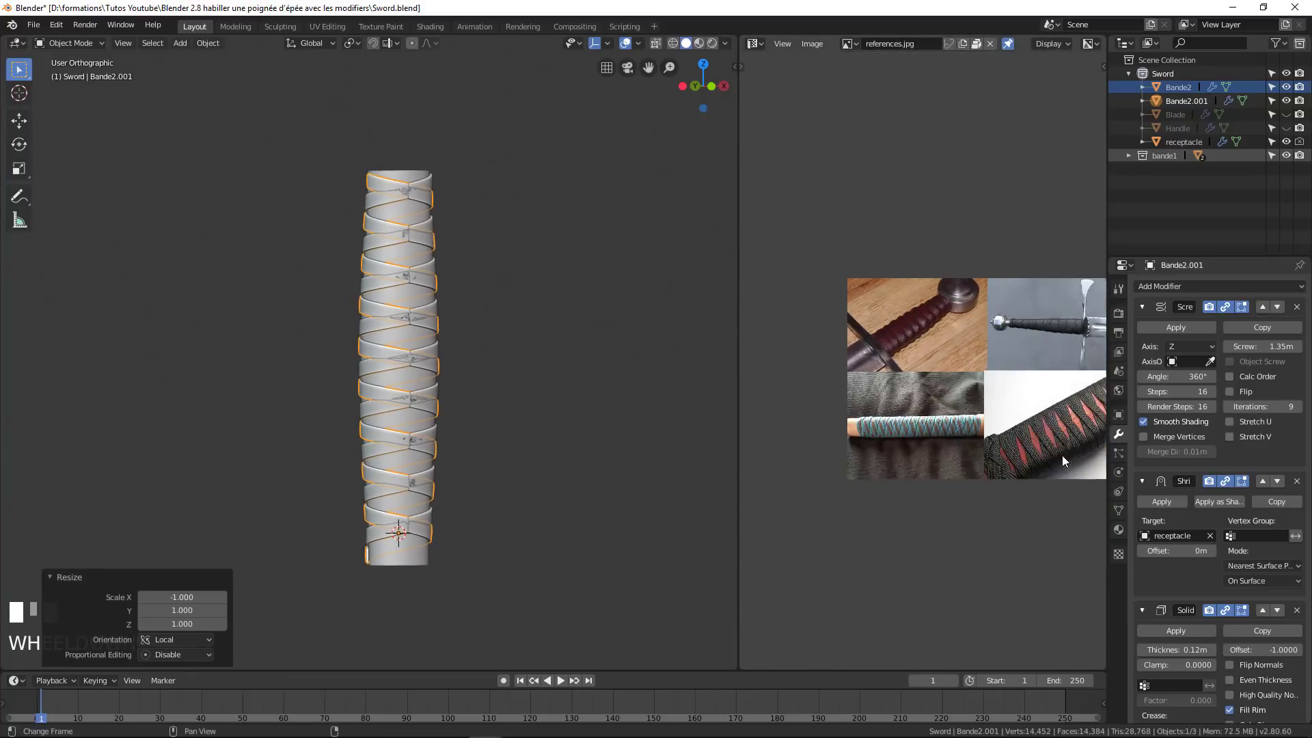
middle_drag(1062, 456, 962, 434)
scroll(962, 433, up, 2)
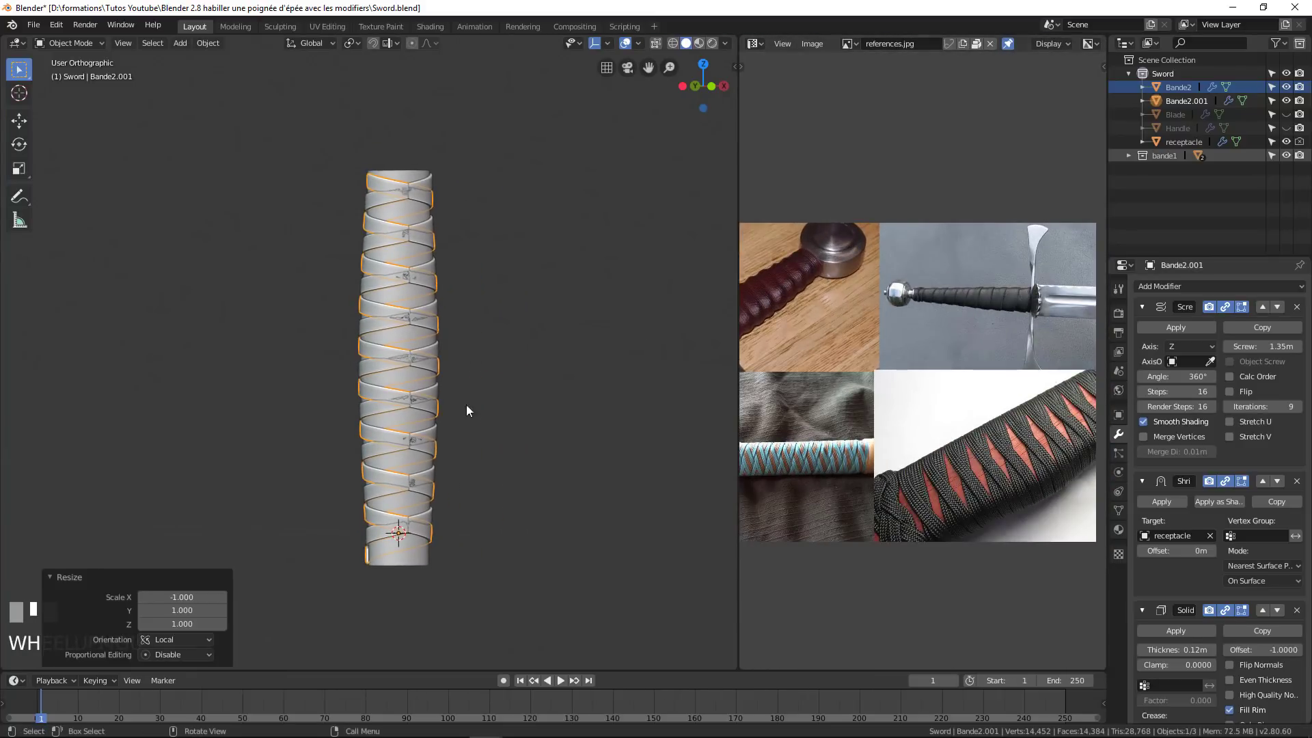
scroll(406, 403, up, 2)
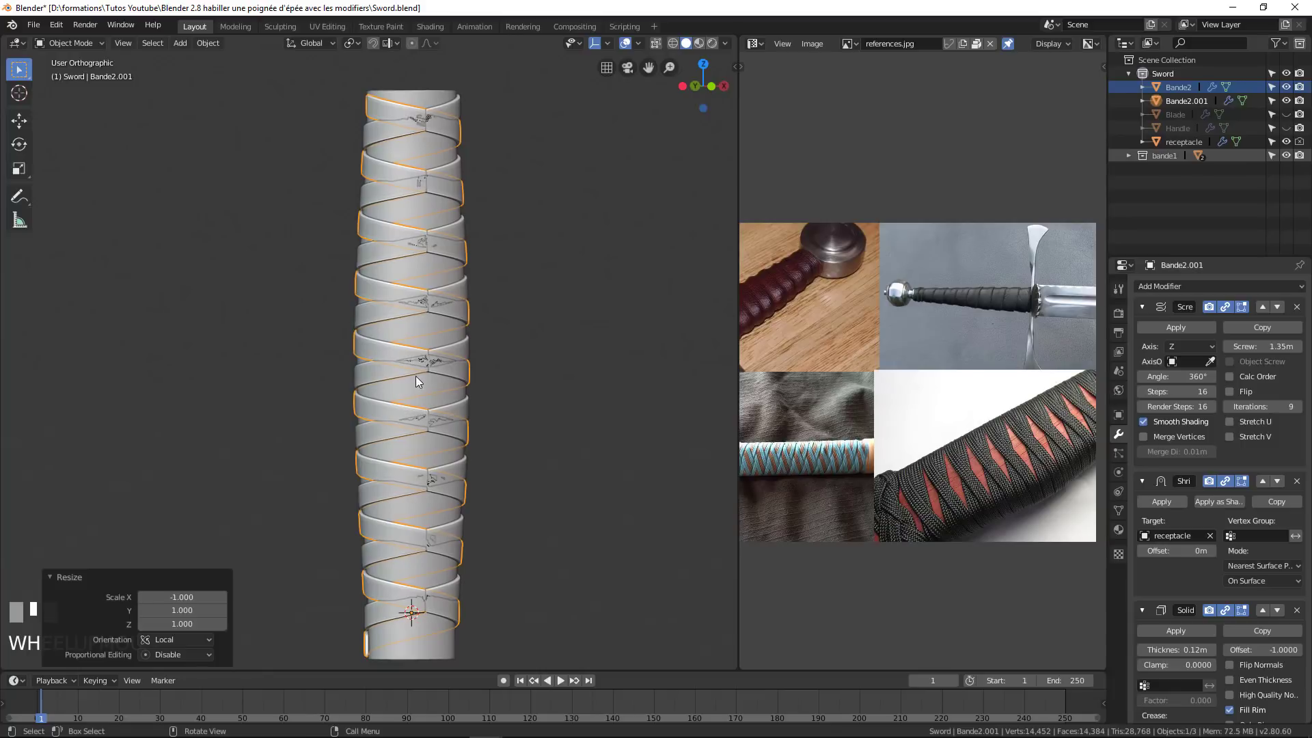
scroll(503, 422, down, 2)
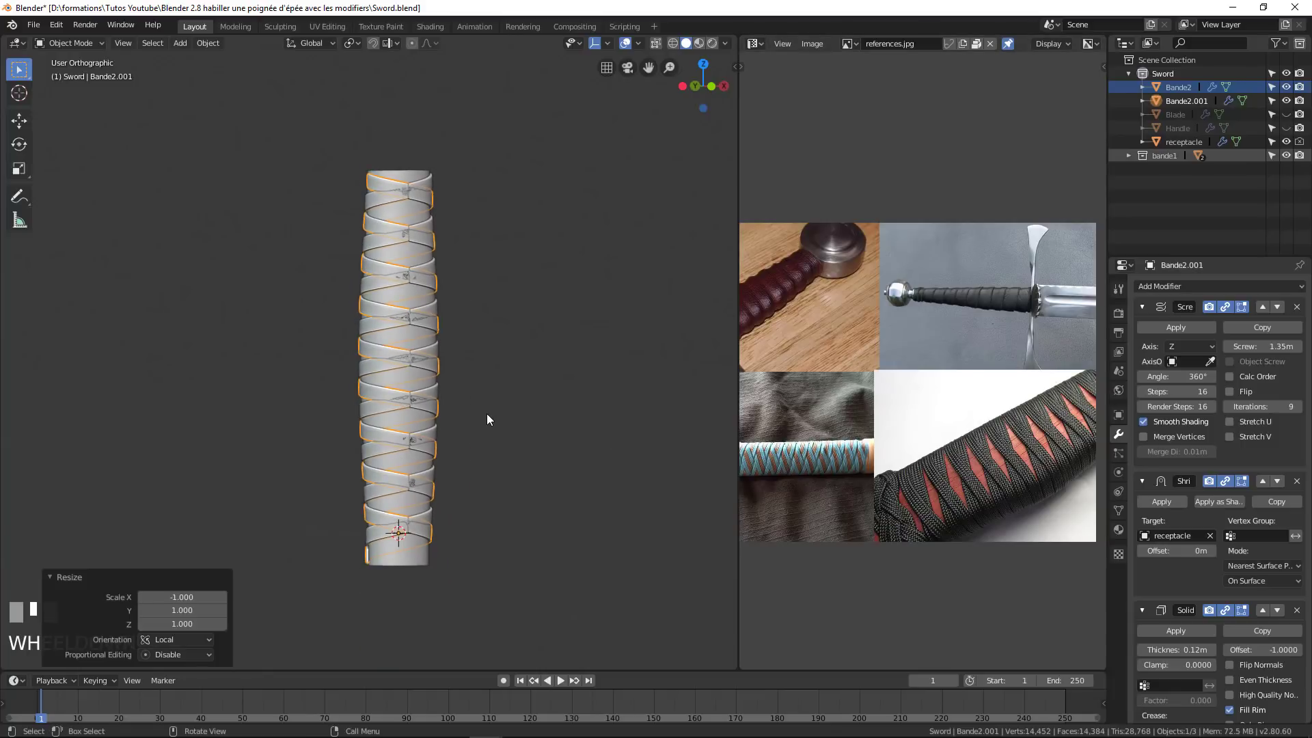
scroll(487, 413, up, 2)
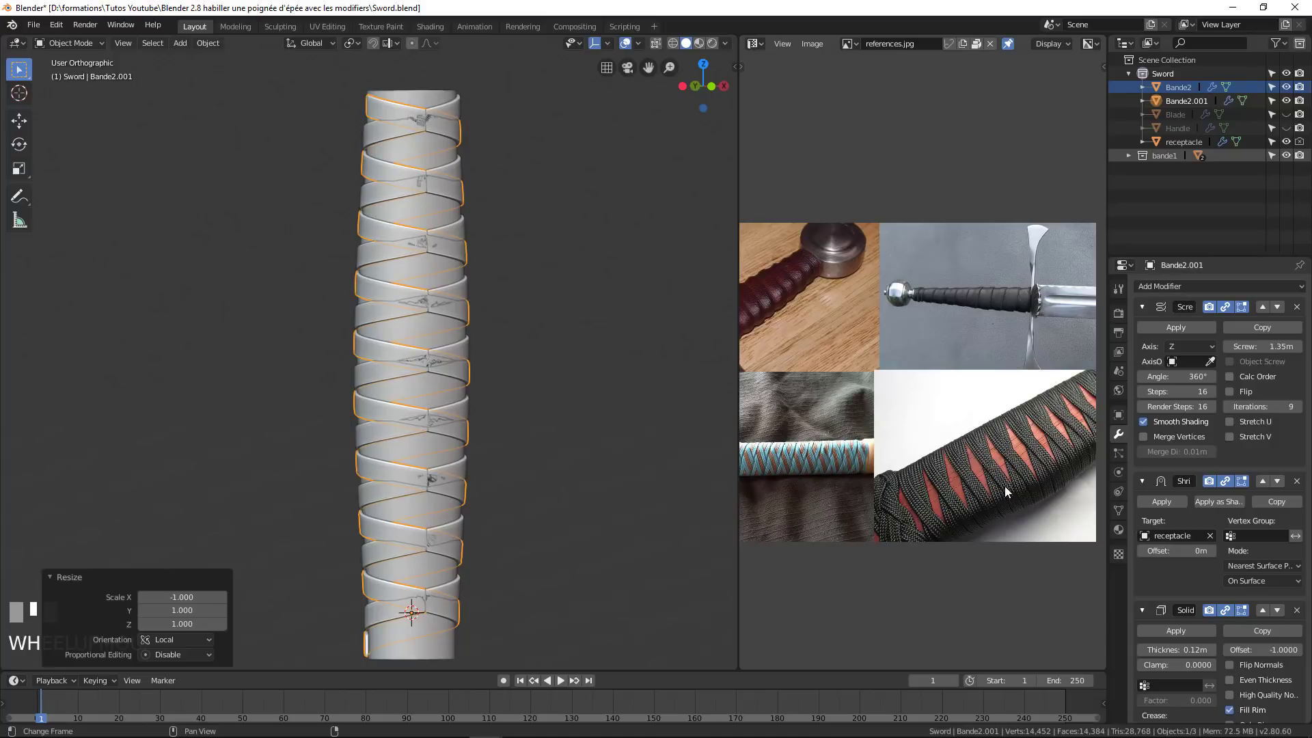
scroll(349, 403, up, 1)
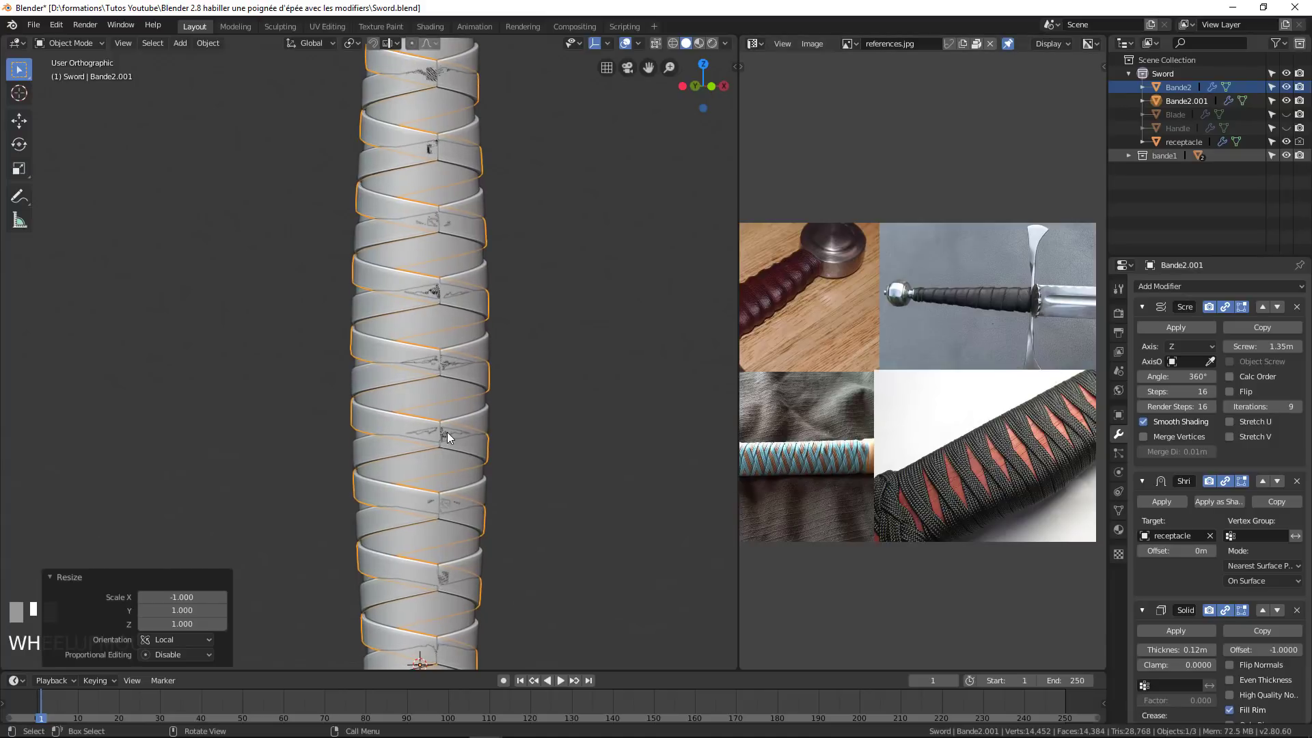
scroll(1177, 537, down, 1)
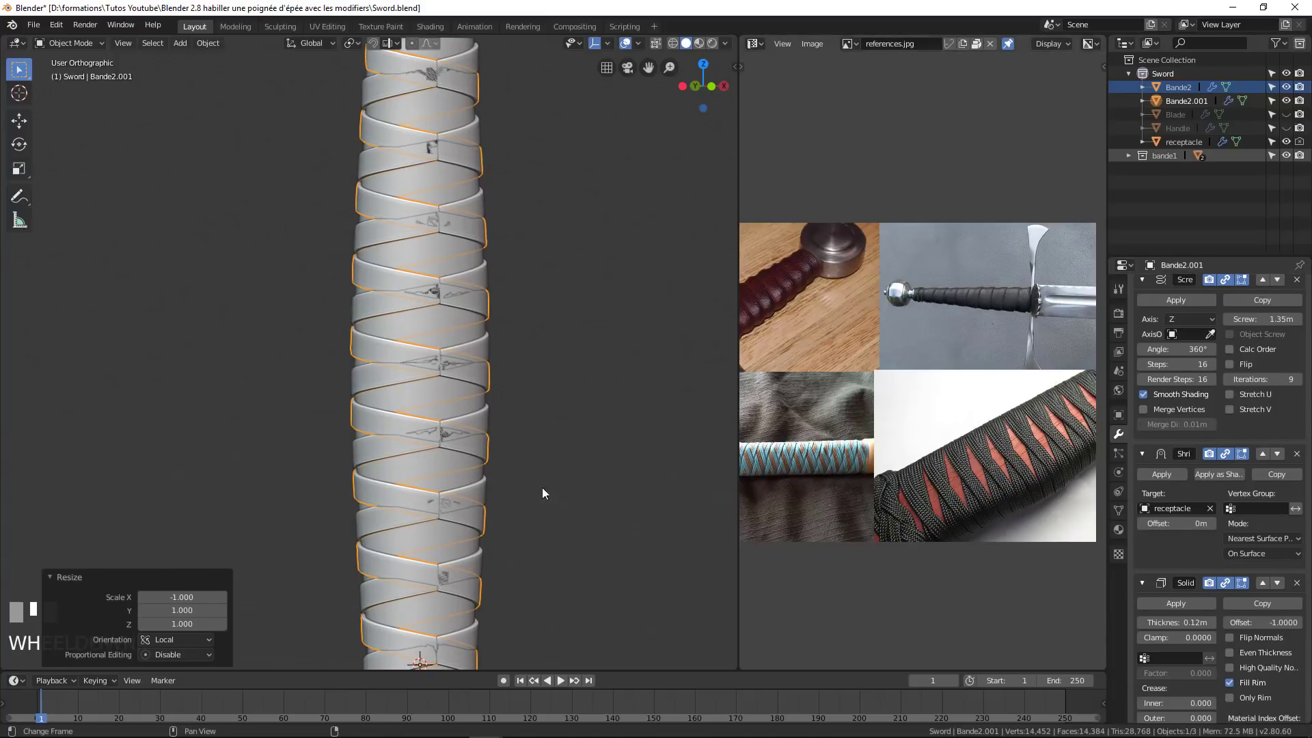
Set the Solidify thickness of the mirrored band Bande2.001 to 0.14 m so it sits above the other band.
middle_drag(506, 483, 470, 411)
scroll(462, 460, up, 2)
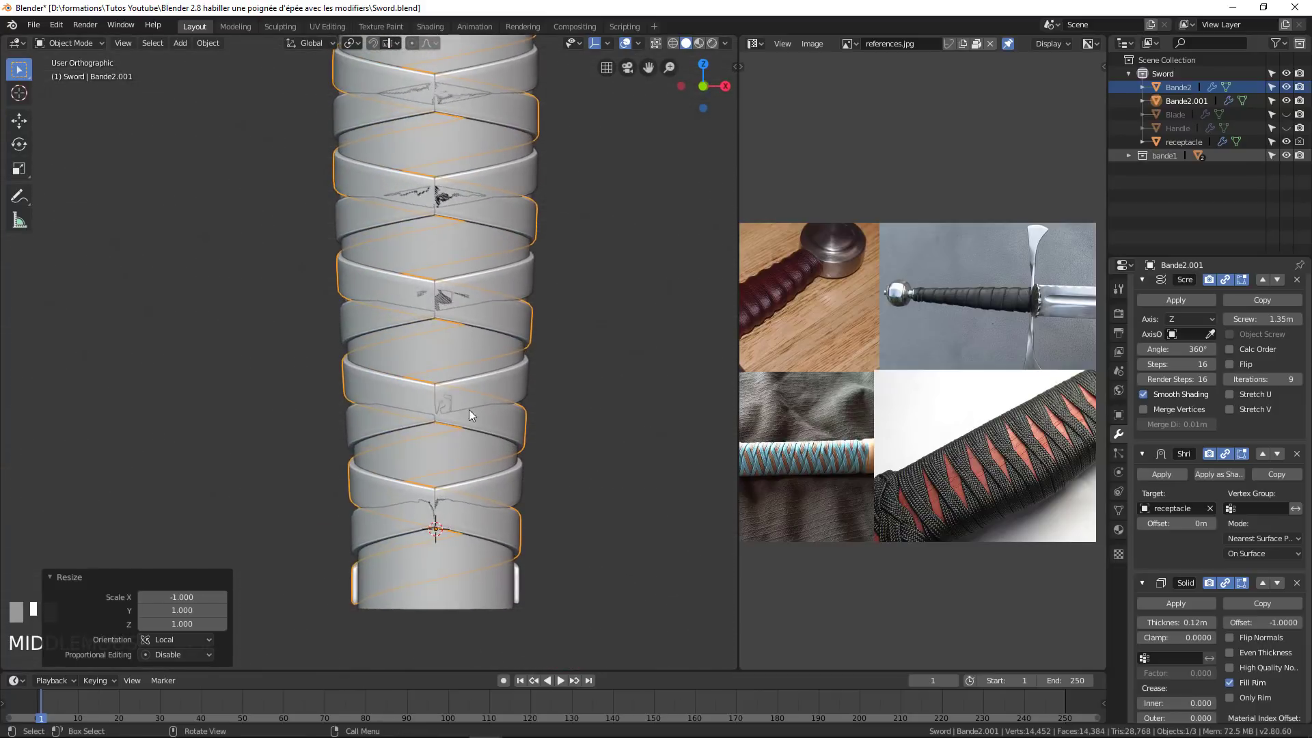
click(346, 378)
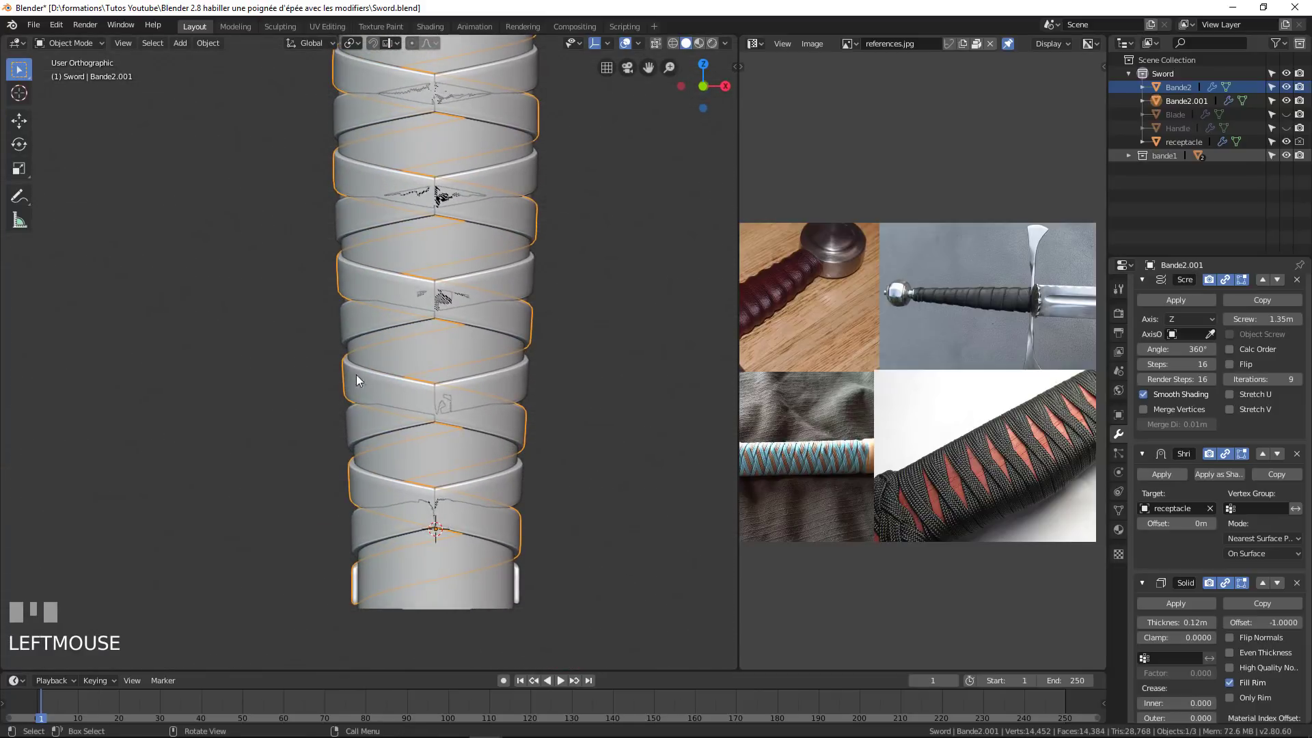
scroll(1207, 552, down, 2)
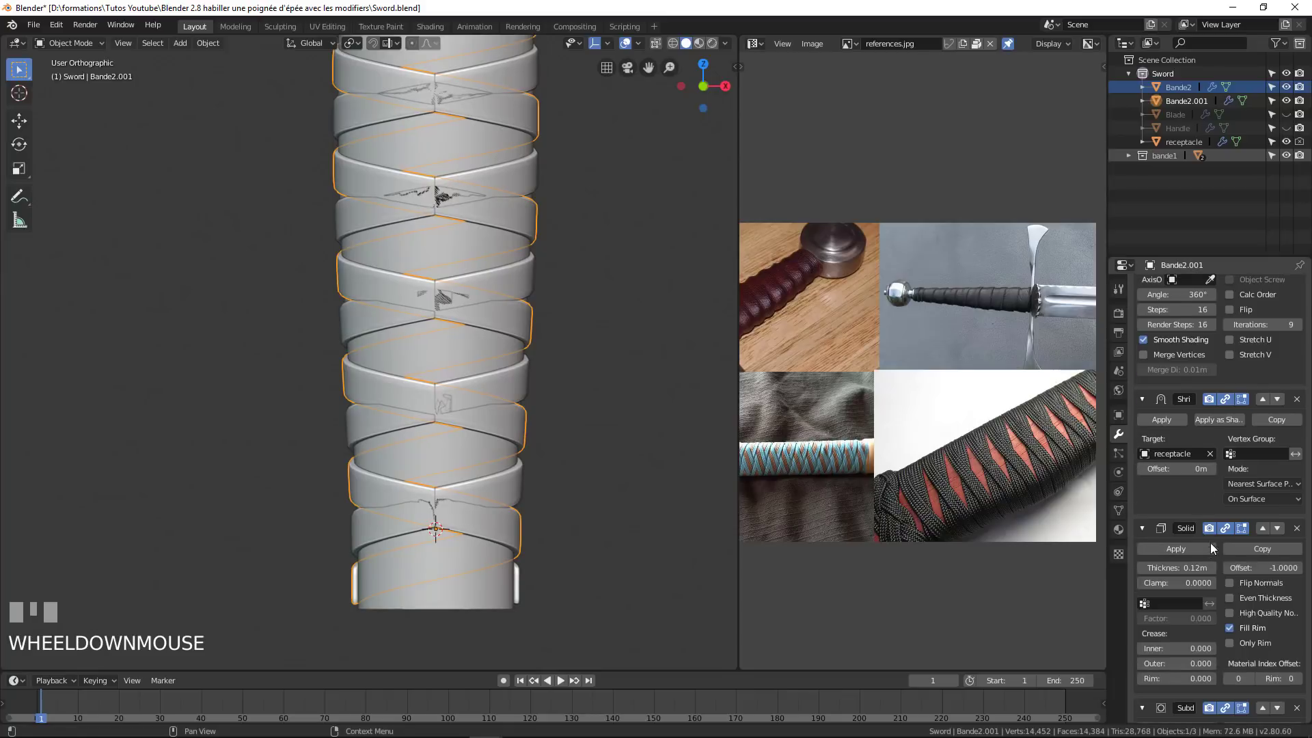
drag(1181, 568, 1192, 568)
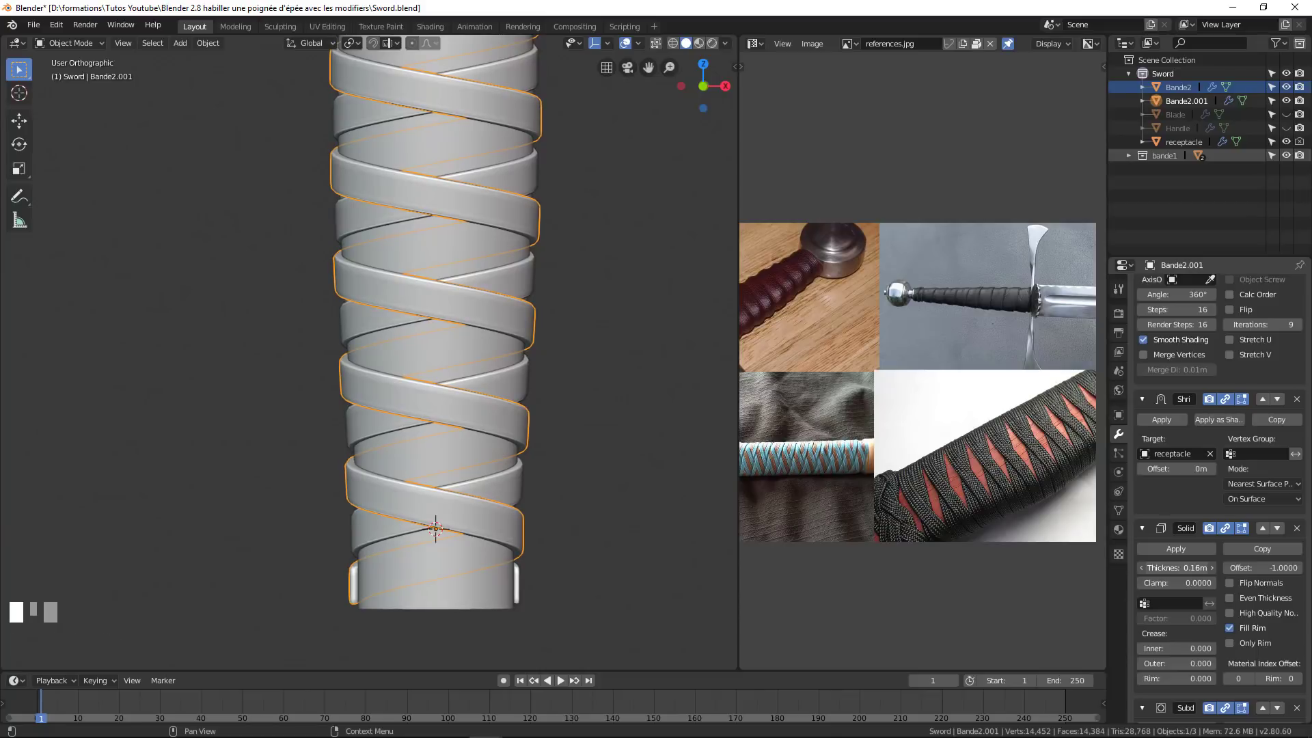
scroll(523, 492, down, 3)
shift+middle_drag(523, 492, 407, 419)
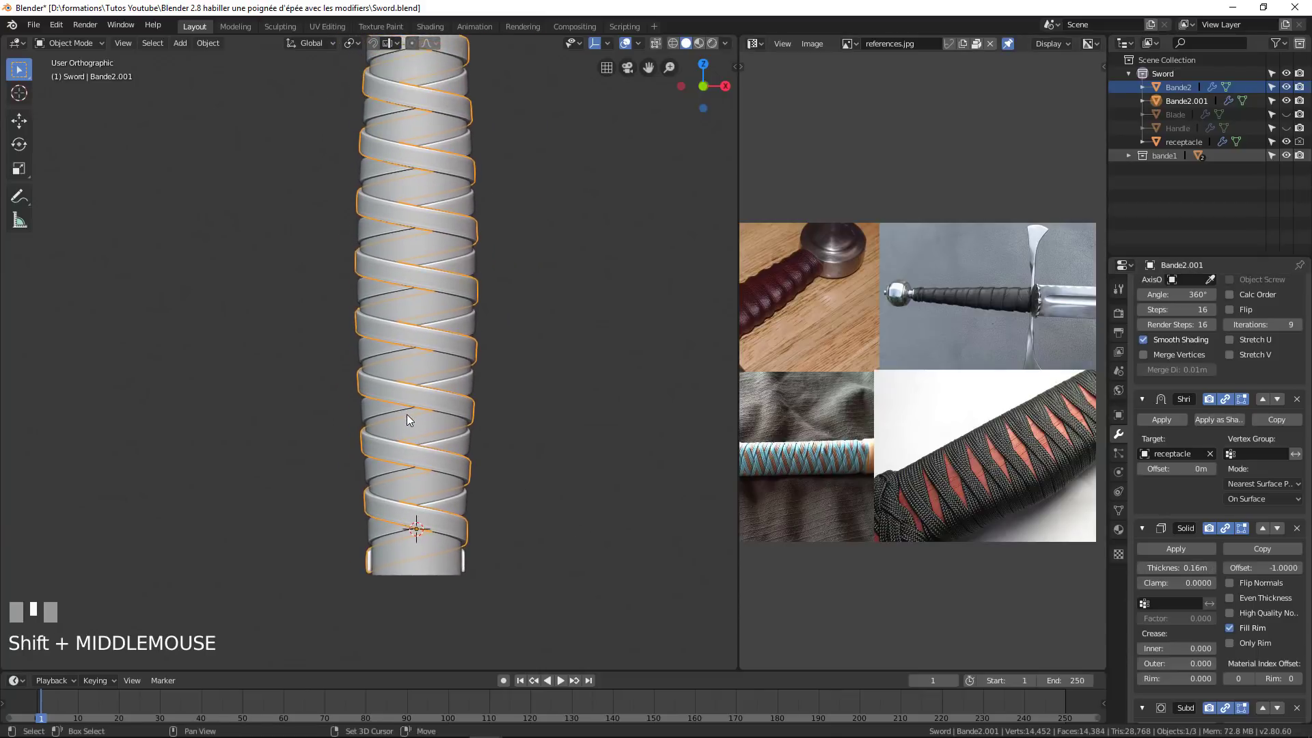
click(1177, 568)
drag(1177, 568, 1170, 568)
scroll(375, 212, up, 1)
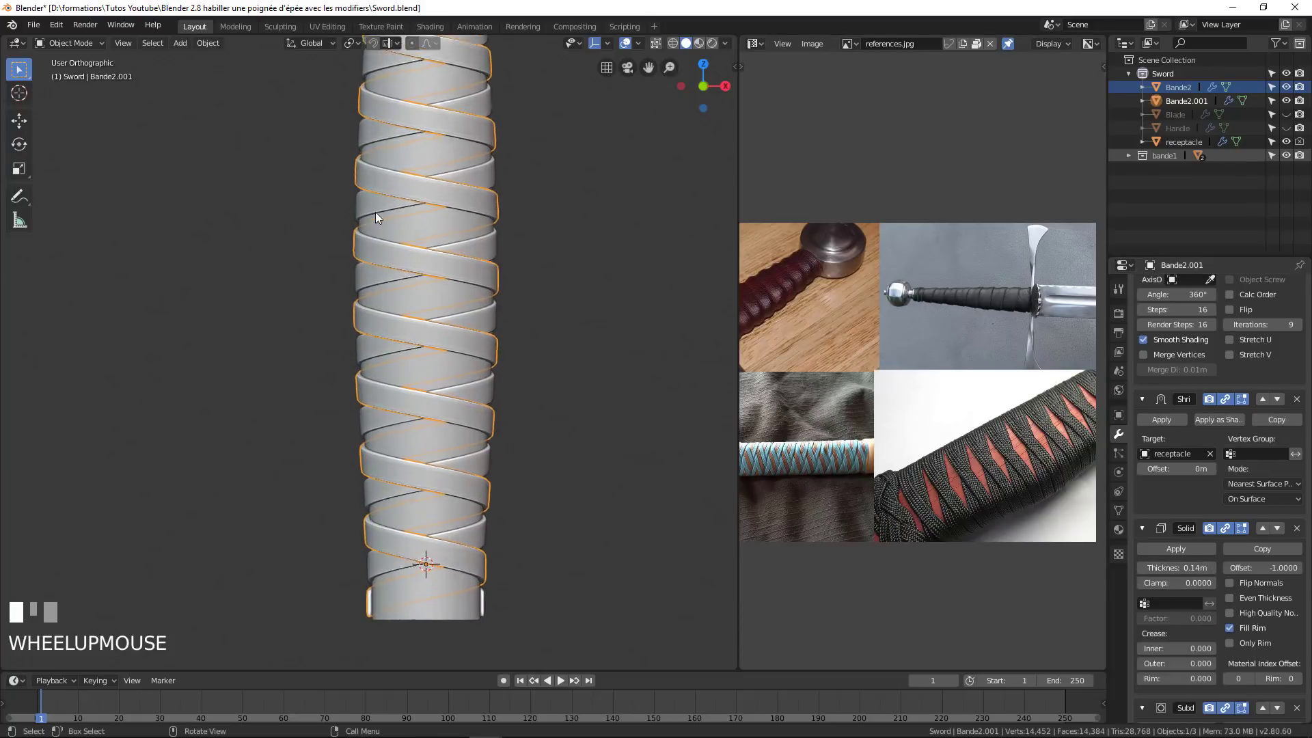
Set the Solidify thickness of the original band Bande2 to 0.1 m.
shift+middle_drag(376, 212, 462, 308)
scroll(477, 219, down, 1)
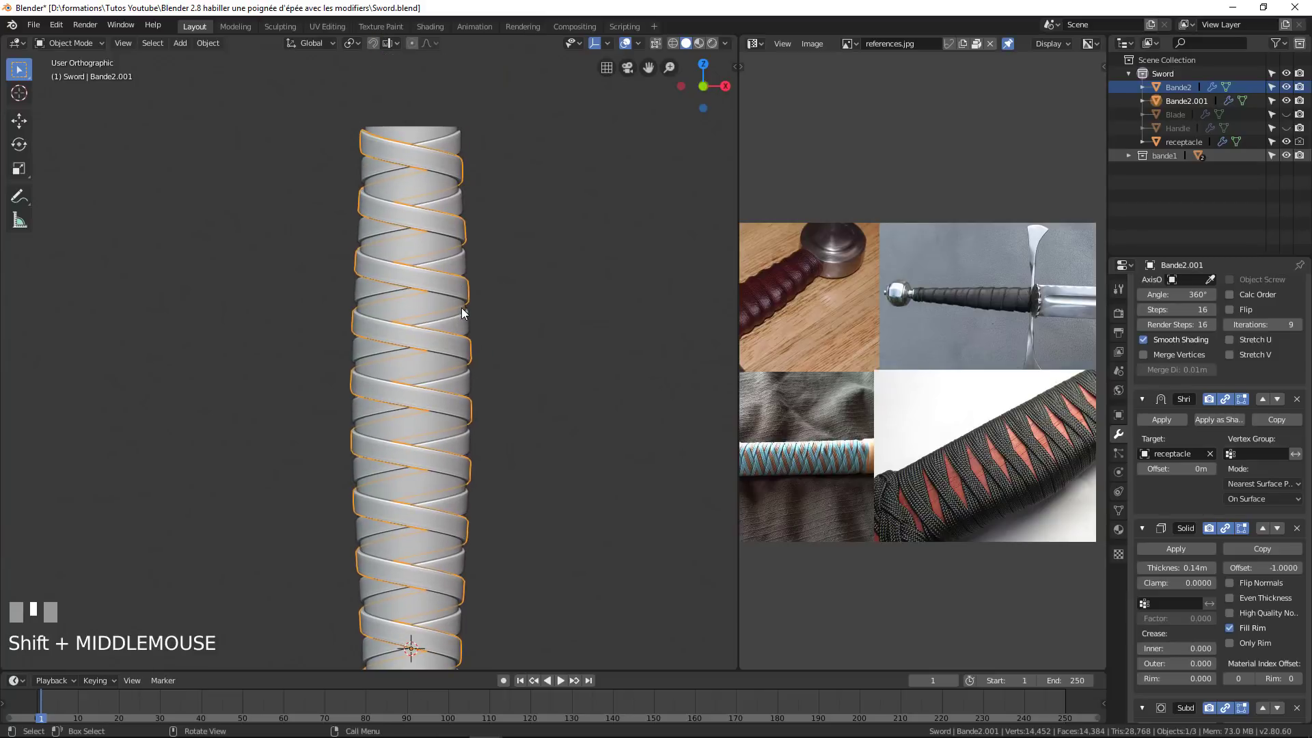
click(462, 260)
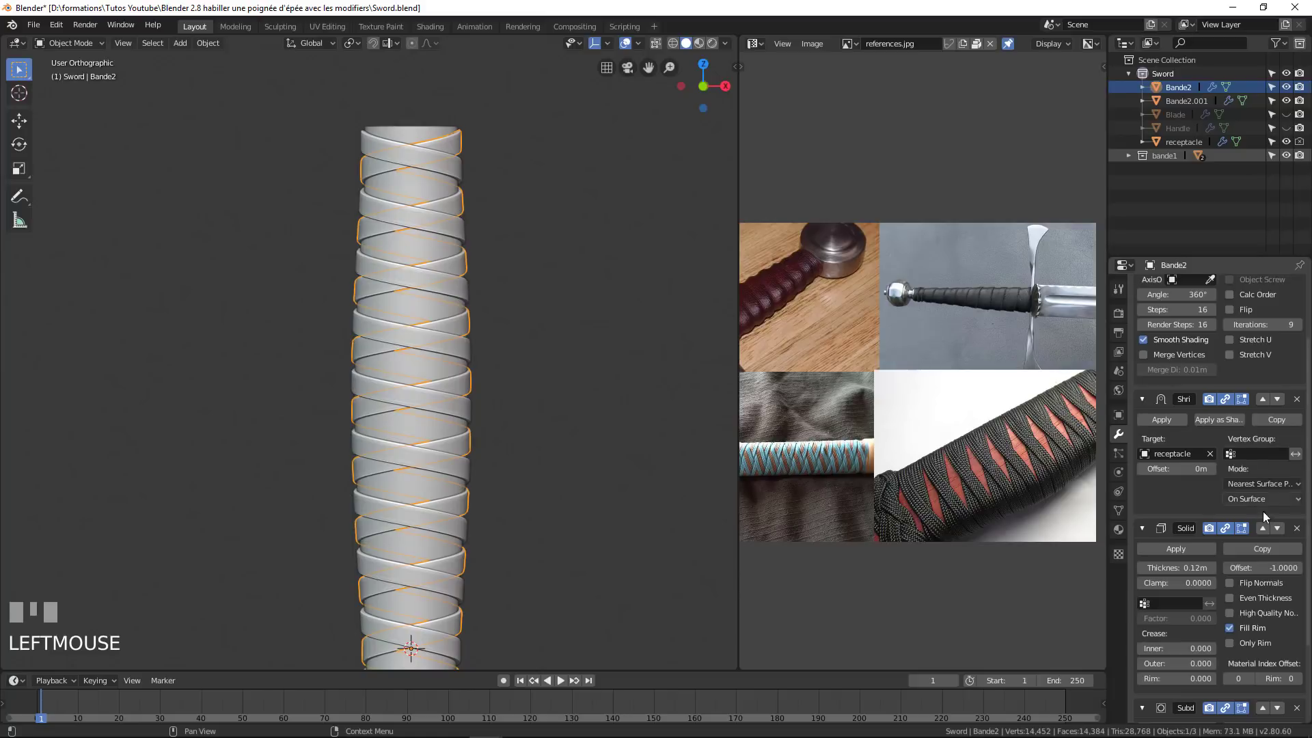
click(1176, 568)
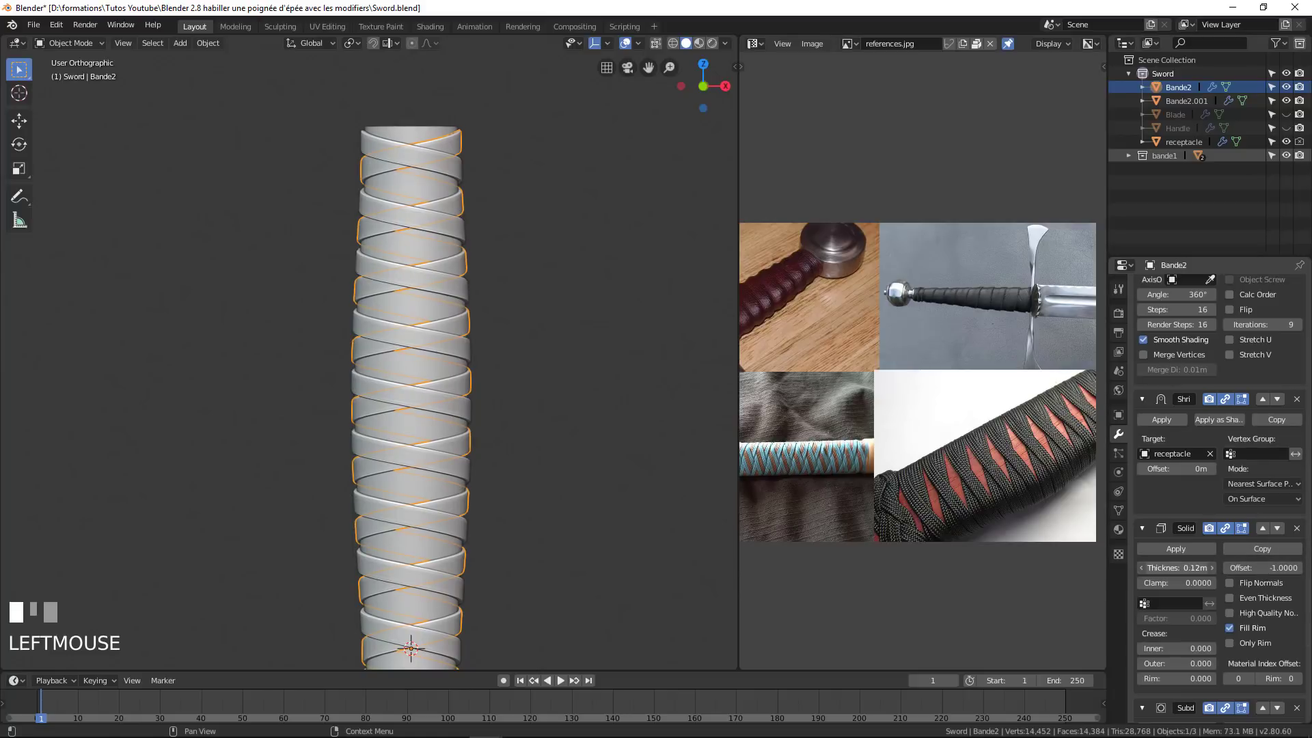
drag(1176, 568, 1160, 568)
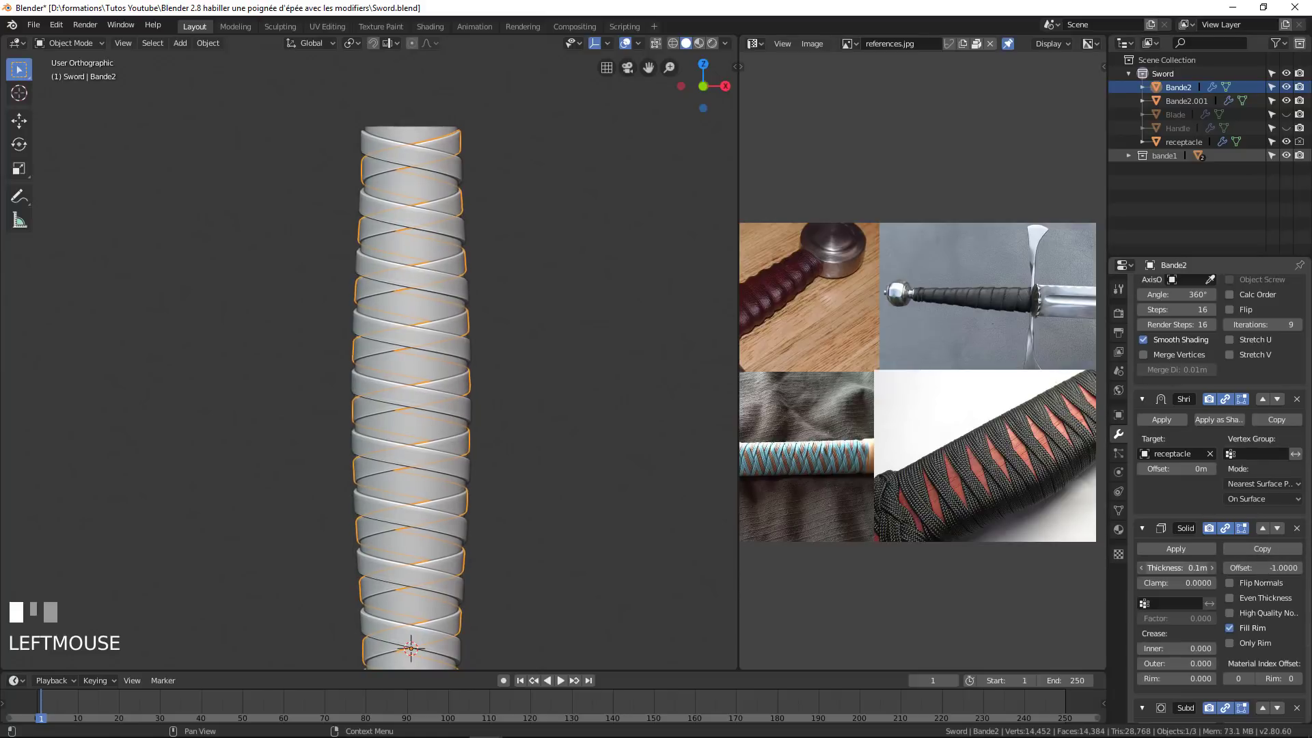
Deselect everything, hide the receptacle and show the Handle object to check the bands on the sword grip.
scroll(563, 445, down, 2)
scroll(507, 451, up, 2)
shift+middle_drag(507, 451, 397, 383)
key(alt+a)
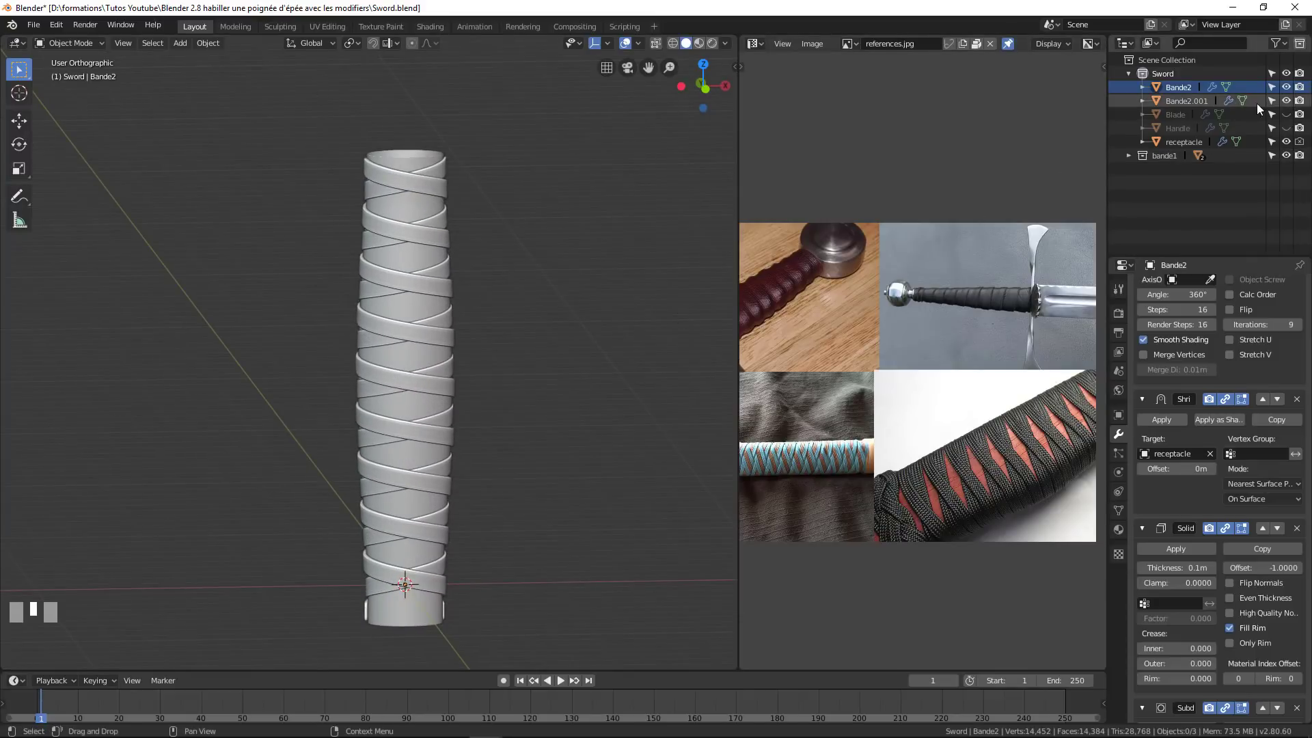
click(1286, 141)
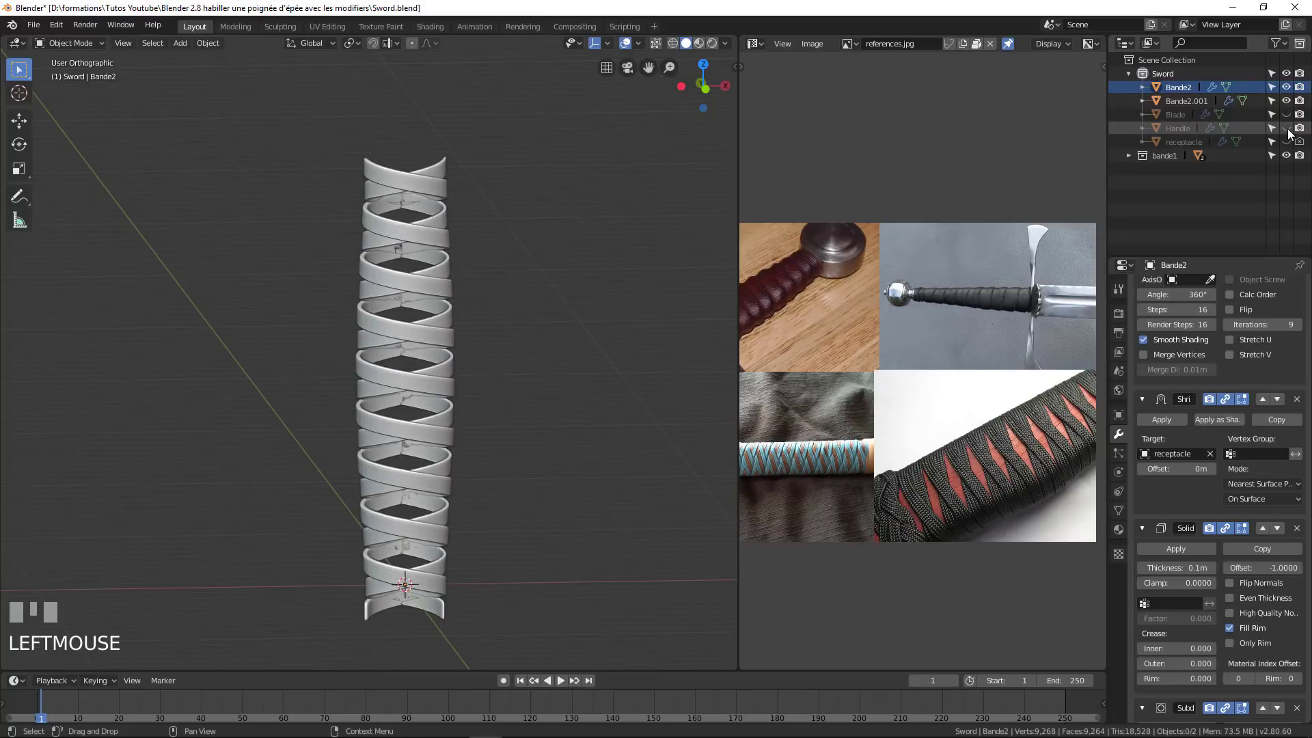
click(1287, 128)
scroll(425, 346, down, 3)
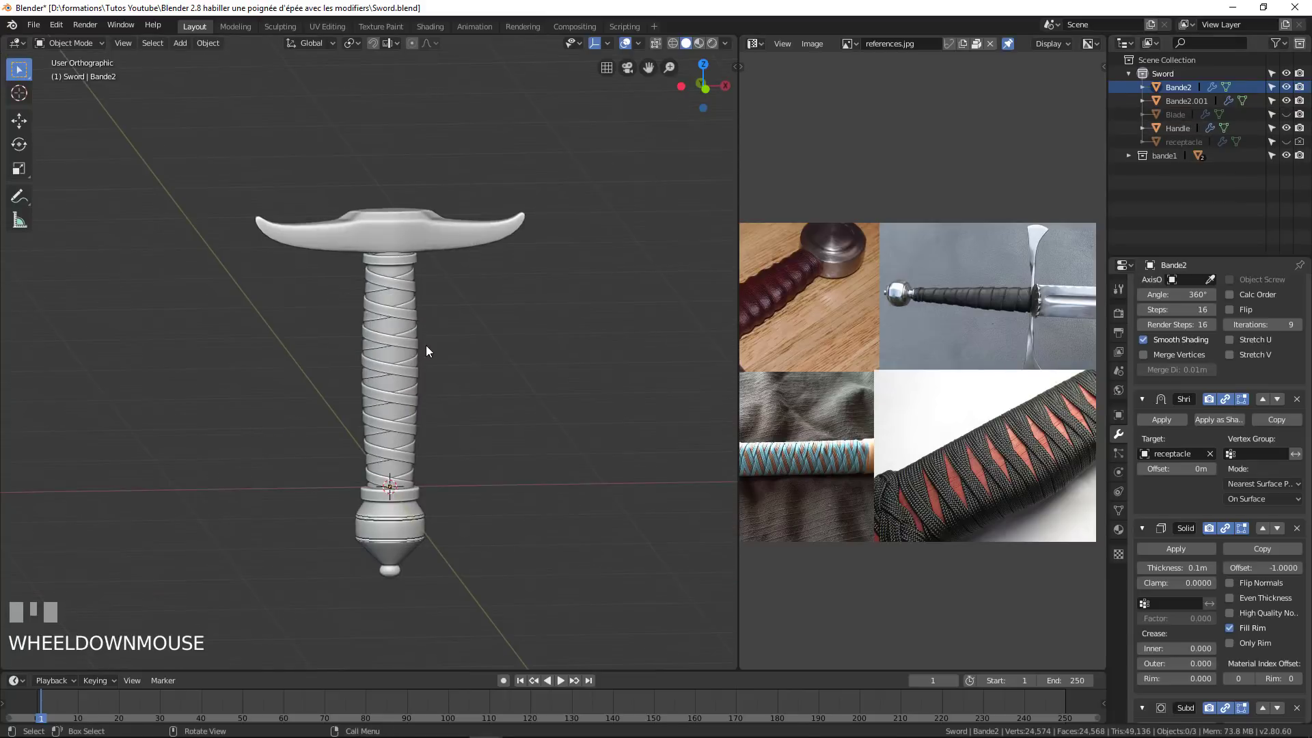
mouse_move(425, 346)
middle_down()
mouse_move(114, 346)
mouse_move(543, 339)
mouse_move(418, 334)
middle_up()
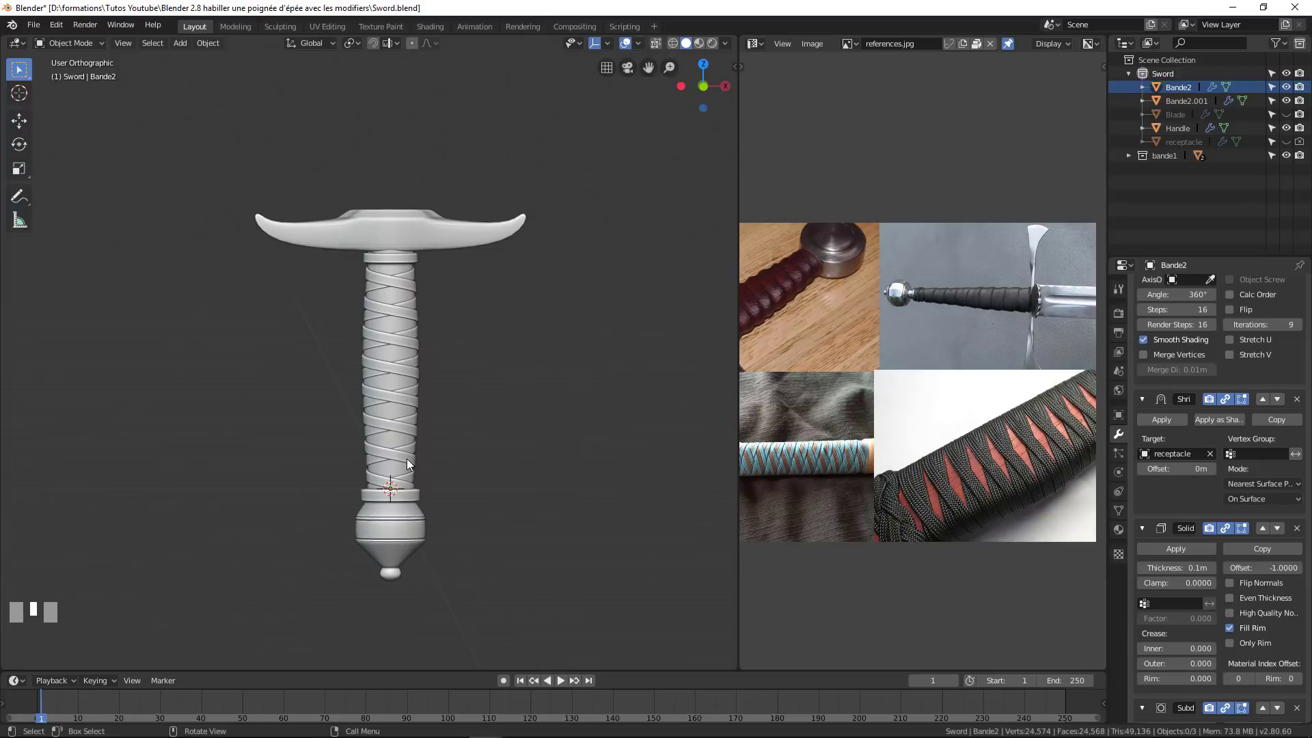
Select both Bande2 and Bande2.001 and duplicate them in place.
click(1184, 101)
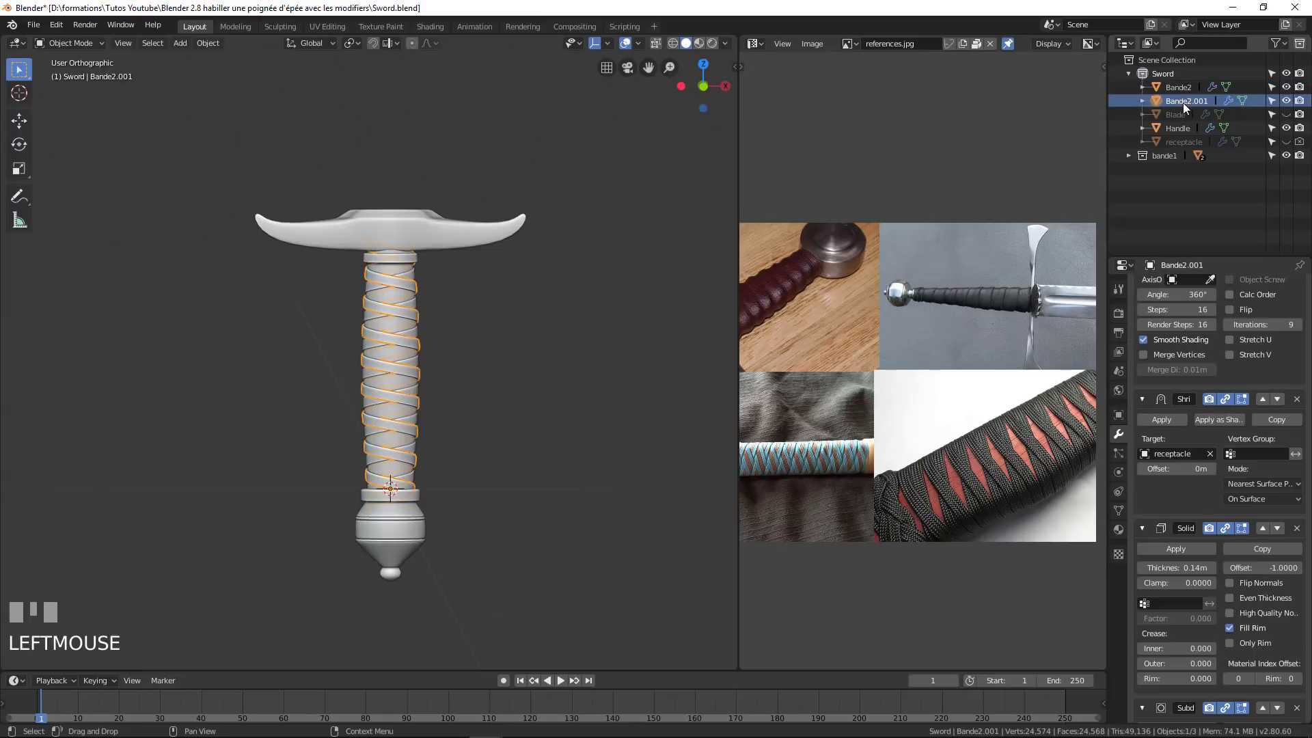
shift+click(1175, 86)
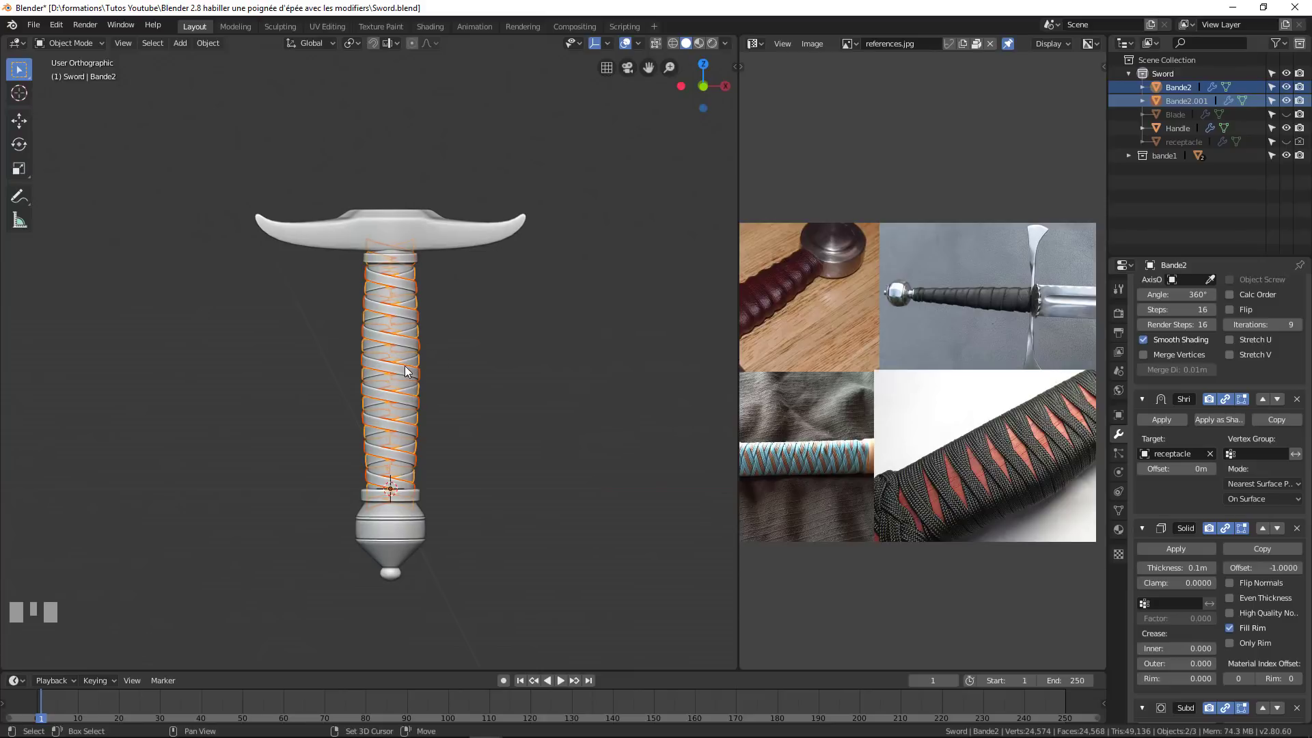
key(shift+d)
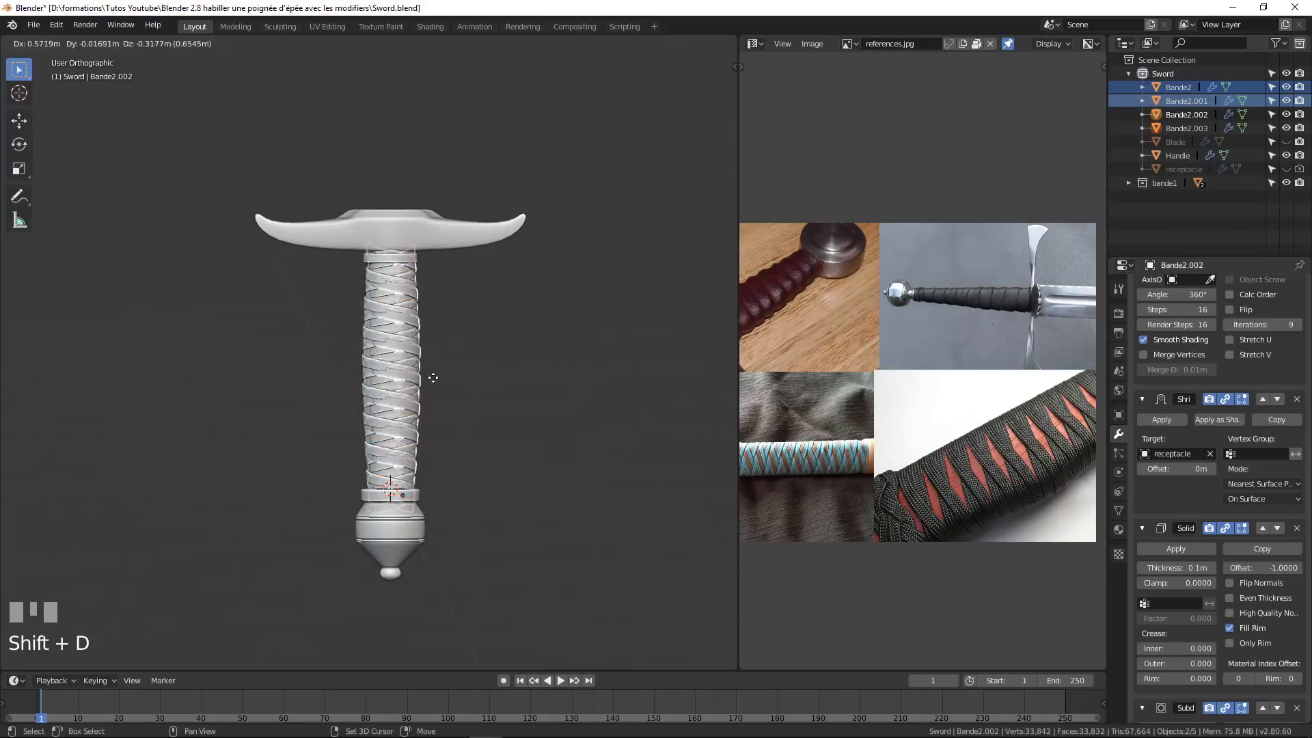
right_click(445, 361)
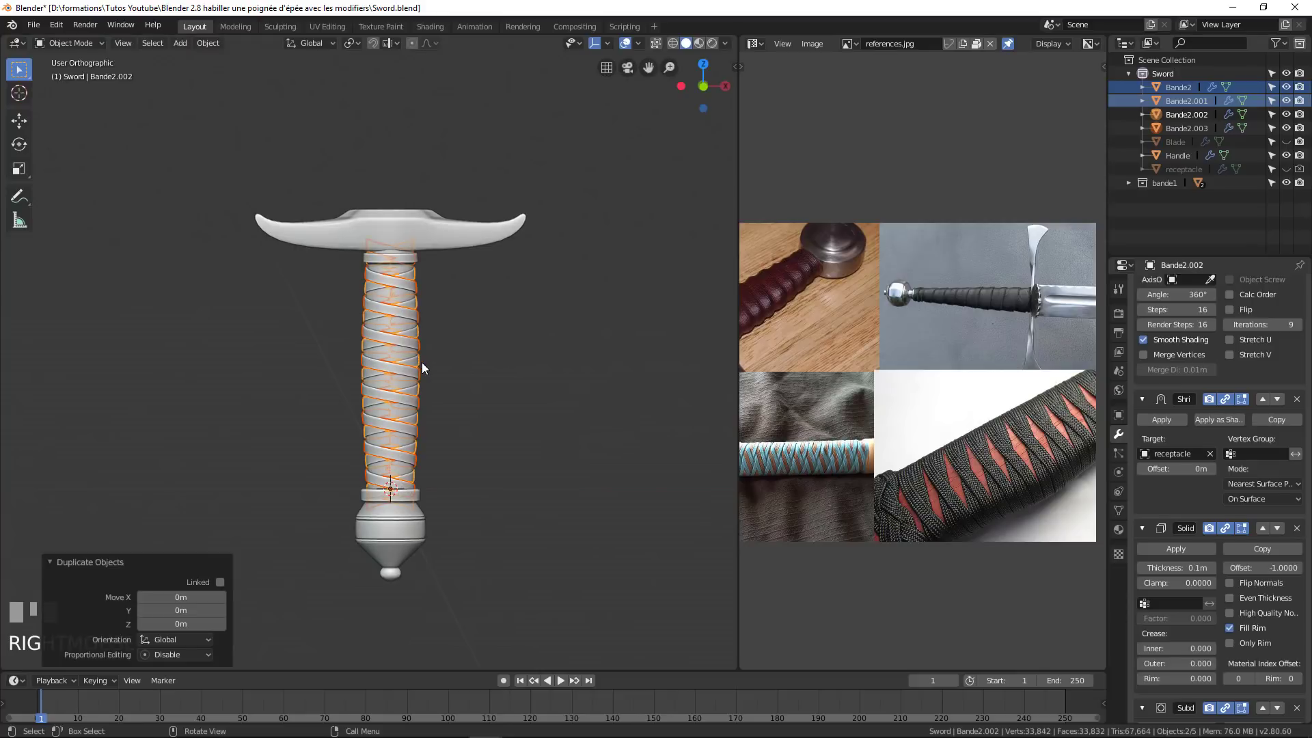
Move the duplicated bands into a new collection named Bande2 and collapse that collection in the scene list.
key(m)
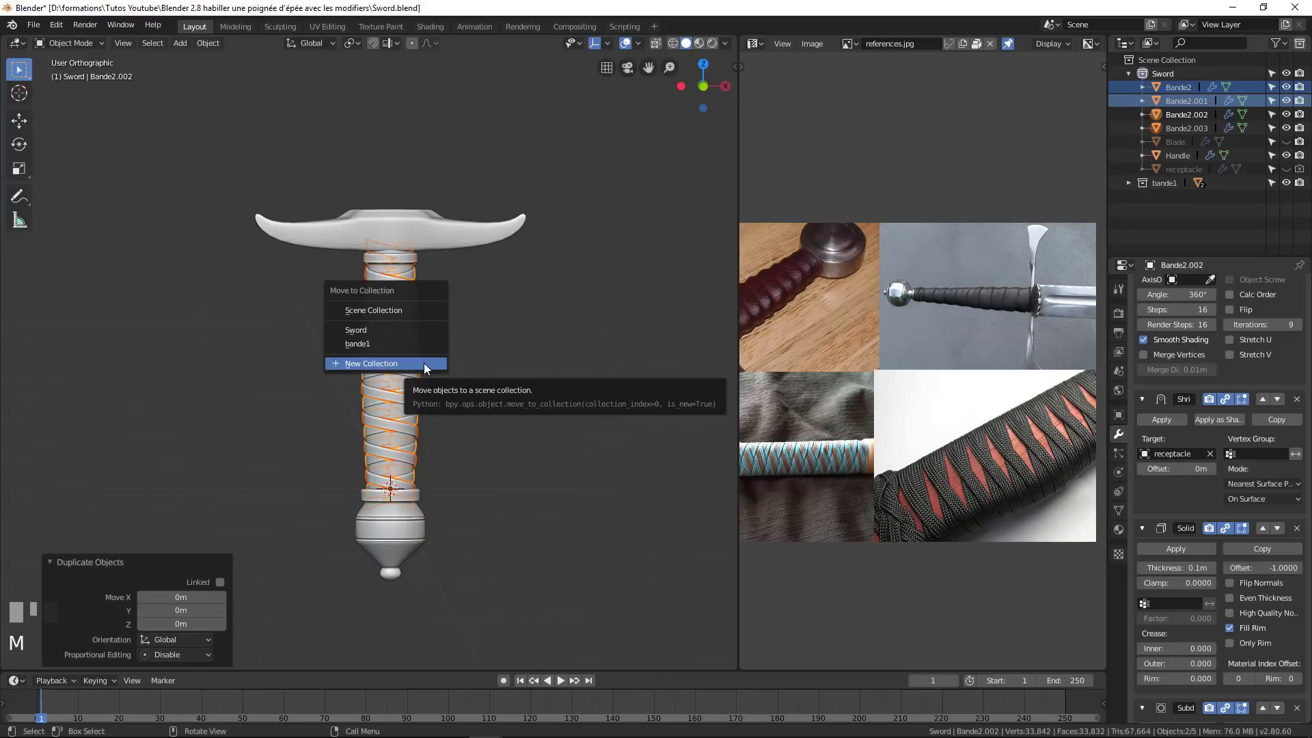
click(424, 363)
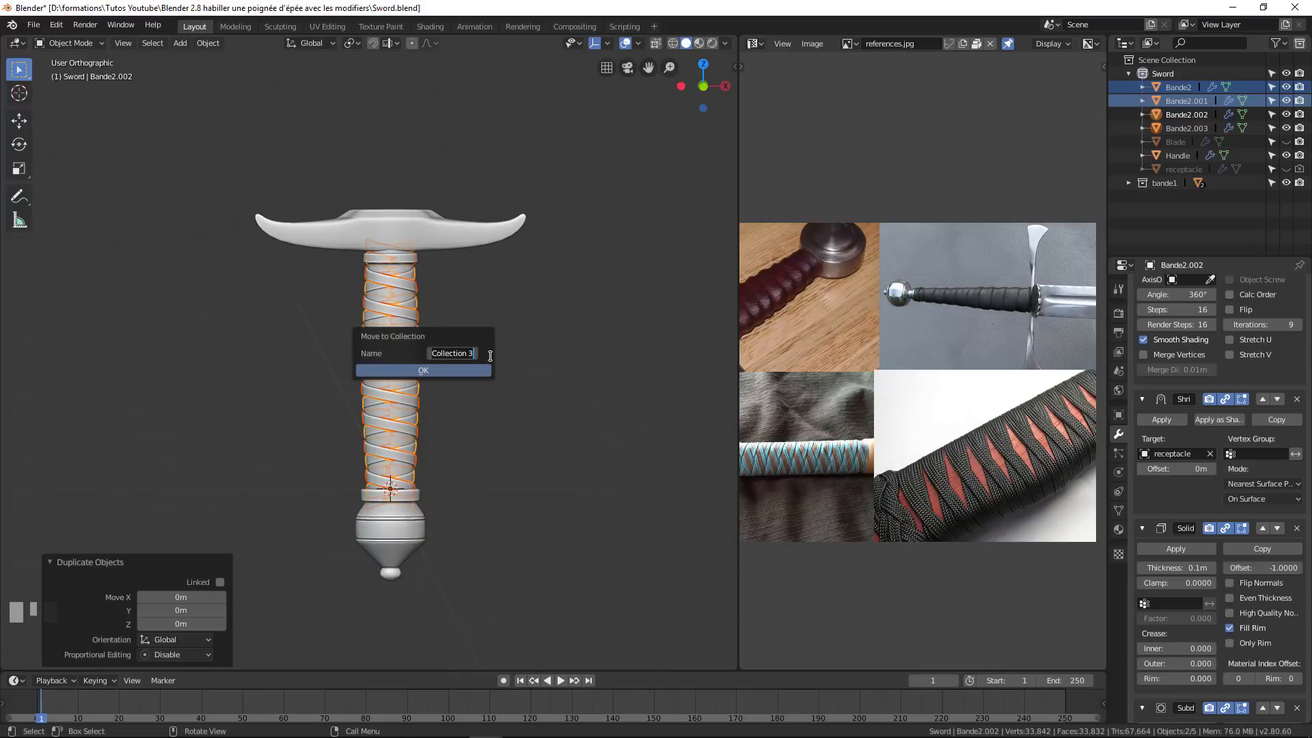
text(Bande2)
key(KP_Enter)
key(KP_Enter)
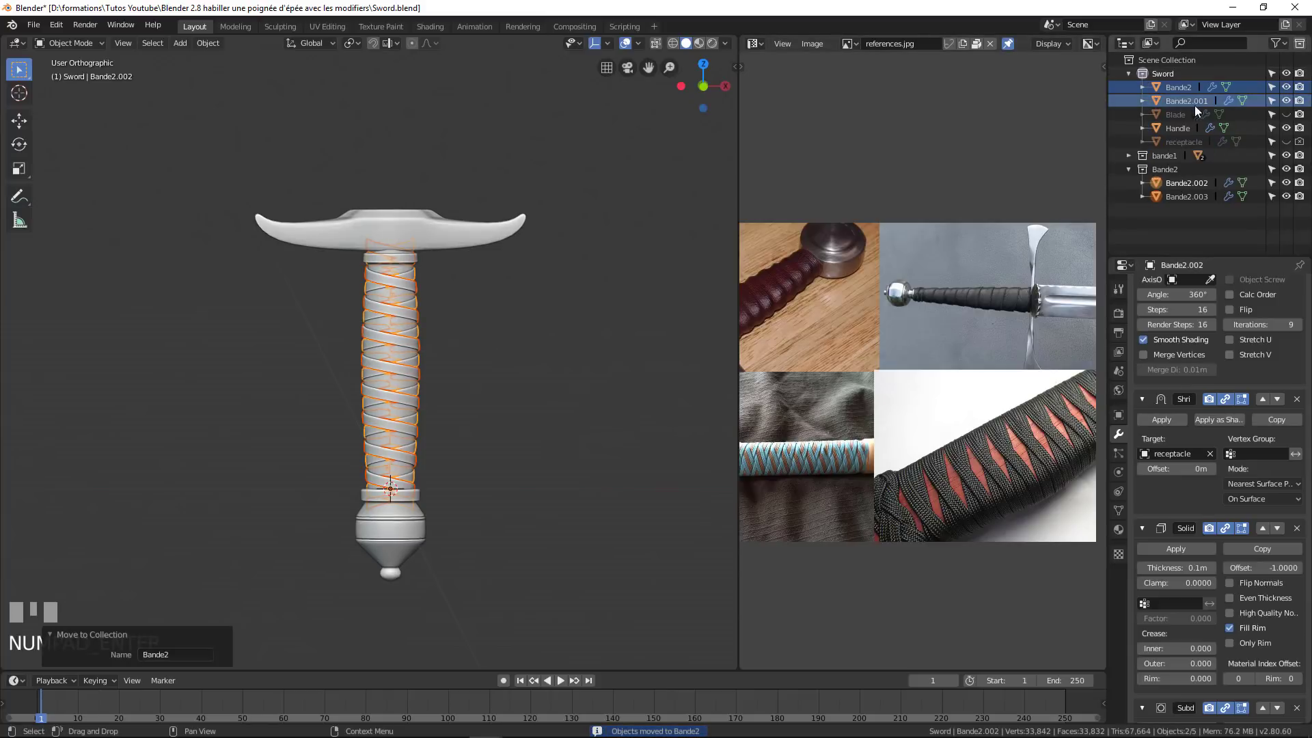
click(1130, 167)
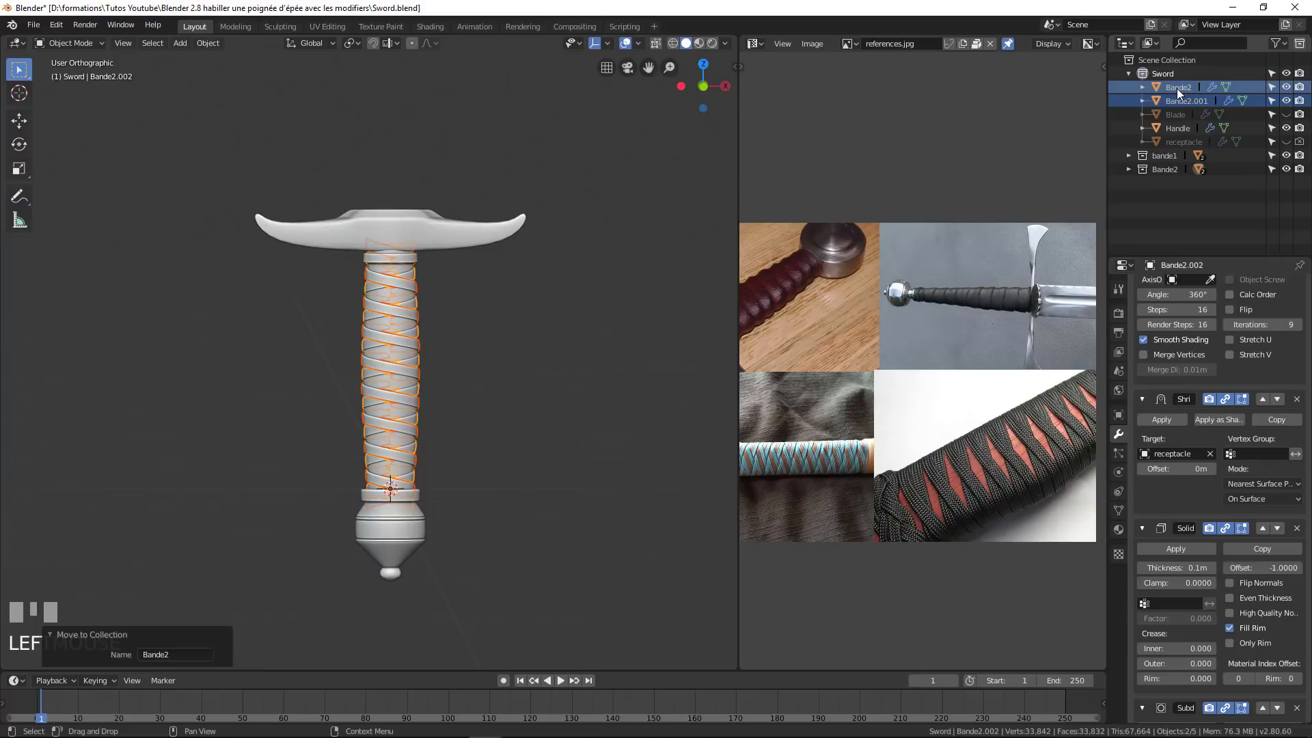
Rename the two bands in the Sword collection to Bande3 and Bande3.1.
double_click(1183, 87)
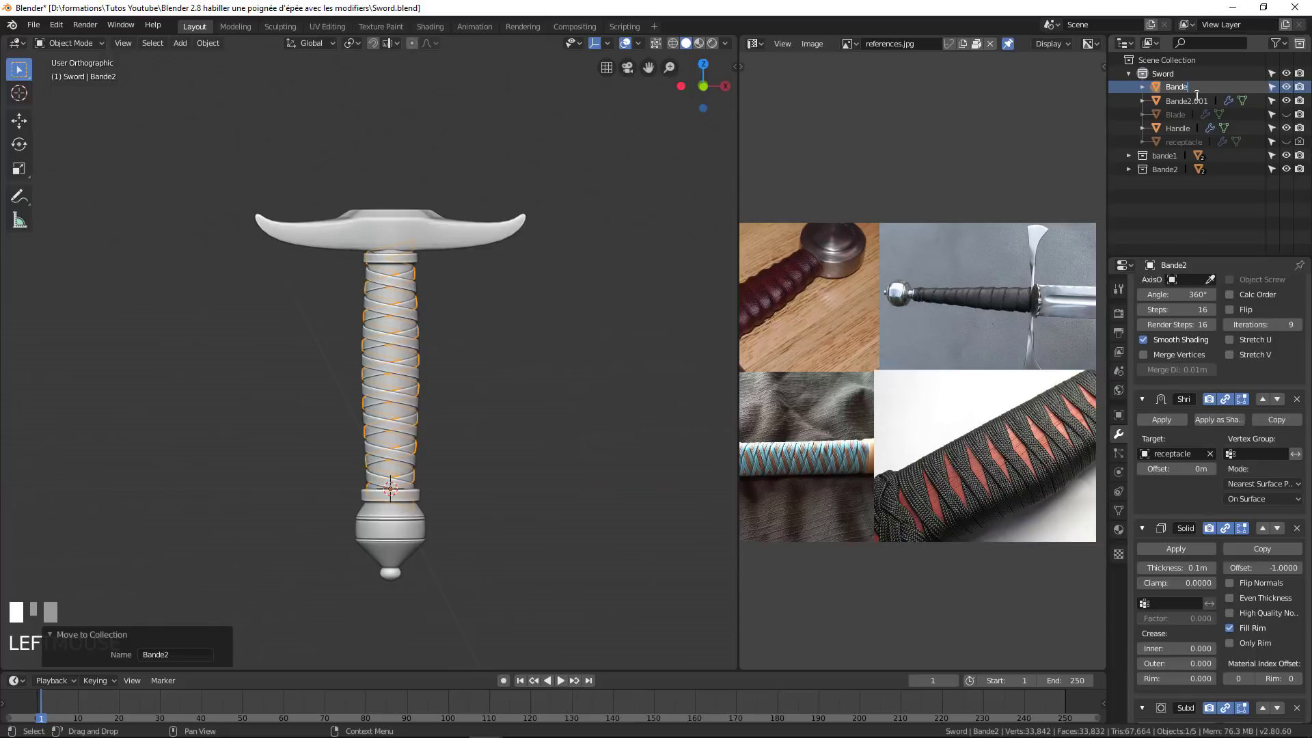
text(3)
key(Return)
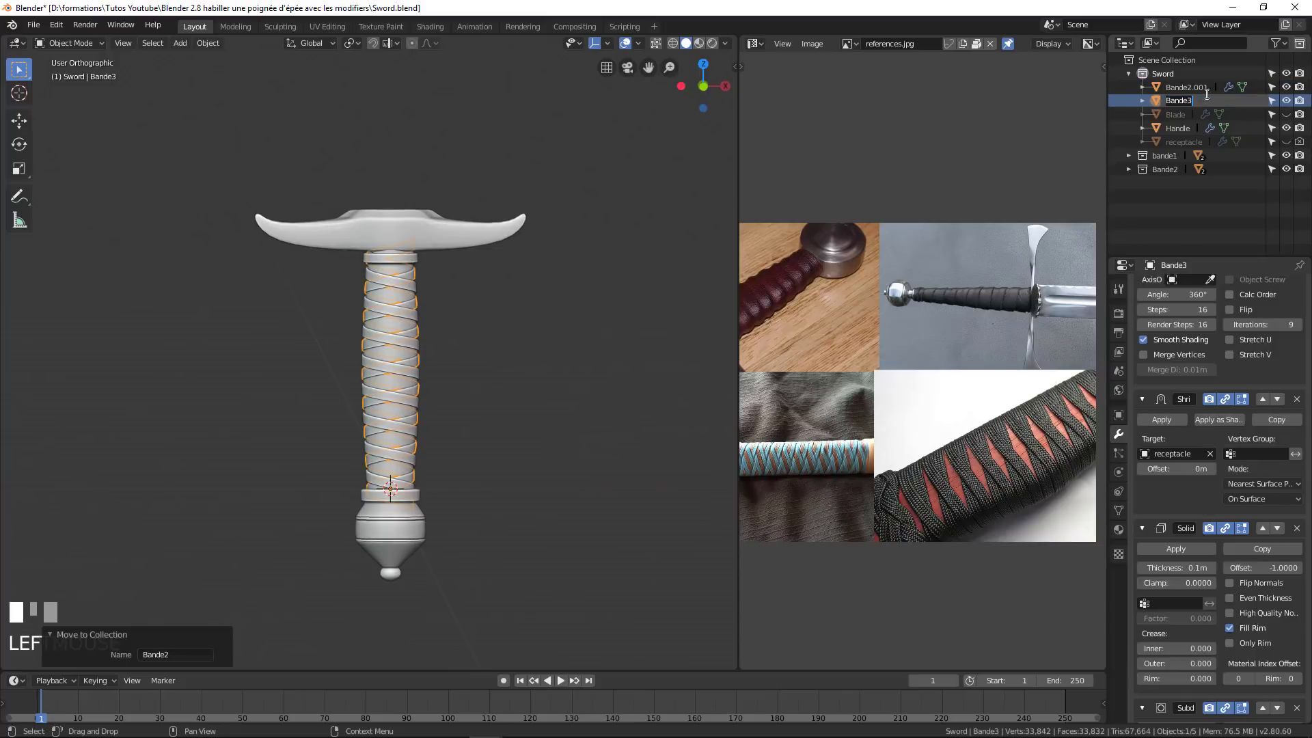
double_click(1199, 88)
key(ctrl+a)
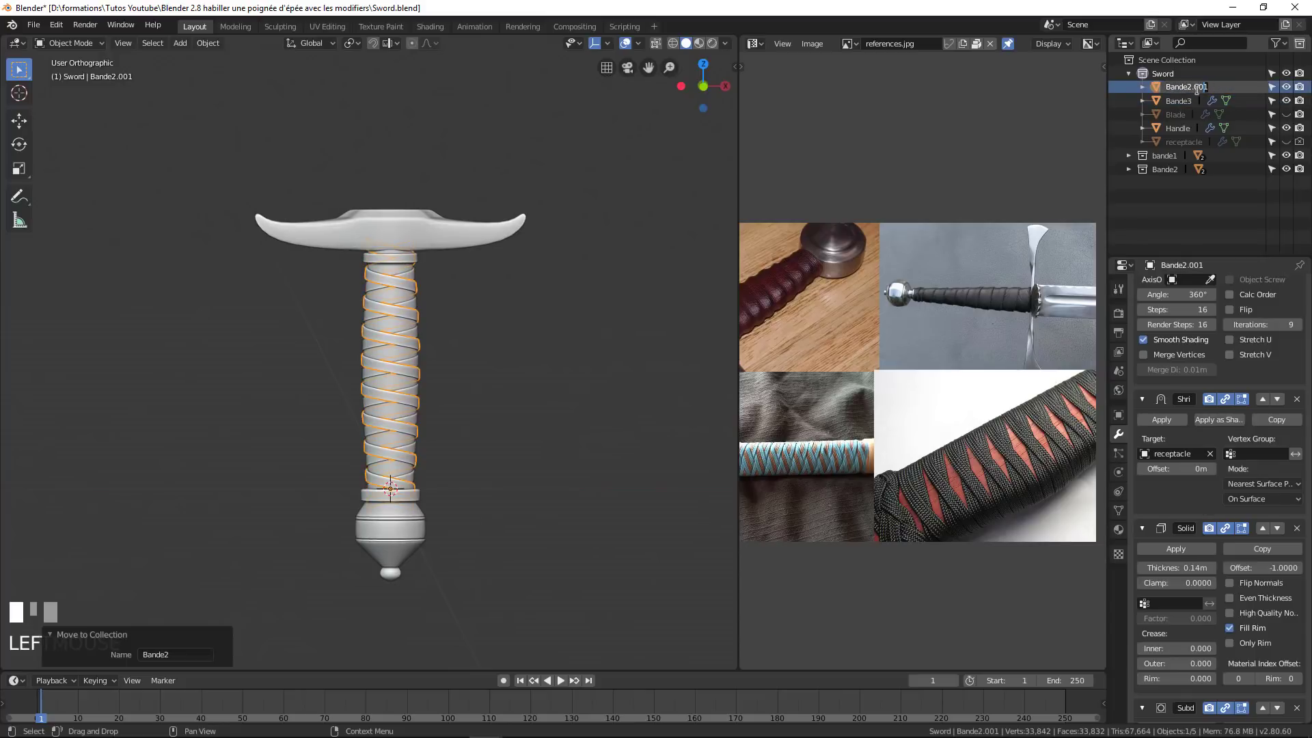
text(Bande3.1)
key(Return)
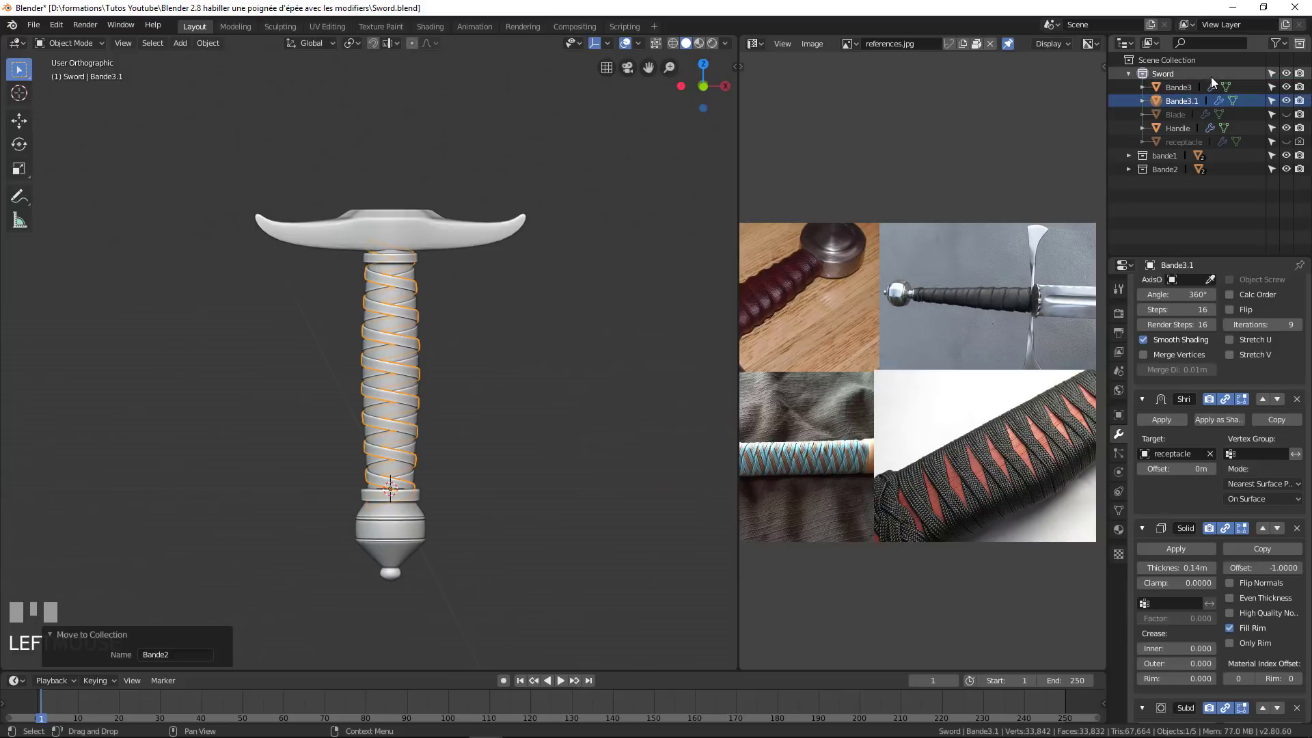
Try a Screw value of 0.9 m in the Screw modifier of Bande3.1.
scroll(424, 301, up, 2)
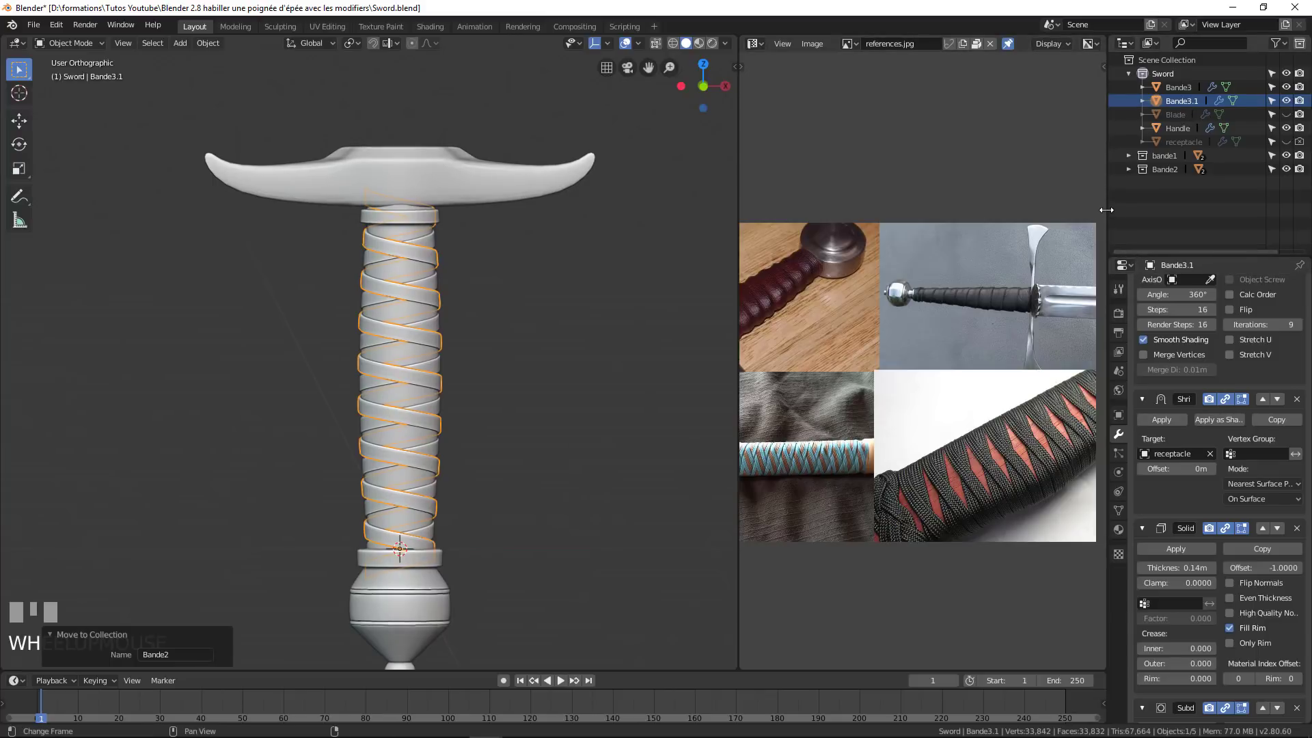
drag(1107, 246, 1102, 246)
scroll(473, 518, down, 1)
scroll(474, 513, up, 3)
shift+middle_drag(482, 491, 482, 465)
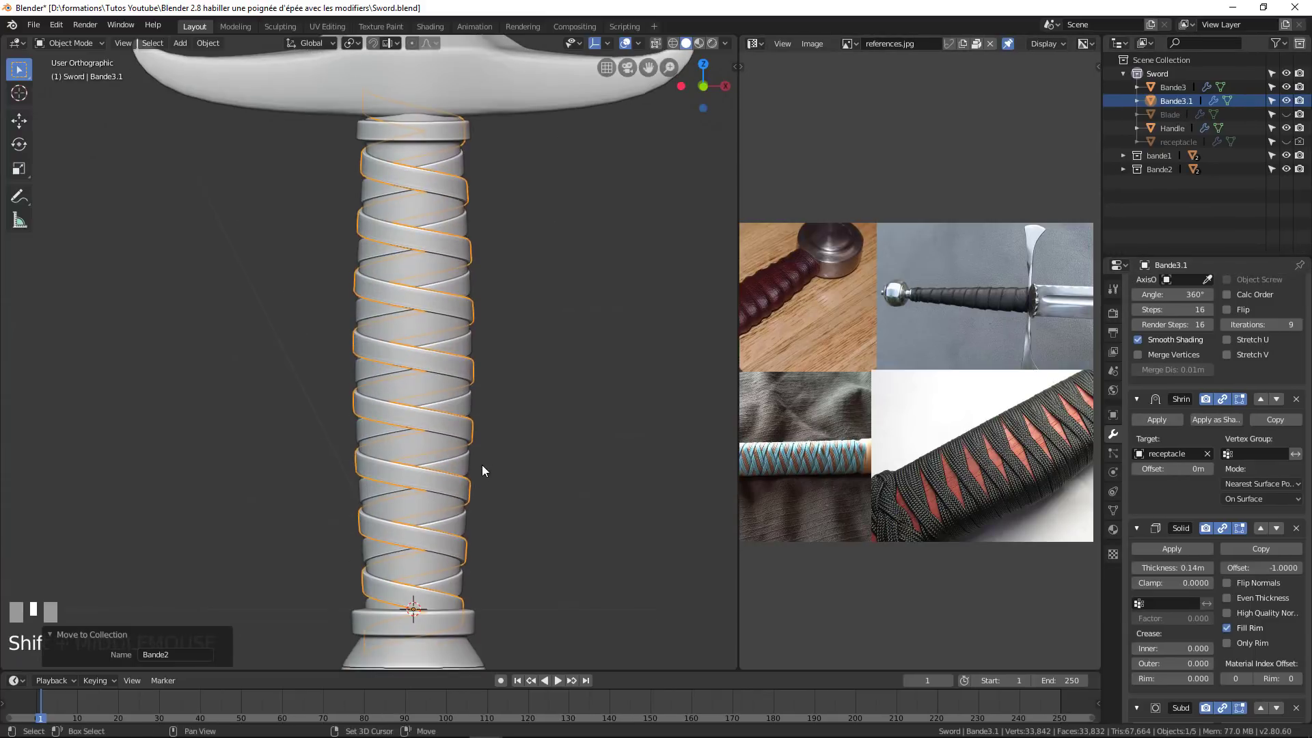
scroll(494, 379, down, 2)
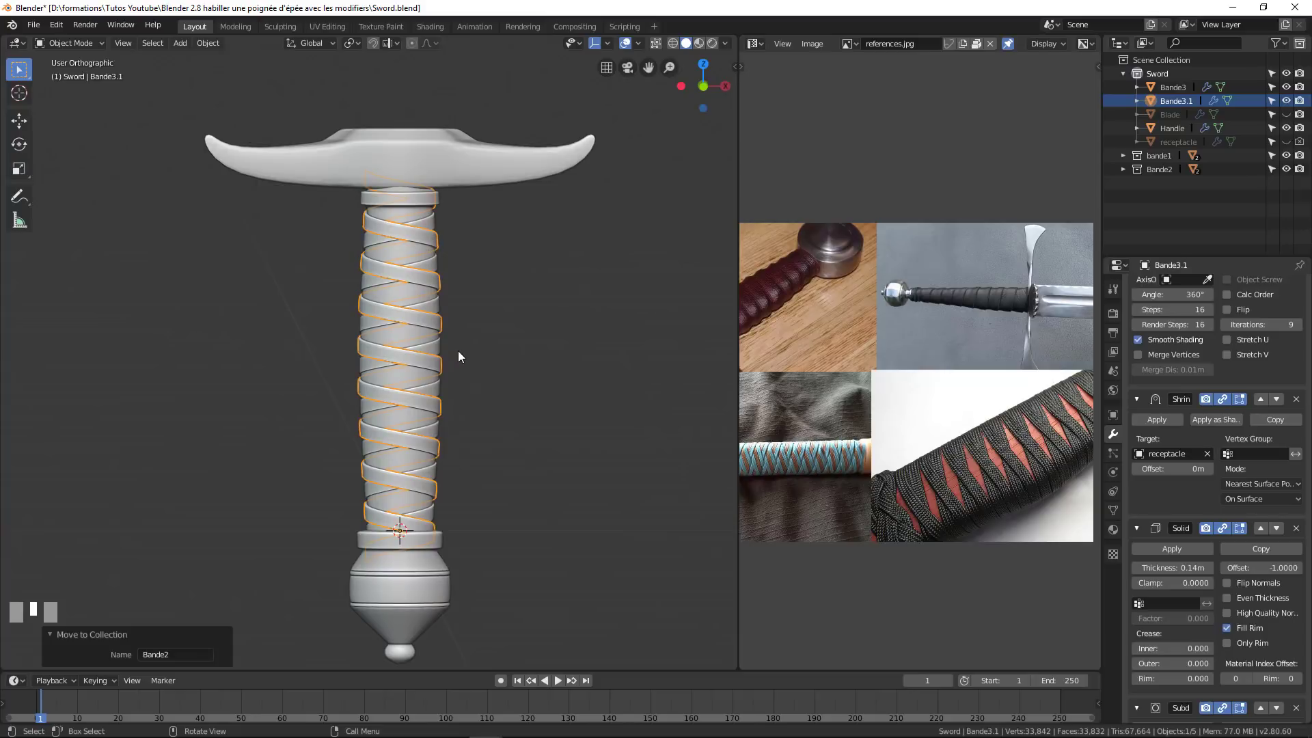
scroll(1248, 376, up, 2)
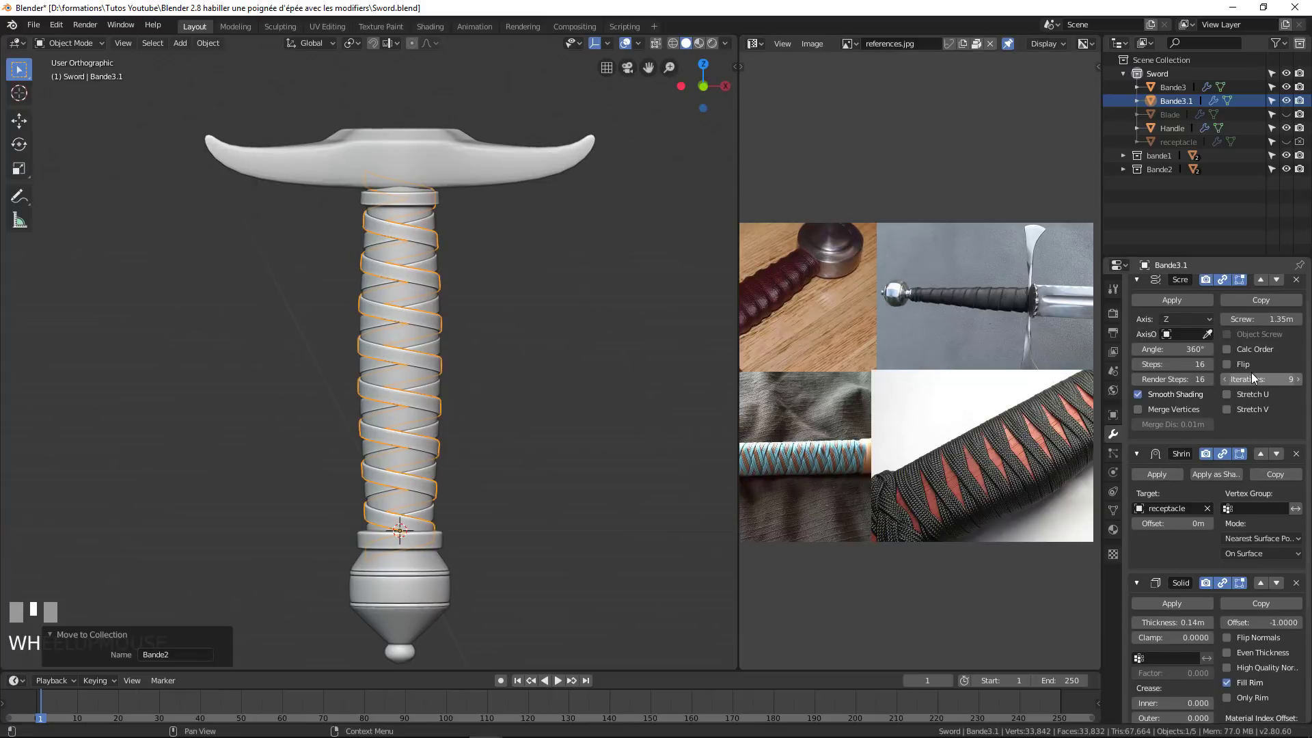
scroll(1252, 378, up, 1)
click(1261, 347)
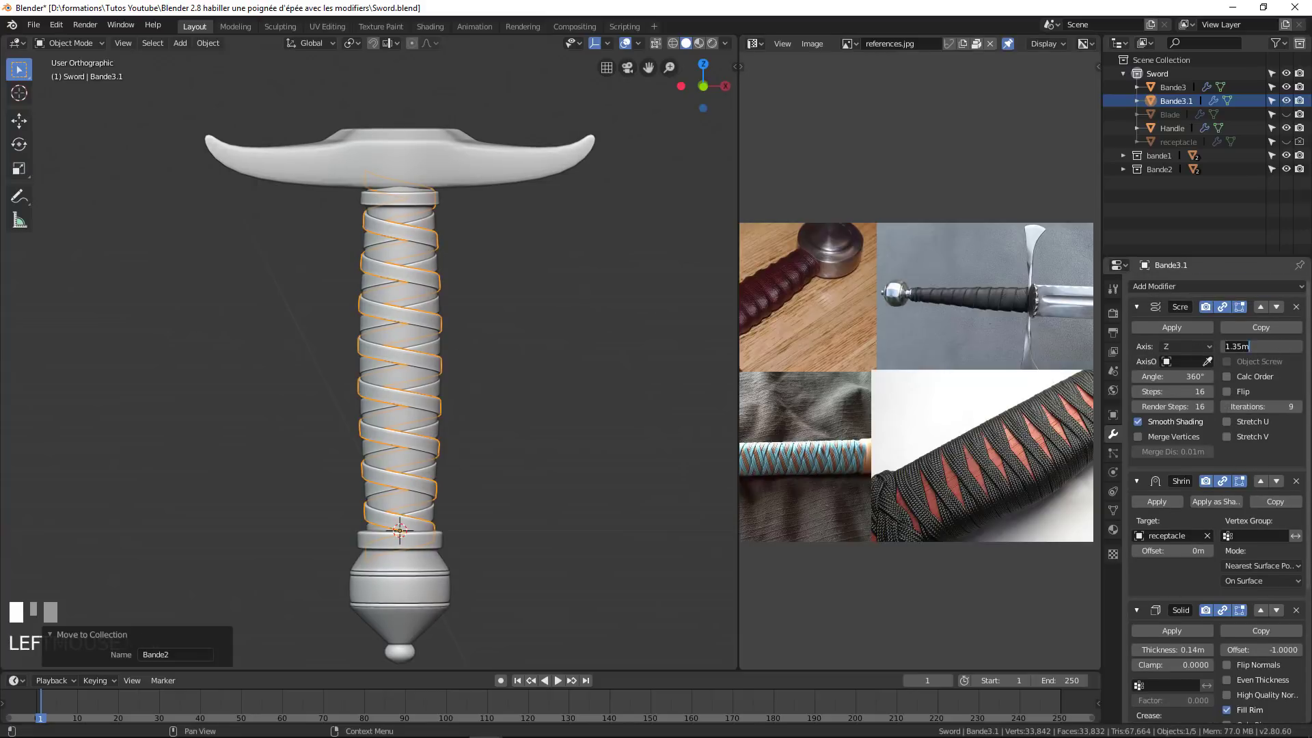
text(0.9)
key(Return)
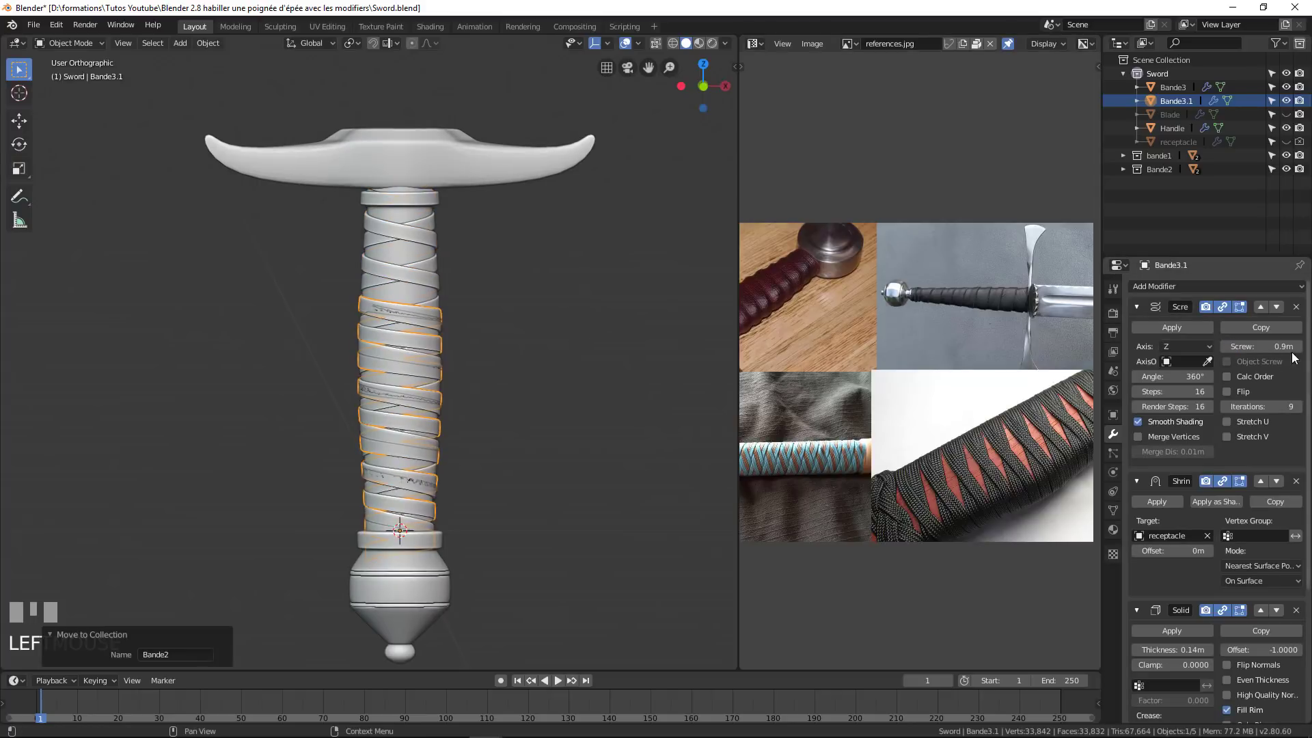
Set the Screw value of Bande3.1 to 1 m and check the tighter spiral on the grip.
click(1278, 347)
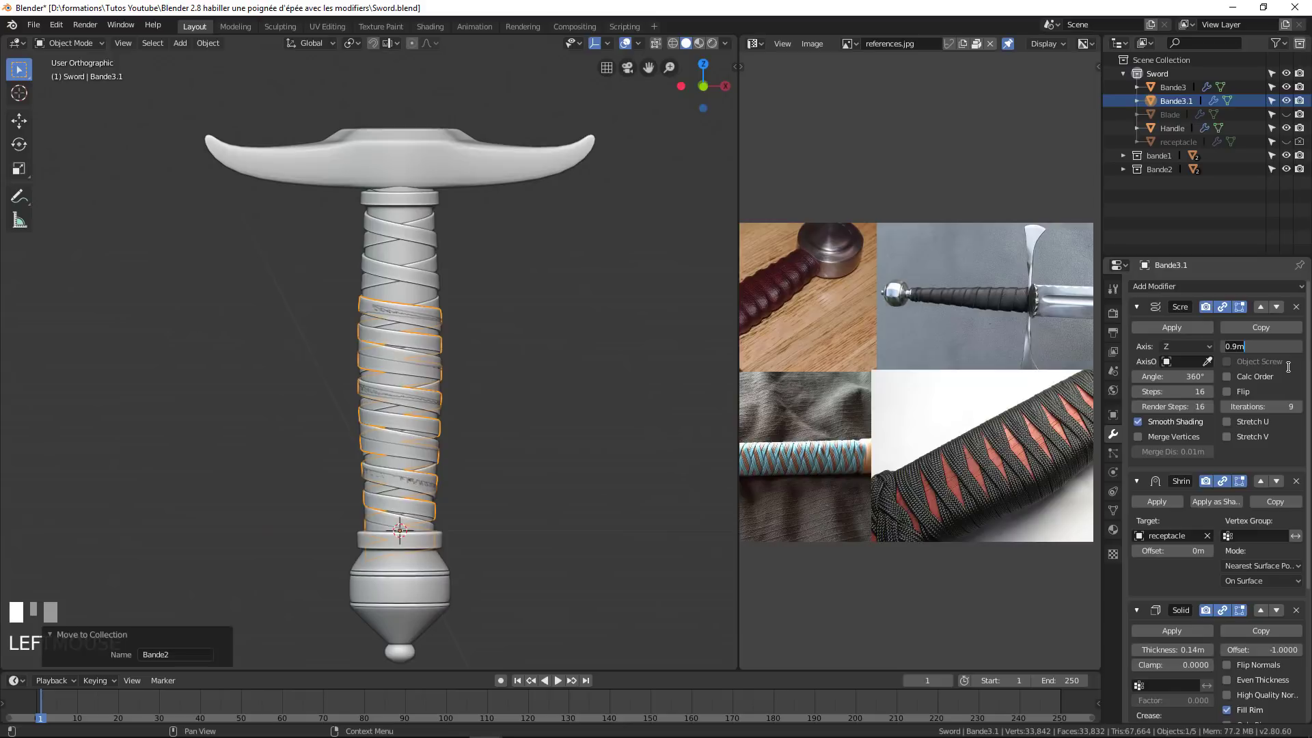
text(41)
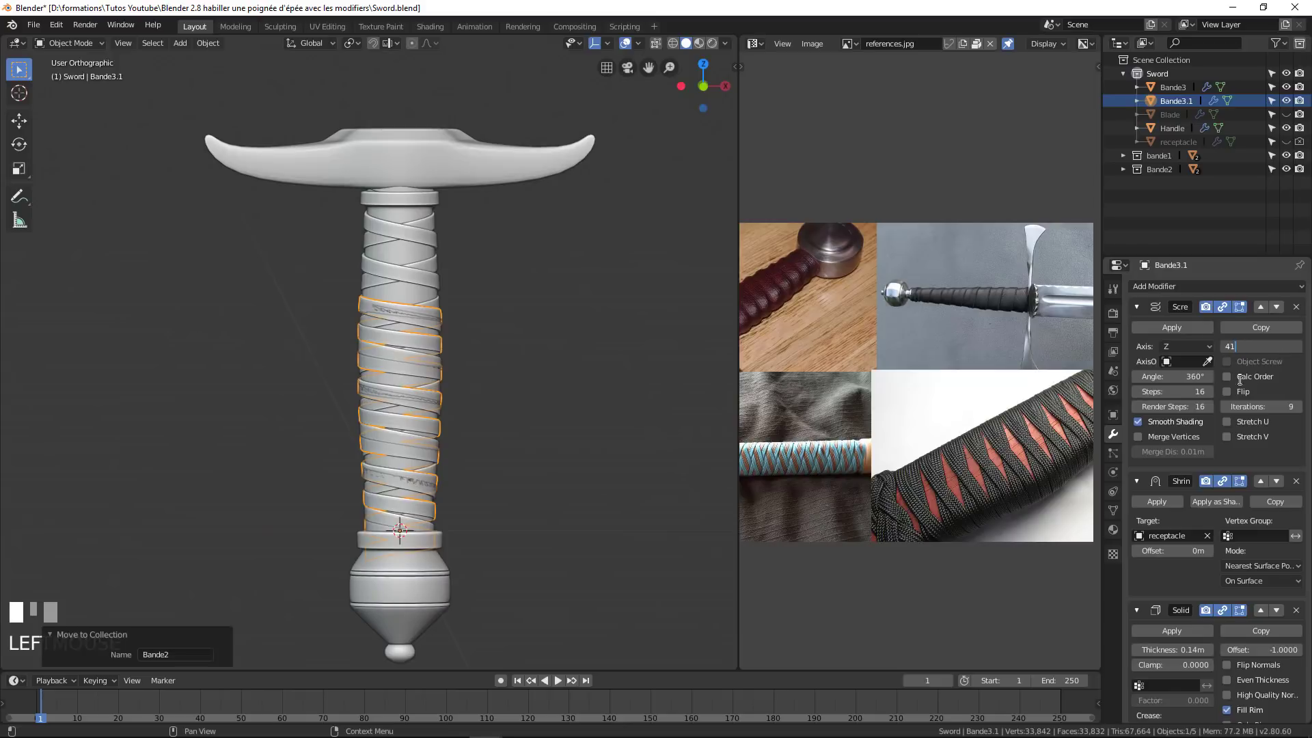
key(BackSpace)
text(1)
click(1298, 369)
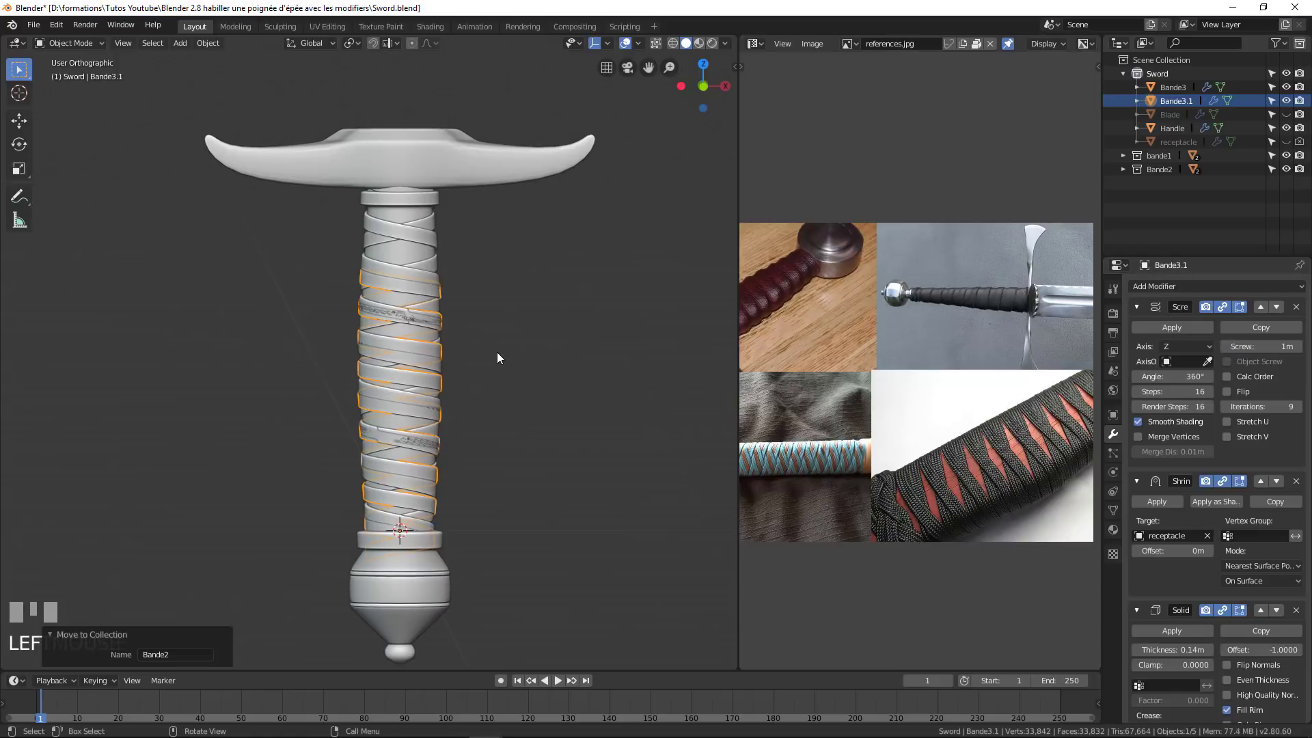
scroll(475, 360, up, 2)
scroll(469, 349, down, 2)
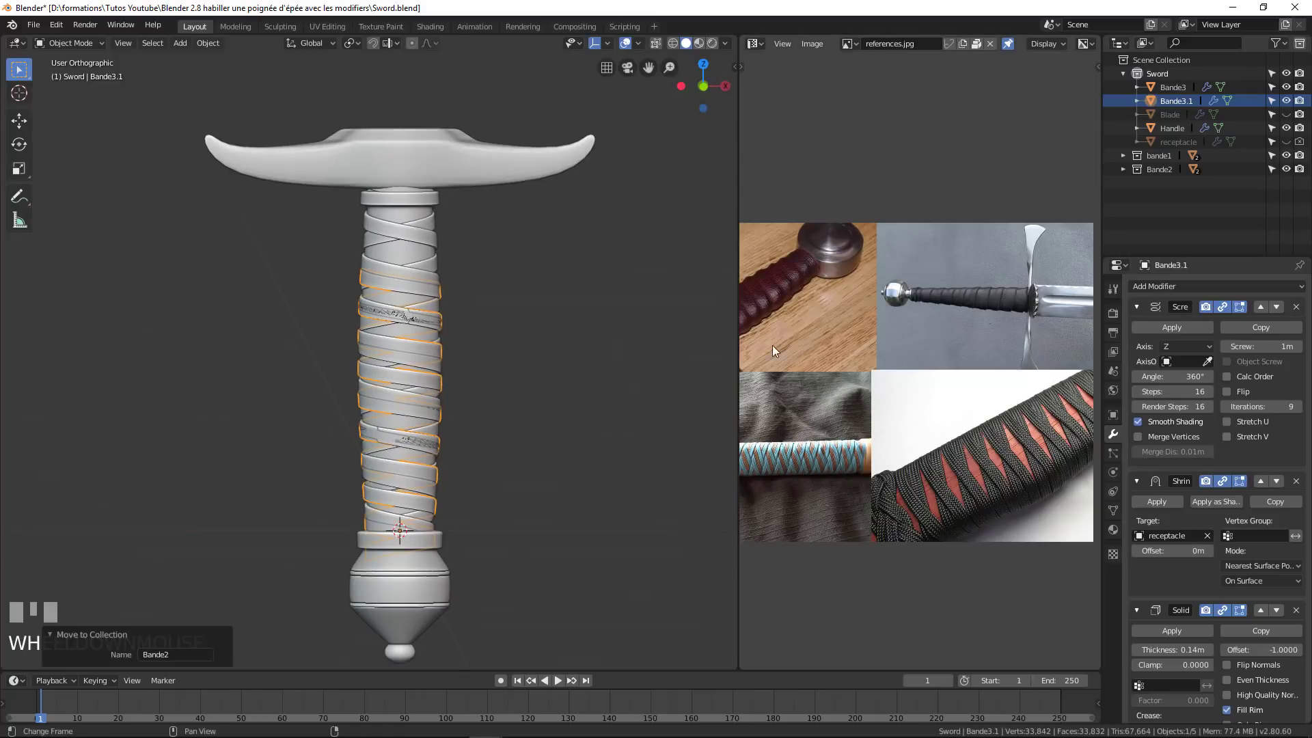
Select the backup band Bande2.003 and set its Screw value to 1 m.
click(428, 240)
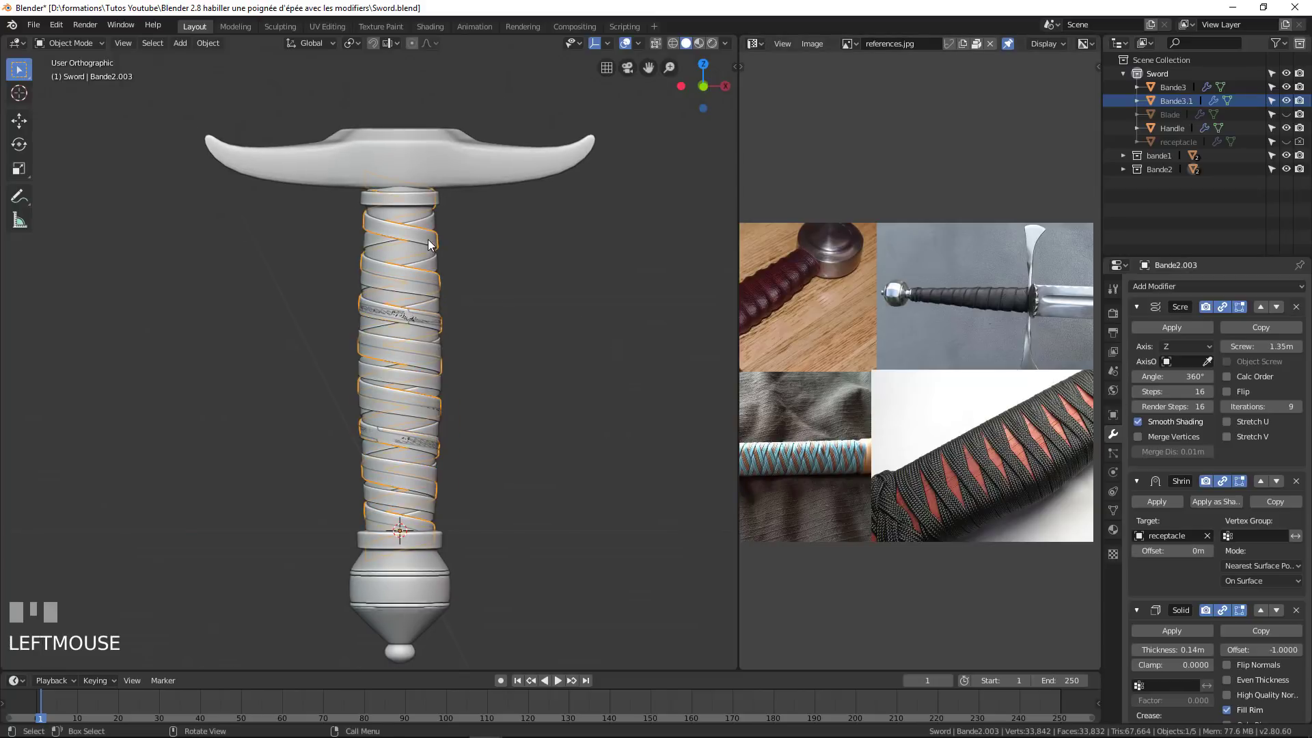
click(1264, 347)
text(1)
key(Return)
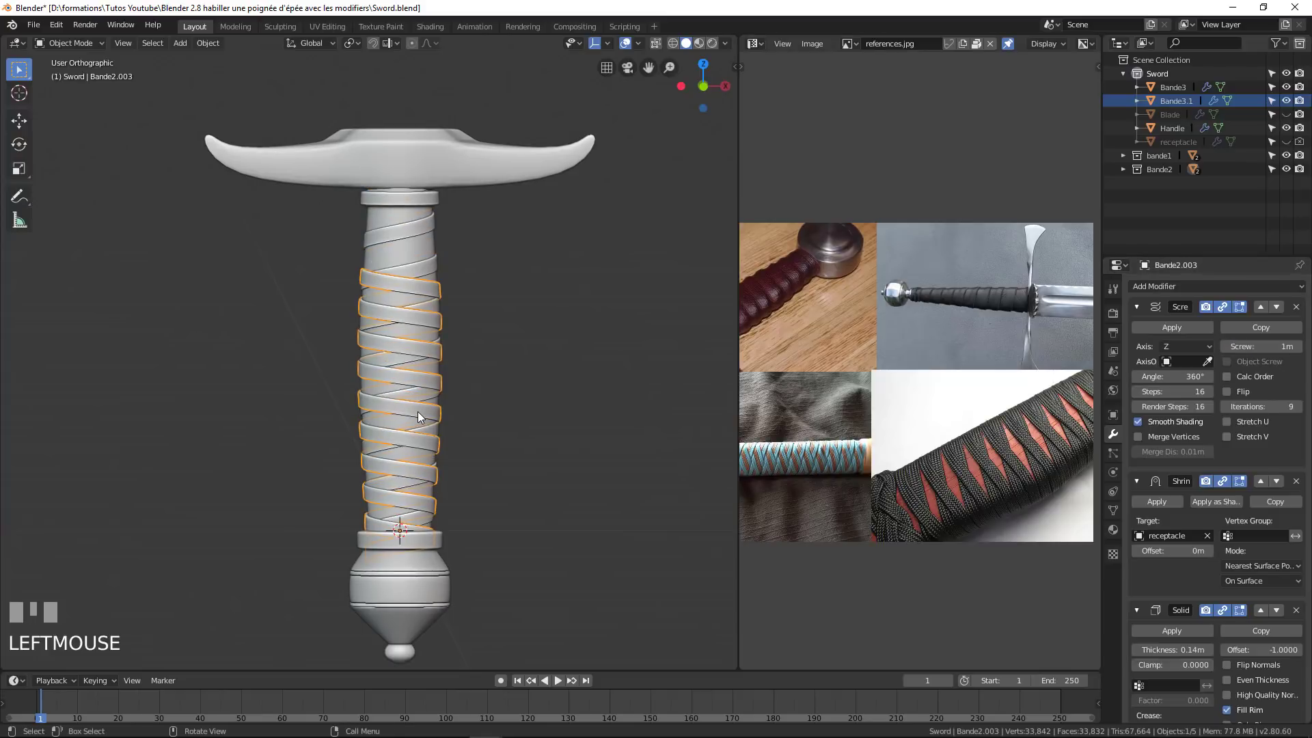
Select Bande3 and set its Screw value to 1 m.
click(426, 269)
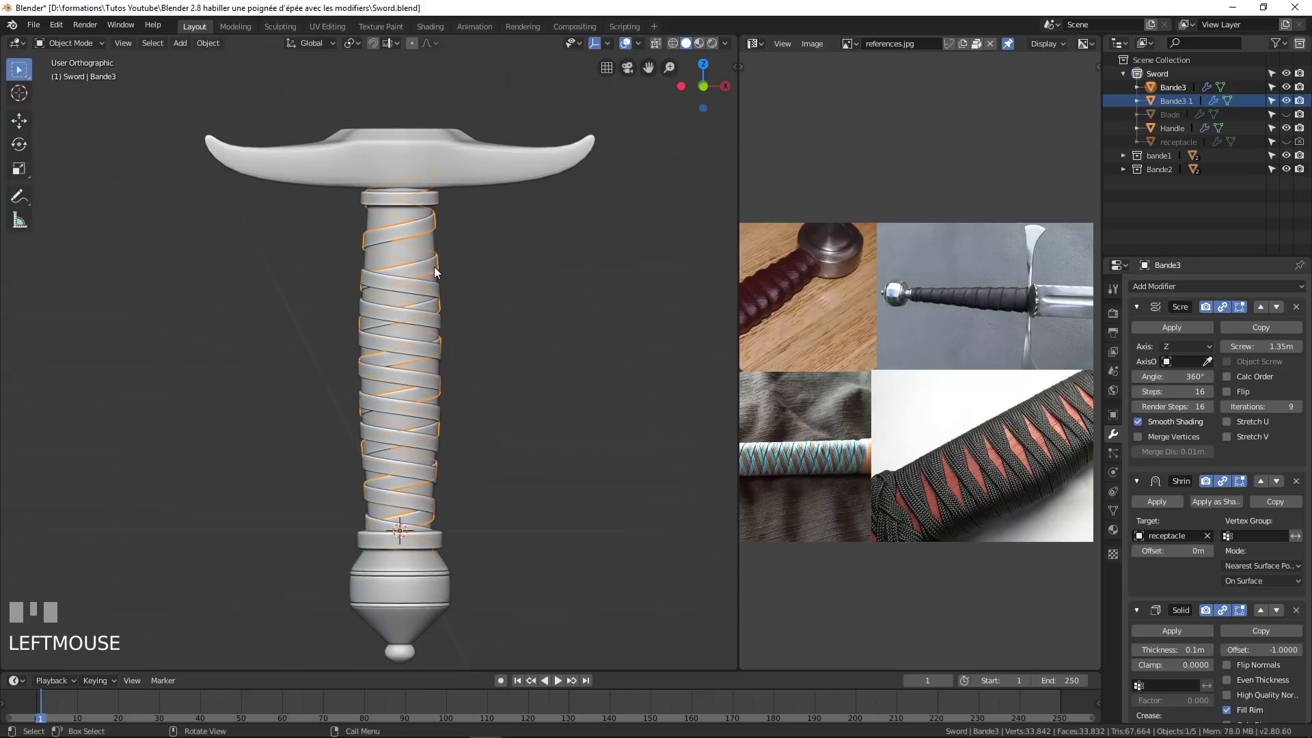
click(1261, 347)
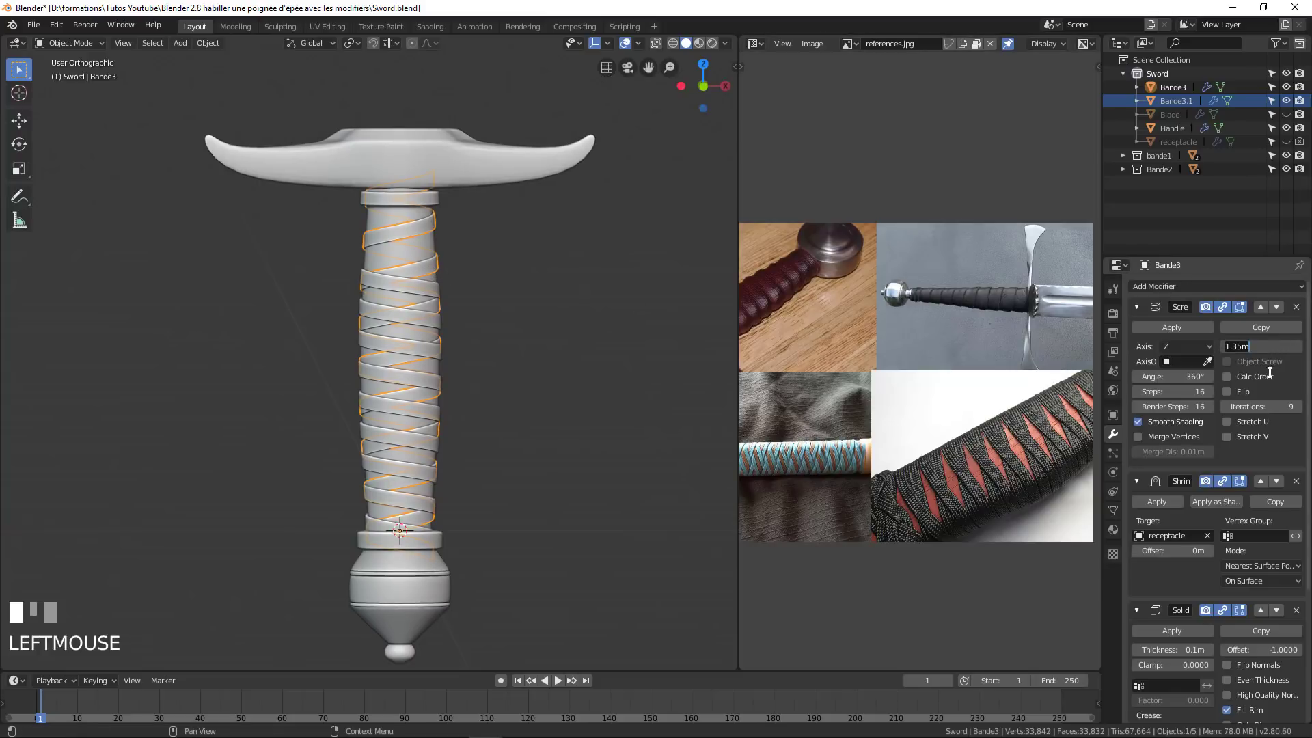
text(1)
key(Return)
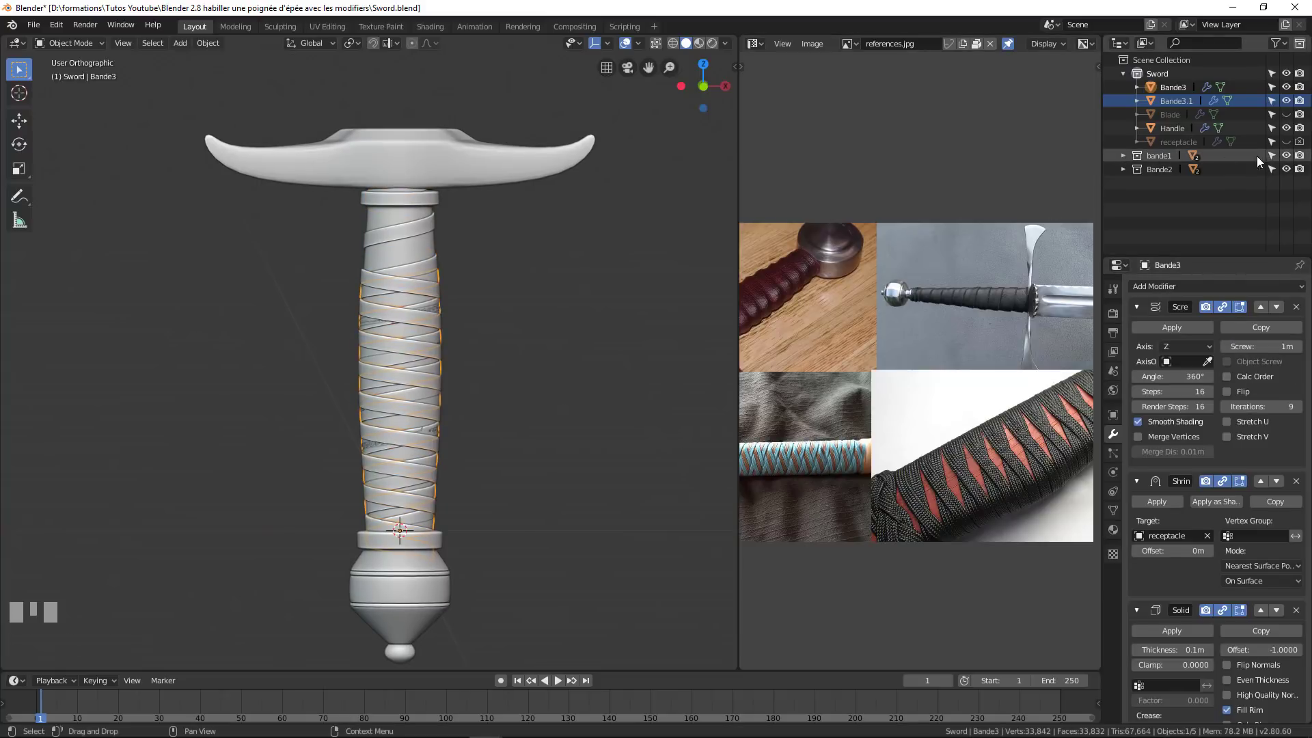
Hide the bande1 and Bande2 collections so only the Bande3 bands show on the grip.
click(1286, 156)
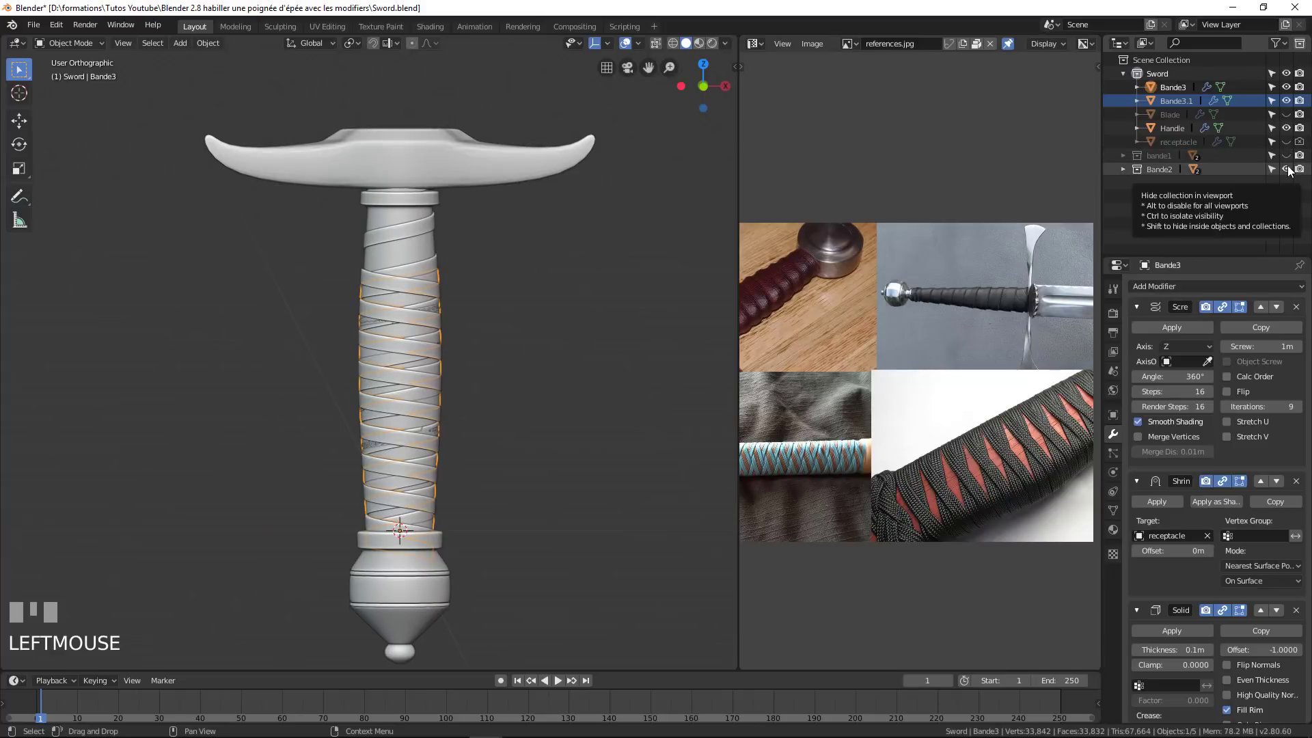
click(1287, 168)
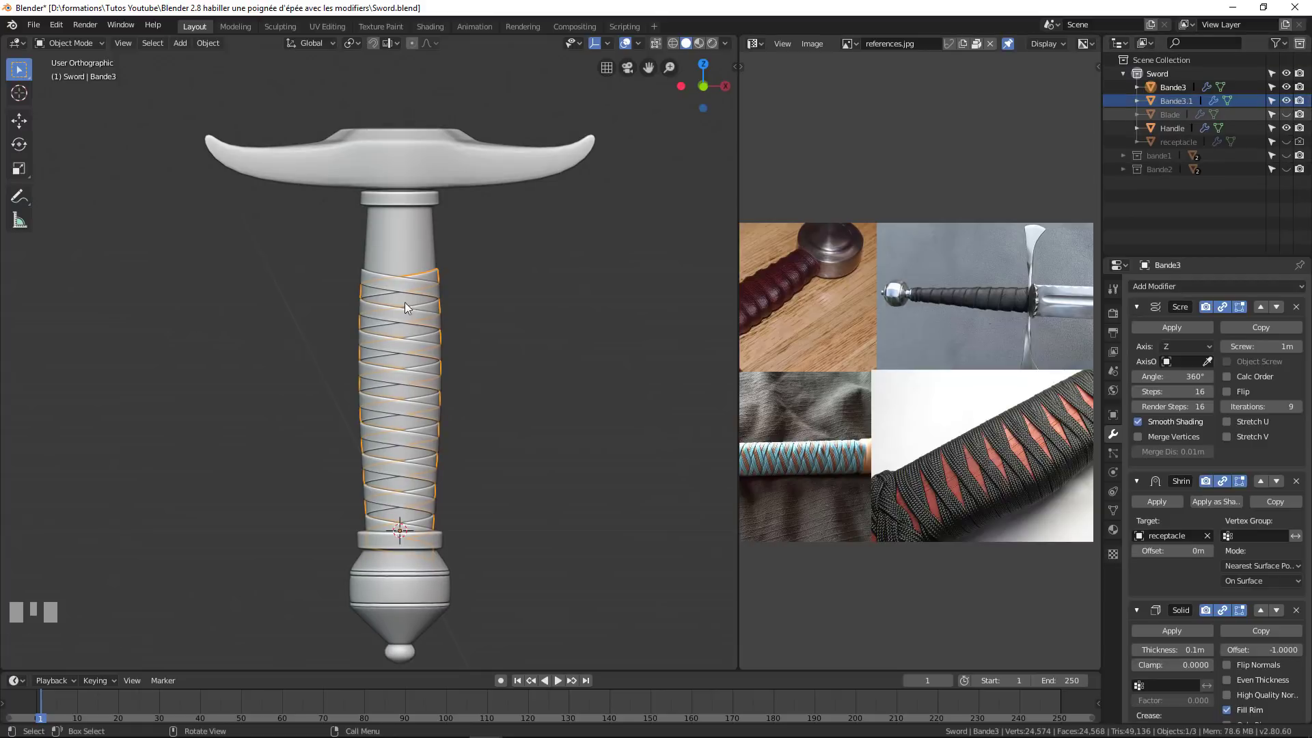
mouse_move(373, 422)
middle_down()
mouse_move(504, 420)
mouse_move(302, 417)
mouse_move(411, 412)
mouse_move(359, 413)
middle_up()
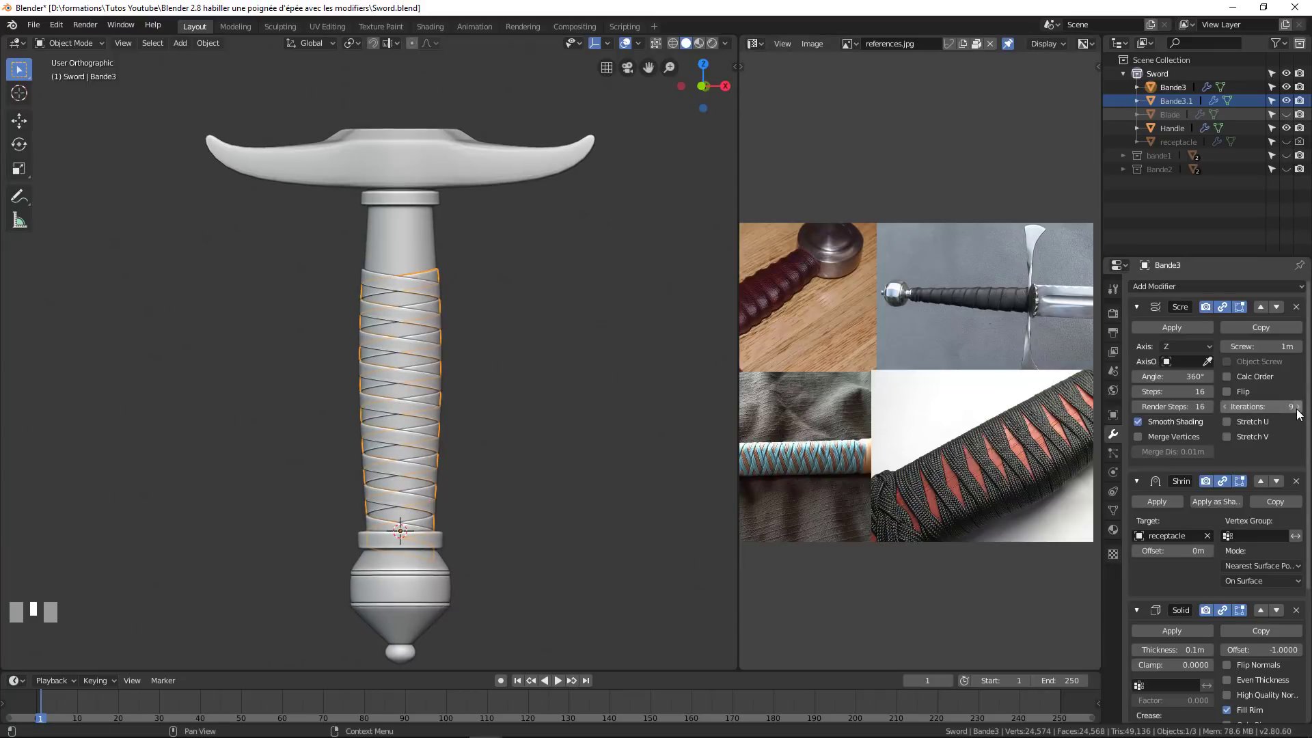
Raise the Screw modifier iterations to 12 on both Bande3 and Bande3.1 so the spirals cover the whole grip.
drag(1292, 400, 1308, 400)
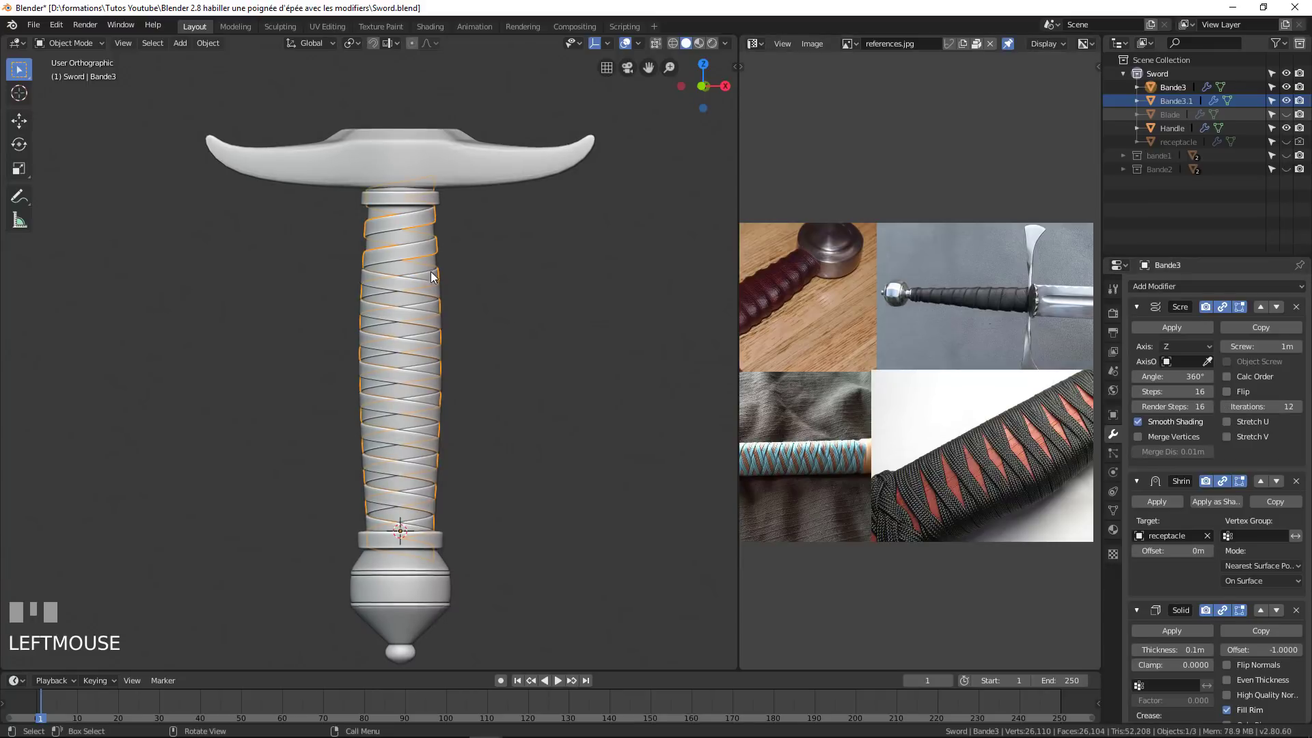
click(405, 309)
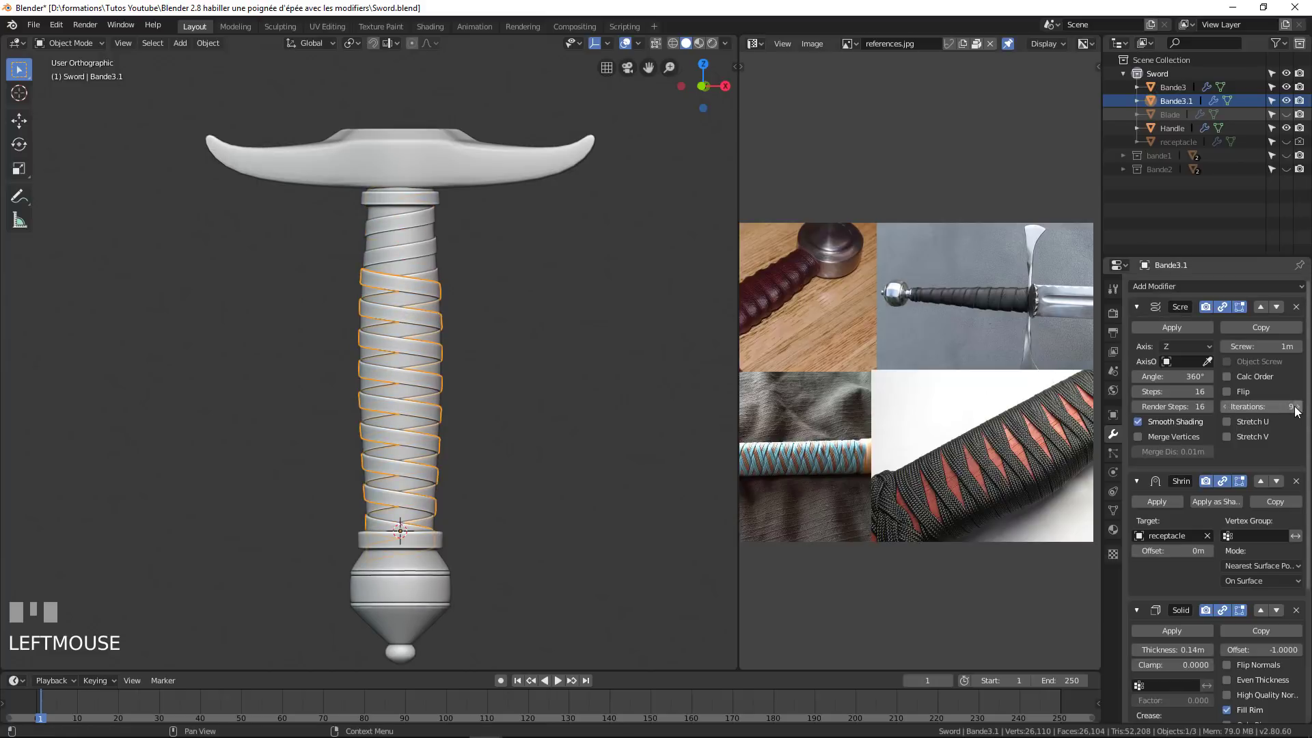
drag(1297, 408, 1308, 408)
Widen Bande3.1 by moving the upper two vertices of its profile up along Z by about 0.09 m.
middle_drag(407, 424, 430, 445)
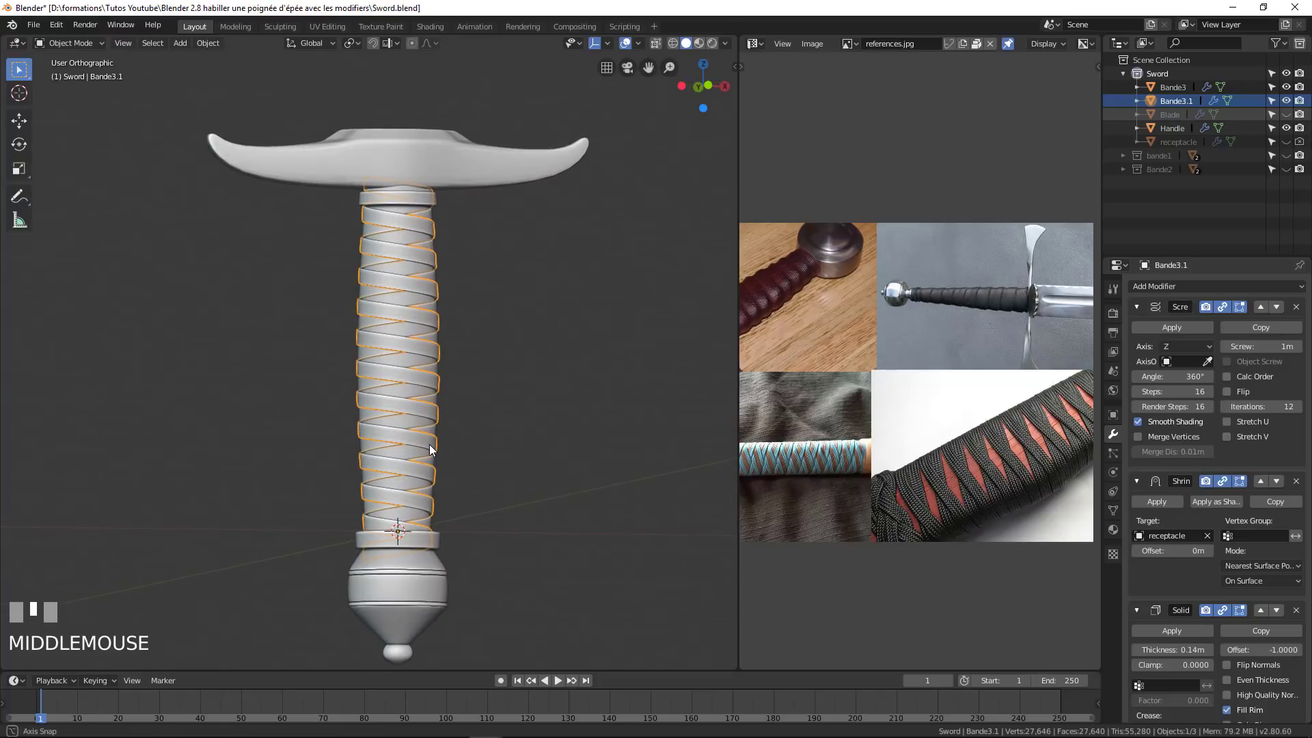
key(Tab)
scroll(486, 504, up, 4)
shift+middle_drag(486, 530, 527, 454)
scroll(423, 452, up, 2)
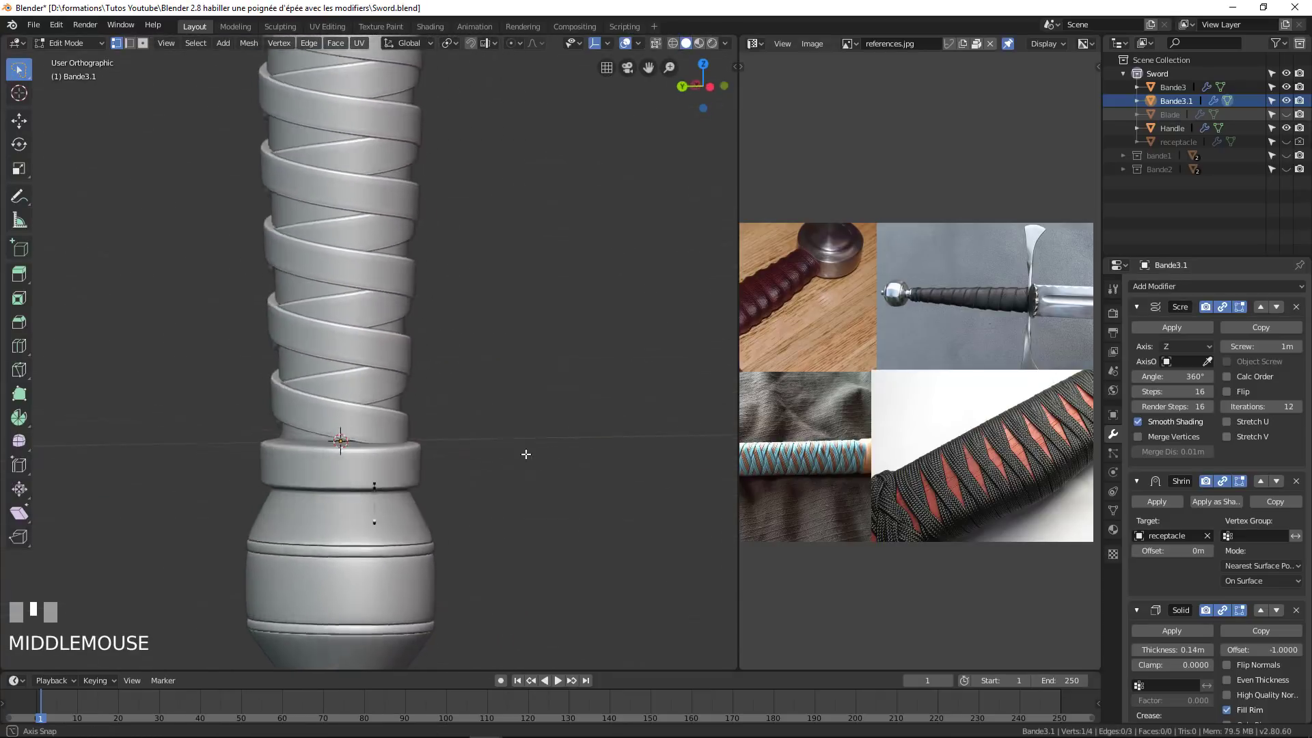
scroll(453, 528, up, 3)
middle_drag(453, 529, 463, 524)
click(439, 534)
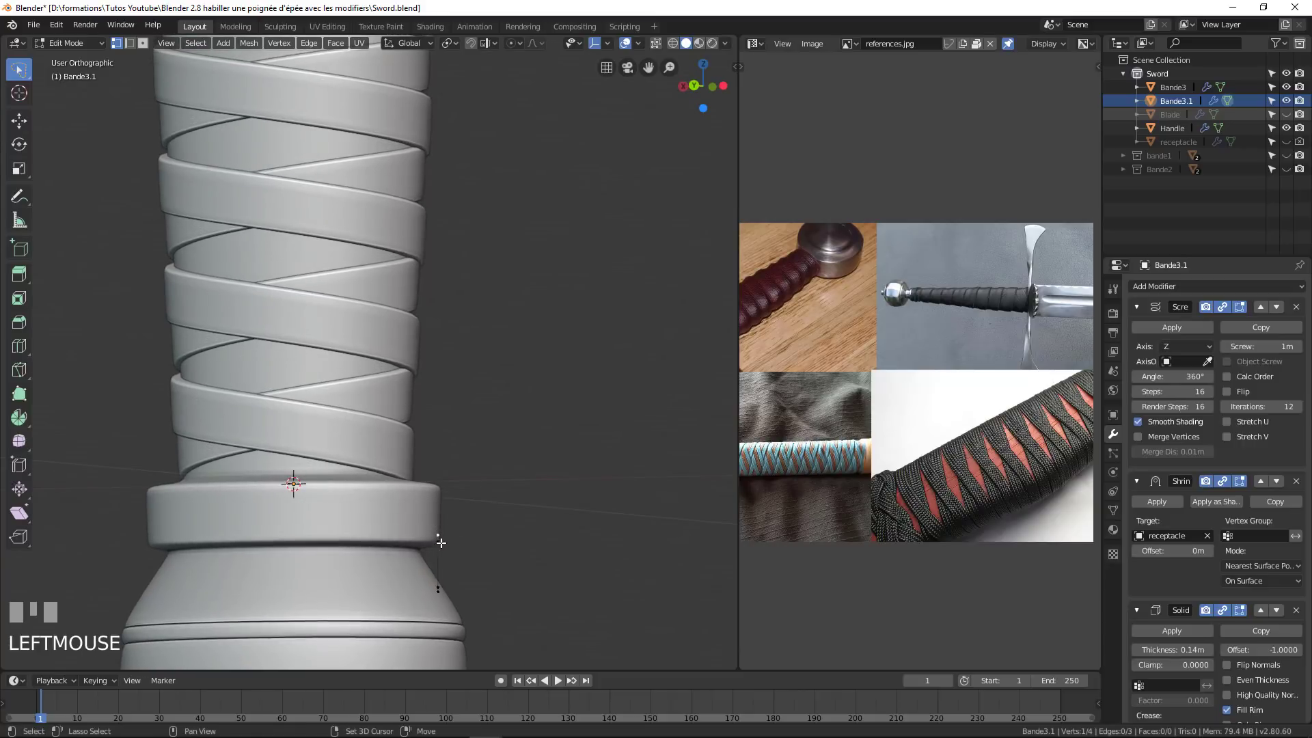
shift+click(438, 541)
key(g)
key(z)
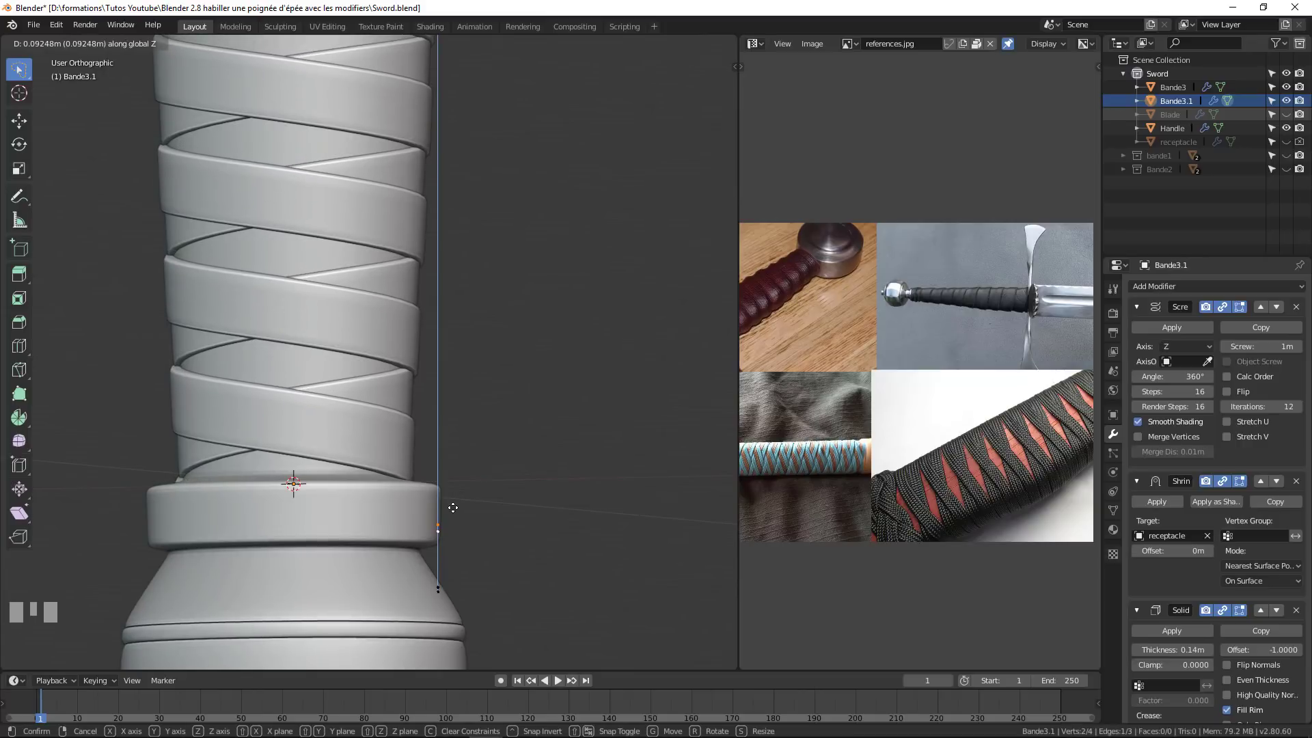
key(Tab)
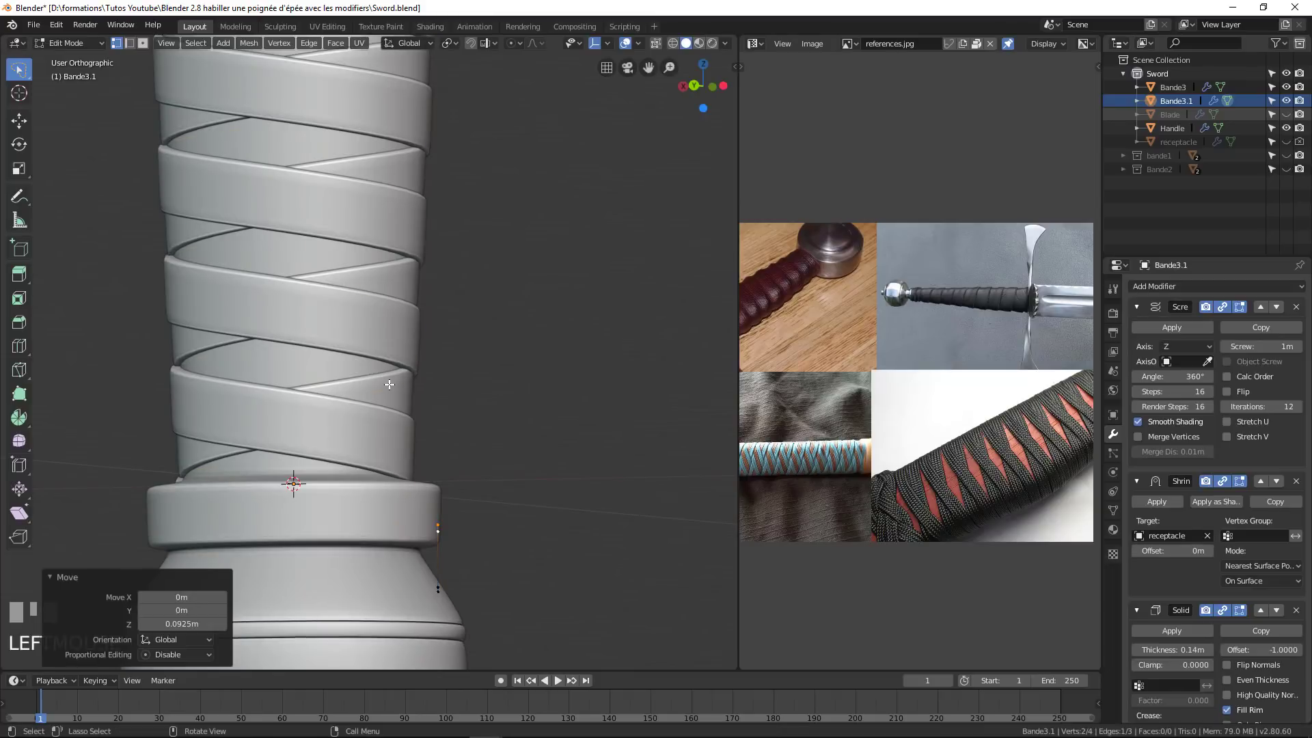
Widen Bande3 by moving the upper two vertices of its profile up along Z by about 0.14 m.
click(388, 384)
key(Tab)
middle_drag(156, 516, 209, 518)
scroll(218, 520, down, 6)
scroll(273, 504, up, 2)
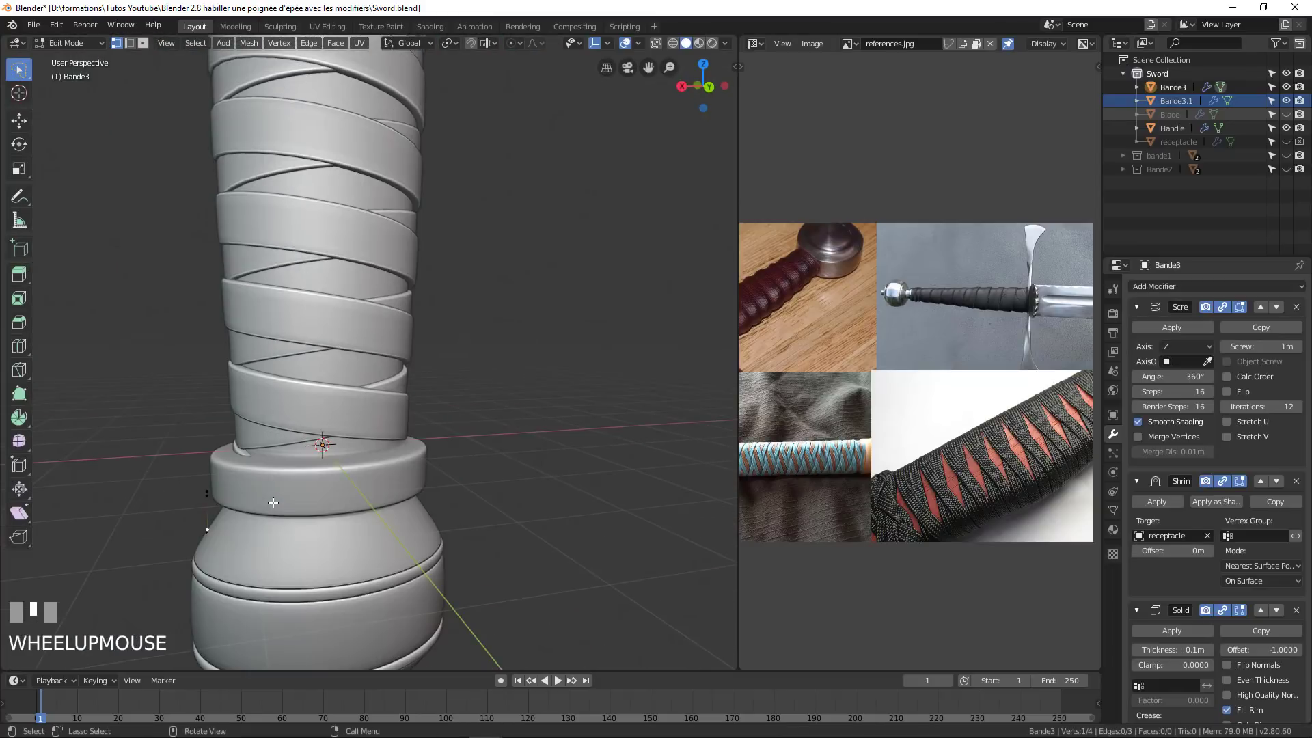
key(KP_5)
scroll(255, 470, up, 3)
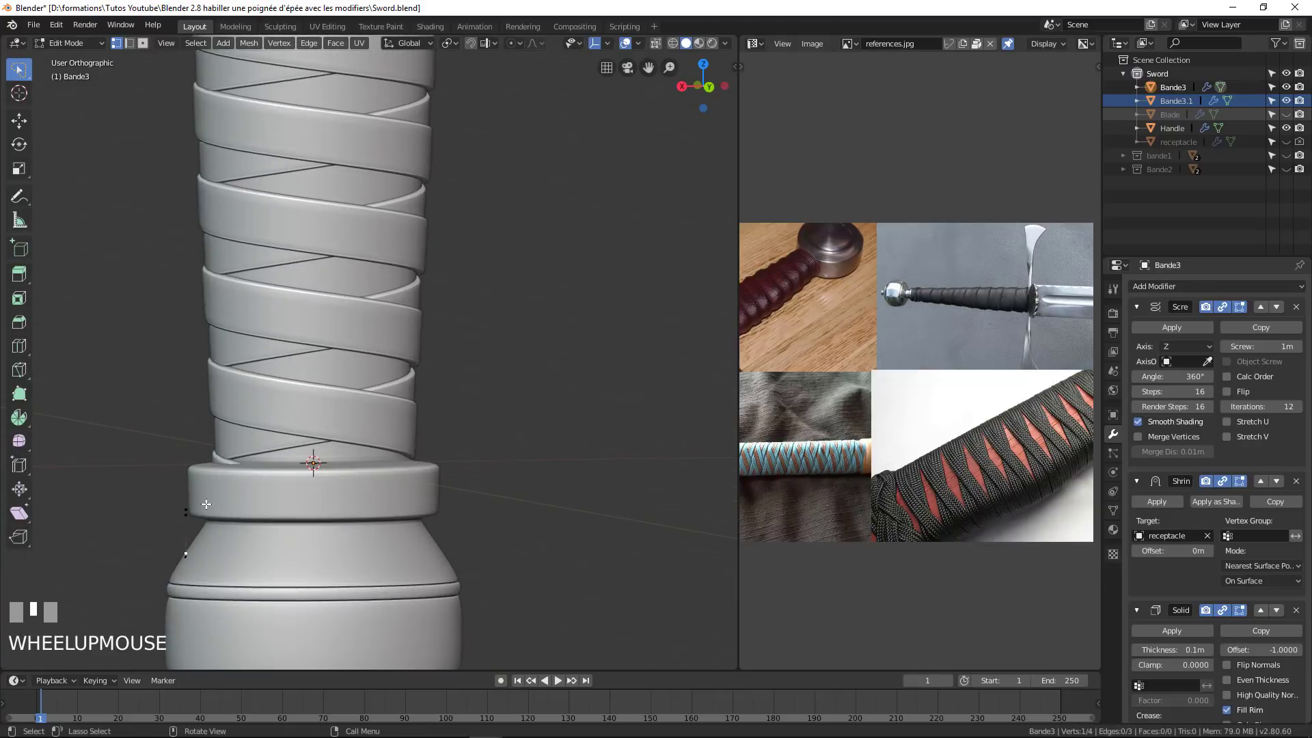
click(214, 510)
shift+click(214, 511)
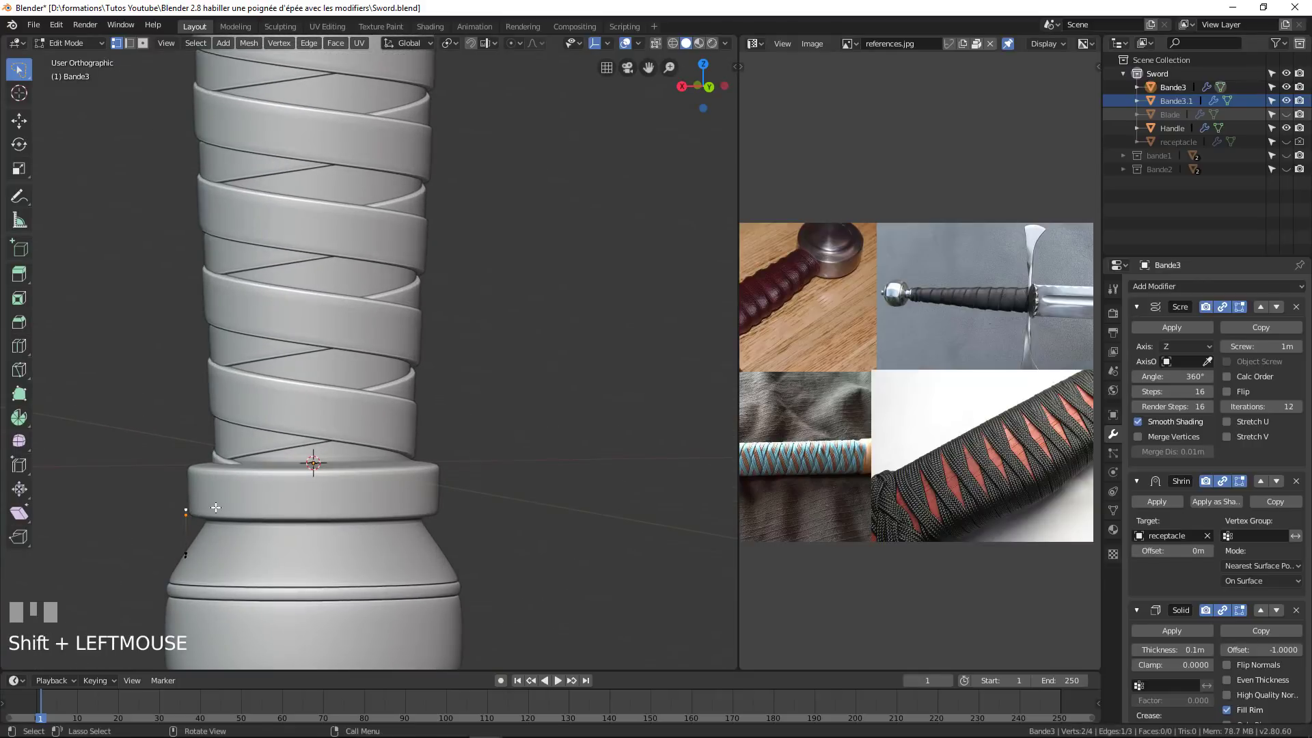
key(g)
key(z)
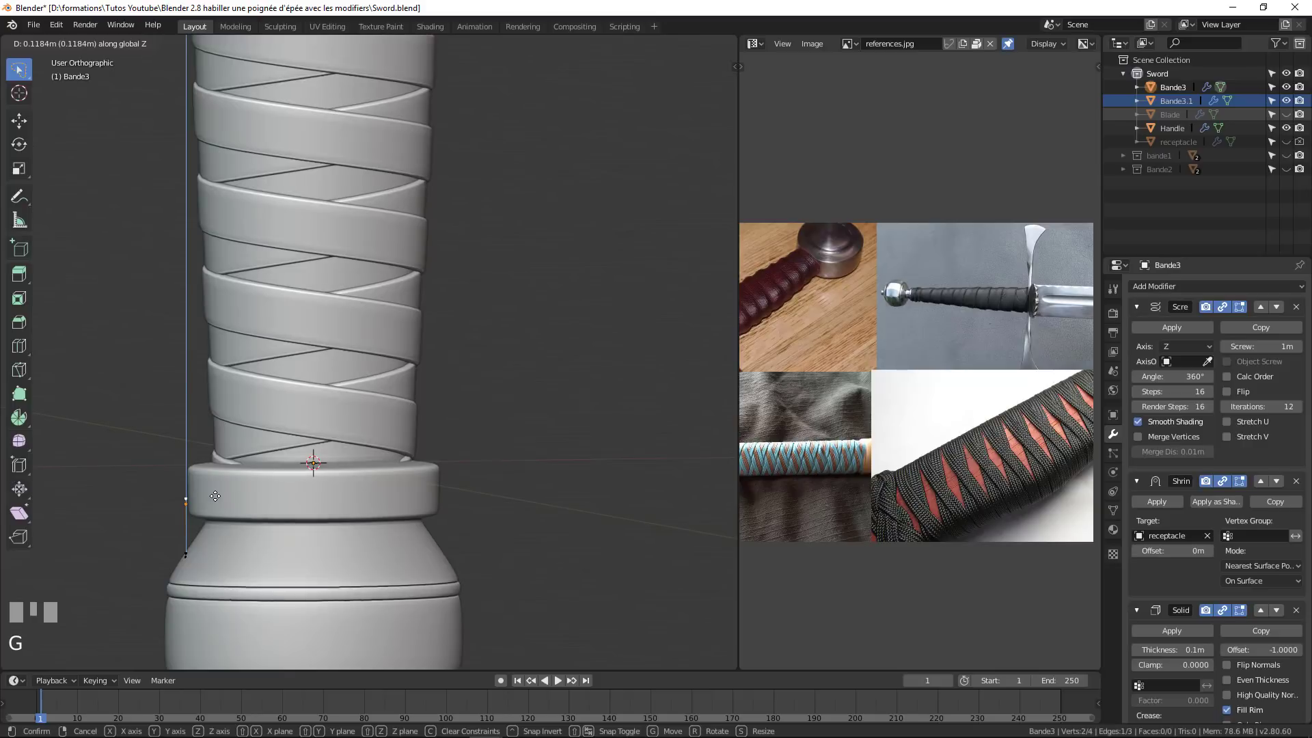
click(214, 495)
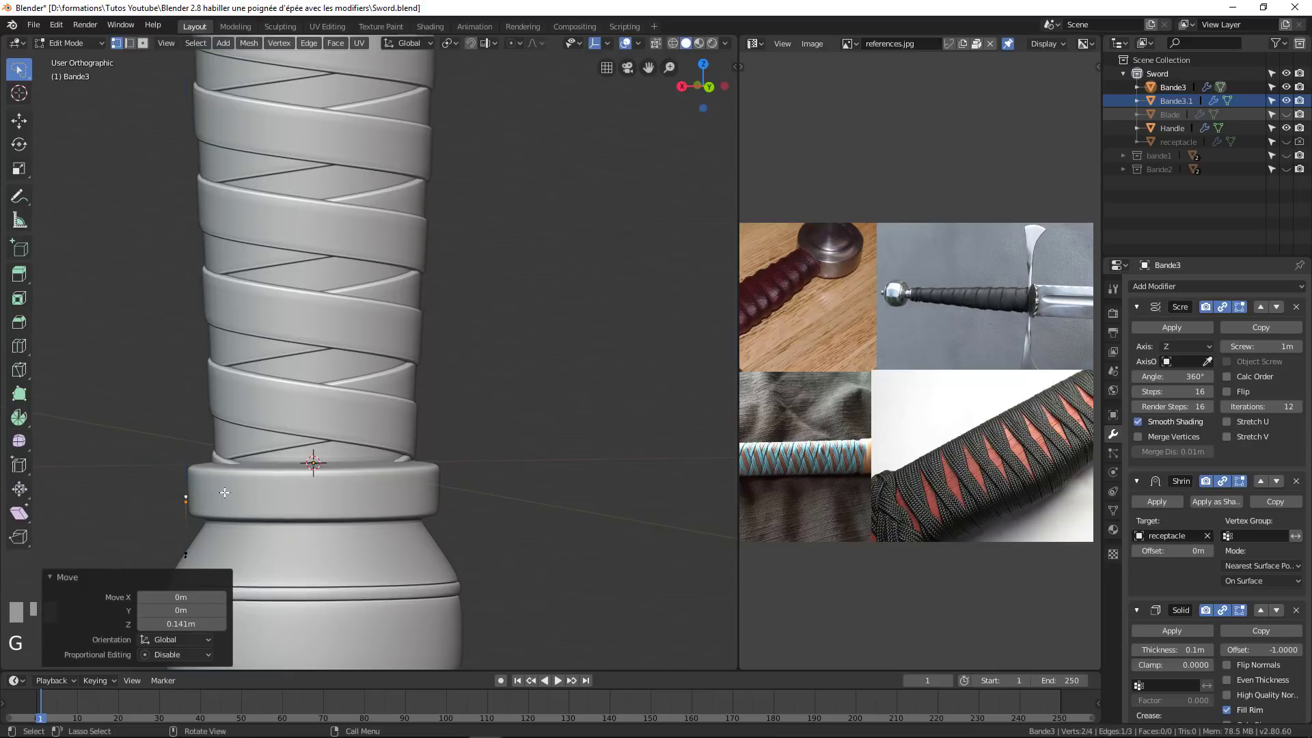
Return to Object Mode and deselect everything to check the whole wrapped handle.
key(Tab)
scroll(371, 379, down, 4)
shift+middle_drag(371, 380, 297, 396)
key(a)
scroll(415, 419, down, 2)
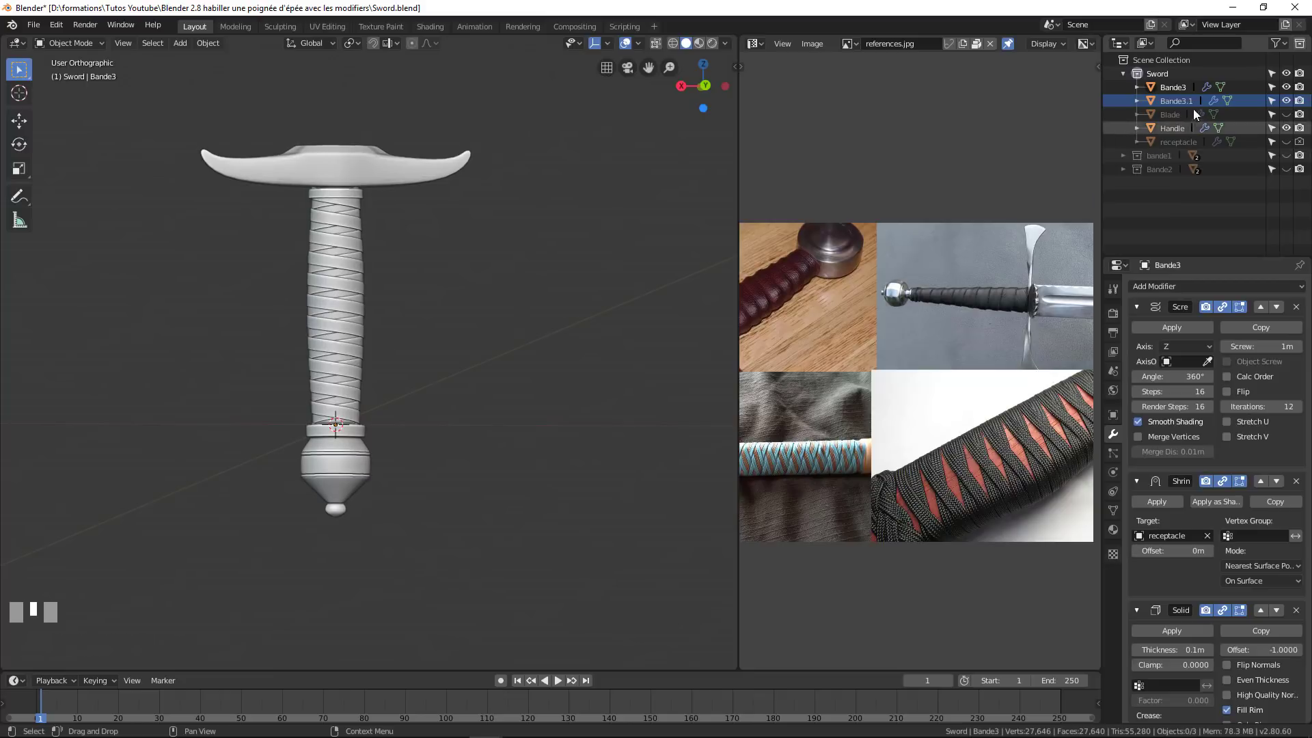
Hide Bande3 and Bande3.1 and show the Bande2 collection on the grip instead.
click(1286, 87)
click(1286, 101)
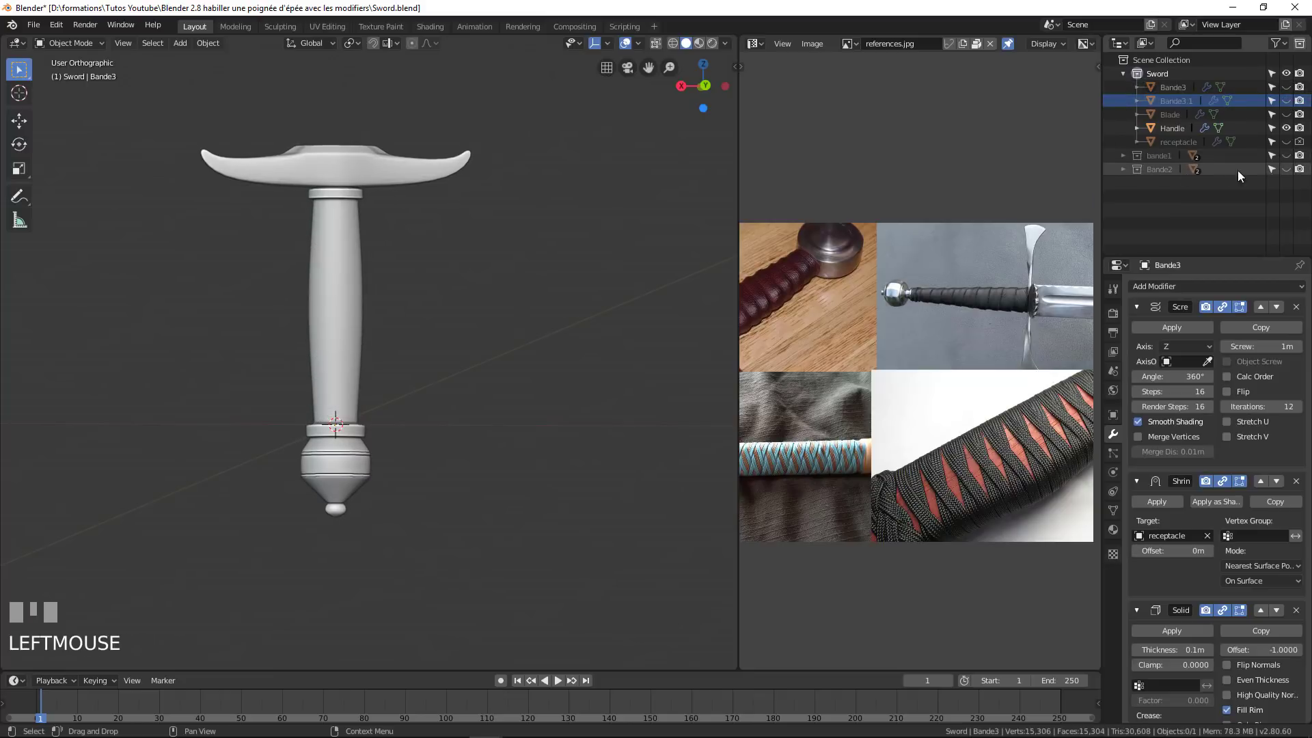
click(1286, 169)
scroll(431, 371, up, 2)
shift+middle_drag(431, 371, 399, 321)
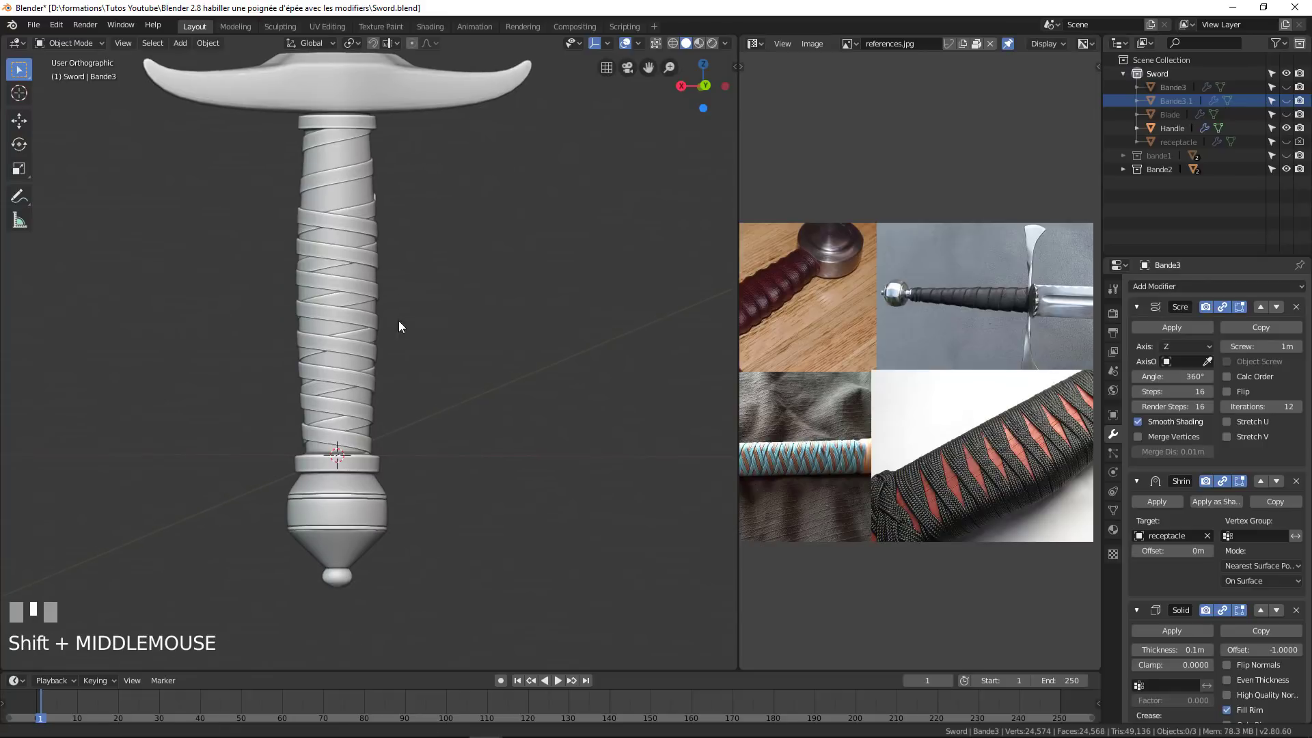
Set the Screw modifier's screw value to 1.35 m on the Bande2.003 spiral band.
click(367, 227)
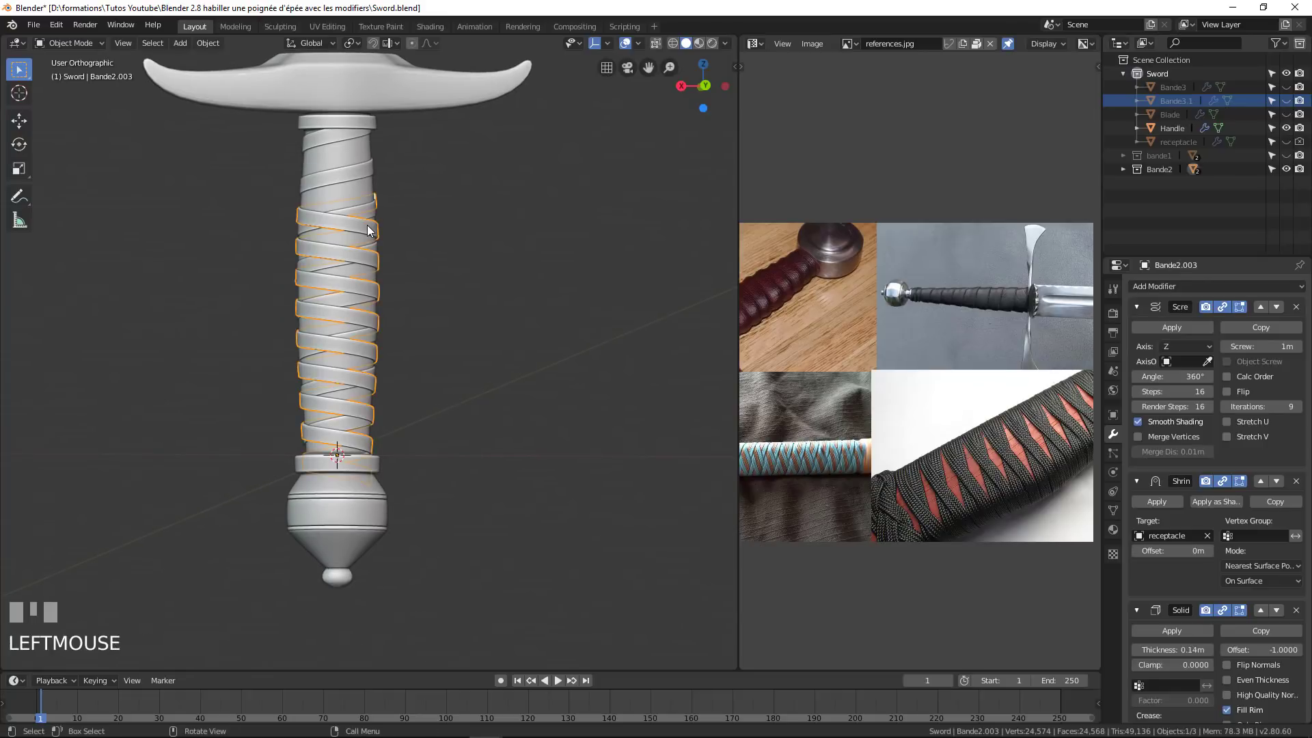
click(1262, 346)
text(1.3)
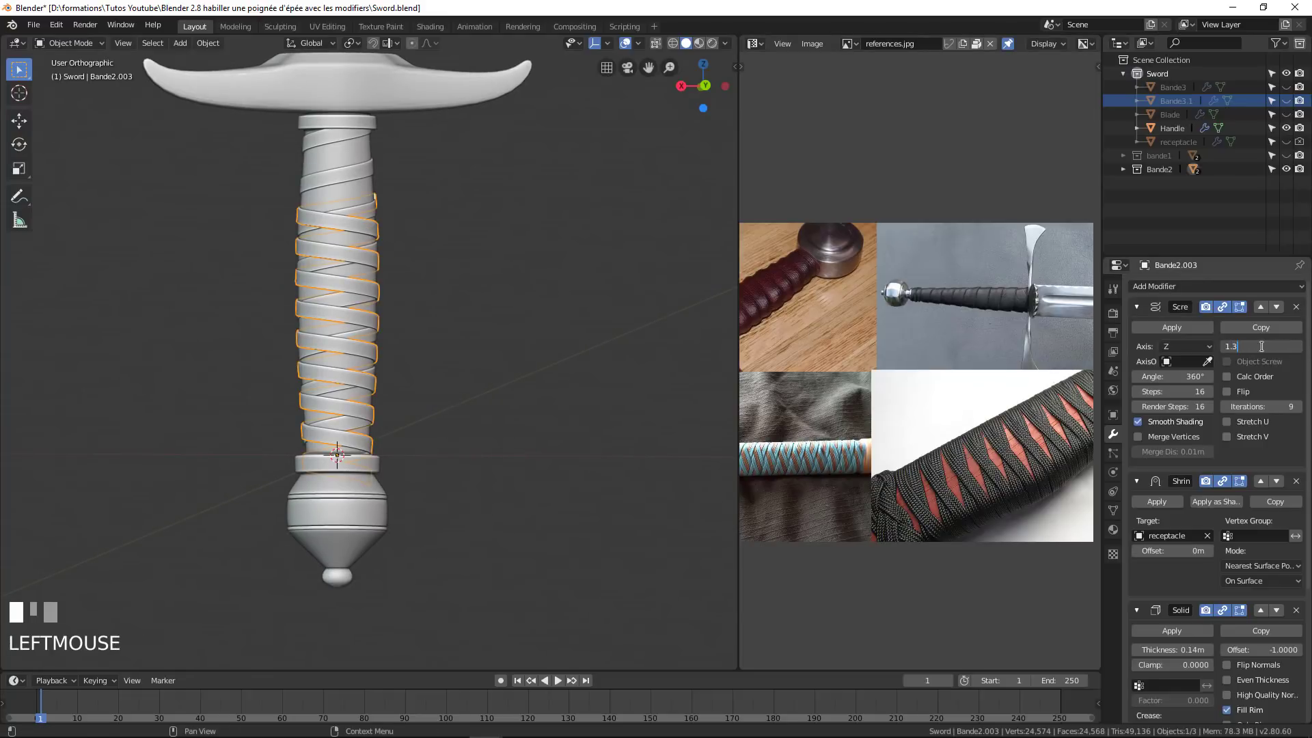
text(5m)
key(KP_Enter)
scroll(444, 366, down, 2)
middle_drag(409, 368, 422, 373)
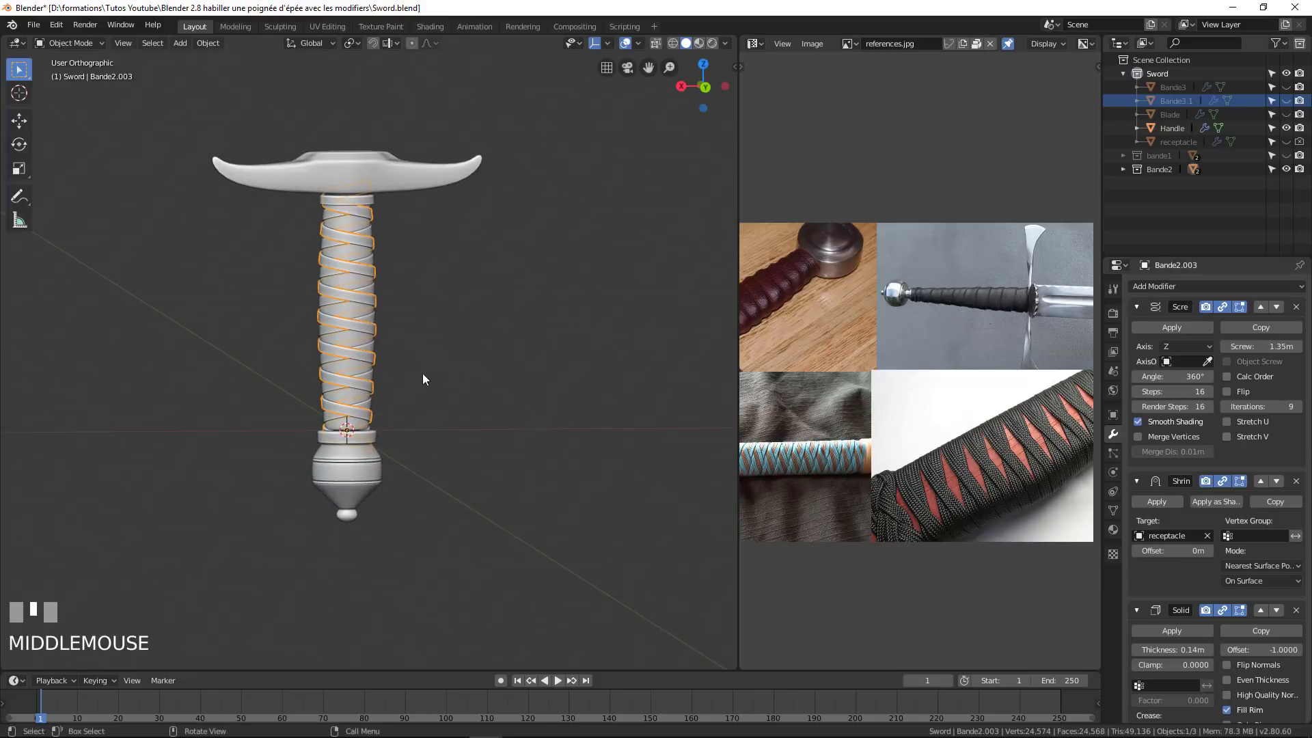
Hide the Bande2 collection and show both Bande3 and Bande3.1 again.
click(1174, 89)
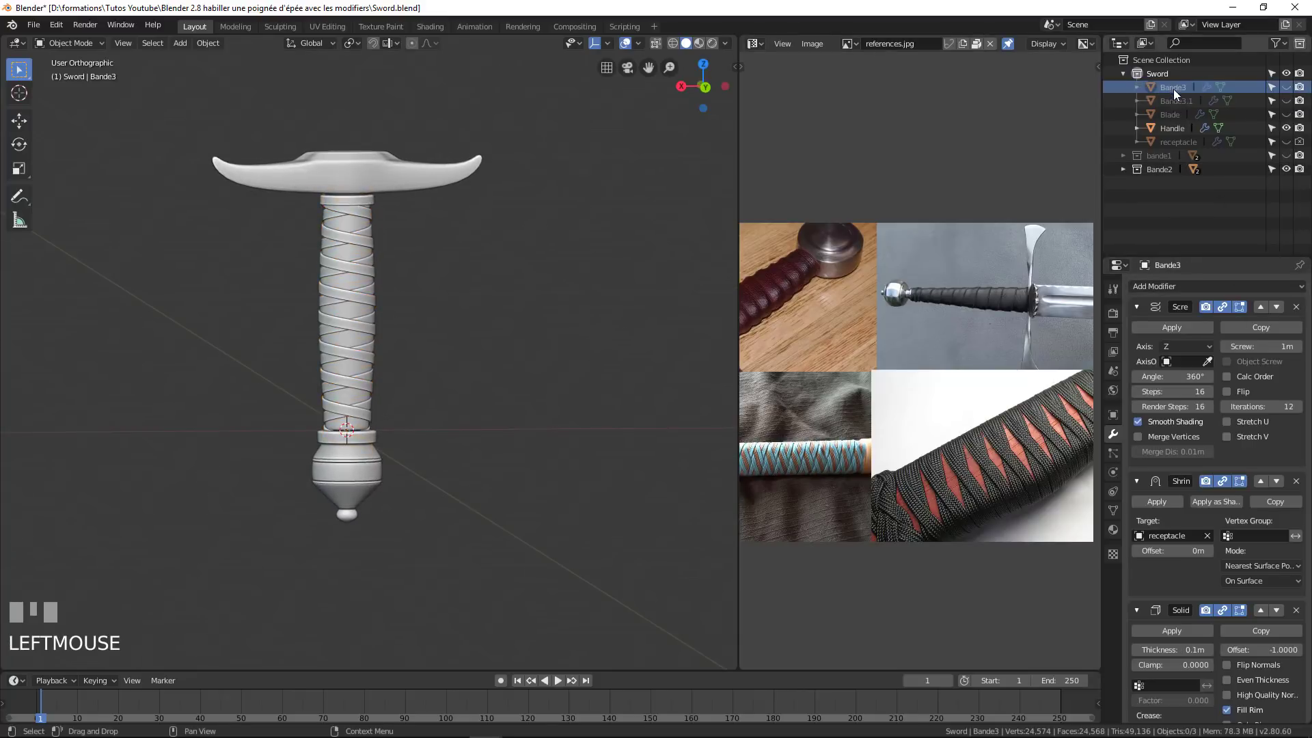
click(1286, 169)
click(1287, 87)
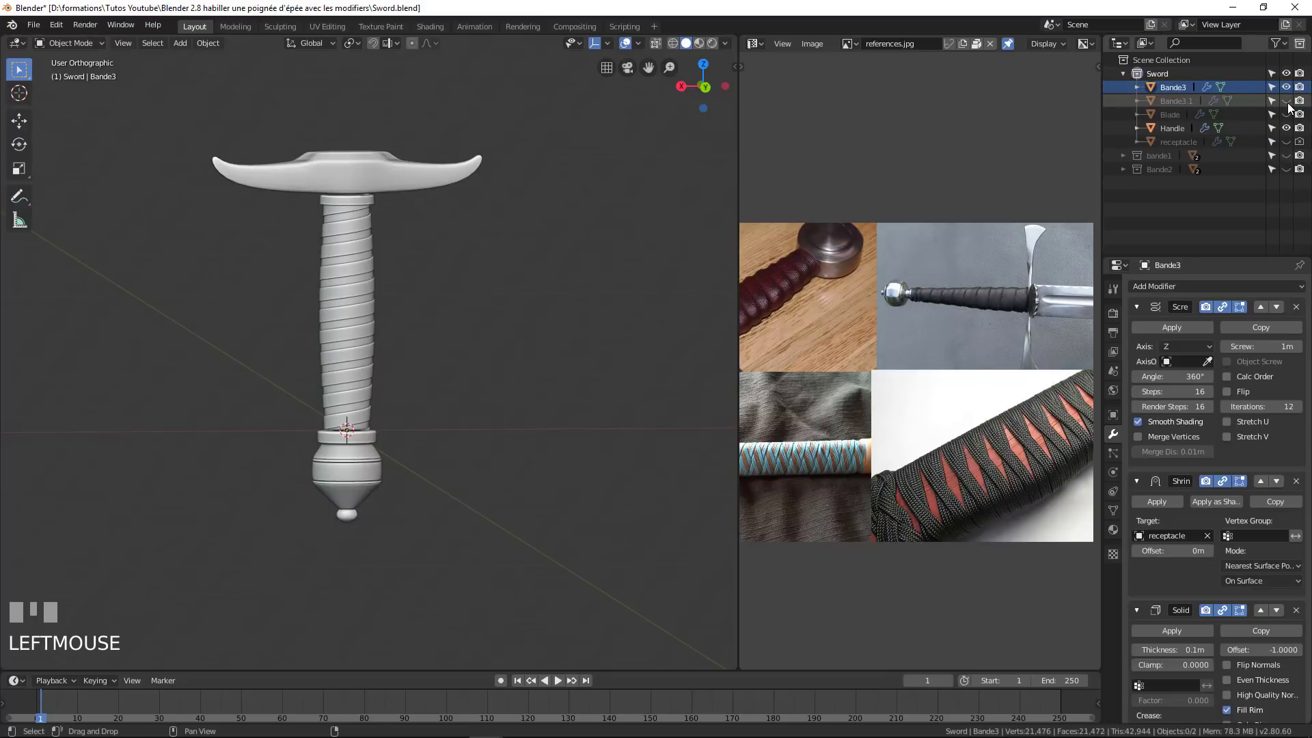
shift+click(1287, 101)
Move Bande3.1 and Bande3 together into a new collection named bande3.
scroll(369, 287, down, 2)
click(366, 270)
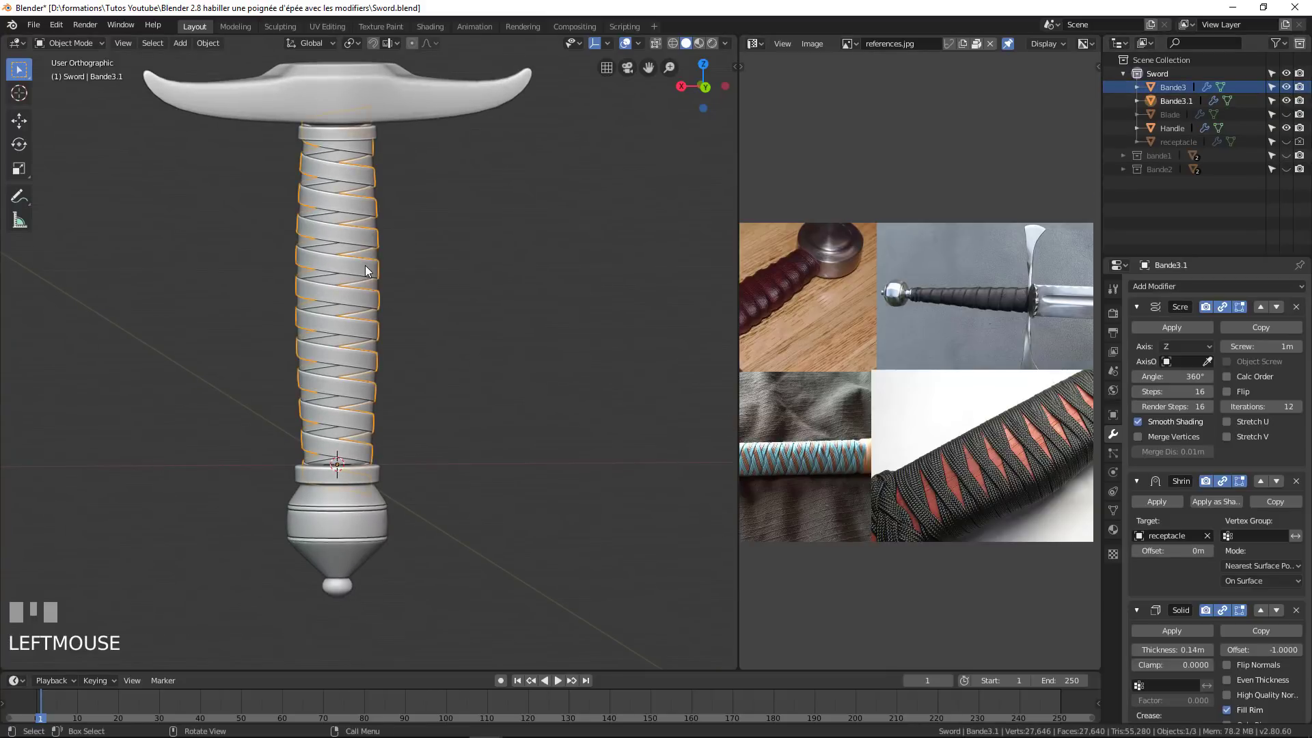
shift+click(374, 238)
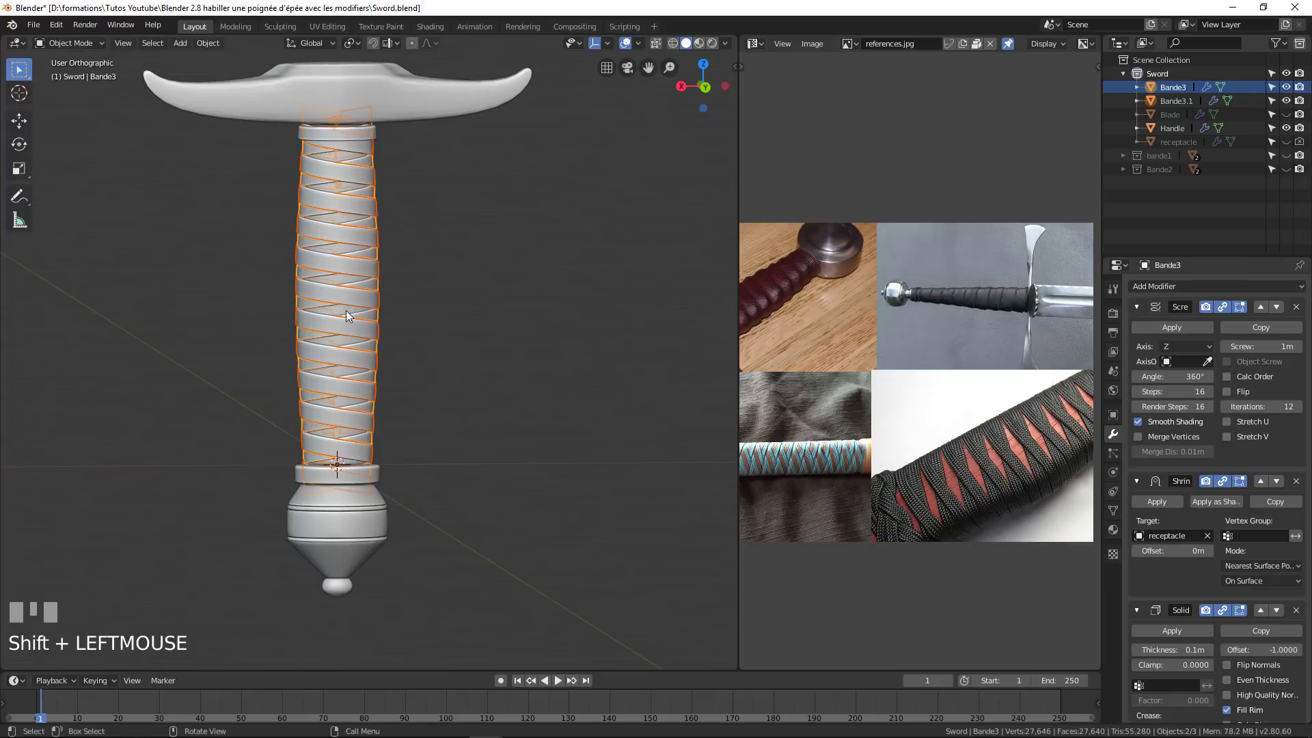
key(m)
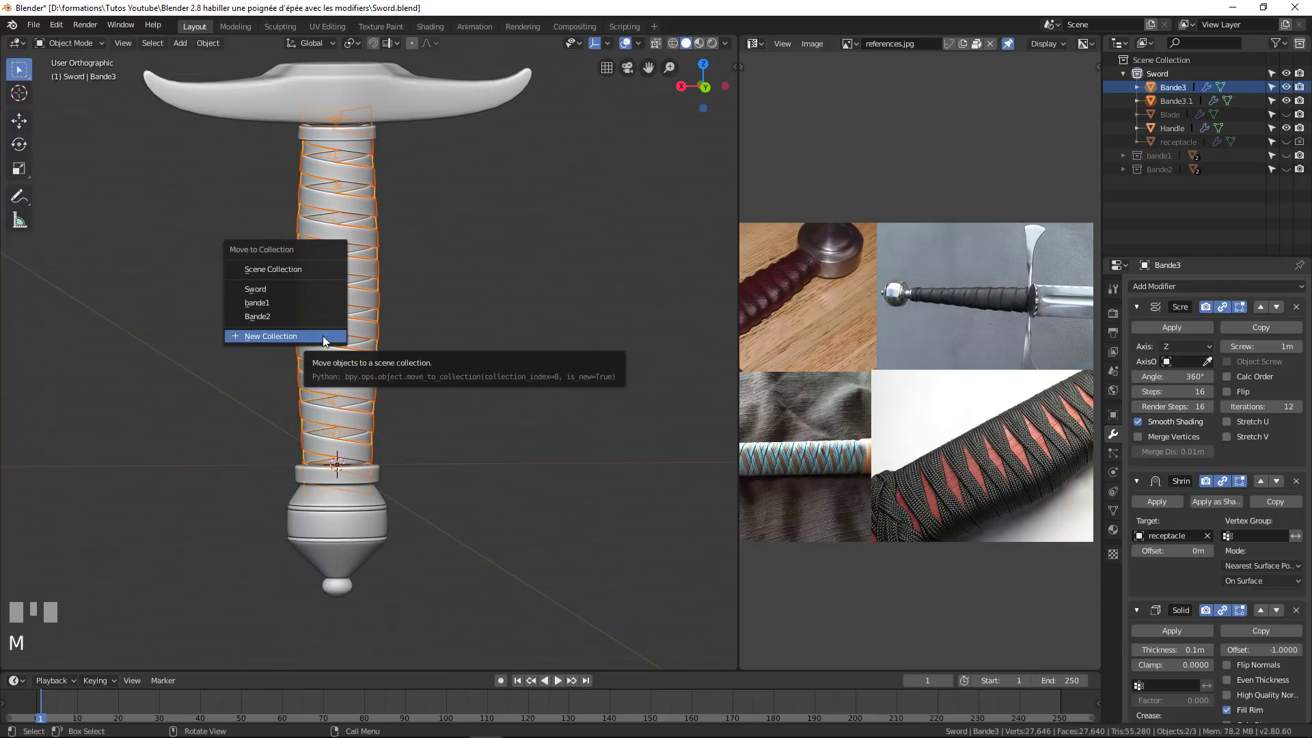
click(325, 338)
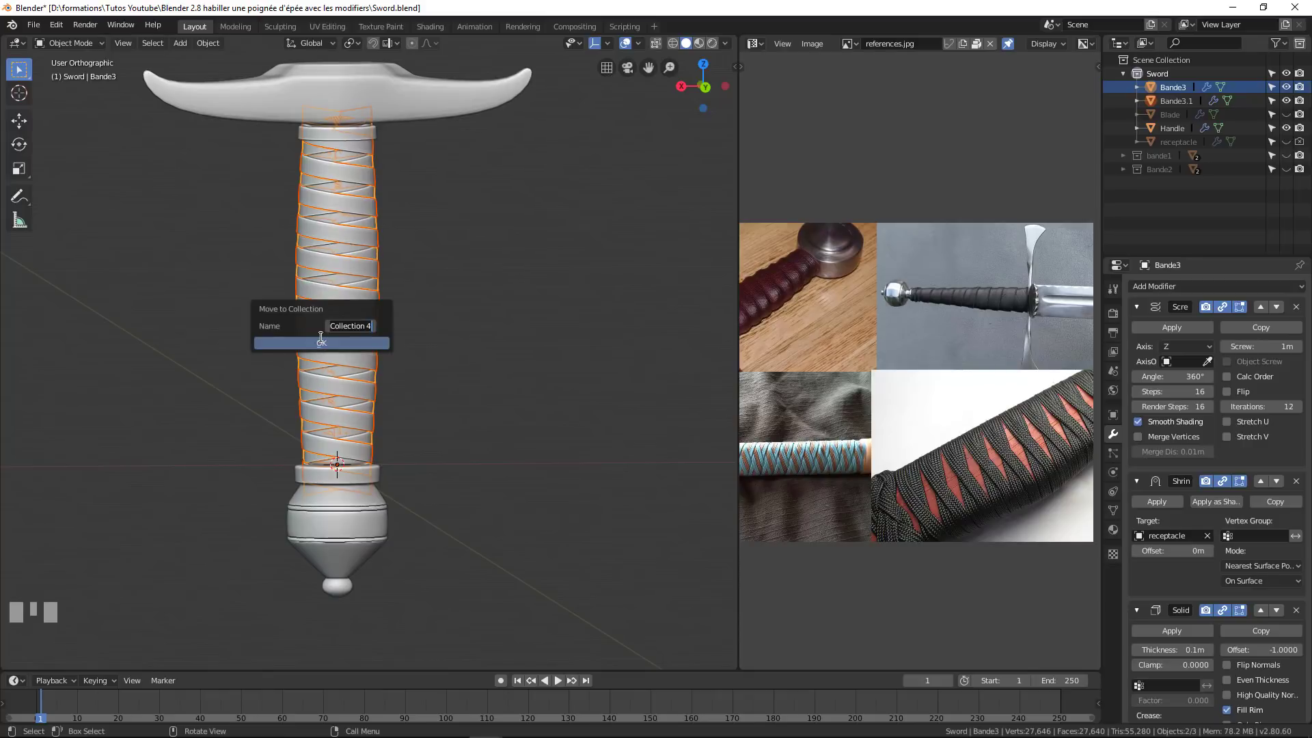
text(bande3)
key(Return)
click(343, 343)
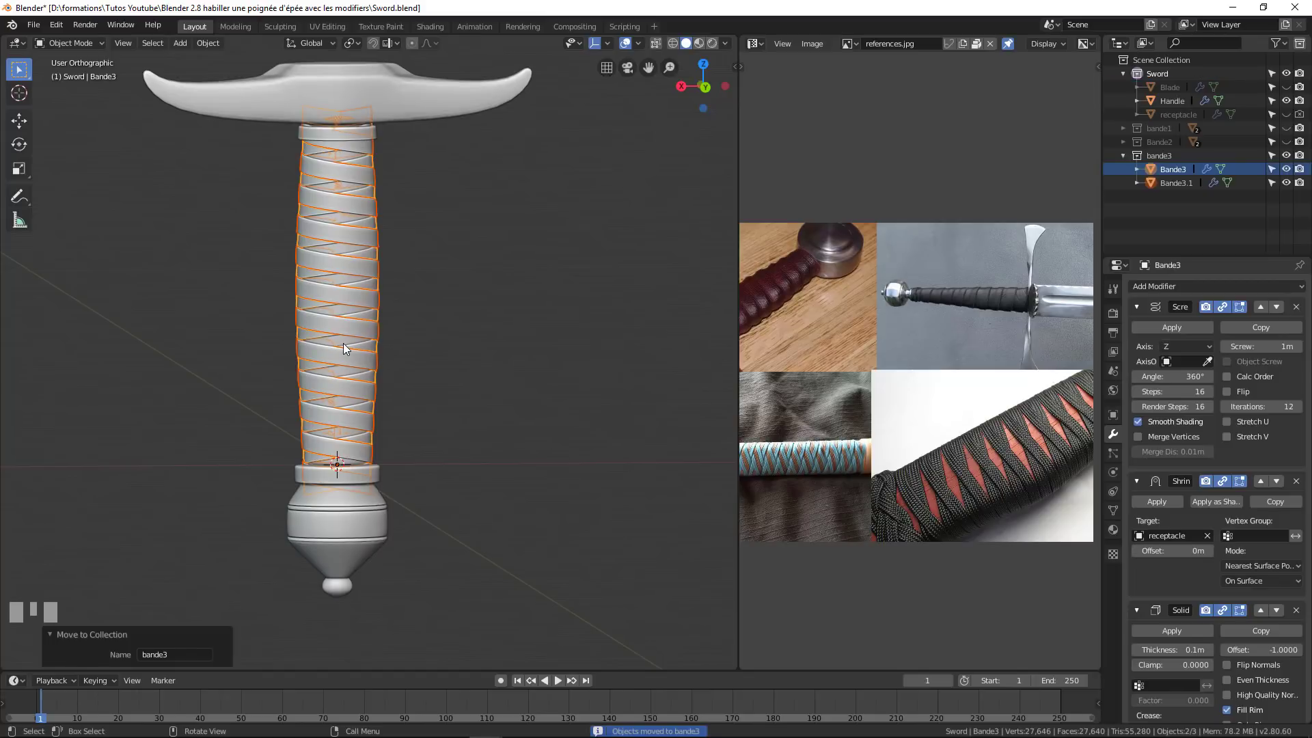
Show the Bande2 and bande1 collections, including bande-sauvegarde, and expand both to list their bands.
click(1287, 142)
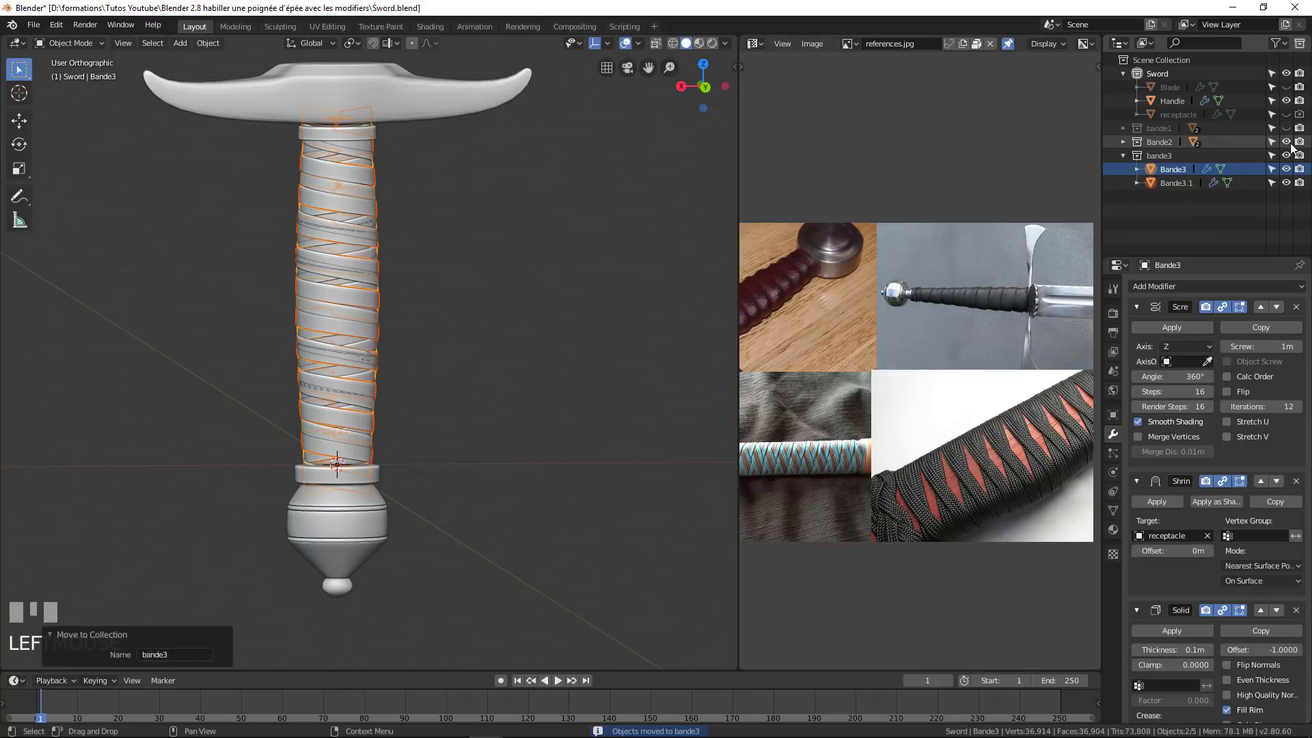
click(1124, 128)
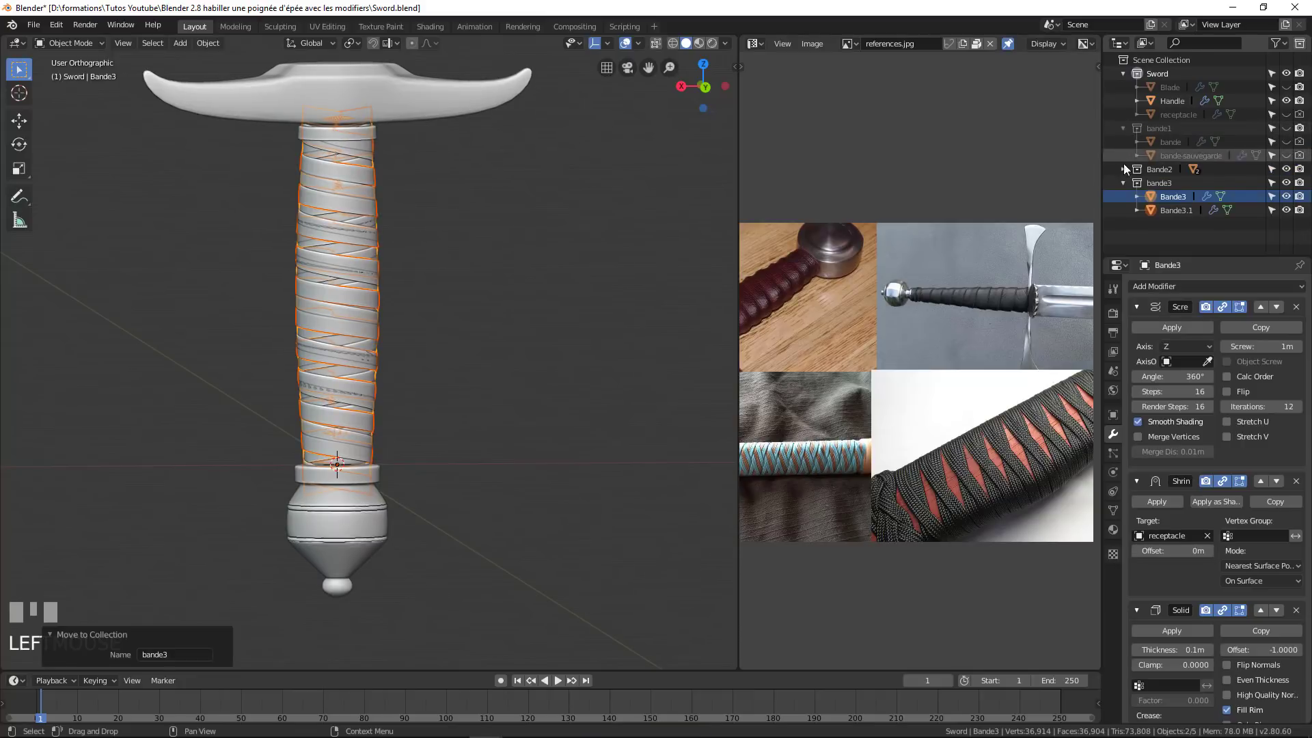
click(1287, 128)
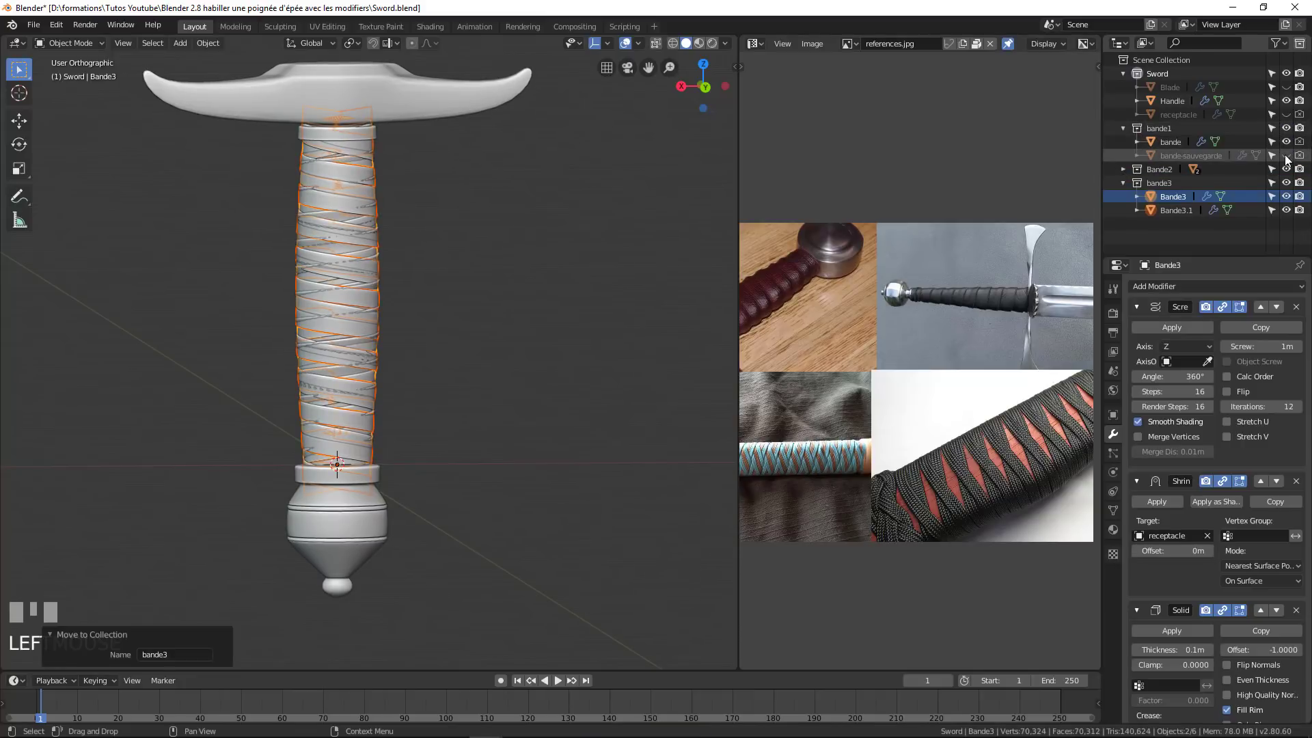
click(1123, 170)
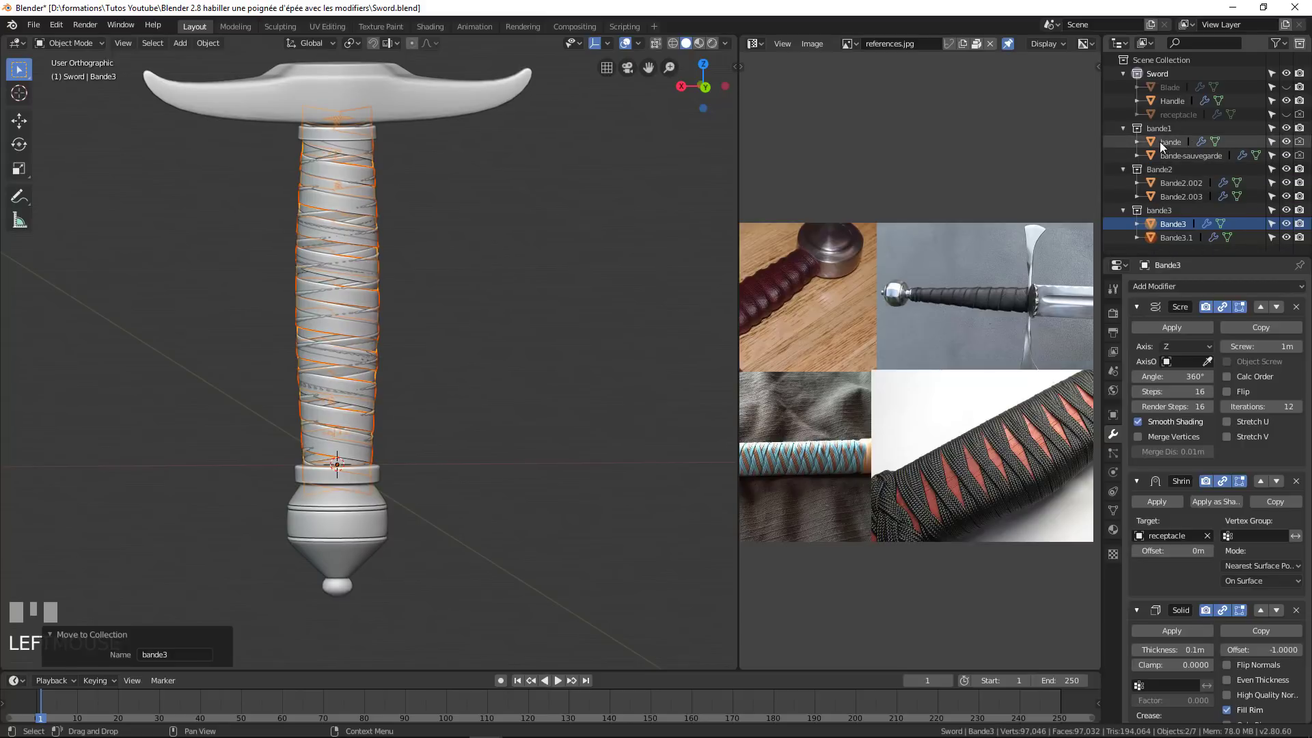
scroll(530, 258, down, 3)
scroll(383, 389, up, 2)
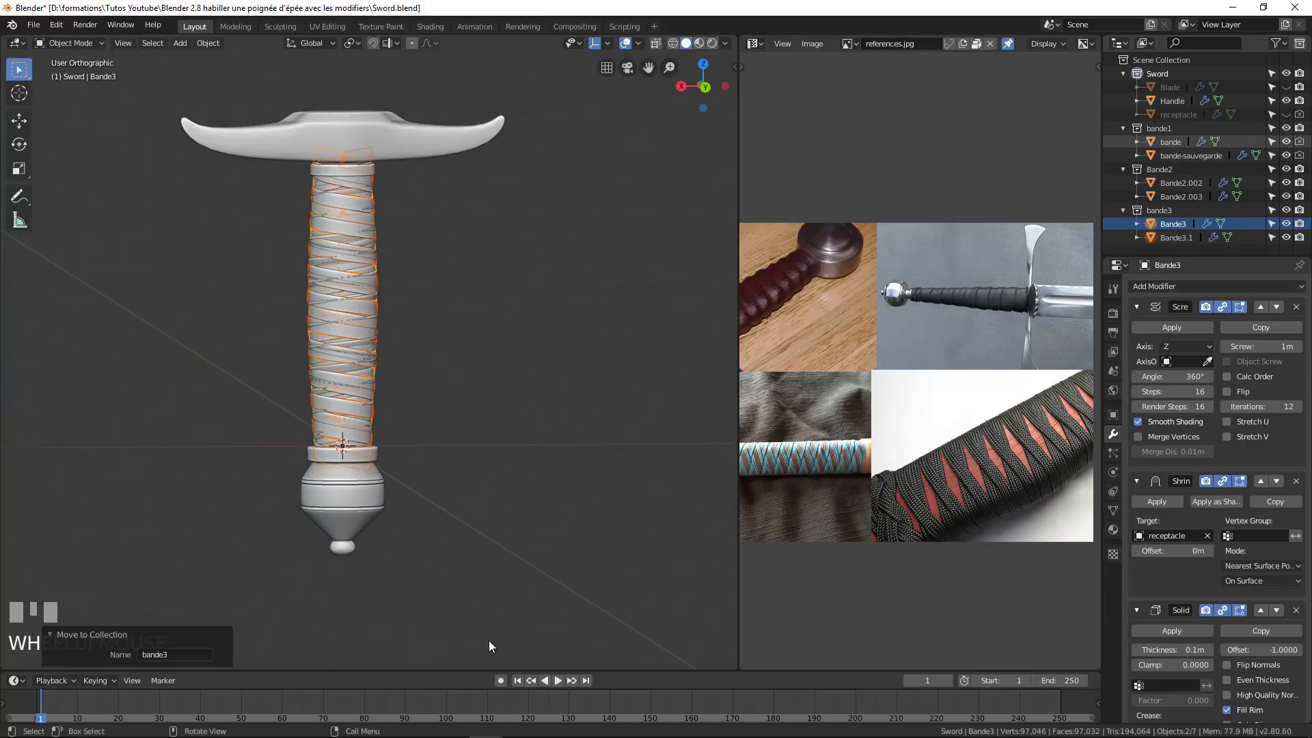
scroll(403, 360, down, 2)
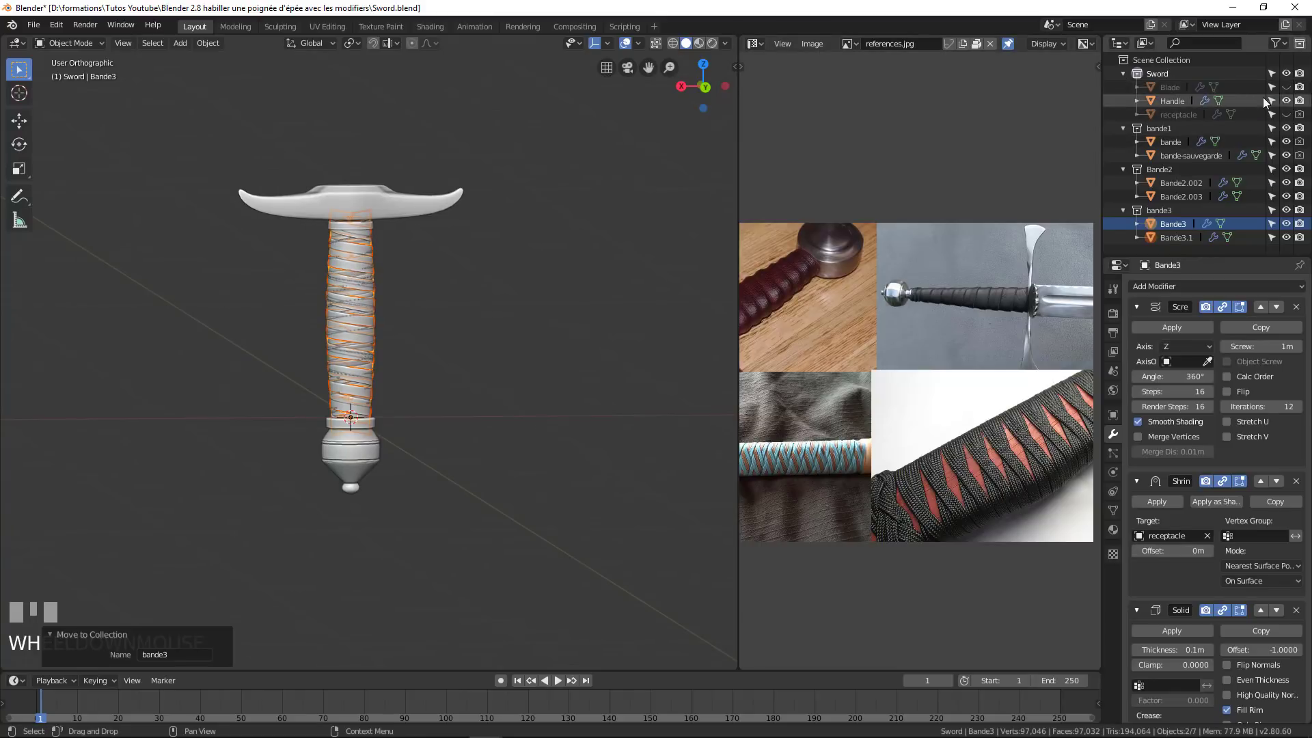
Show the Blade and hide the bande1, Bande2 and bande3 collections to leave the grip bare.
click(1287, 88)
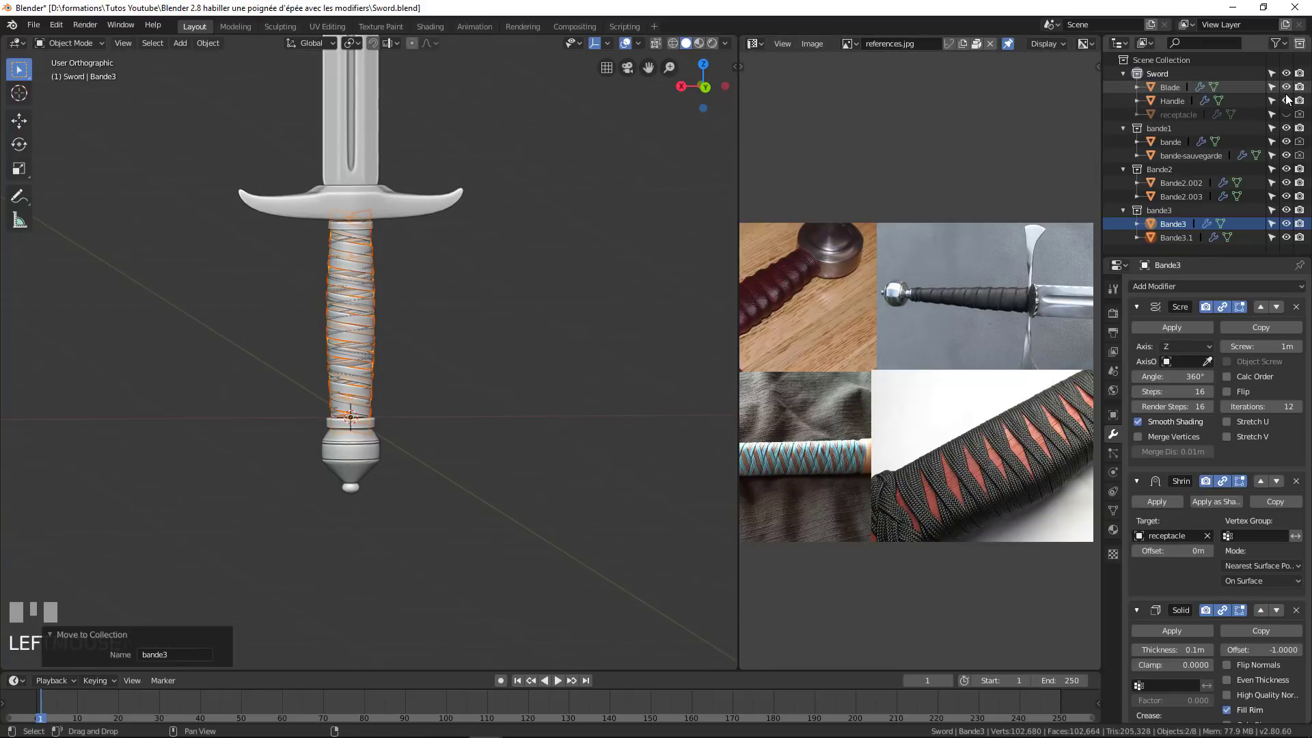
click(1287, 129)
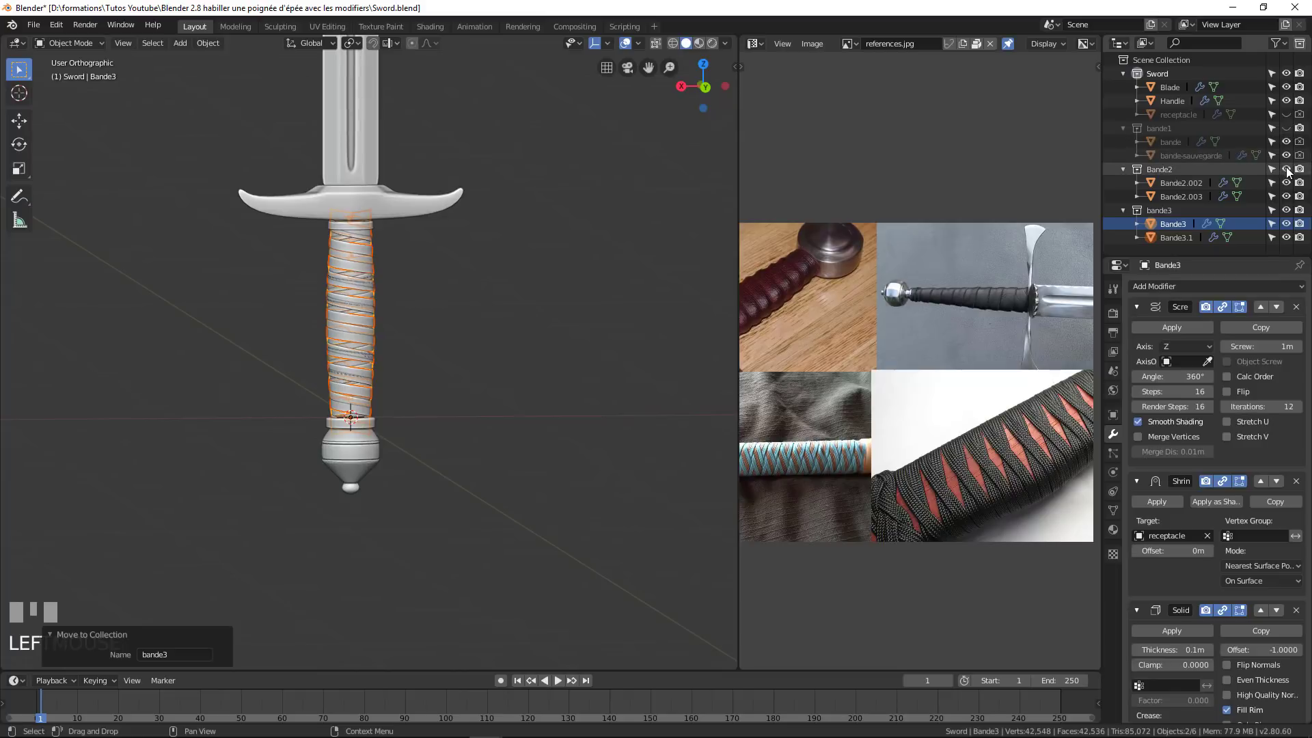
click(1287, 169)
click(1287, 211)
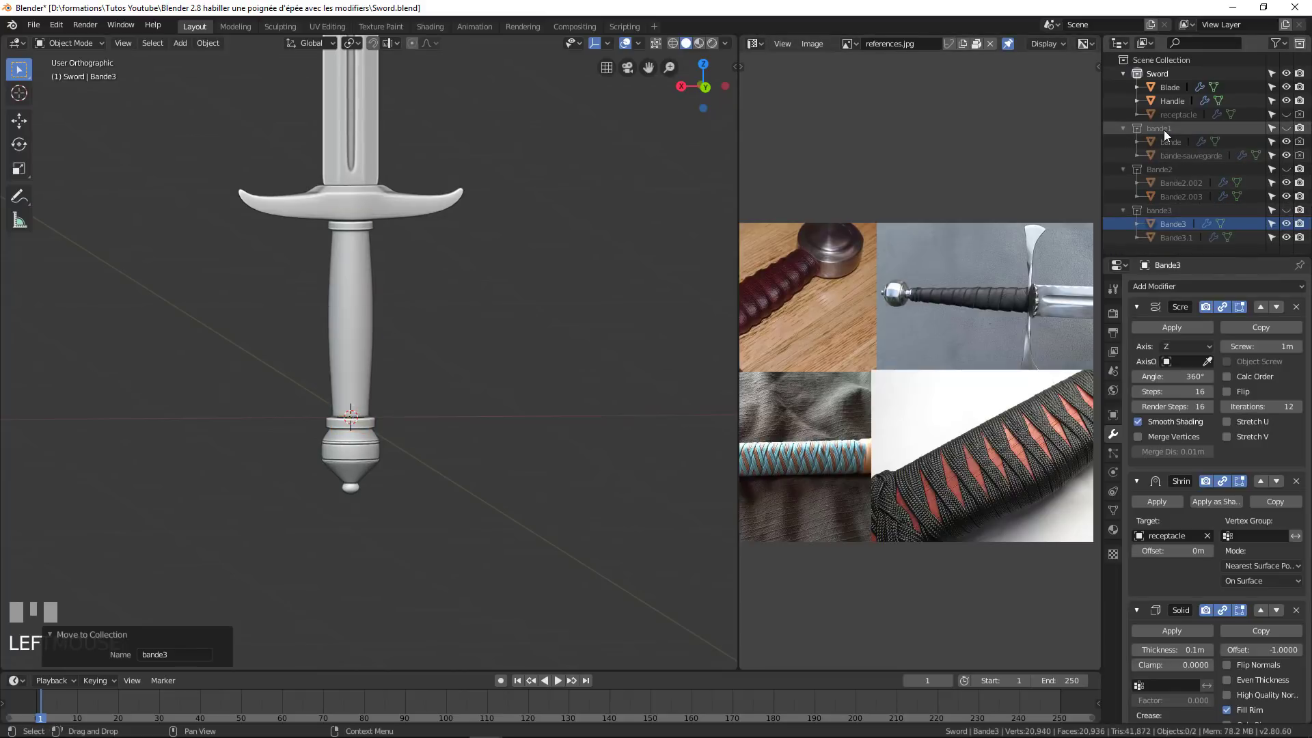
Show the bande1 collection on the grip and hide its bande-sauvegarde object.
click(1287, 129)
middle_drag(415, 366, 345, 335)
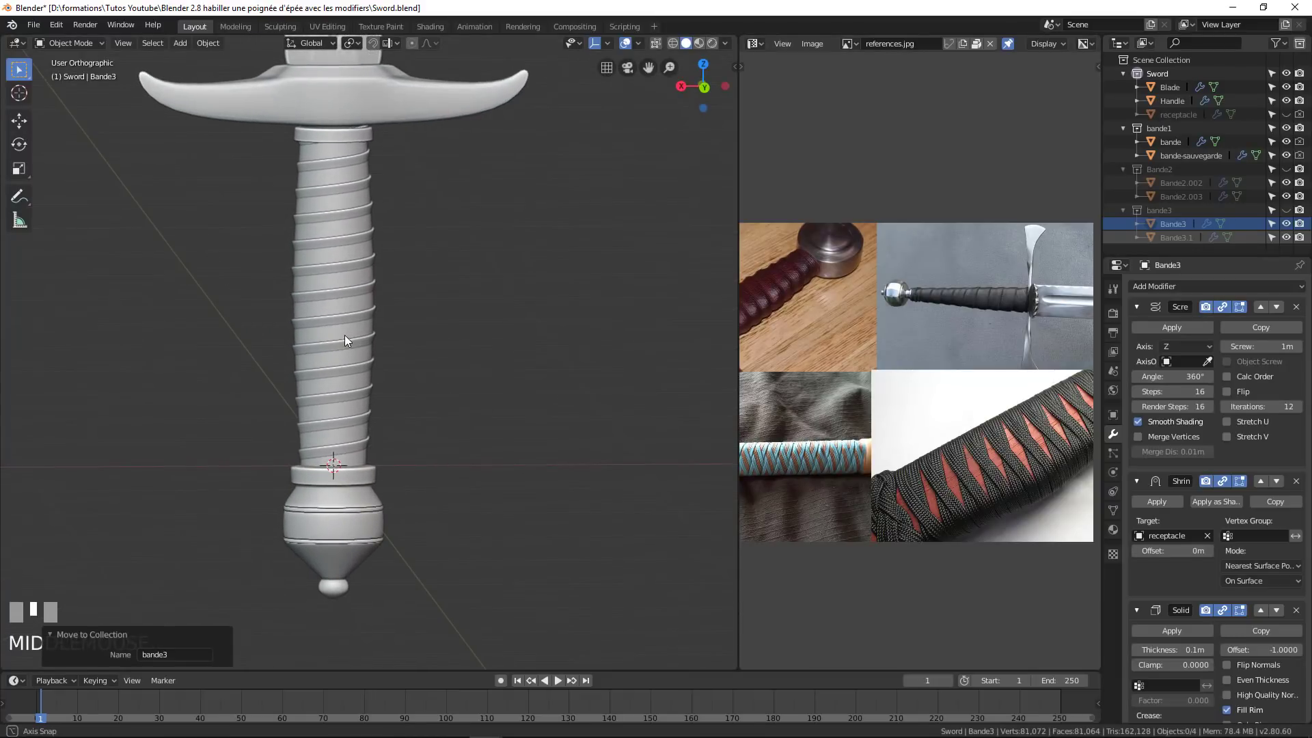
click(1287, 129)
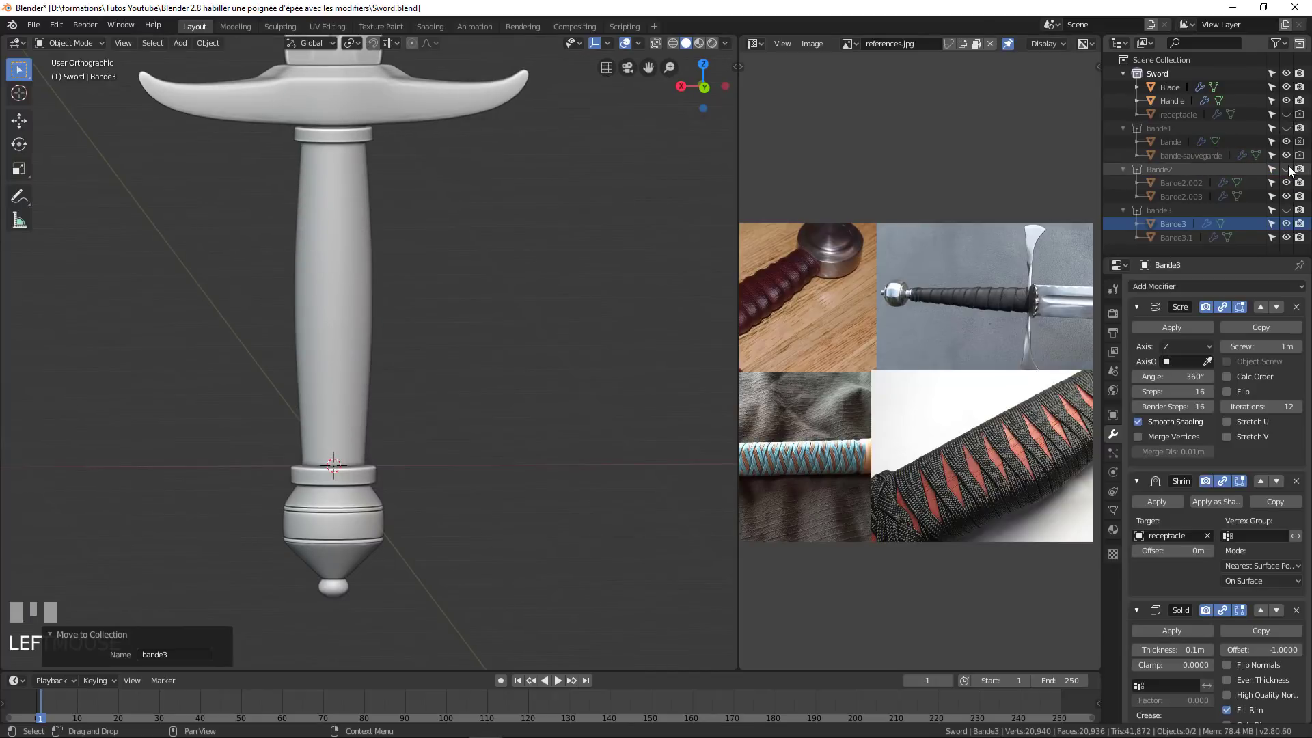
click(1287, 128)
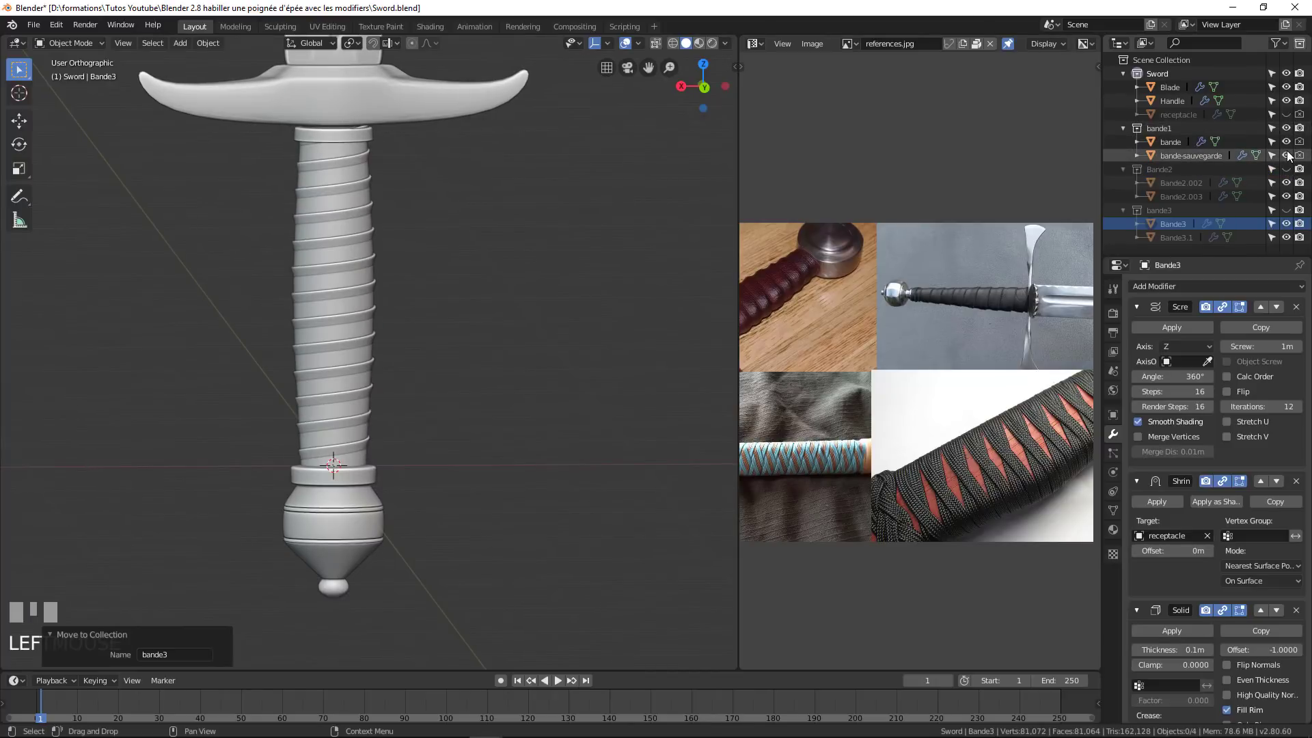
click(1287, 156)
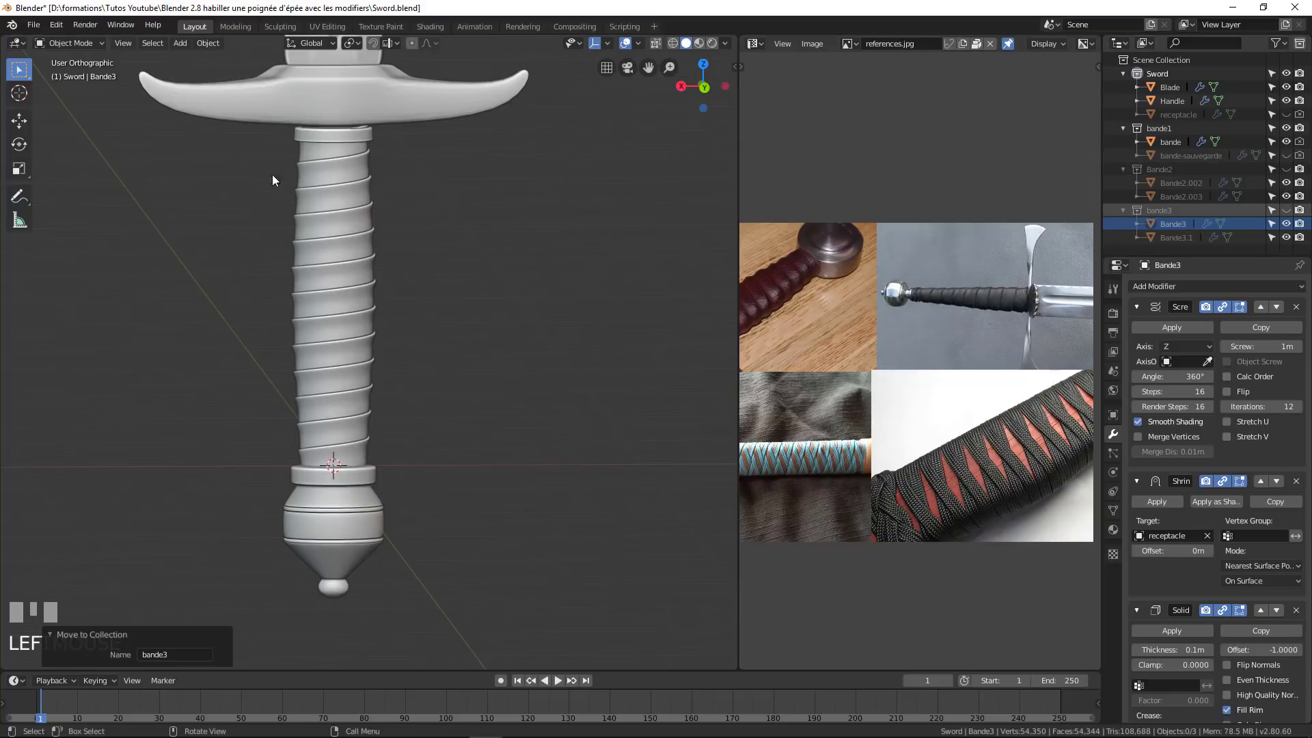
Display the Bande2 wrap on its own, then leave only the bande3 collection visible on the grip.
click(1287, 170)
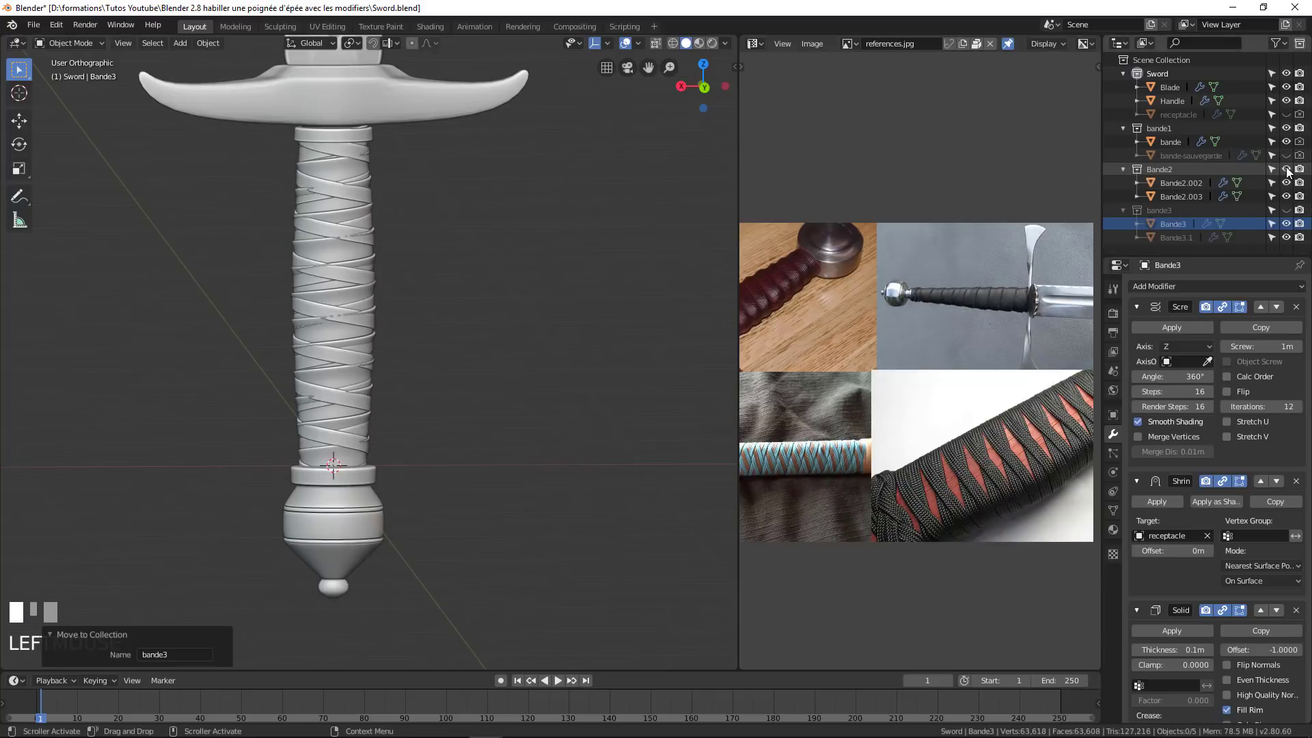
click(1287, 130)
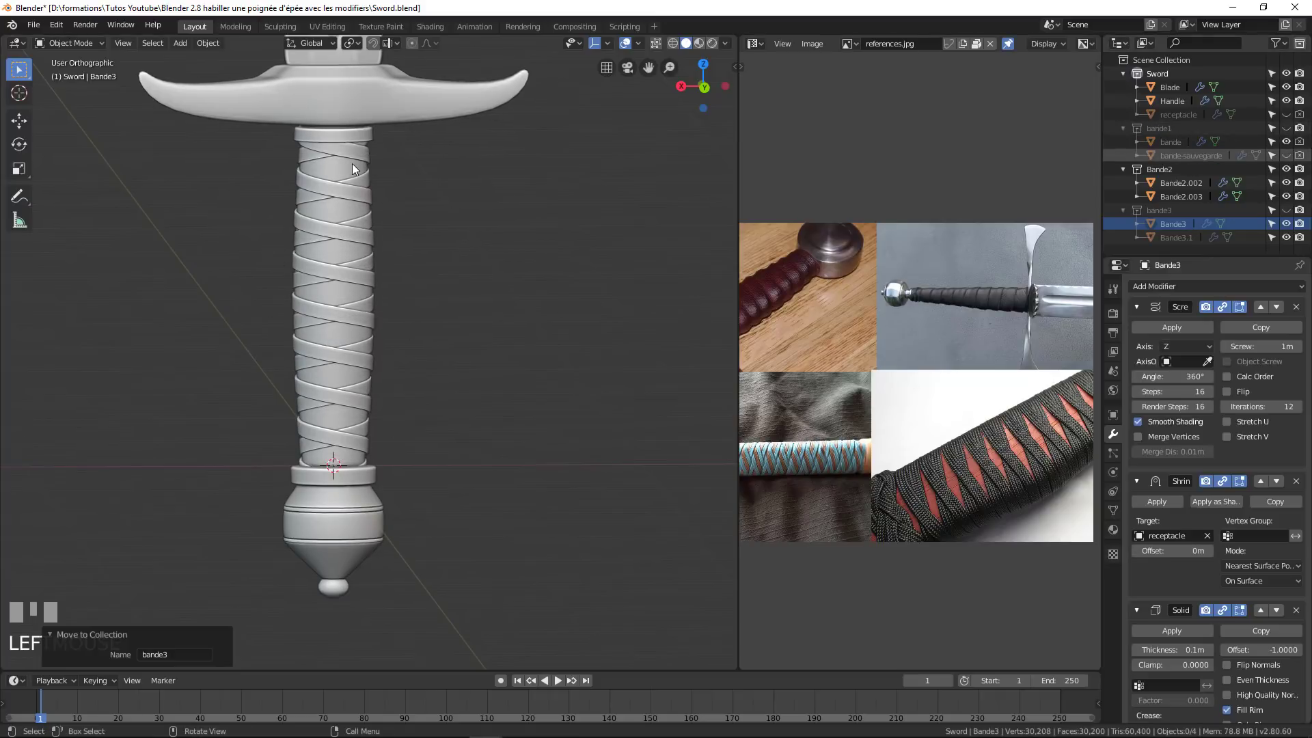
click(1287, 169)
click(1287, 211)
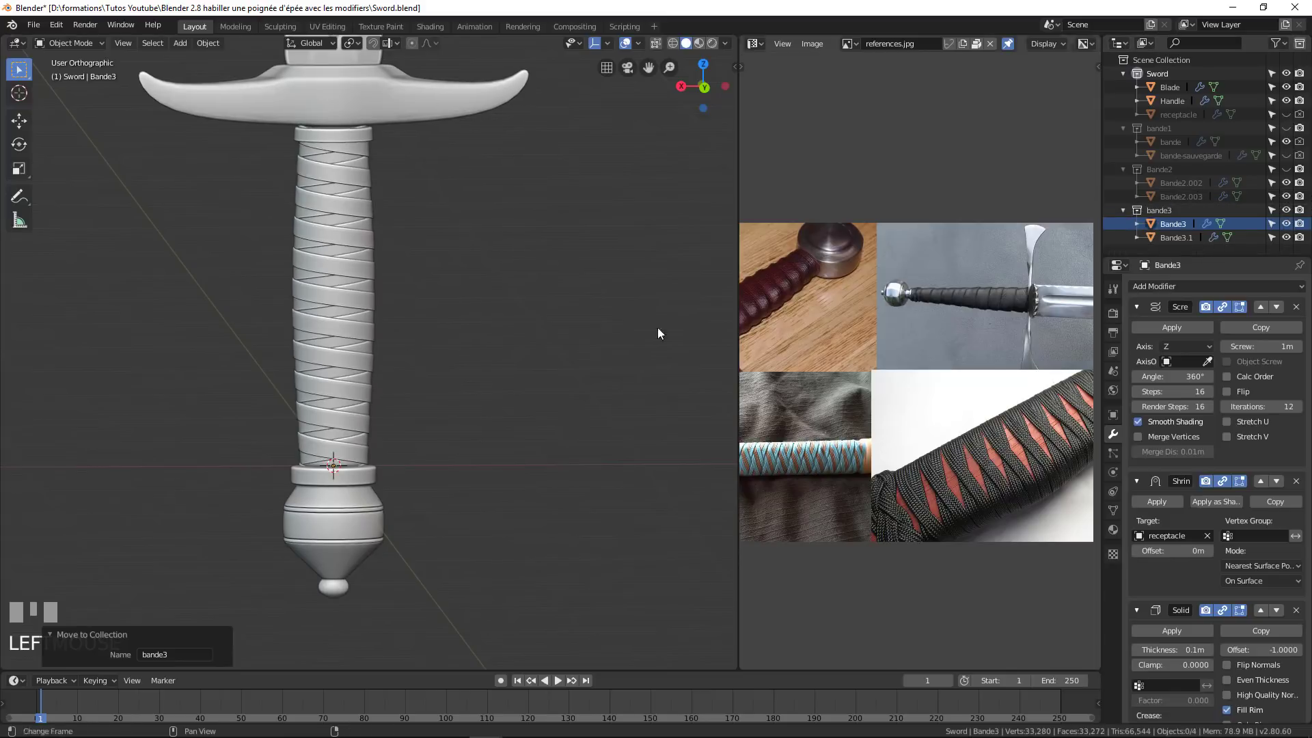
middle_drag(657, 331, 583, 312)
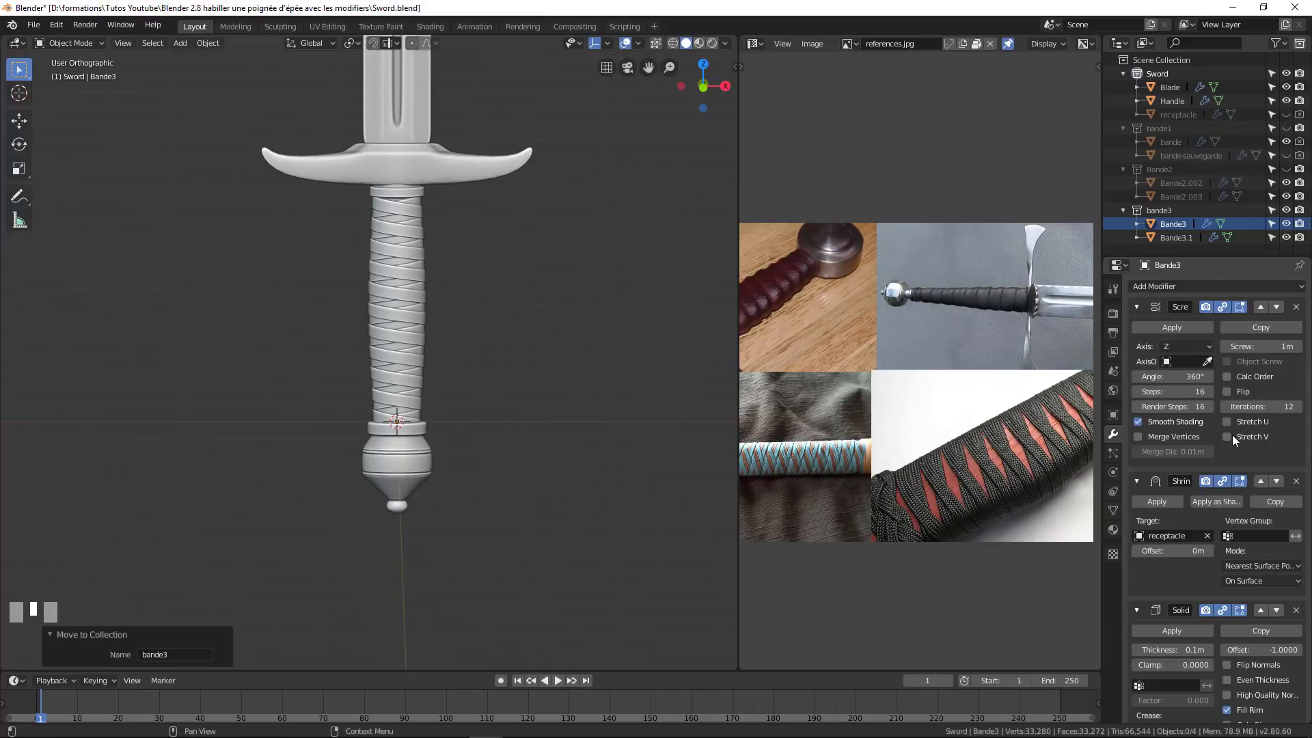
scroll(1233, 438, down, 3)
scroll(1231, 445, up, 3)
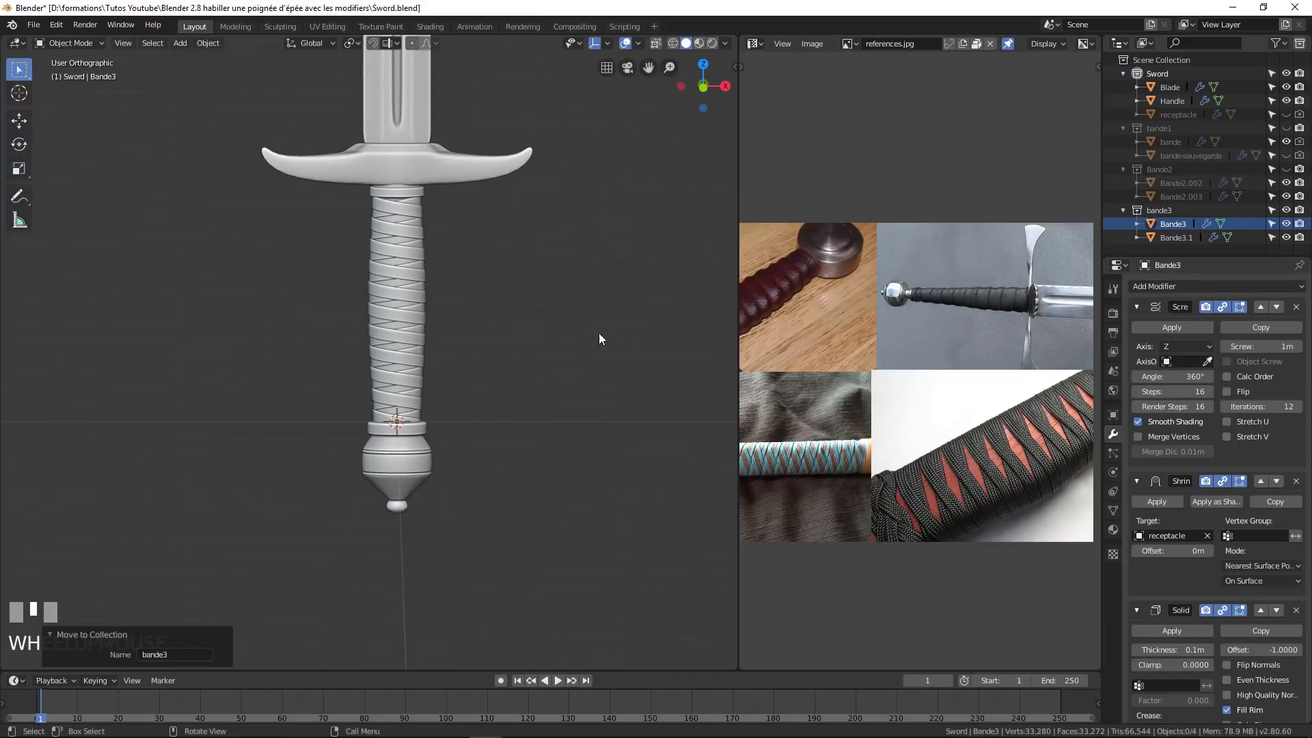